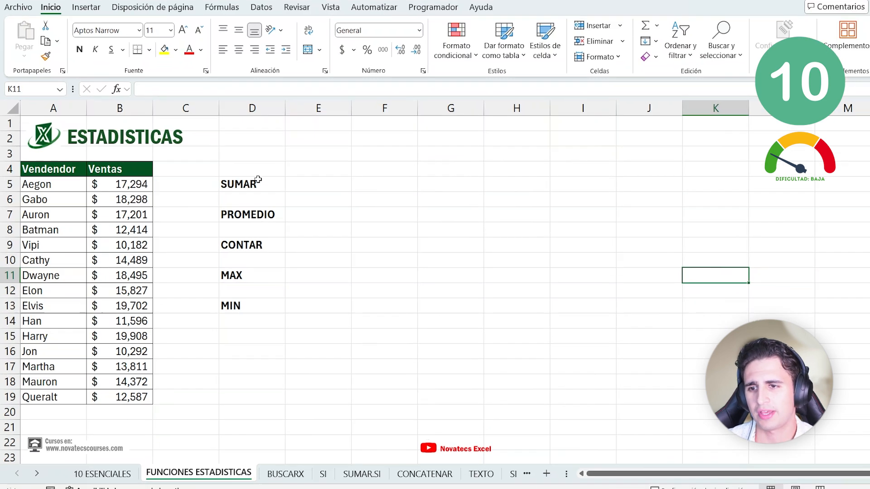
- Total the sales in cell E5, beside the SUMAR label, with the formula =SUMA(B5:B19)
click(239, 198)
click(377, 141)
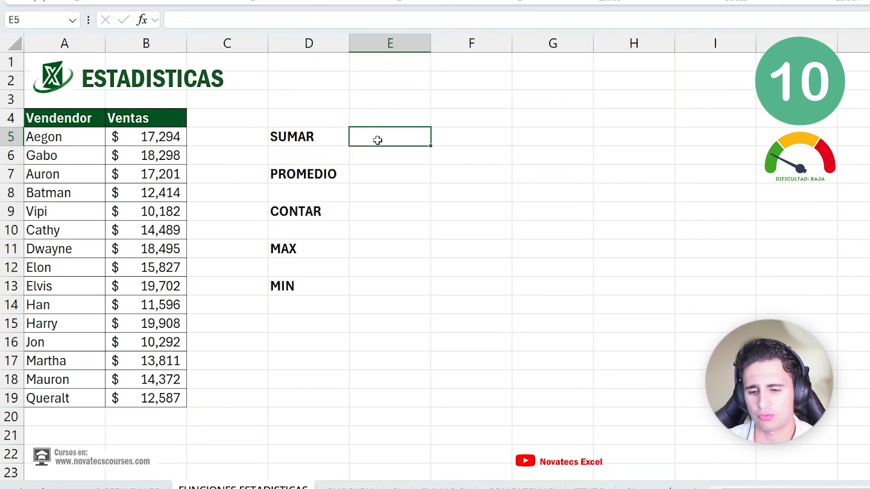
text(=SUMA)
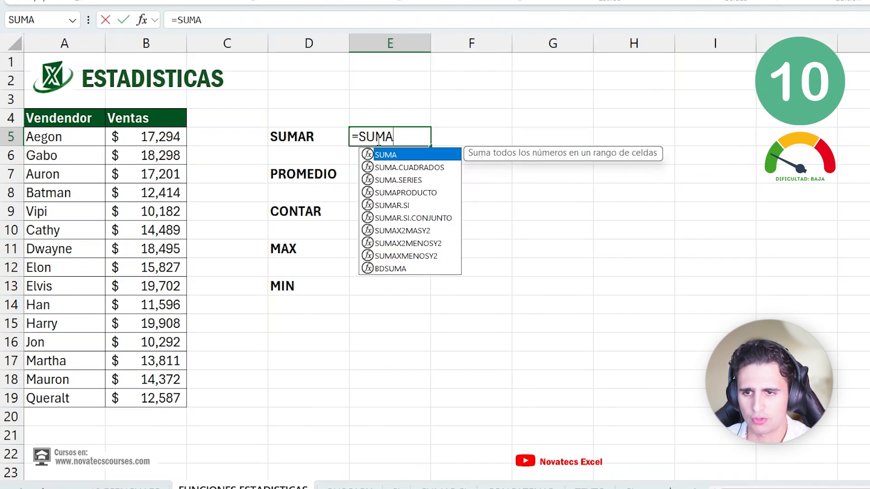
text(()
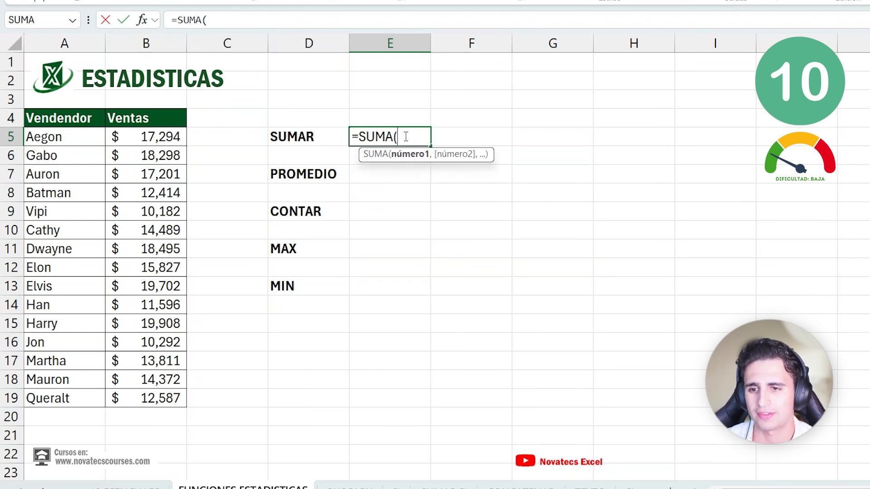
drag(161, 136, 141, 397)
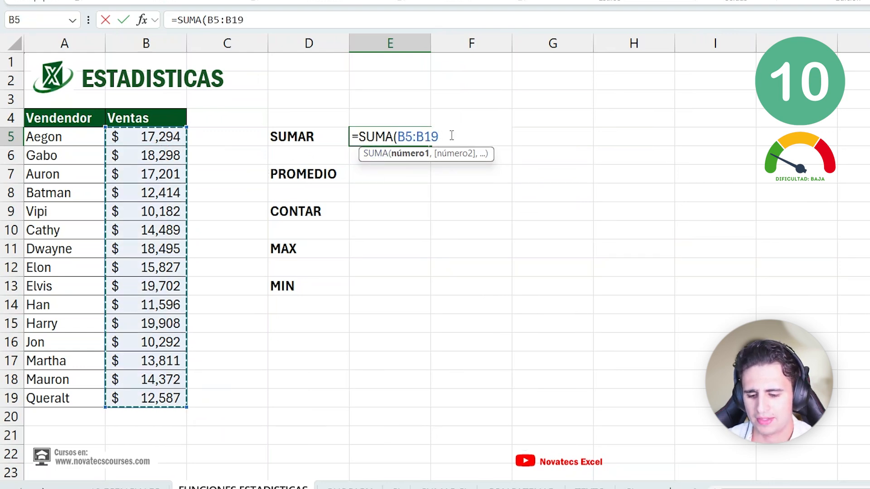
text())
key(Return)
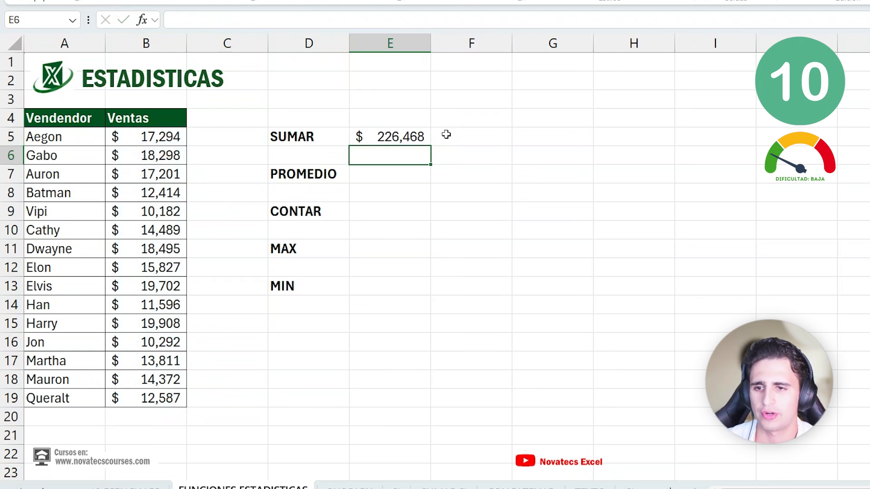
- Replace the range in E5's SUMA formula with the separate arguments B5, B7, B8, B9, B10, B11, B12:B17 and 38917983
double_click(421, 132)
drag(396, 137, 438, 136)
key(BackSpace)
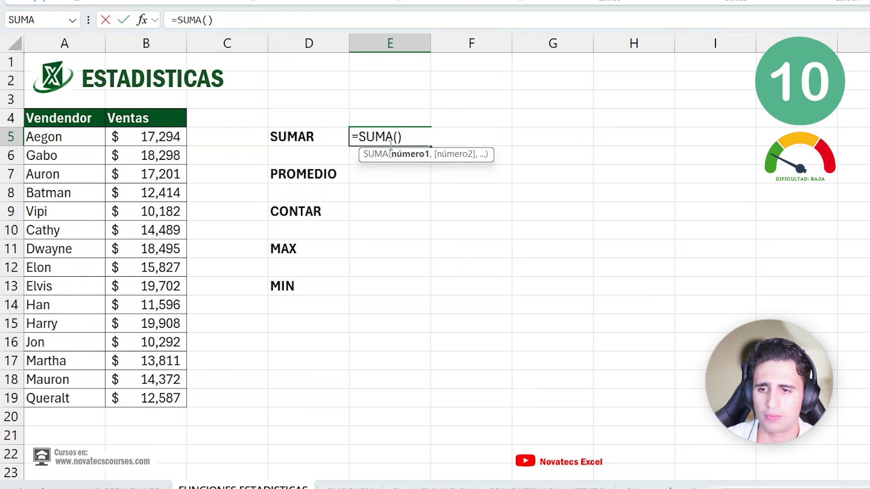
click(170, 139)
text(,)
click(161, 175)
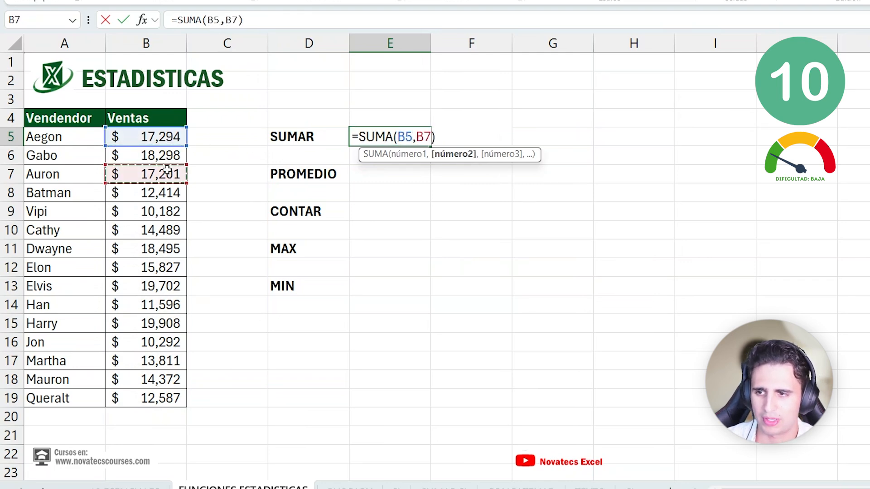
text(,)
click(159, 193)
text(,)
click(157, 211)
text(,)
click(154, 230)
text(,)
click(153, 249)
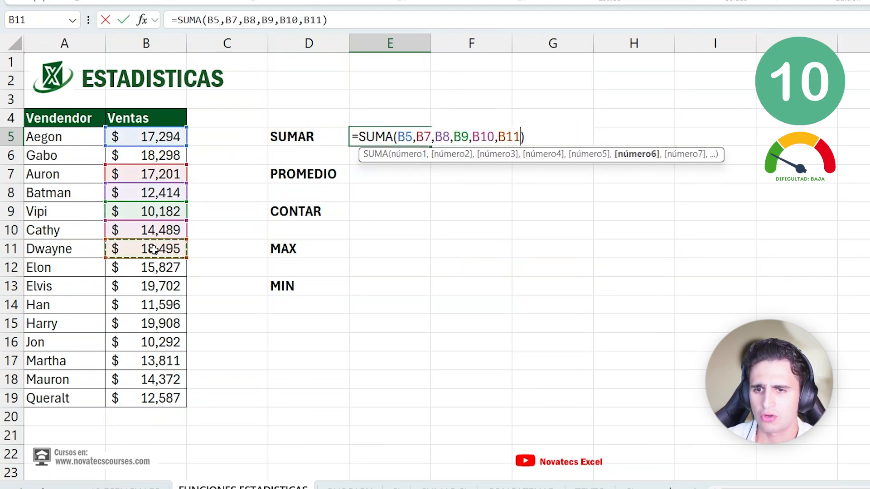
text(,)
drag(163, 270, 161, 354)
text(,38917983)
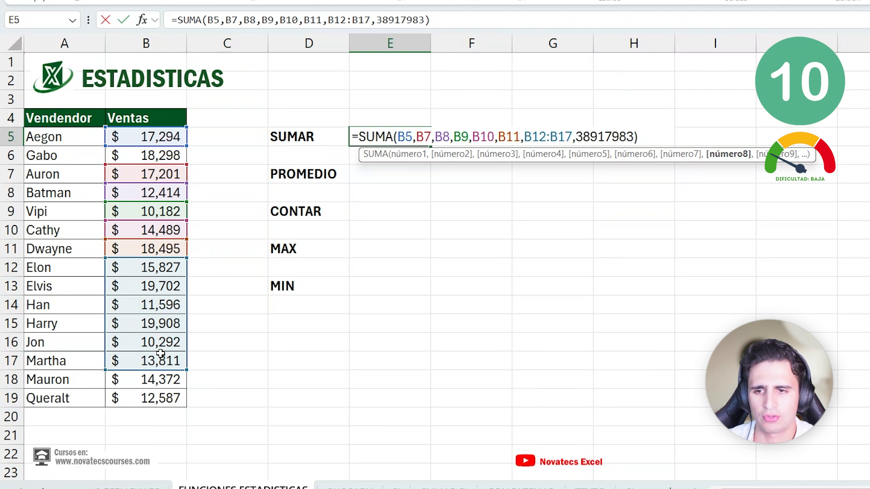
- Clear the separate arguments from E5's SUMA formula and sum the continuous range B5:B19 again
key(BackSpace)
key(BackSpace)
key(BackSpace)
key(BackSpace)
key(BackSpace)
key(BackSpace)
key(BackSpace)
key(BackSpace)
key(BackSpace)
key(BackSpace)
key(BackSpace)
key(BackSpace)
key(BackSpace)
key(BackSpace)
key(BackSpace)
key(BackSpace)
key(BackSpace)
key(BackSpace)
key(BackSpace)
key(BackSpace)
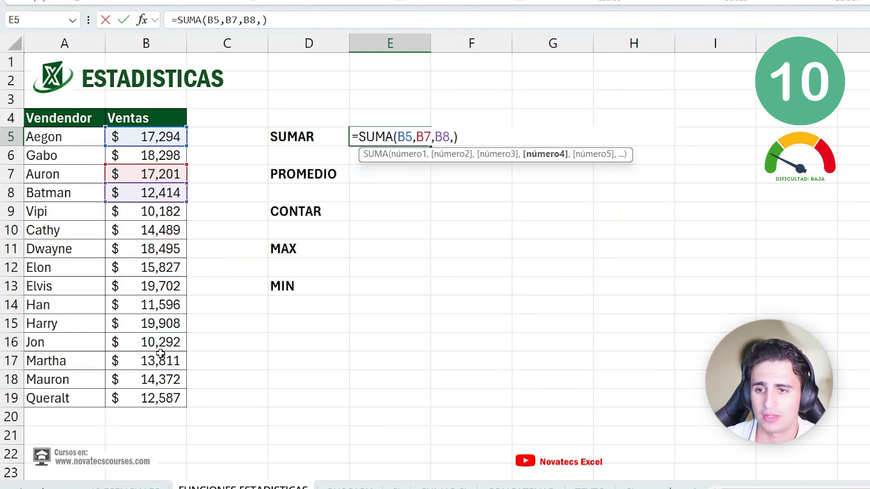
key(BackSpace)
key(BackSpace)
key(BackSpace)
key(BackSpace)
key(BackSpace)
key(BackSpace)
key(BackSpace)
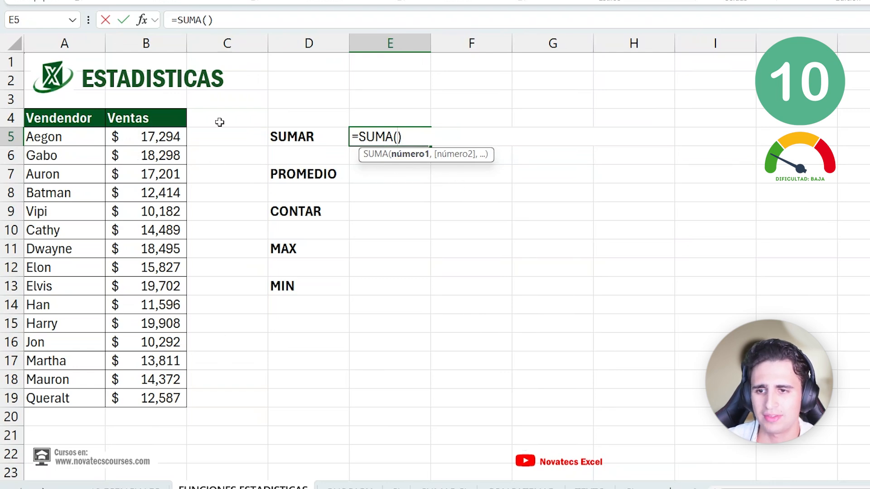
drag(174, 133, 155, 393)
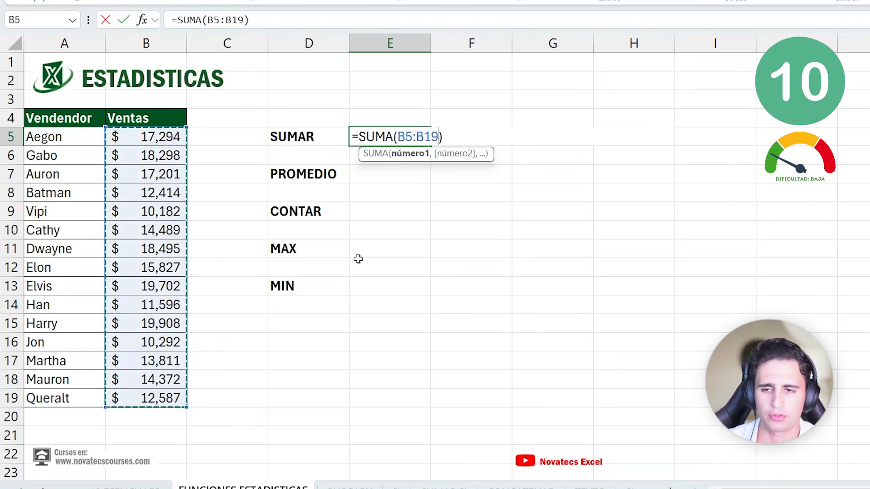
key(Return)
- Calculate the average sale in cell E7, beside the PROMEDIO label, with =PROMEDIO(B5:B19)
text(=PROMEDIO()
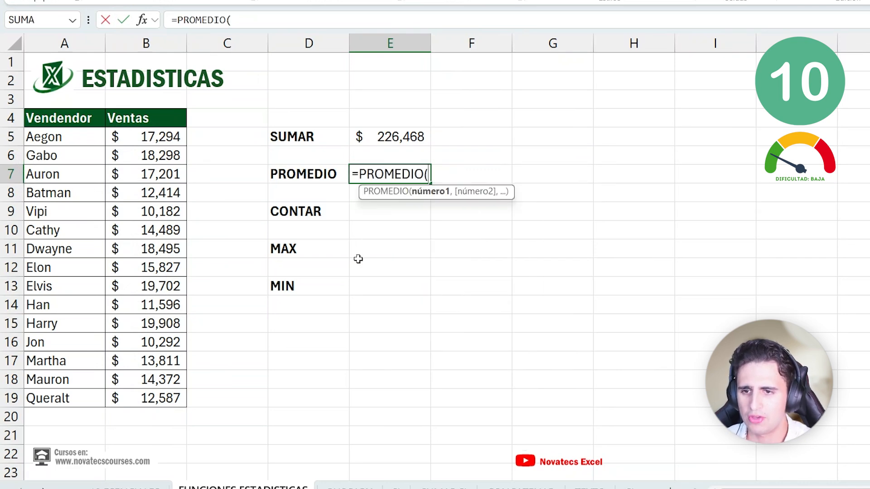
drag(115, 138, 109, 407)
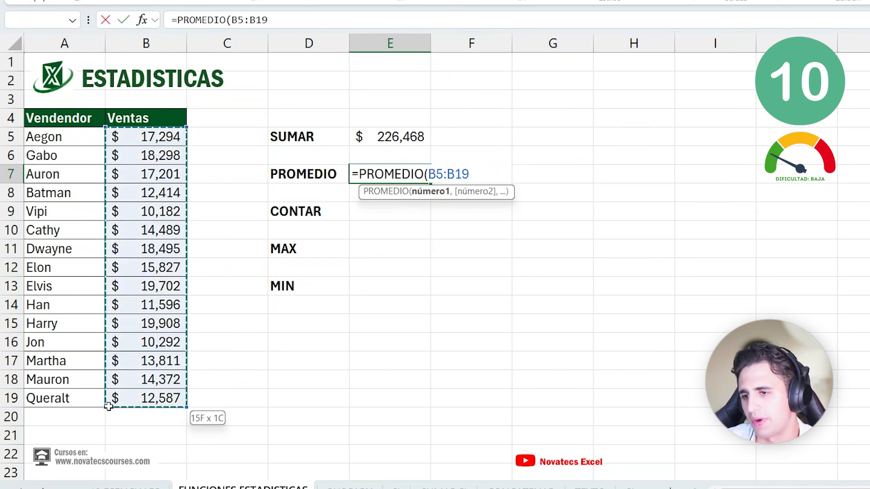
text())
key(Return)
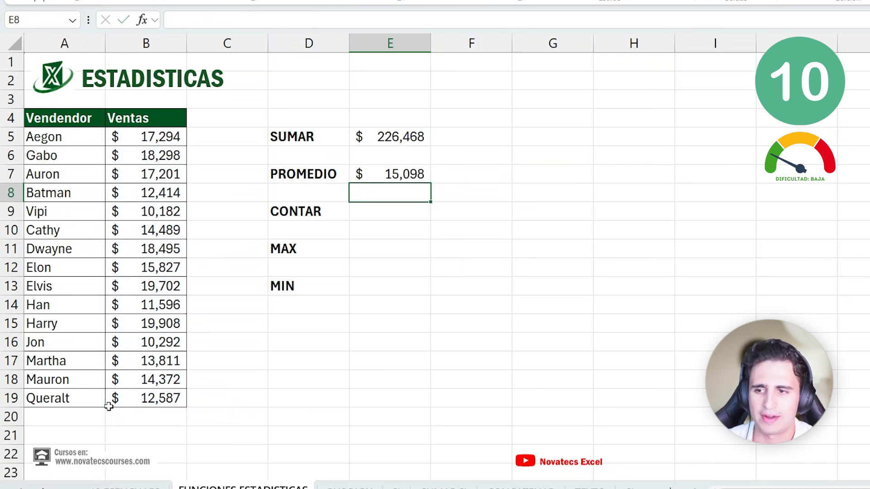
- Count the sales entries in cell E9, beside the CONTAR label, with =CONTAR(B5:B19)
click(425, 173)
click(399, 205)
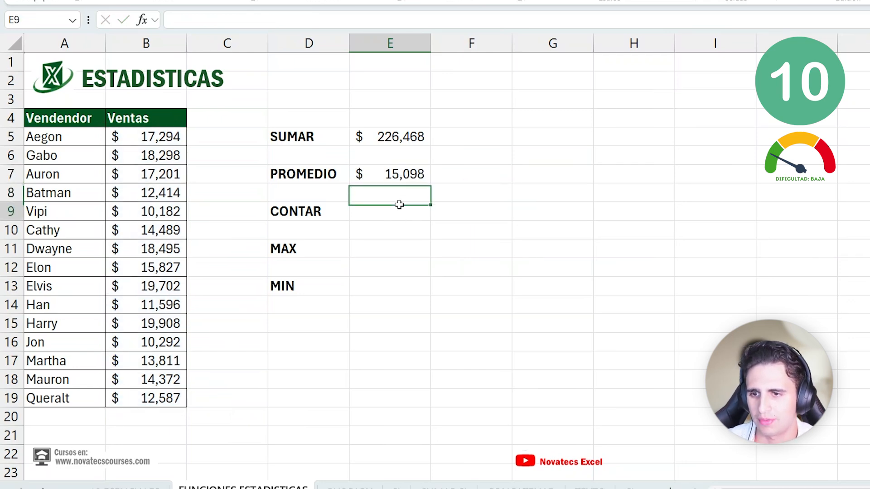
text(=CONT)
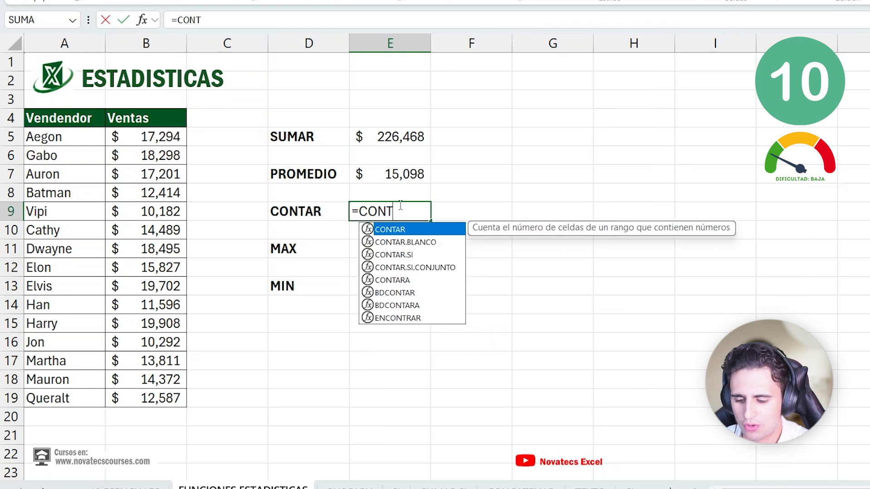
text(AR()
drag(147, 136, 141, 397)
text())
key(Return)
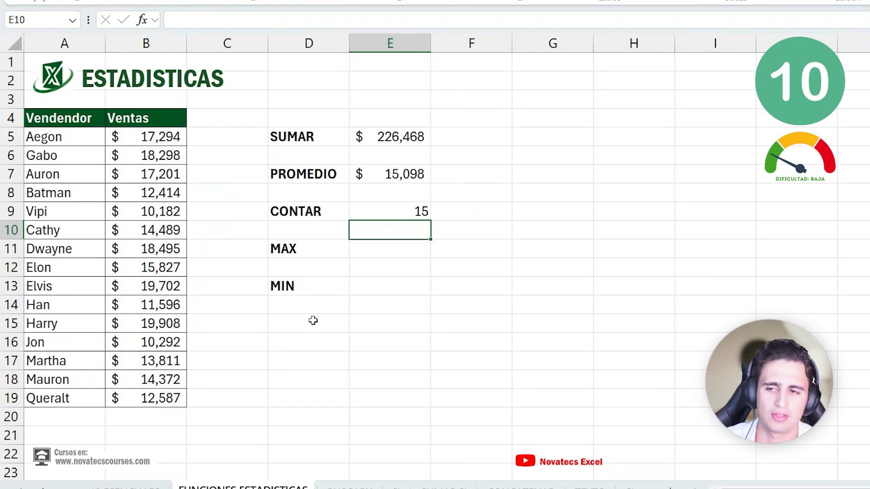
- Find the highest sale in cell E11 with the MAX function over B5:B19, and highlight the matching sale in B15 in yellow
click(387, 252)
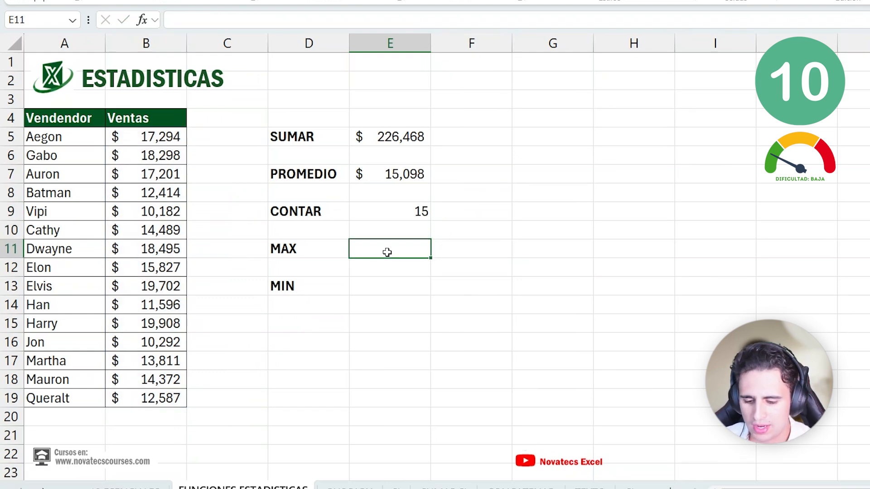
text(=MAX()
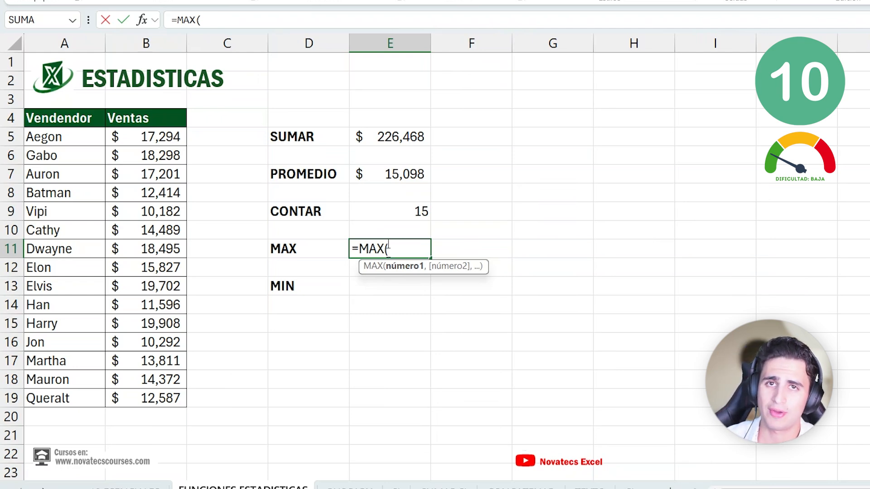
drag(159, 142, 133, 390)
key(Return)
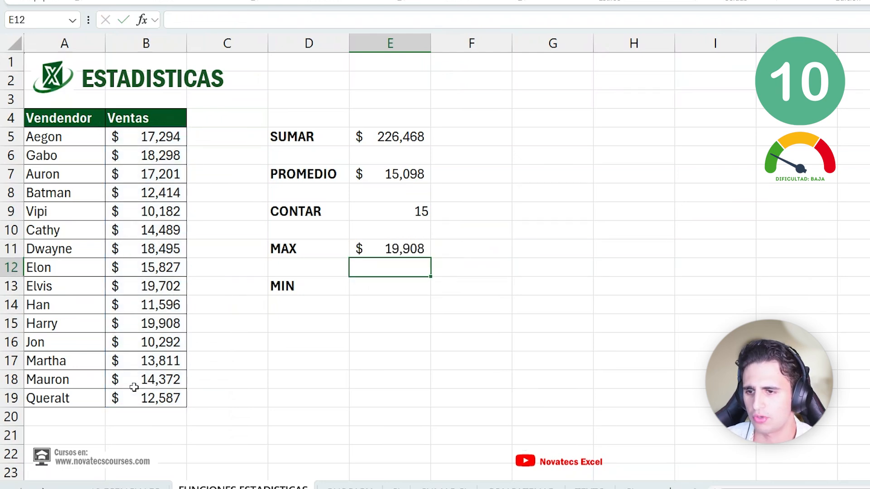
click(159, 322)
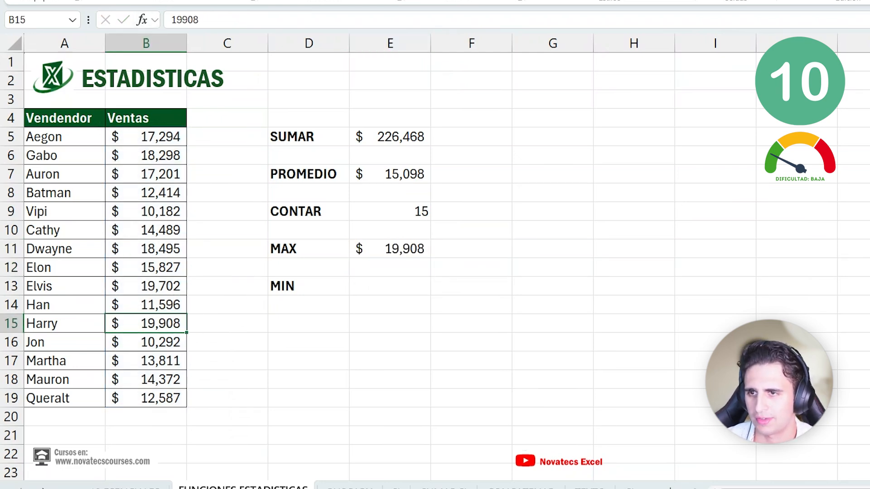
- Find the lowest sale in cell E13 with =MIN(B5:B19), and select the matching sale in B9
click(393, 282)
text(=)
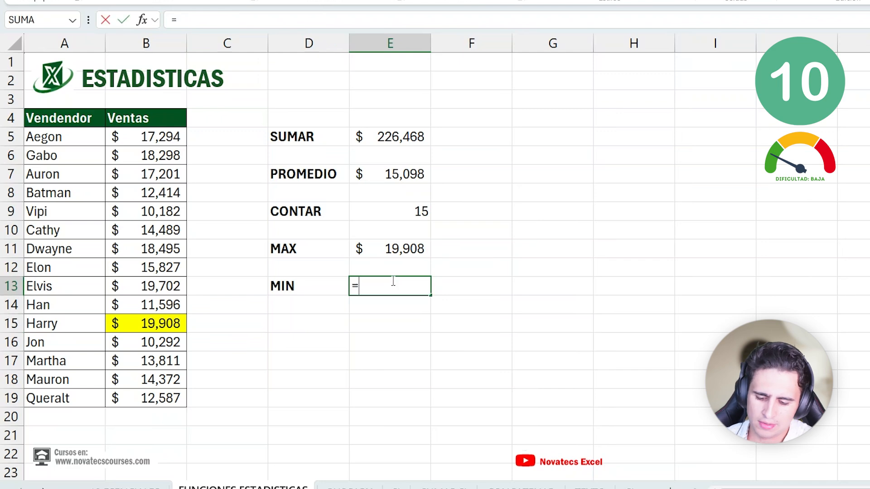
text(MIN()
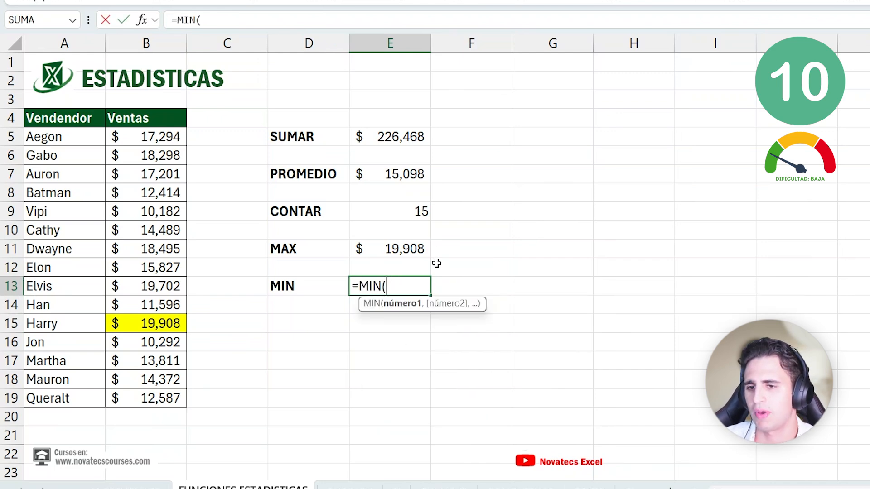
drag(131, 138, 128, 398)
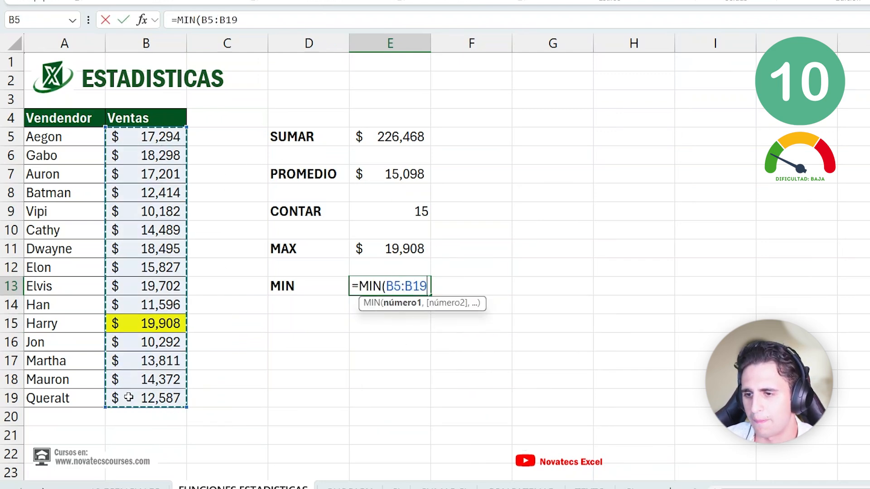
text())
key(Return)
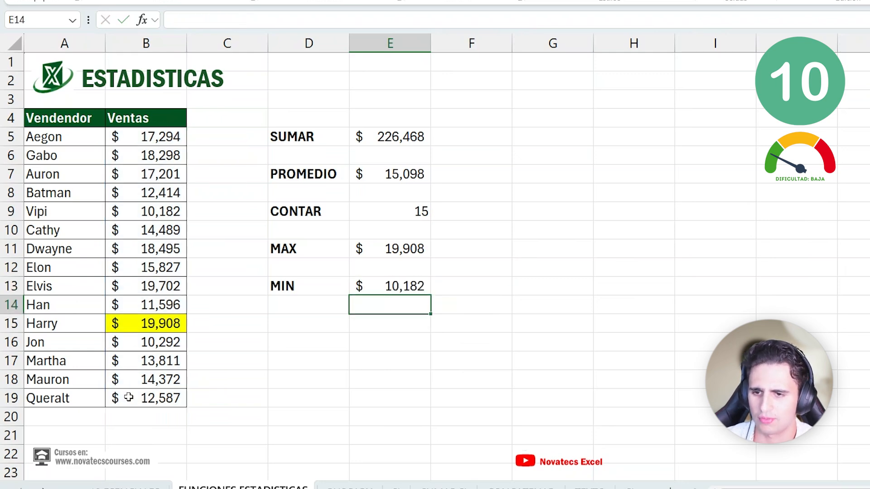
click(167, 211)
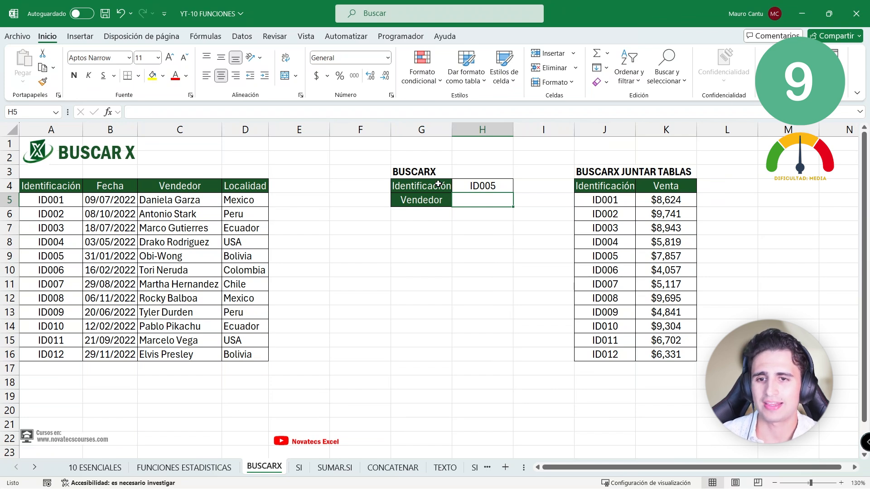
- Fill the lookup identifier cell H4 on the BUSCARX sheet with yellow
drag(438, 184, 491, 186)
click(467, 186)
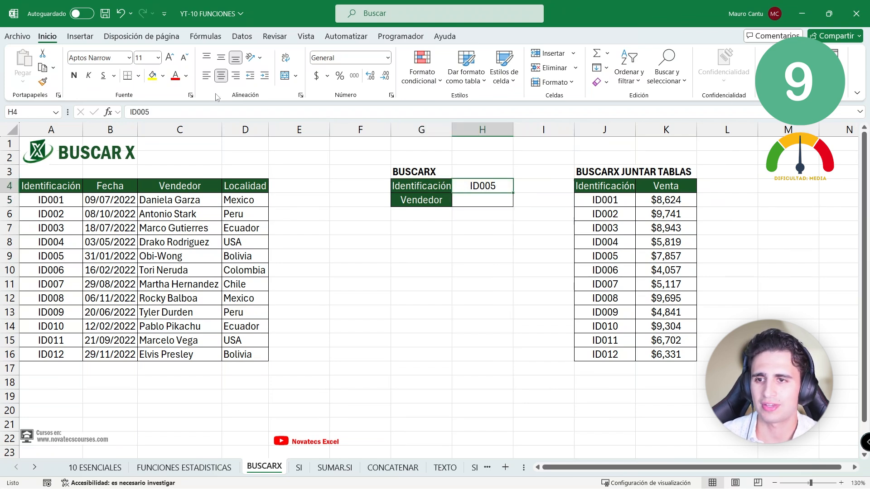
click(152, 75)
click(442, 202)
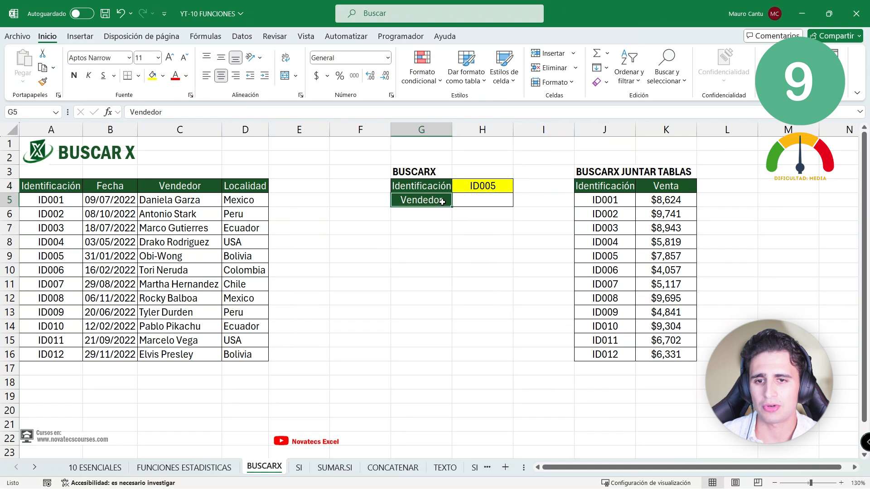
- Highlight the ID005 record (A9:D9) in the main table with a yellow fill
drag(45, 199, 241, 358)
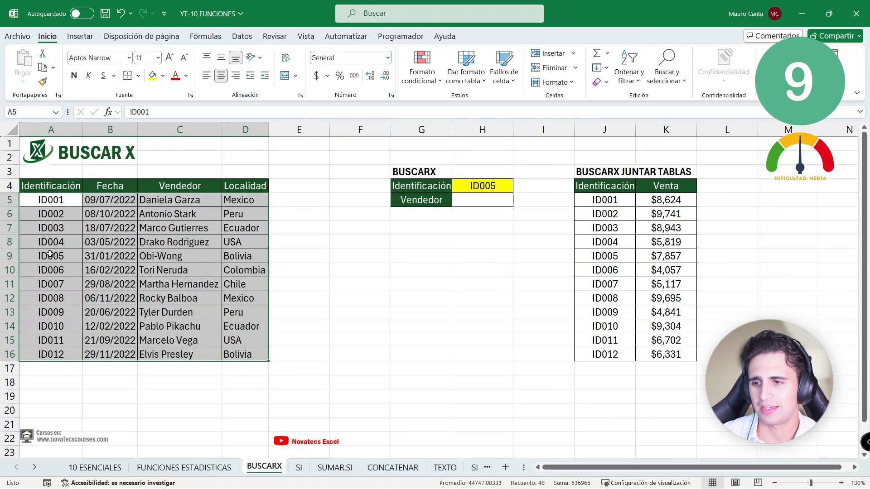
drag(50, 254, 235, 251)
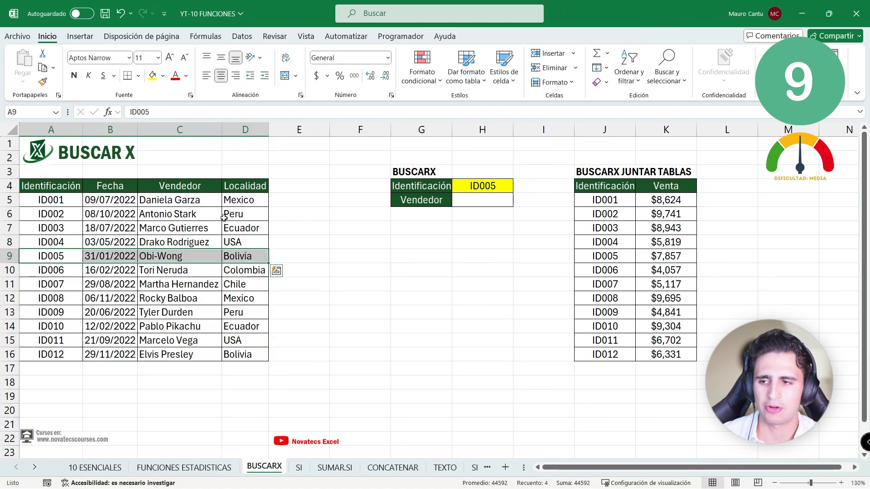
click(152, 76)
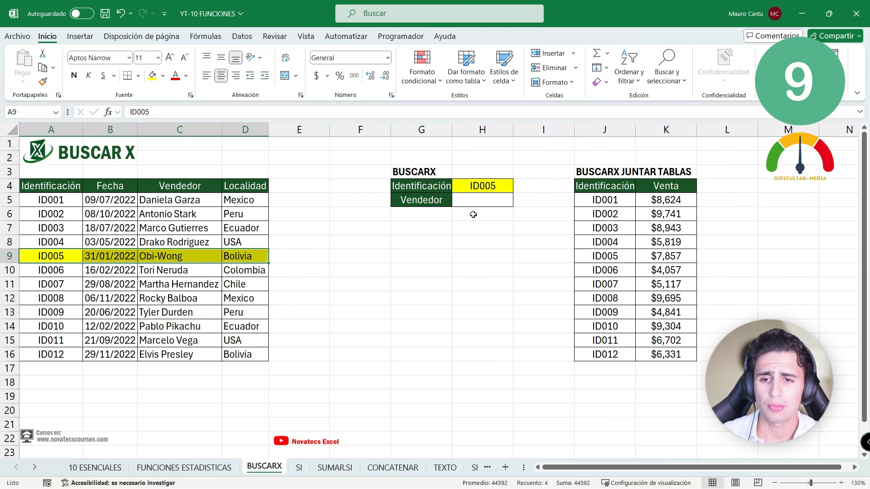
- Look up the seller for the identifier in H4 by entering =BUSCARX(H4,A5:A16,C5:C16) in cell H5
click(490, 200)
text(=buscarx)
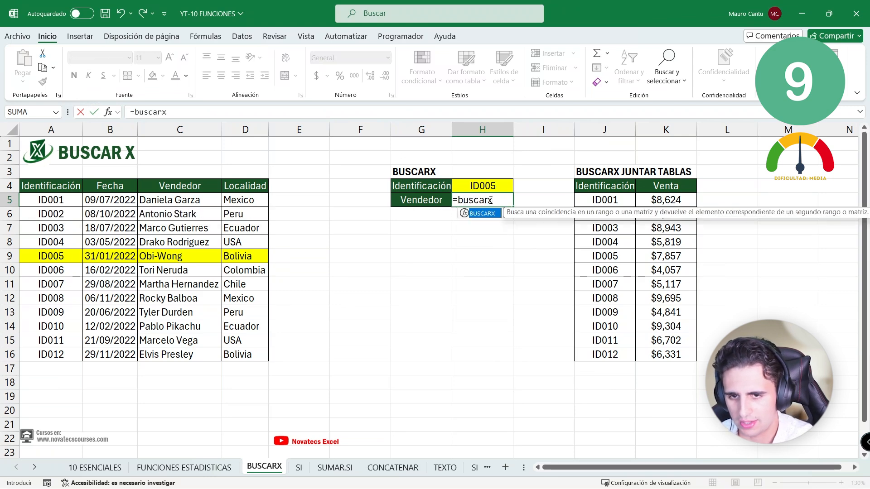
key(Tab)
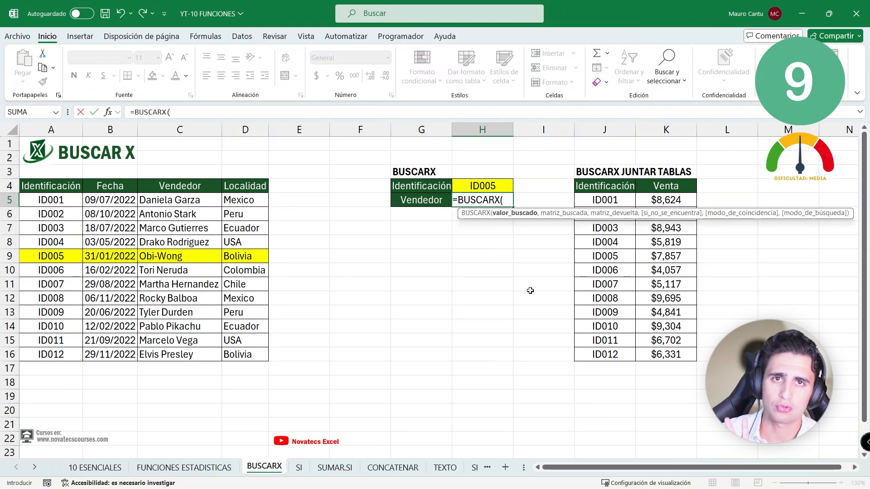
click(505, 187)
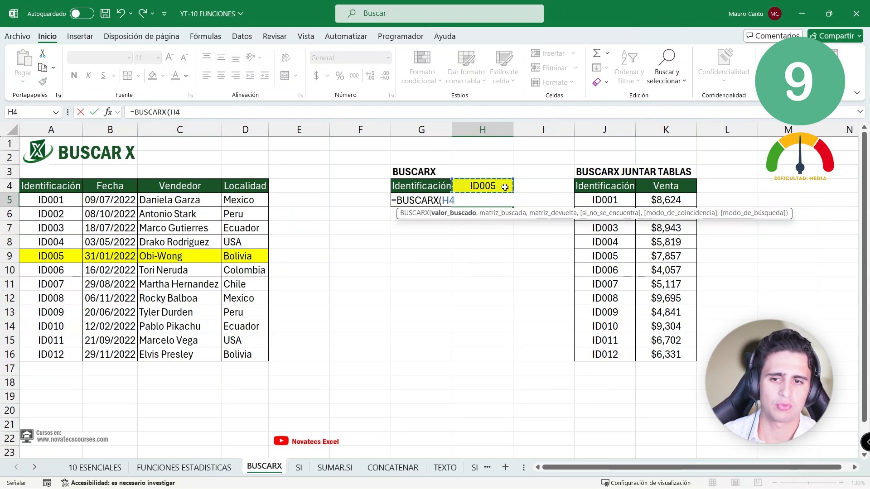
text(,)
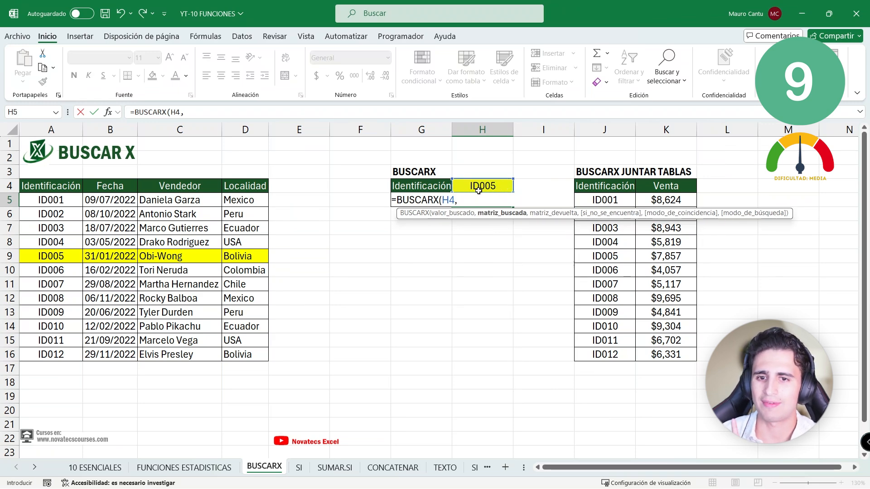
drag(57, 200, 53, 355)
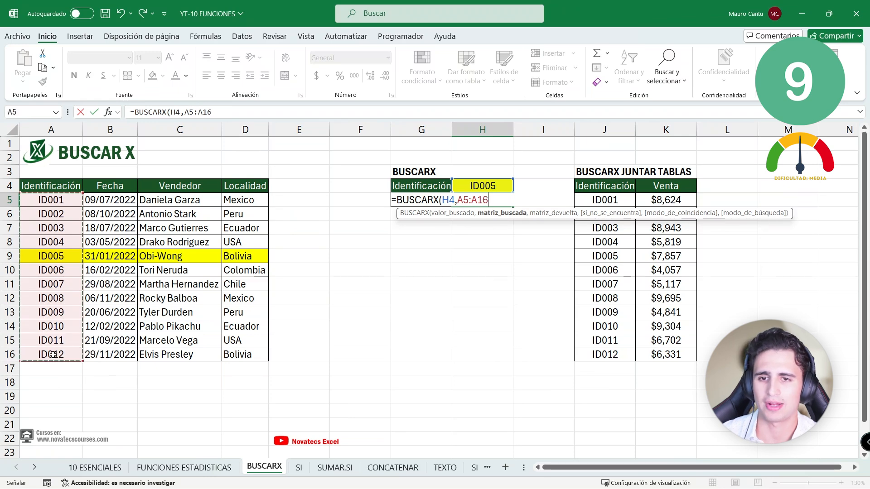
text(,)
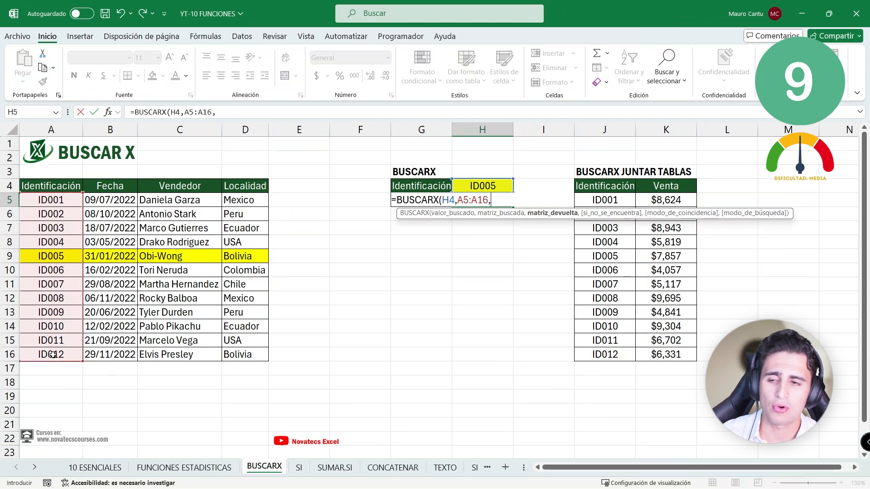
drag(200, 201, 194, 354)
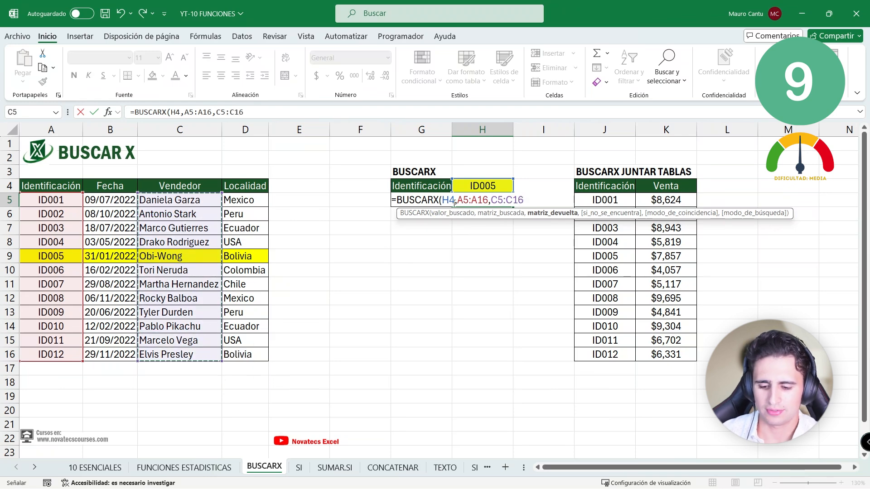
text())
drag(454, 202, 524, 201)
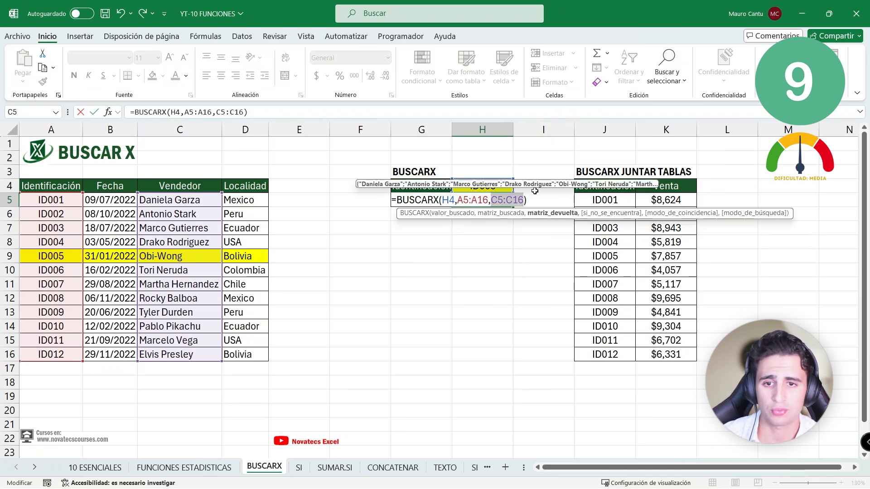
key(Return)
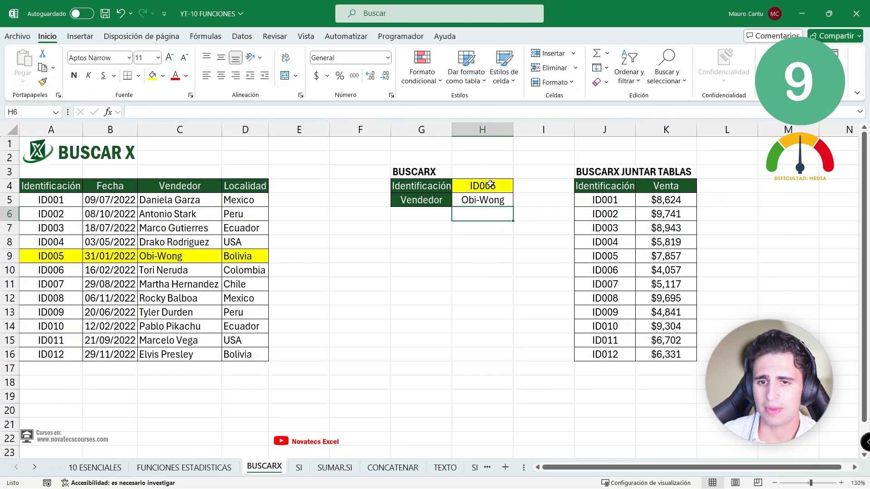
- Check the ID005 seller in C9 against the lookup result, and change the lookup identifier in H4 to ID009
drag(51, 255, 159, 254)
click(159, 255)
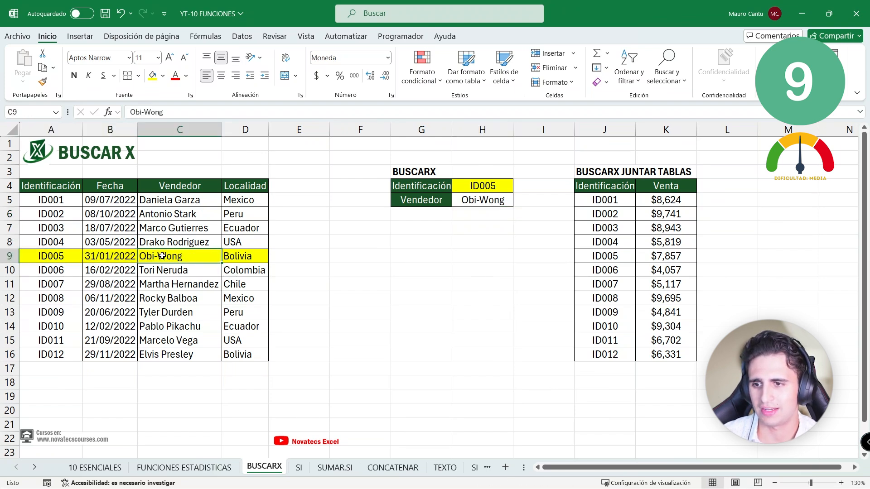
click(484, 195)
double_click(504, 186)
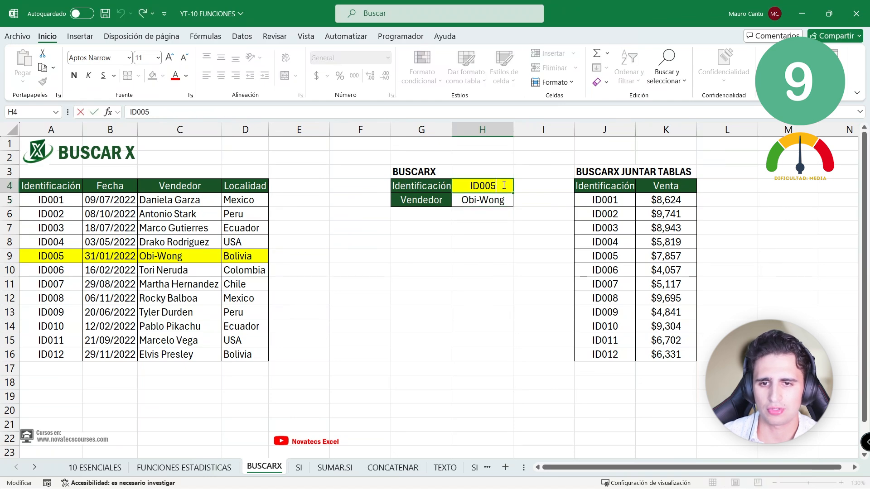
key(BackSpace)
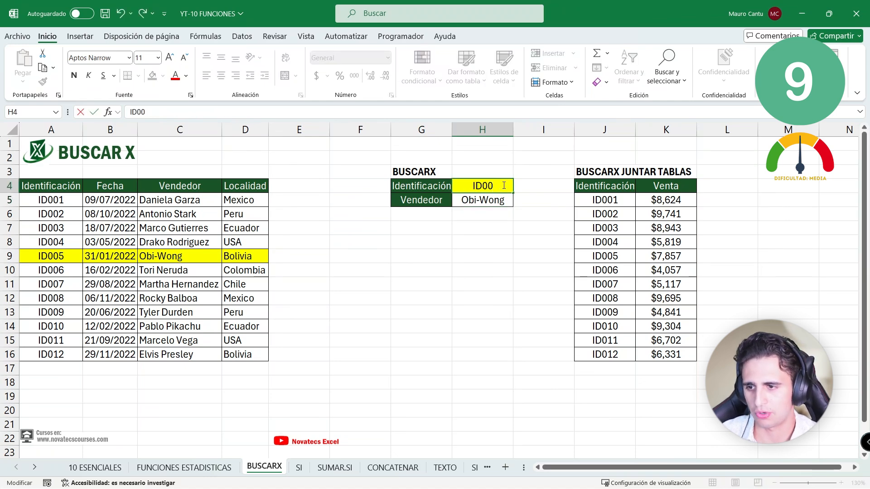
text(9)
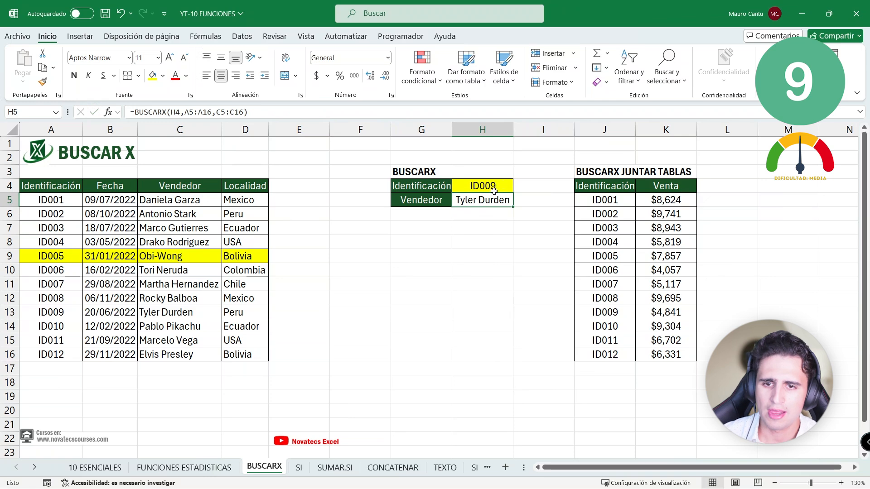
- Review the BUSCARX formula in H5, and highlight the ID009 record (A13:D13) in the main table with a yellow fill
double_click(491, 200)
drag(455, 200, 442, 200)
key(Return)
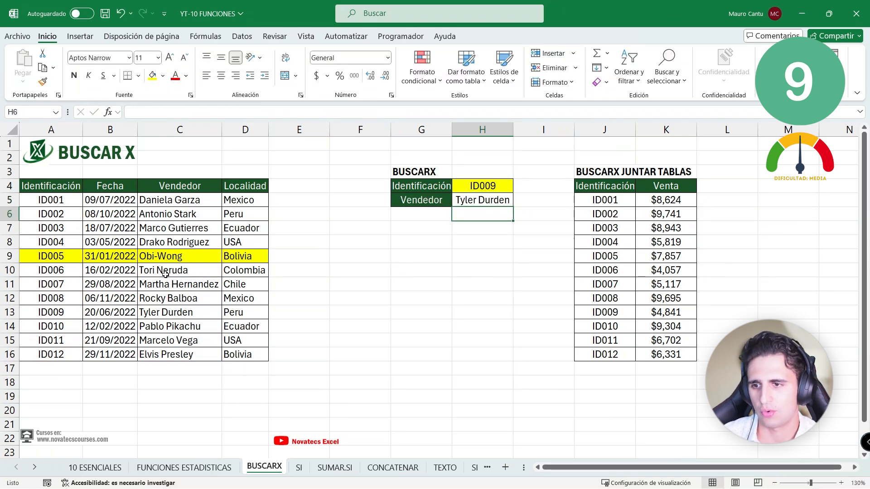
drag(52, 313, 263, 313)
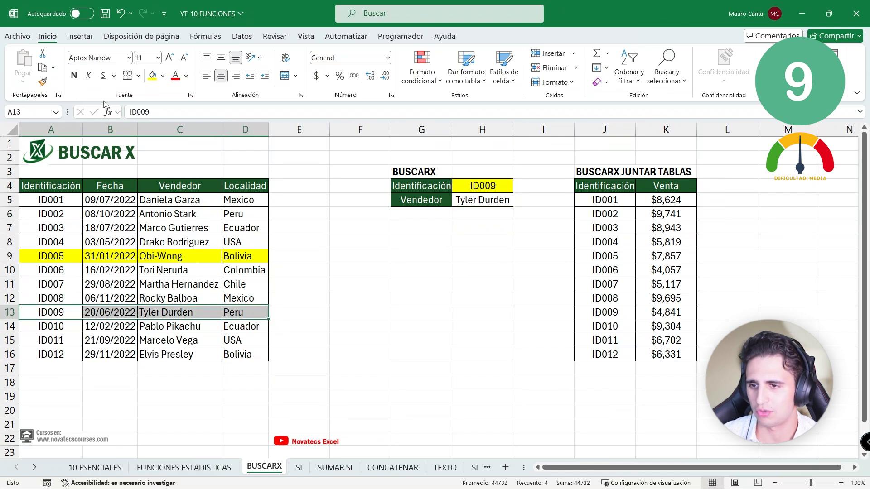
click(152, 75)
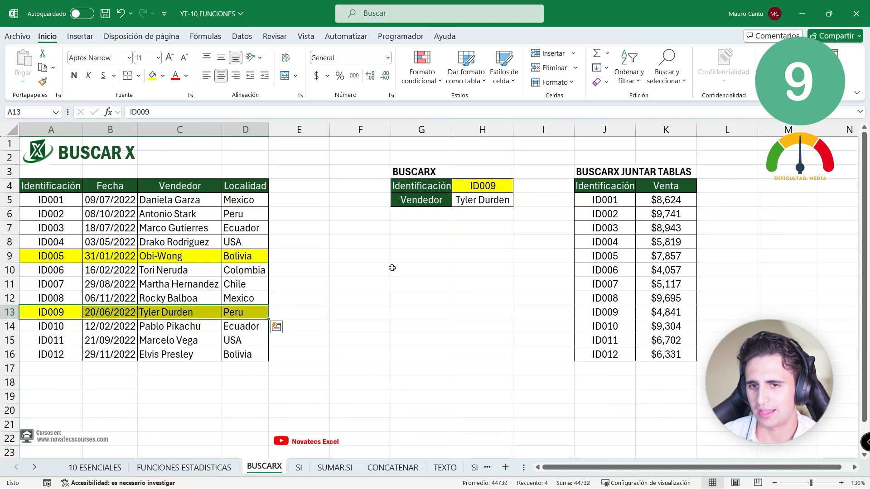
click(515, 228)
- Add the label Localidad in cell G6, below the Vendedor label
click(443, 210)
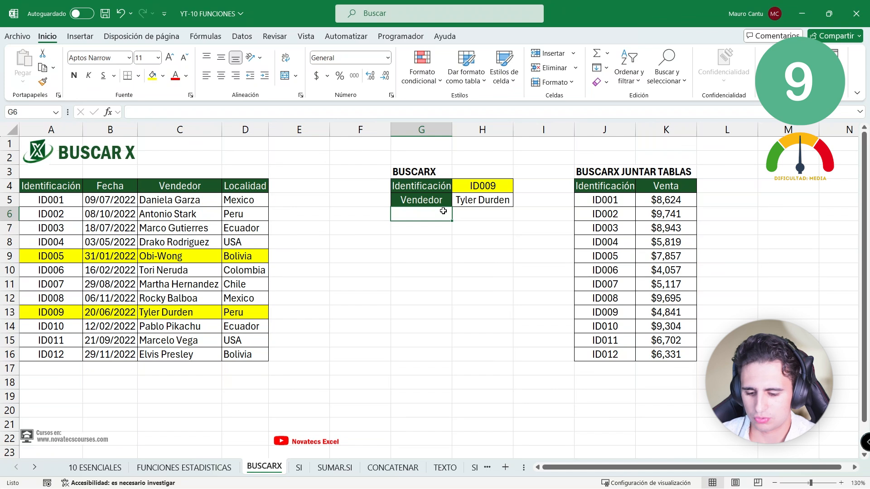
text(Localidad)
key(Return)
key(Right)
key(Up)
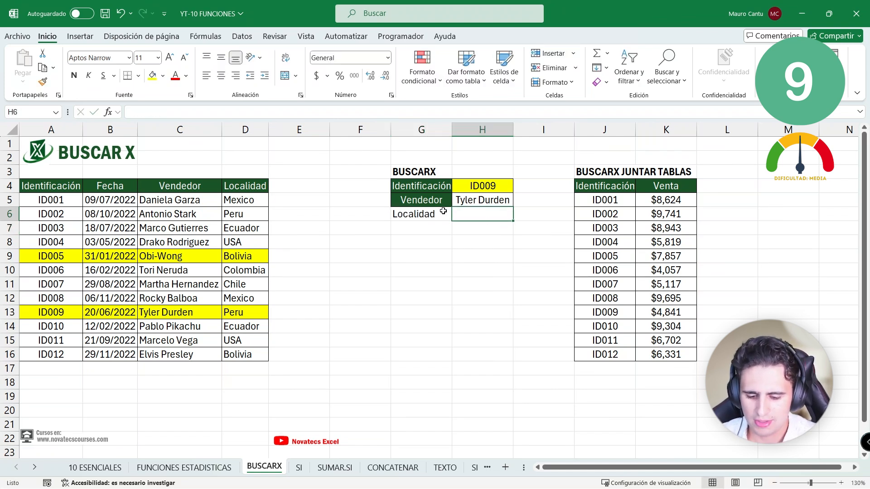
- Look up the locality for the identifier in H4 by entering =BUSCARX(H4,A5:A16,D5:D16) in cell H6
text(=busc)
key(Down)
key(Down)
key(Down)
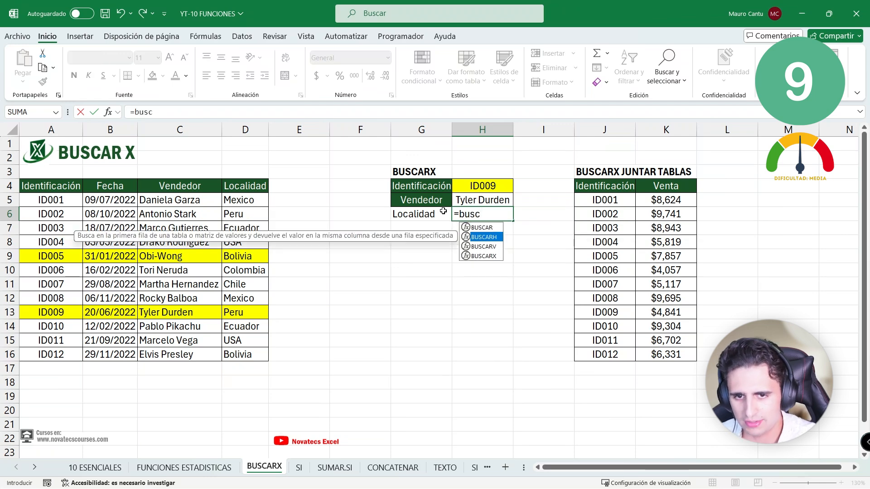
key(Tab)
click(486, 186)
text(,)
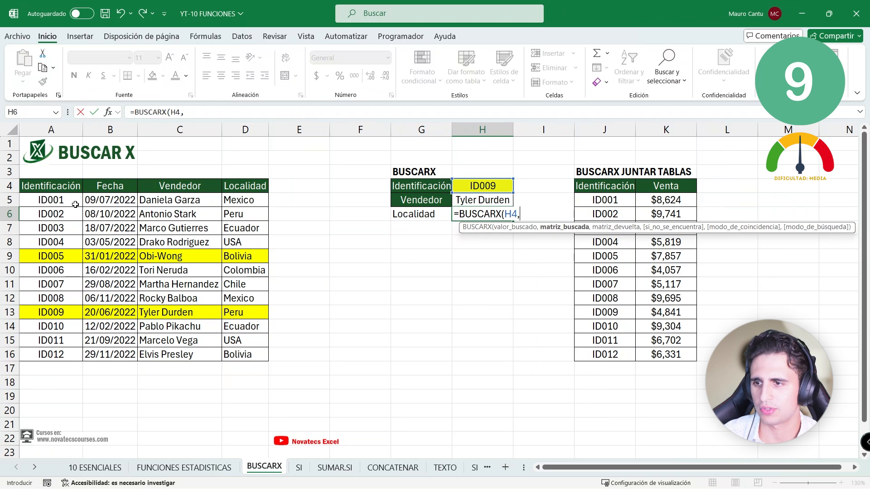
drag(73, 194, 72, 350)
text(,)
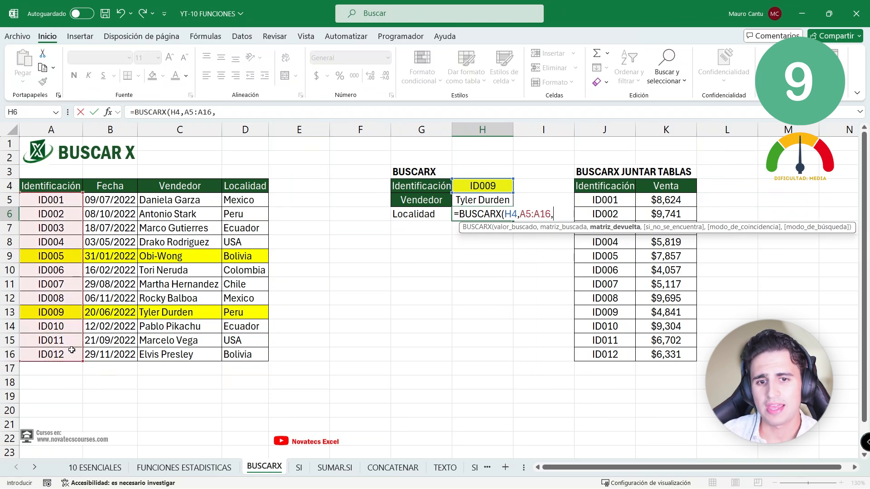
drag(176, 199, 187, 356)
drag(240, 199, 232, 357)
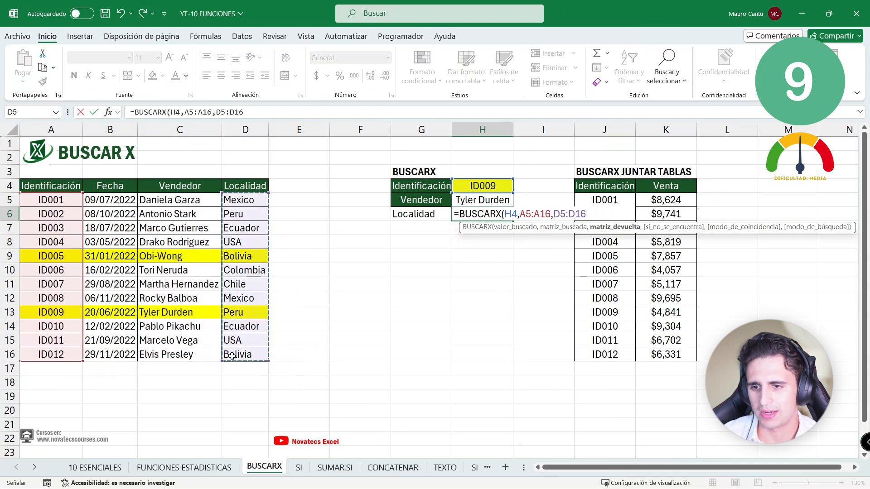
key(Return)
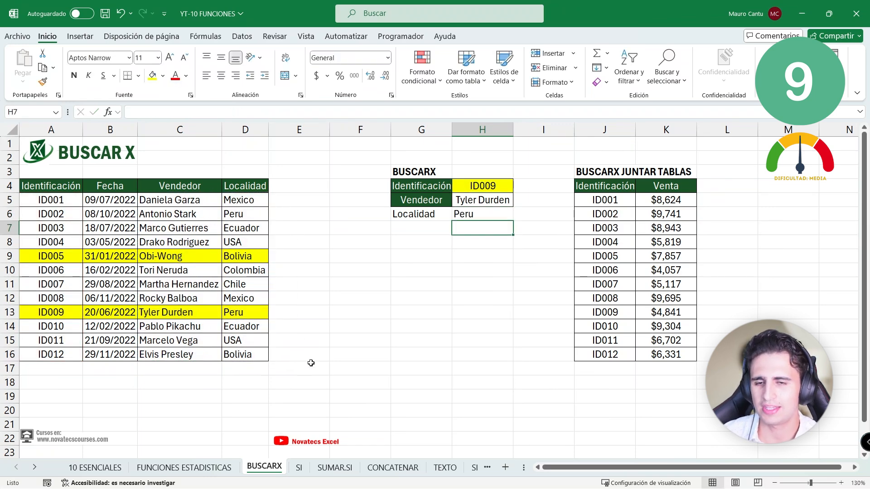
- Change the lookup identifier in H4 to ID011
click(494, 184)
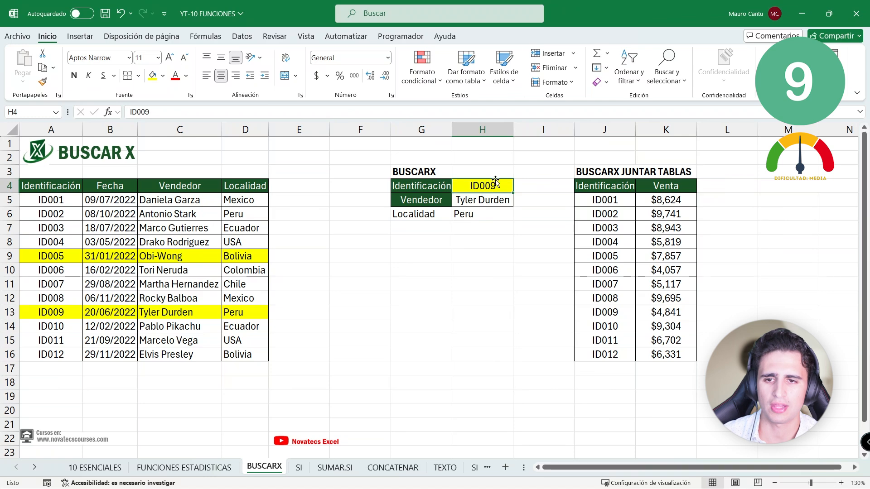
click(195, 112)
key(BackSpace)
key(BackSpace)
text(11)
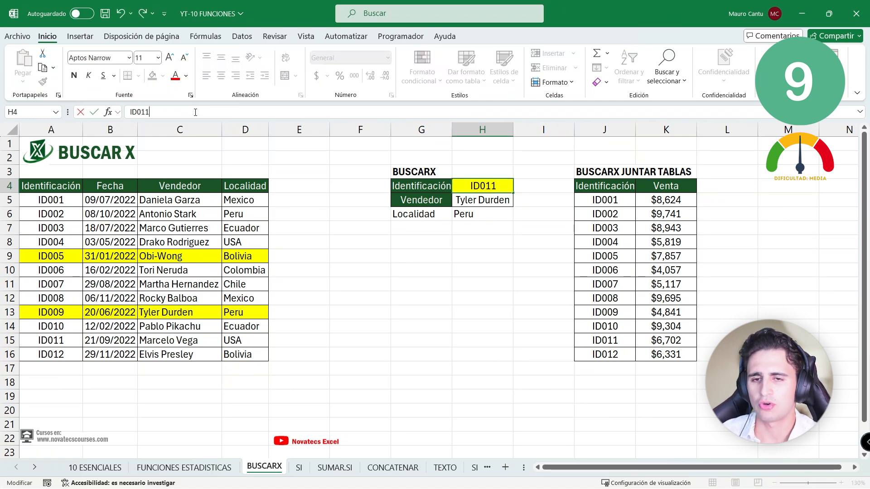
key(Return)
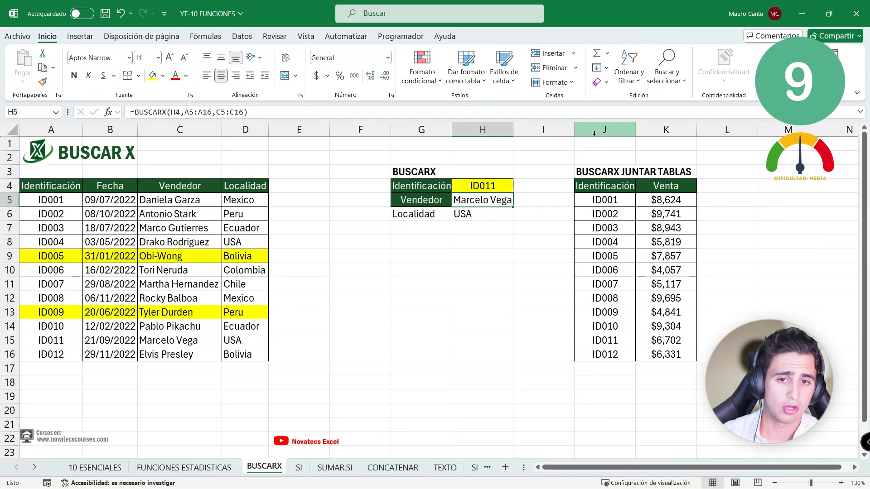
- Add a new column header "ventas" in cell E4 of the main table
click(294, 198)
click(297, 187)
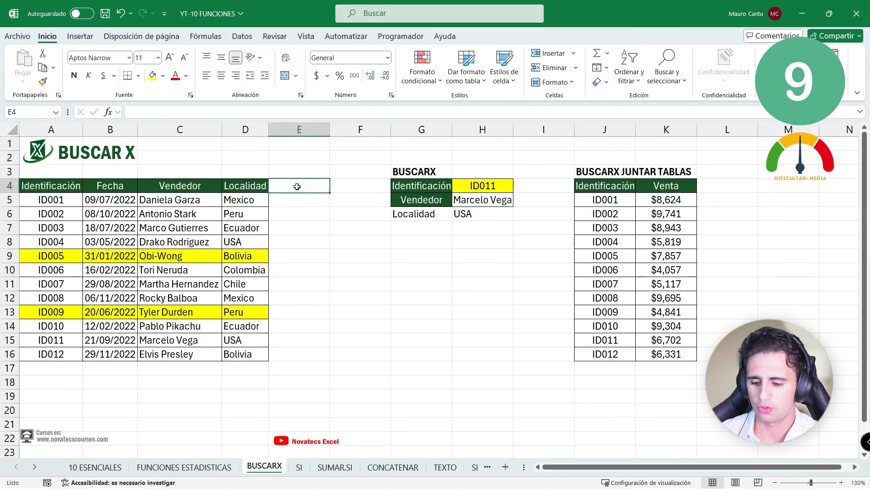
text(ventas)
key(Return)
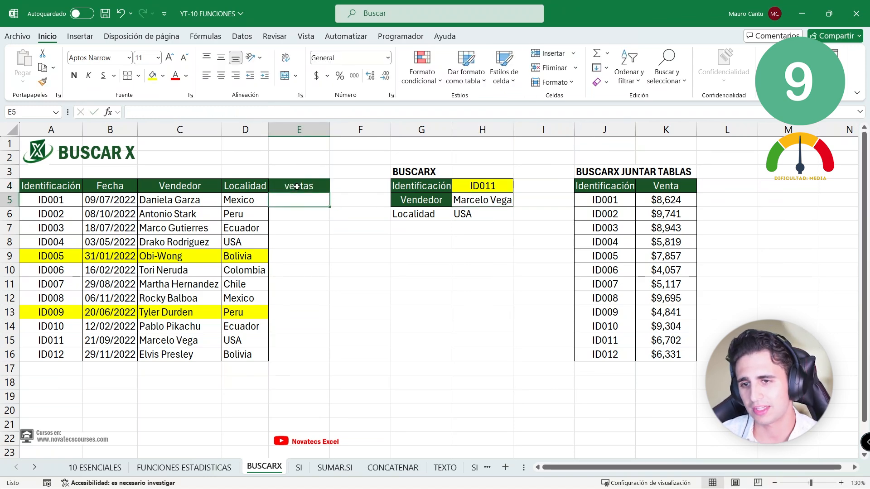
- Compare the identifiers in J5:J16 with those in A5:A16, and sort the second table by Venta from largest to smallest
drag(589, 200, 675, 358)
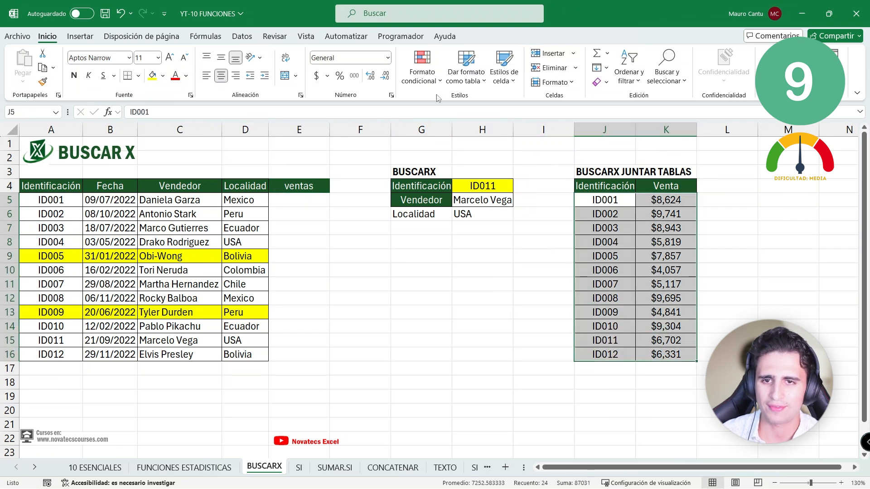
click(598, 201)
drag(599, 200, 592, 354)
drag(43, 199, 50, 355)
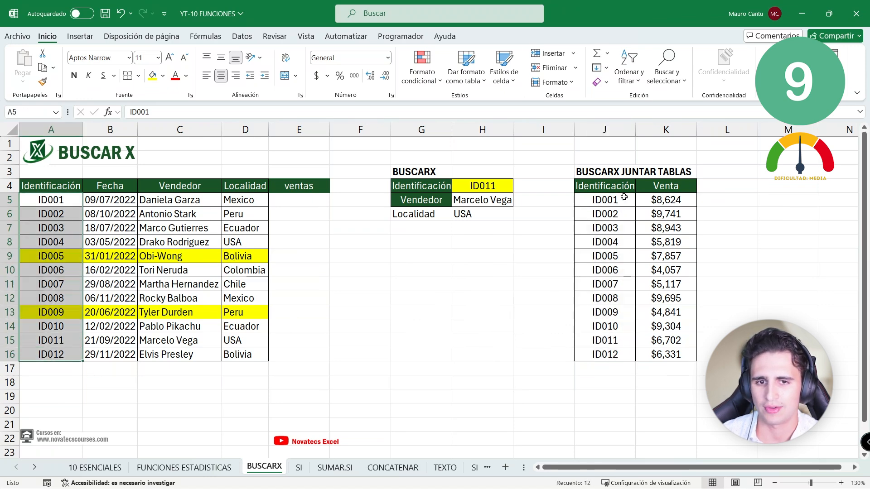
click(654, 200)
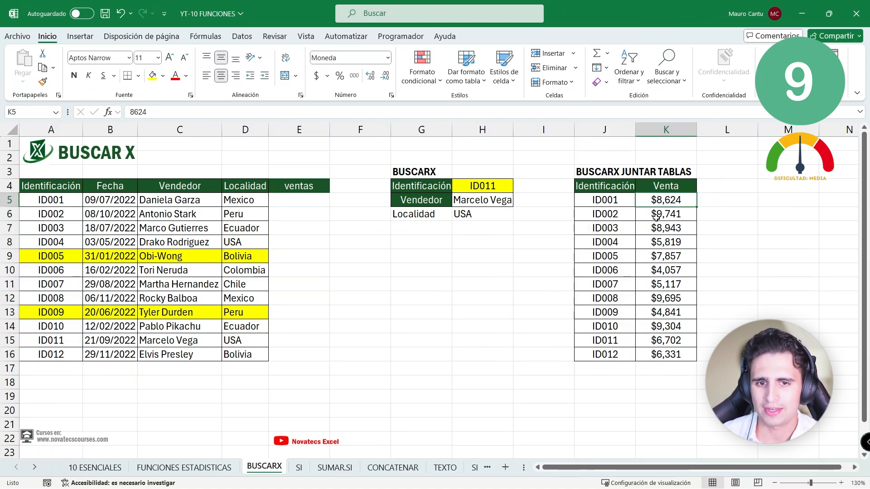
click(242, 37)
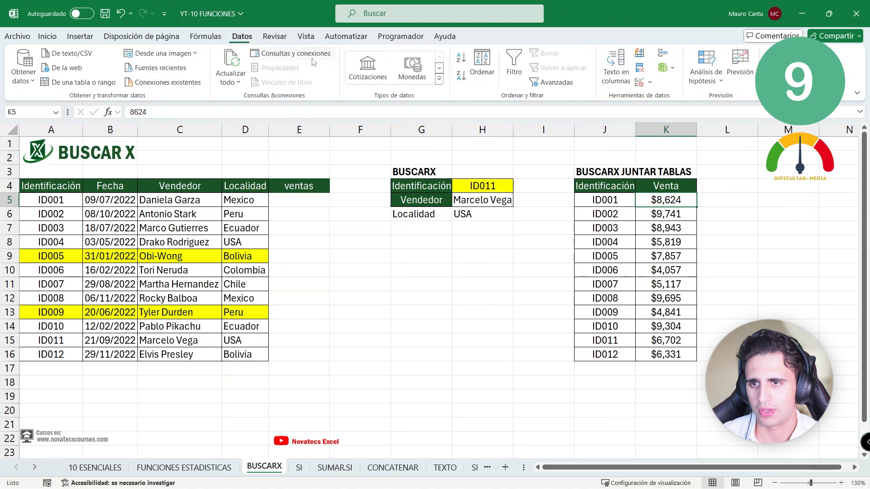
click(461, 76)
click(708, 259)
drag(607, 200, 376, 218)
- Copy the ID002 sale from K5 into the ventas column of the main table at E6
click(680, 201)
click(658, 200)
key(ctrl+c)
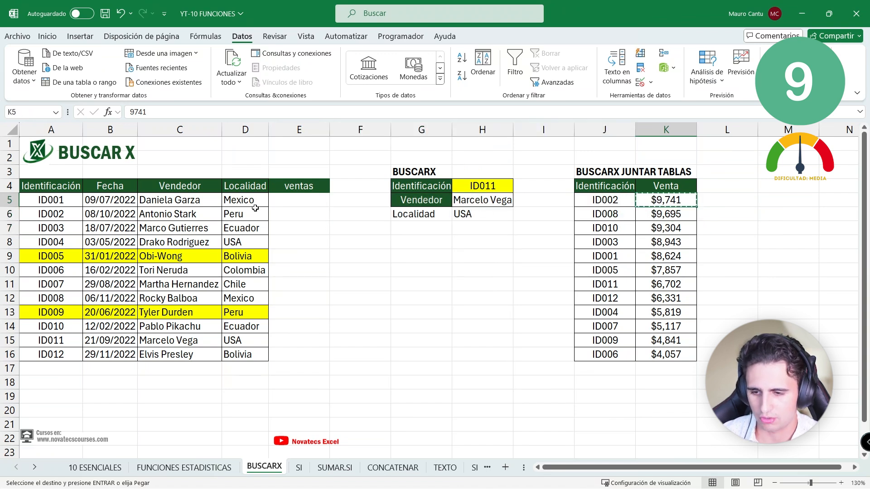
click(276, 214)
key(ctrl+v)
- Copy the ID008 sale from K6 into the ventas column of the main table at E12
click(689, 211)
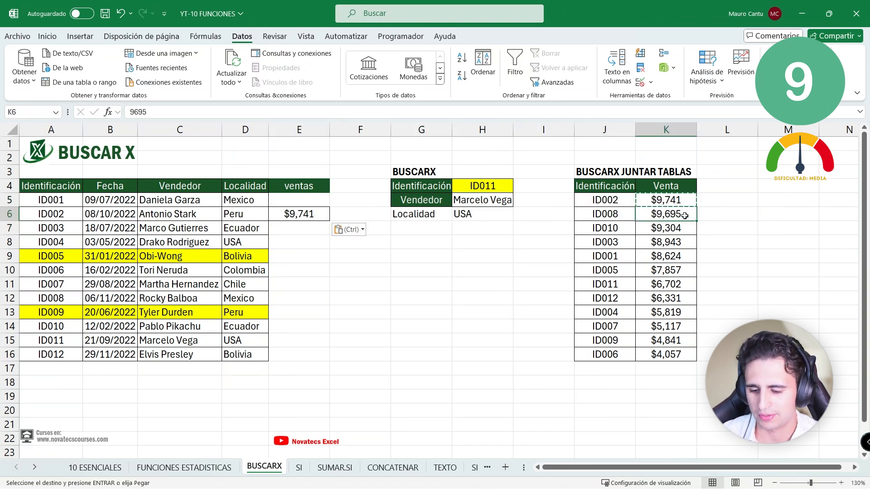
key(ctrl+c)
click(290, 297)
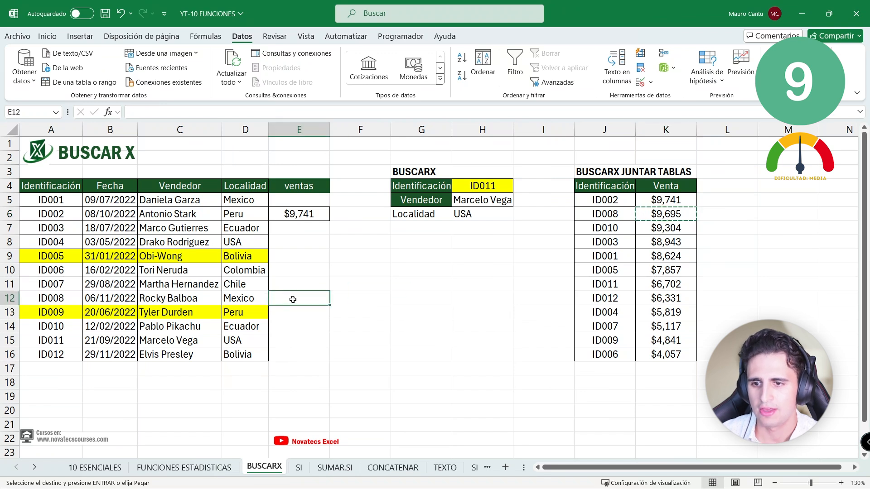
key(ctrl+v)
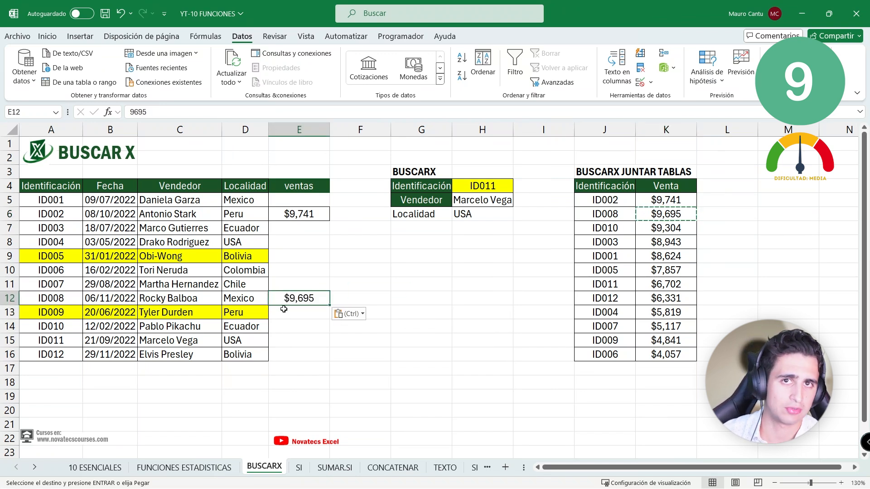
- Undo the two sales pasted into the ventas column at E12 and E6
key(ctrl+z)
key(ctrl+z)
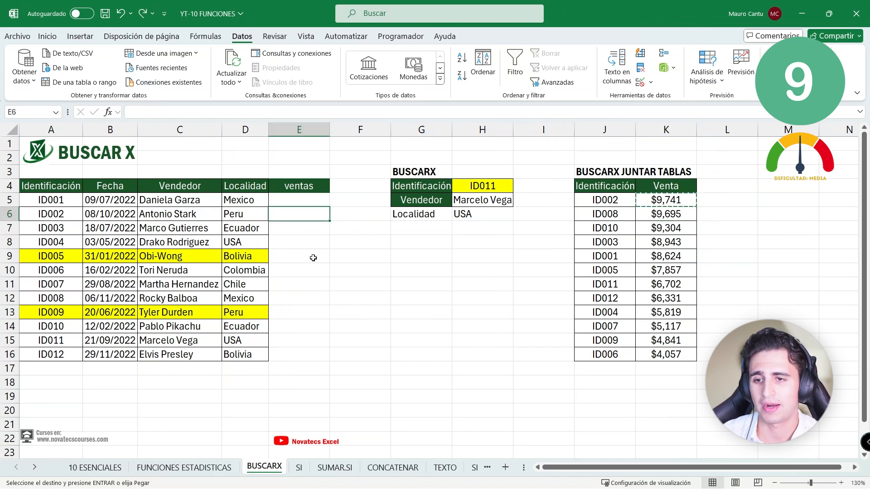
- Start a BUSCARX formula in E5 with A5 as the lookup value and $J$4:$J$16 as the absolute lookup range
click(311, 196)
text(=buscar)
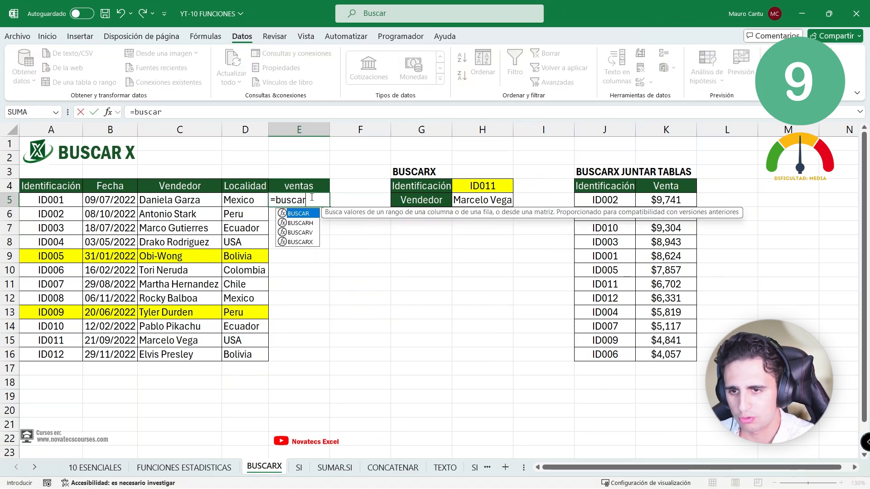
key(Down)
key(Down)
key(Tab)
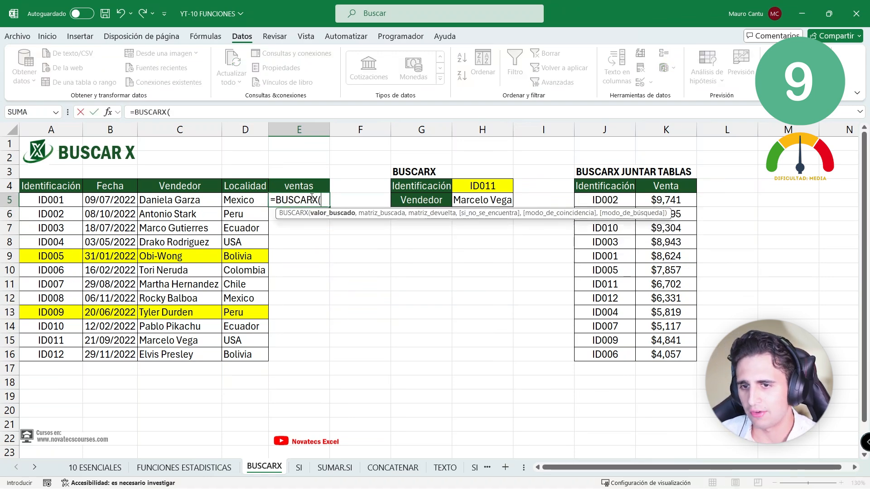
click(71, 201)
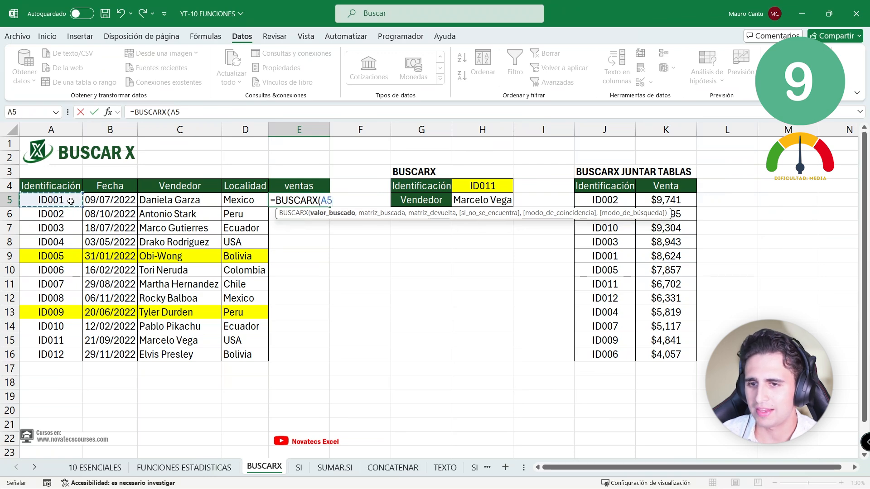
text(,)
drag(607, 185, 608, 362)
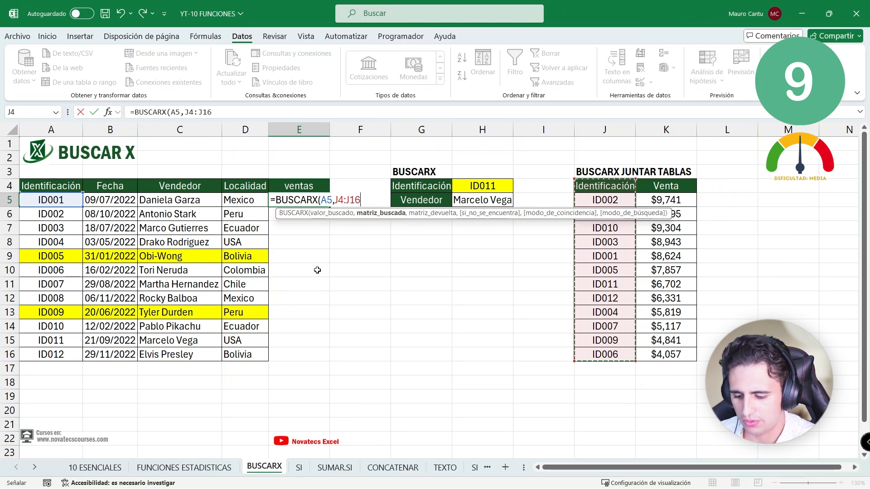
key(F4)
- Complete the BUSCARX formula in E5 with $K$4:$K$16 as the absolute return range
text(,)
drag(684, 182, 678, 354)
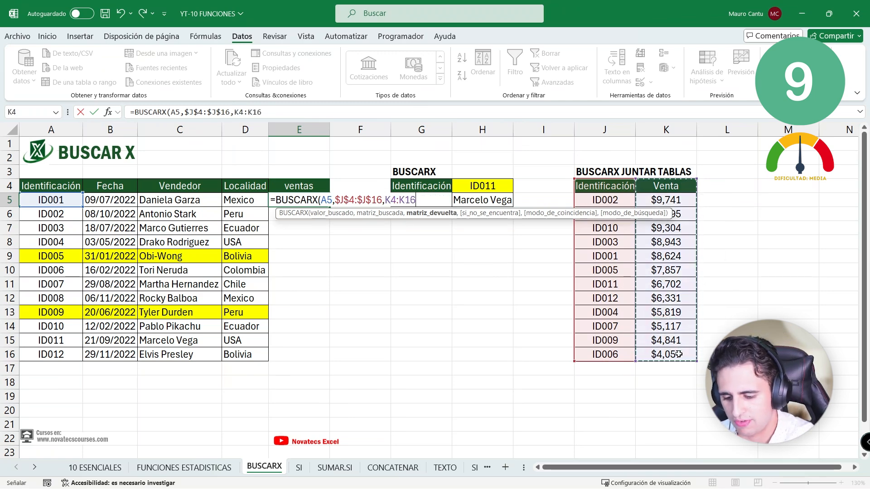
key(F4)
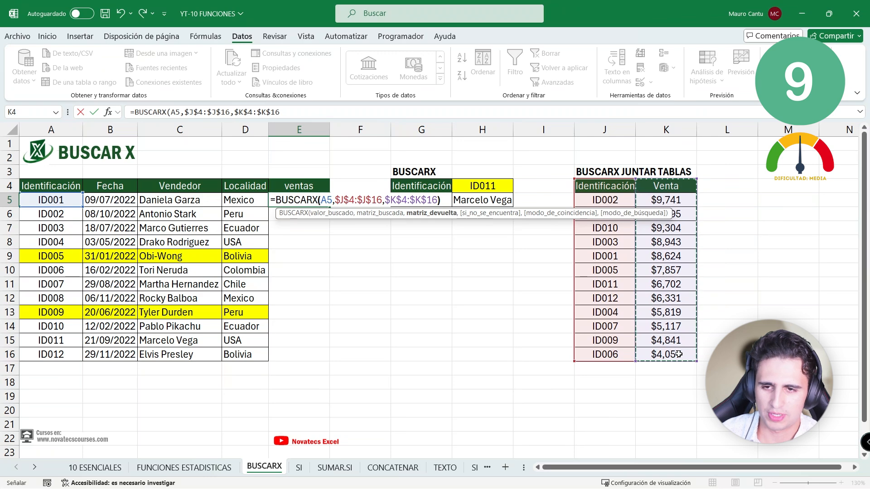
key(Return)
- Format E5 as currency and compare it with the ID001 sale in the second table
click(314, 200)
key(ctrl+shift+4)
click(78, 200)
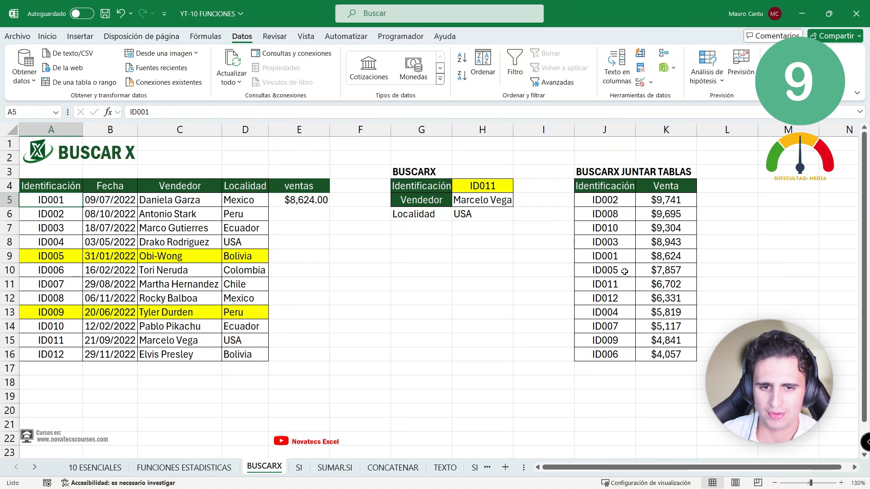
drag(625, 257, 649, 256)
- Fill the BUSCARX formula from E5 down to E16 and check the copied formula in E8
click(322, 201)
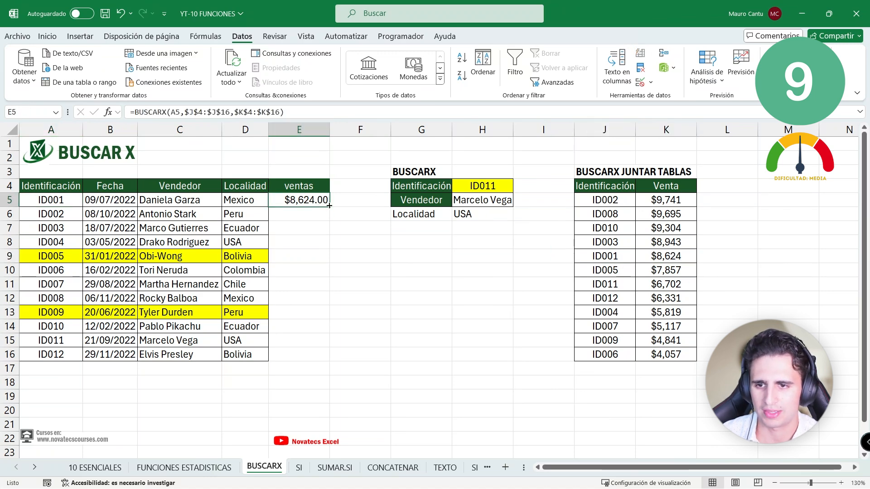
double_click(329, 207)
double_click(316, 241)
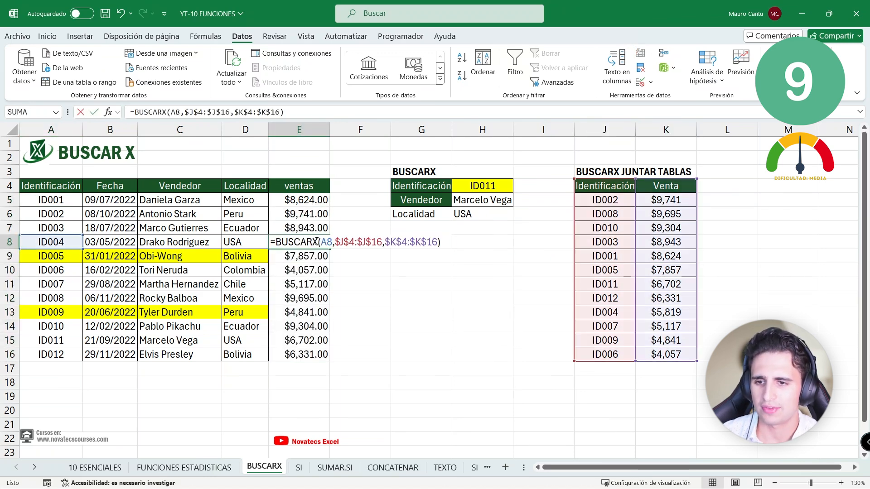
click(308, 275)
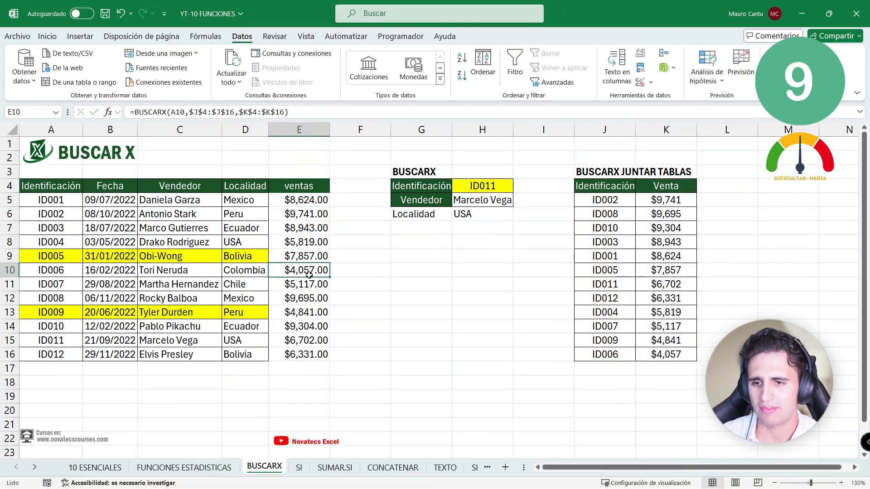
drag(313, 190, 312, 343)
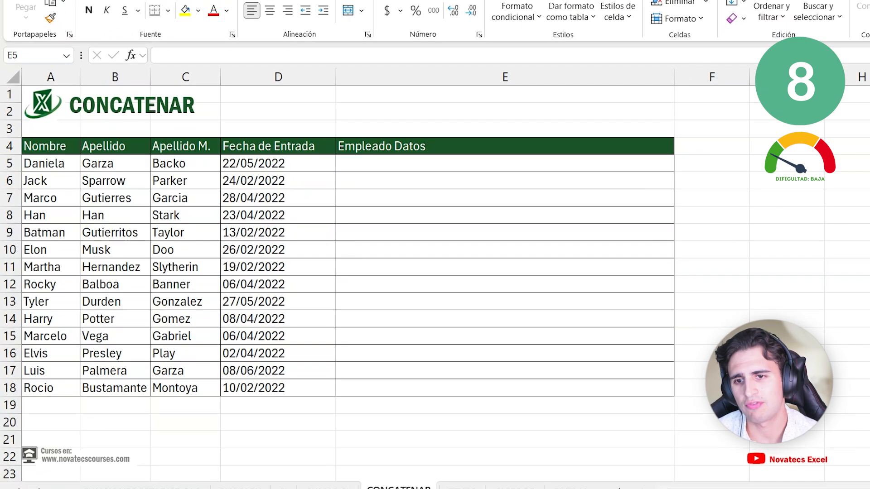
click(389, 162)
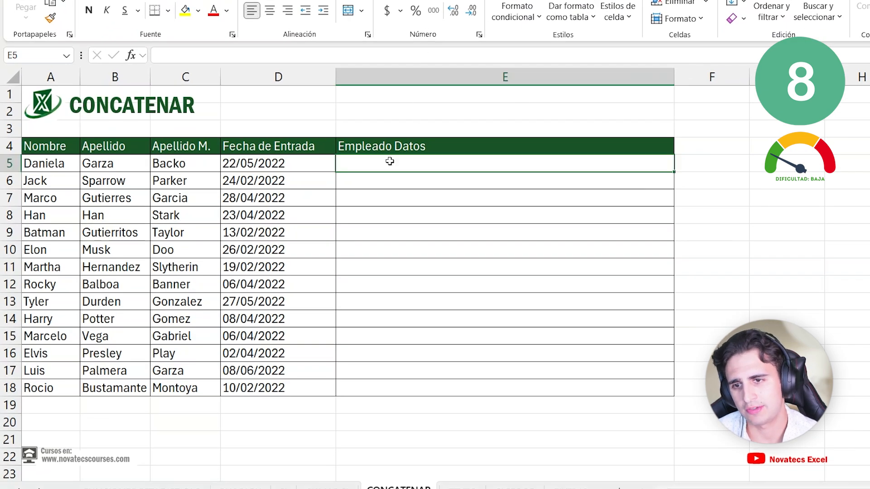
text(=concat)
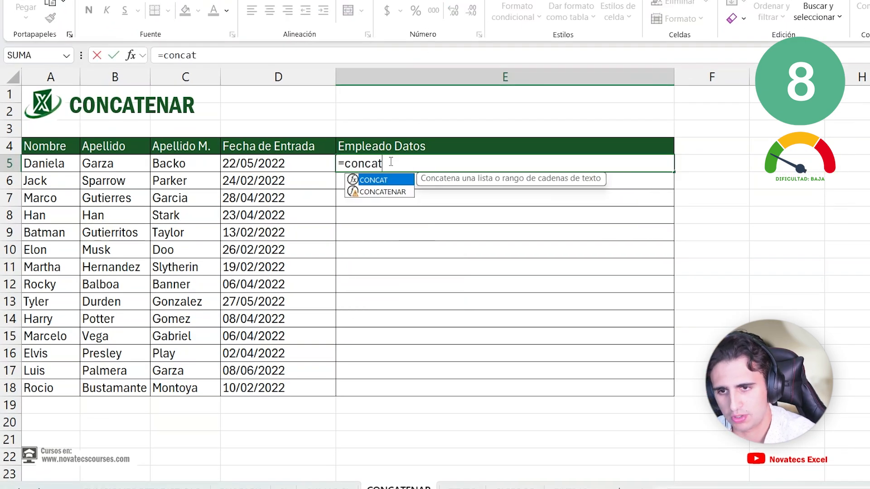
key(Tab)
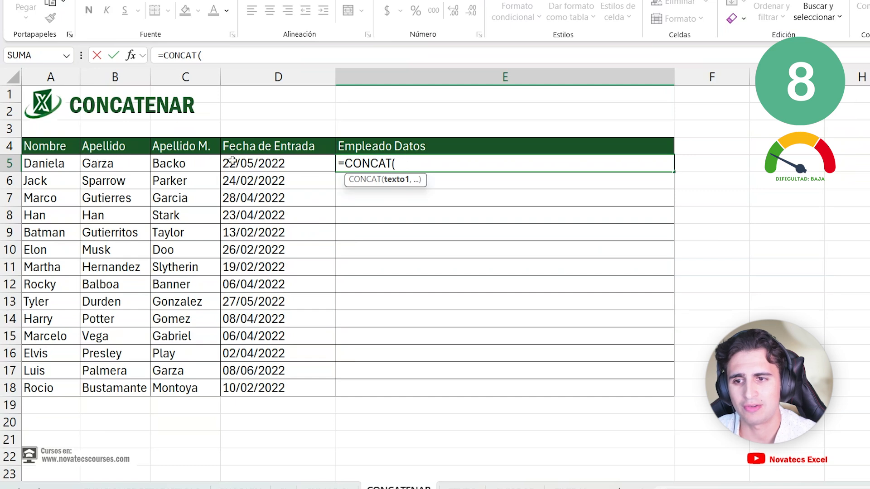
drag(409, 159, 345, 163)
key(BackSpace)
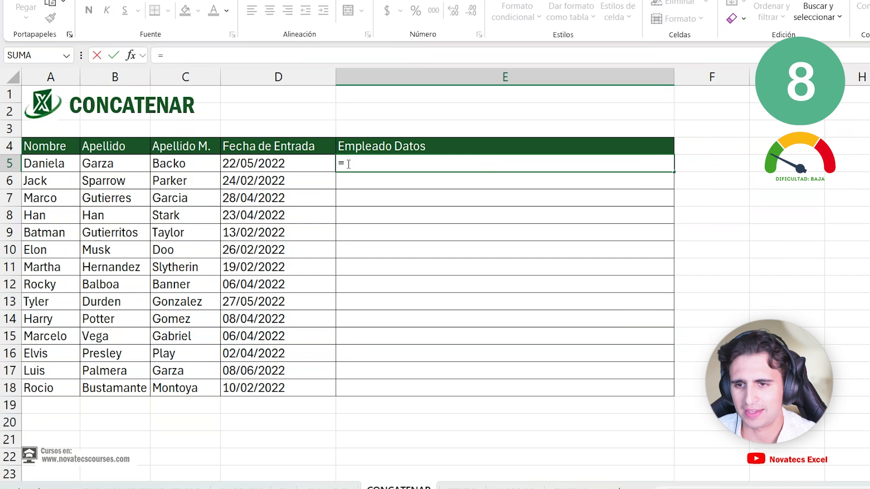
- Join the first name and both surnames in E5 with the formula =A5&B5&C5
click(74, 164)
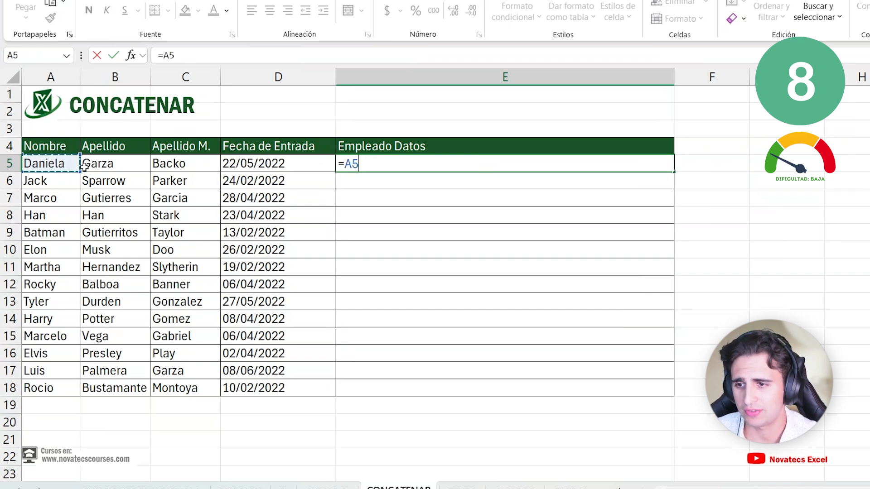
text(&)
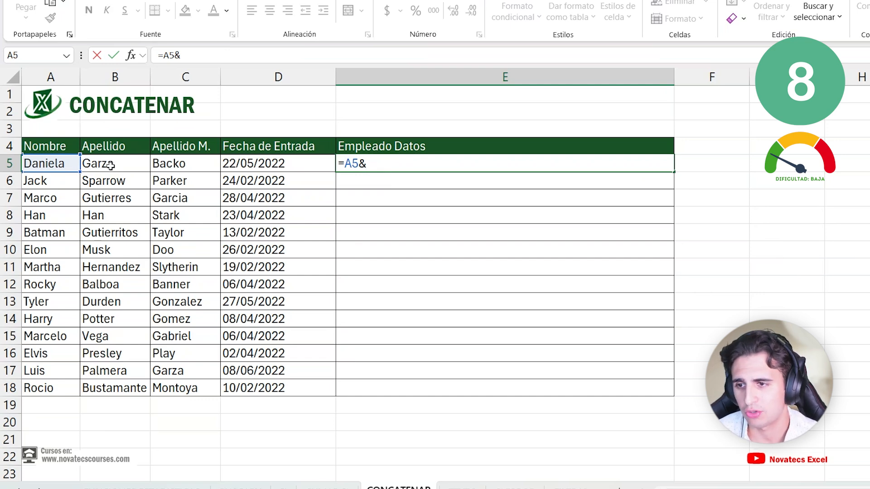
click(105, 167)
text(&)
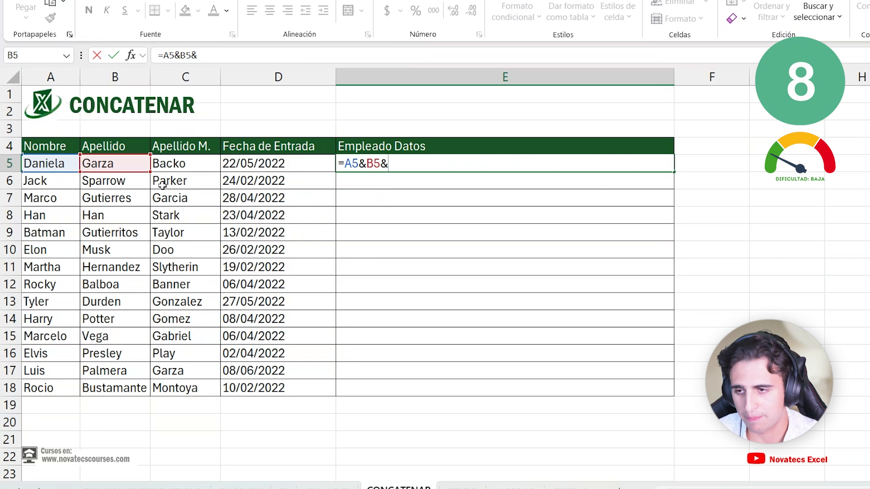
click(182, 165)
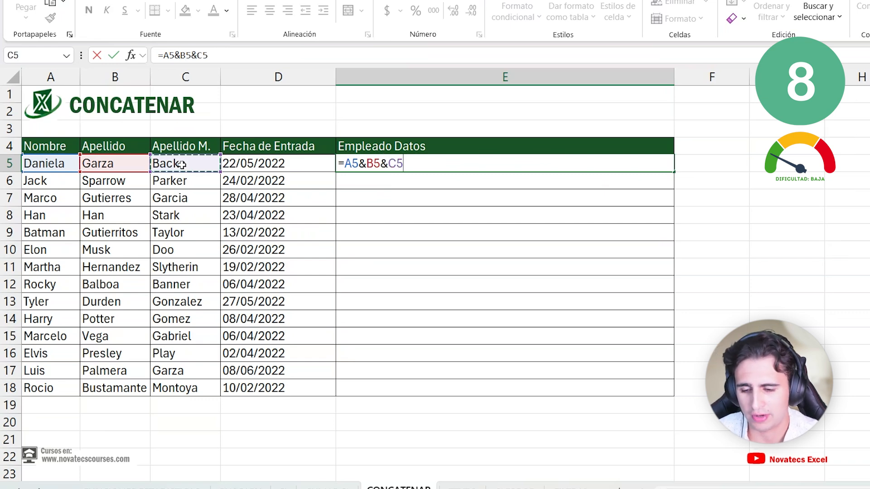
key(Return)
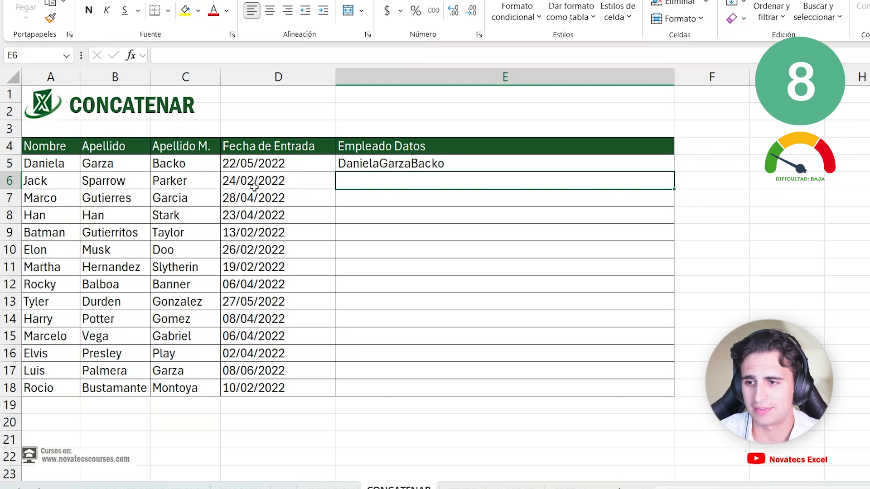
- Insert a space between the joined names in E5, making the formula =A5&" "&B5&" "&C5
double_click(462, 161)
click(366, 164)
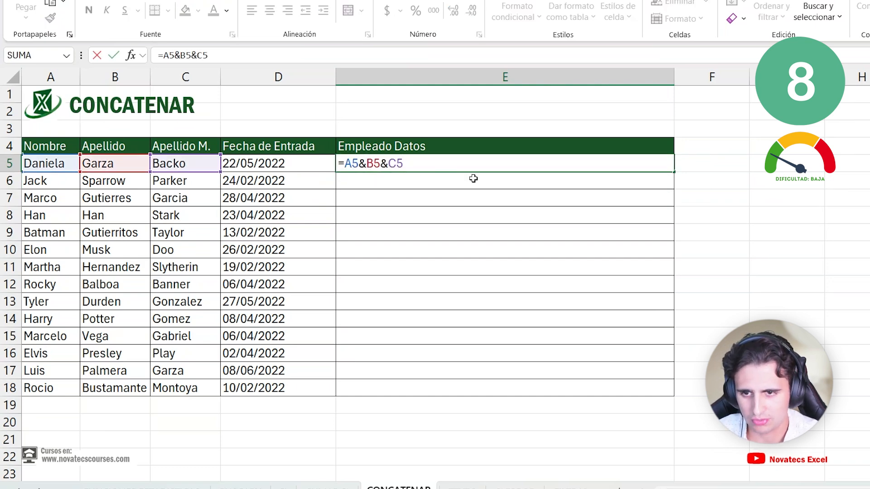
text(" ")
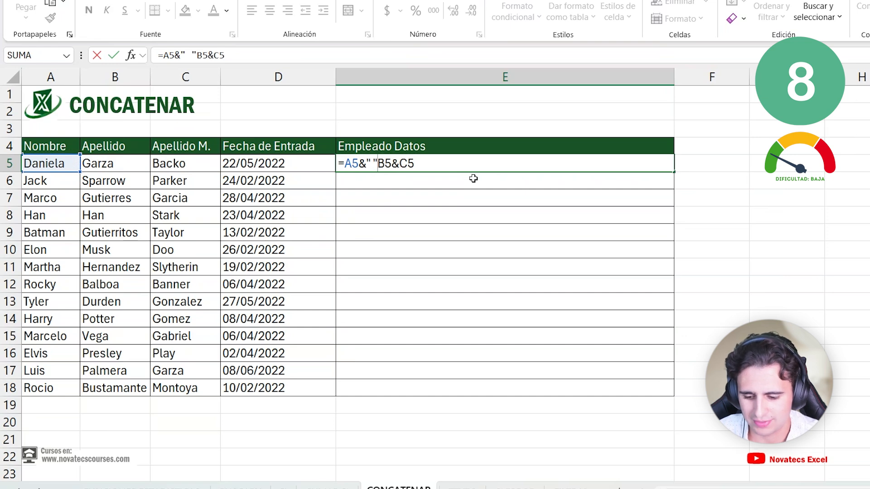
text(&)
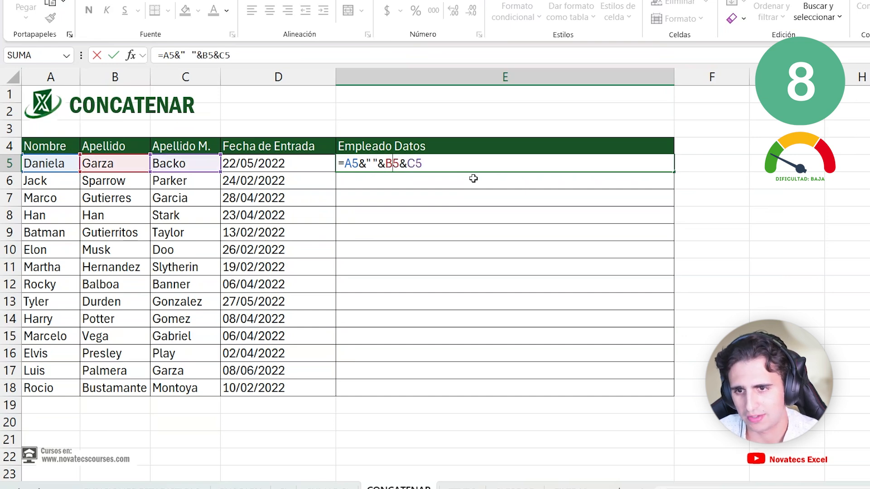
key(Right)
key(Right)
key(Right)
text(" ")
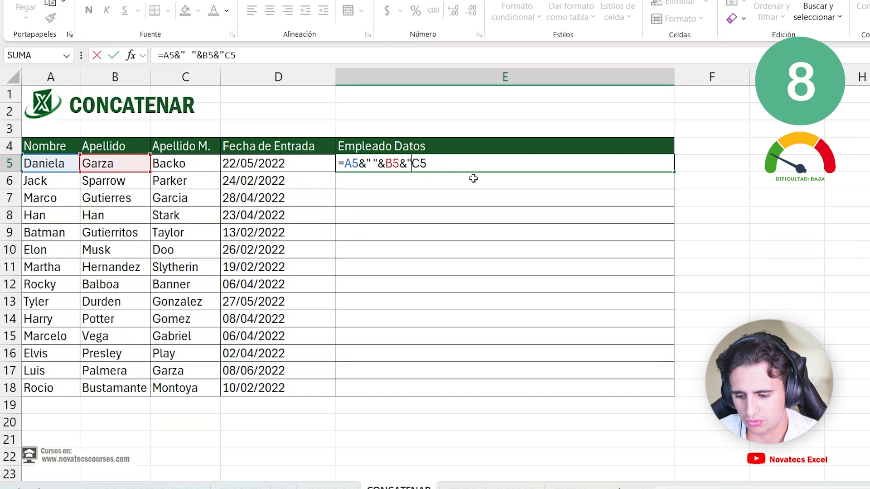
text(&)
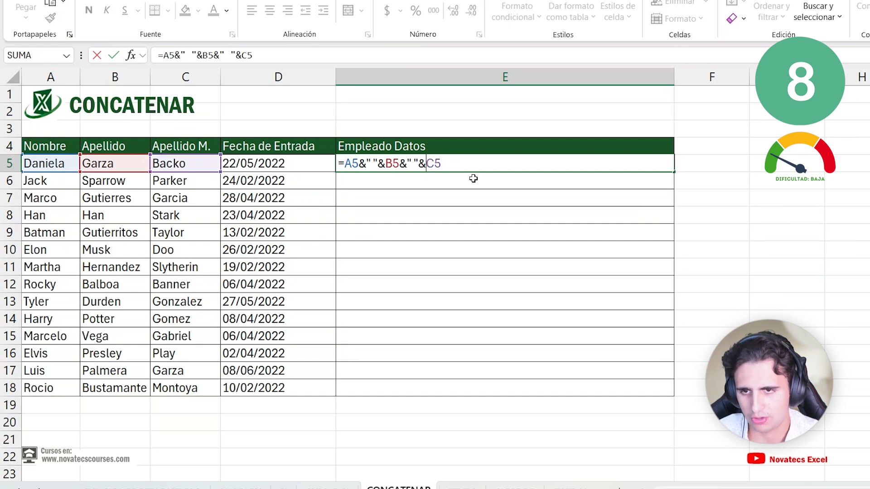
key(Return)
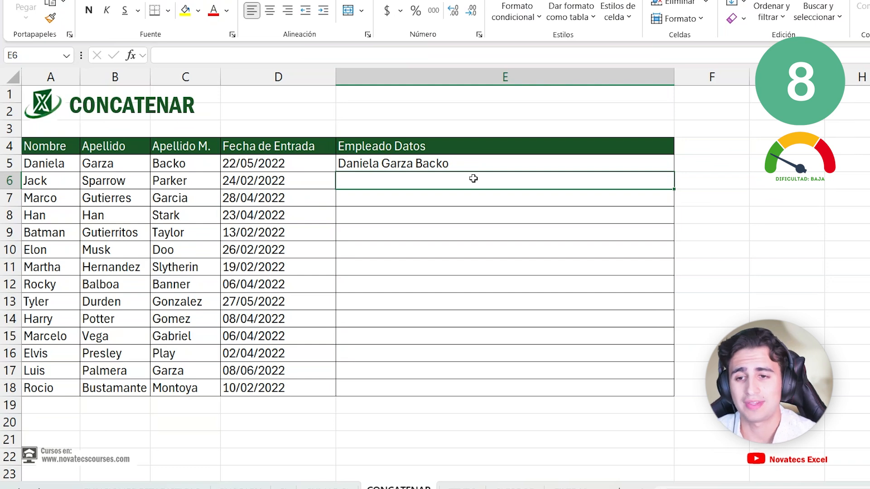
- Replace the formula in E5 with =CONCAT(A5," ",B5," ",C5) to join the first name and both surnames with spaces
key(Up)
key(BackSpace)
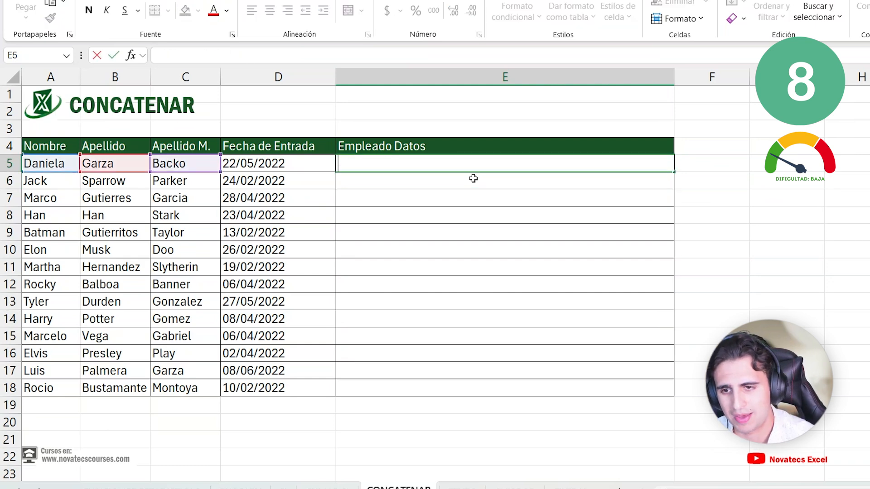
text(=con)
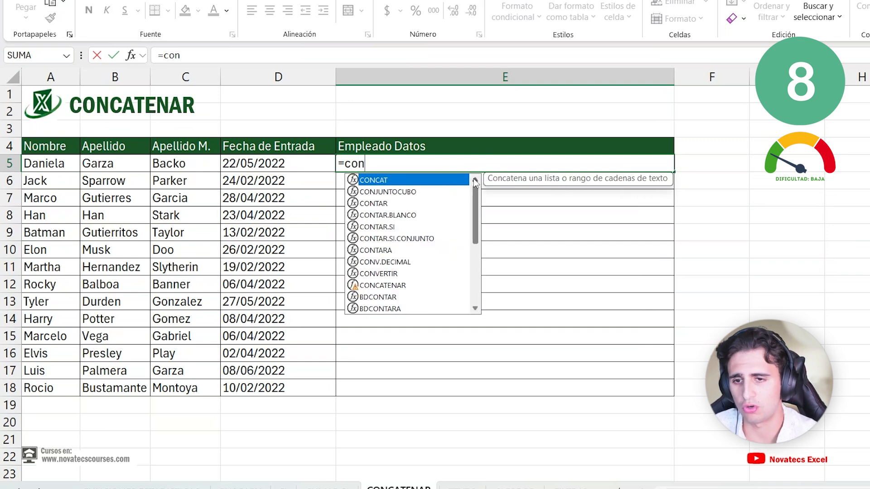
key(Escape)
key(BackSpace)
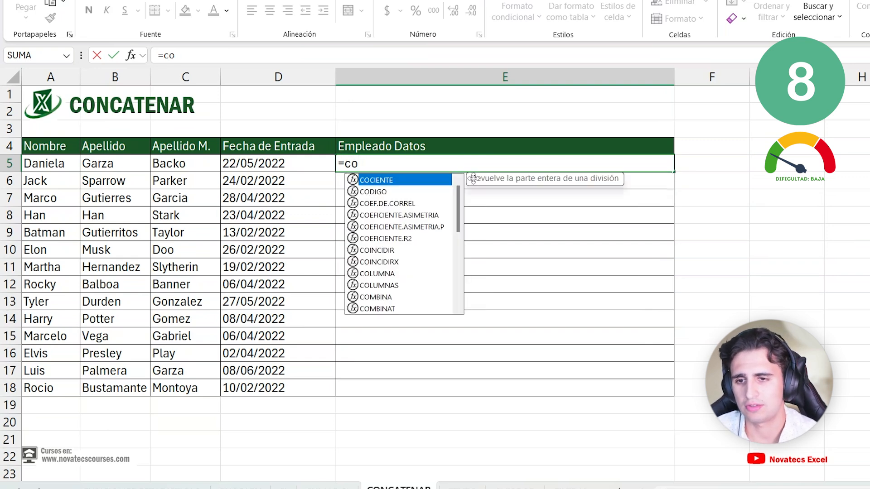
text(nc)
key(Tab)
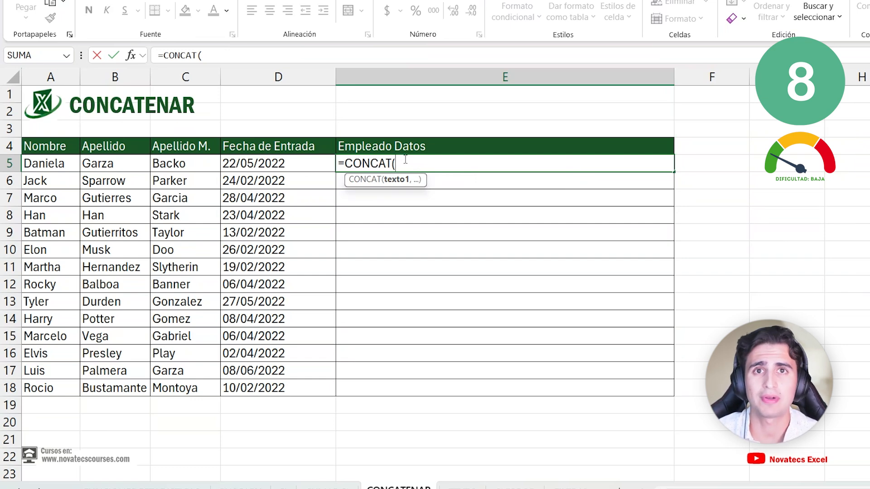
click(60, 163)
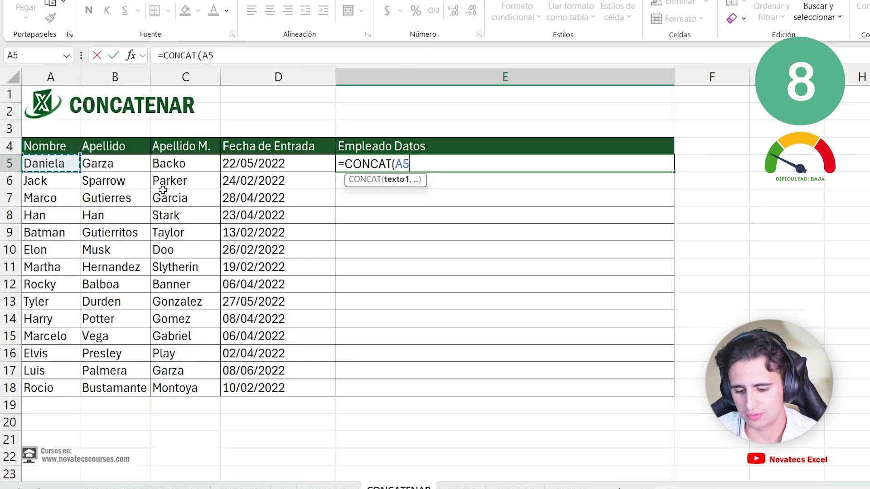
text(," ")
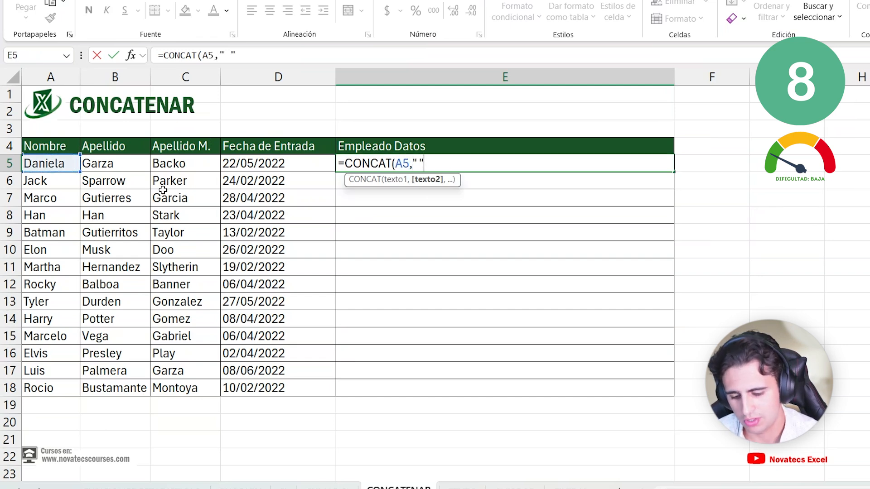
text(,)
click(121, 164)
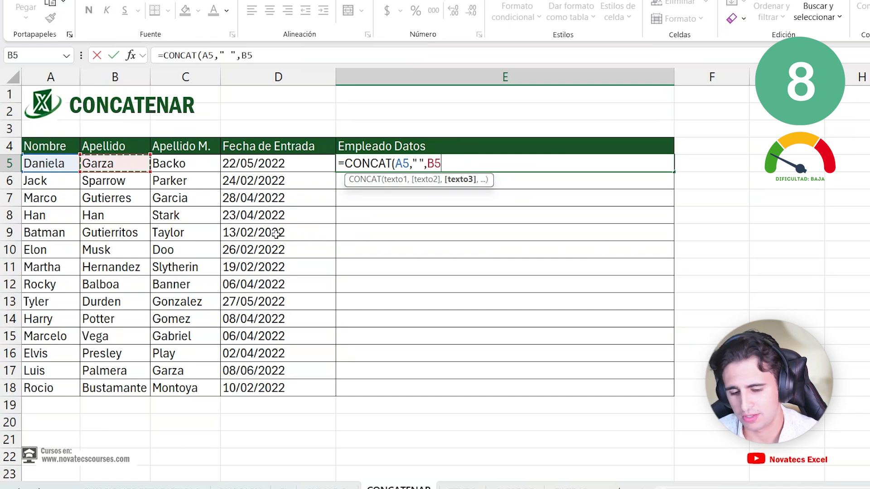
text(," ",)
click(177, 164)
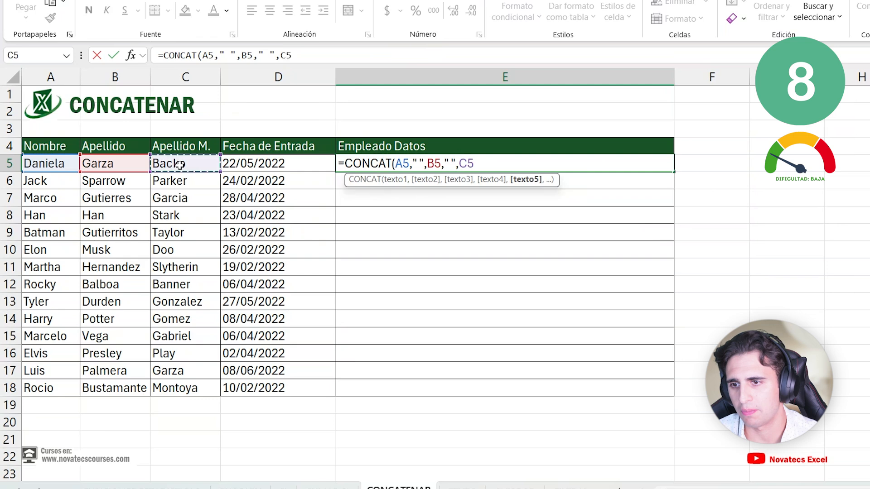
text())
key(Return)
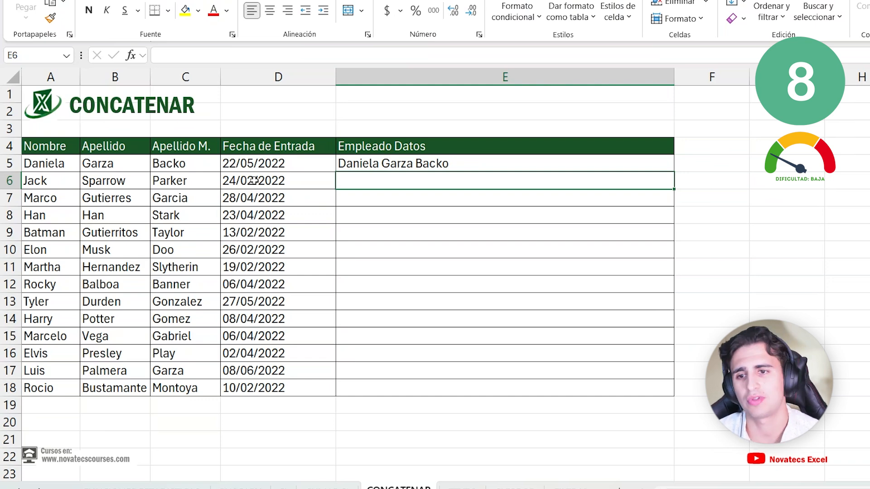
- Extend the CONCAT formula in E5 with the text " la fecha de entrada fue: " followed by the entry date in D5
double_click(471, 162)
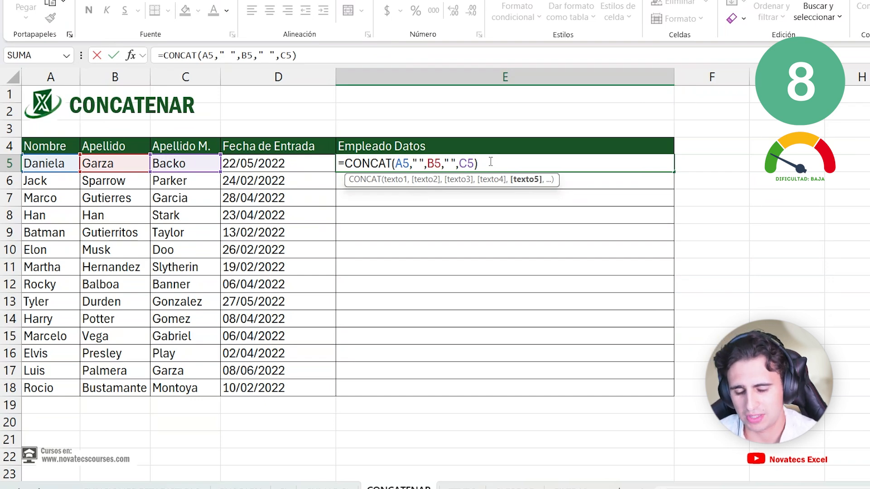
text(," la fecha de entrada fue)
key(BackSpace)
text(: ")
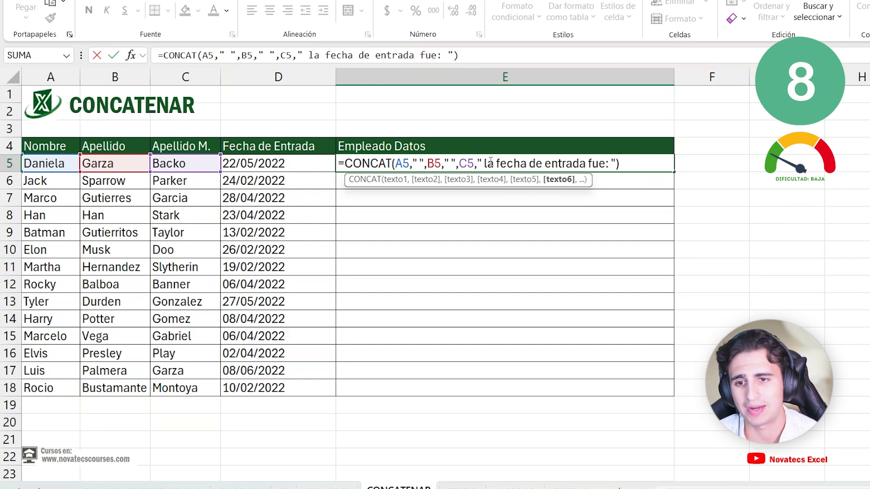
text(,)
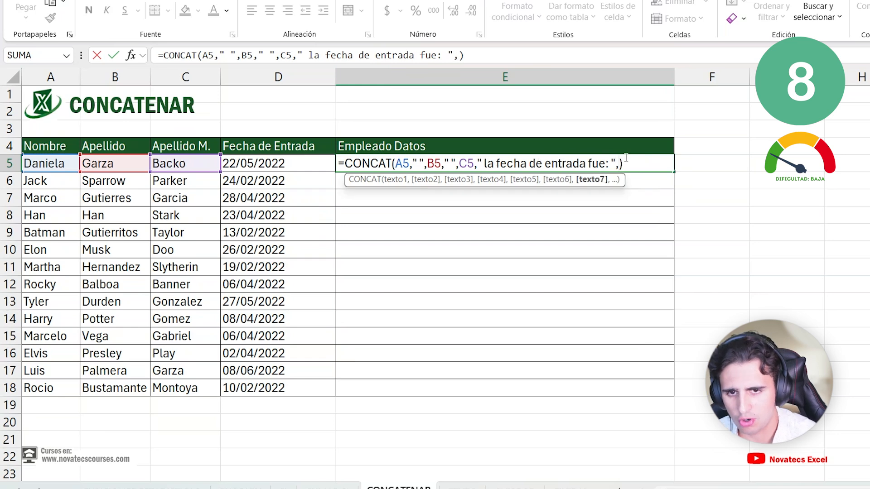
click(265, 161)
key(Return)
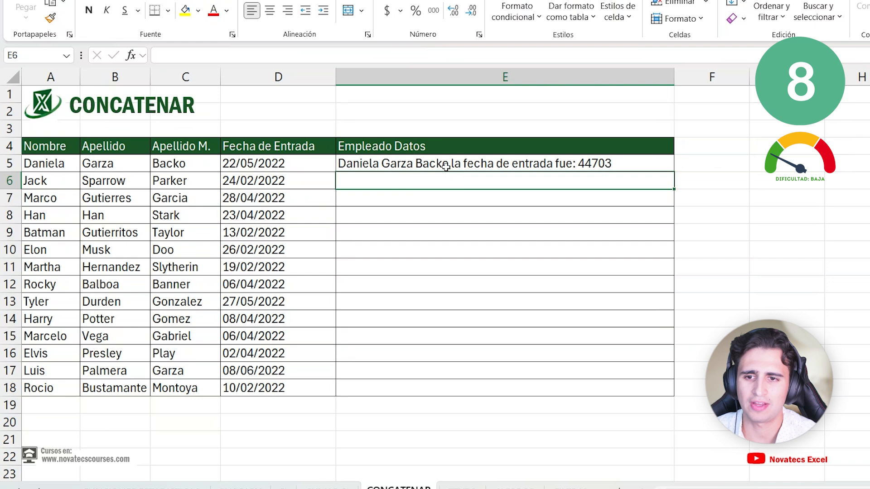
- Fill the CONCAT formula from E5 down to E18 and check the copies in E6 and E7
click(597, 163)
double_click(674, 171)
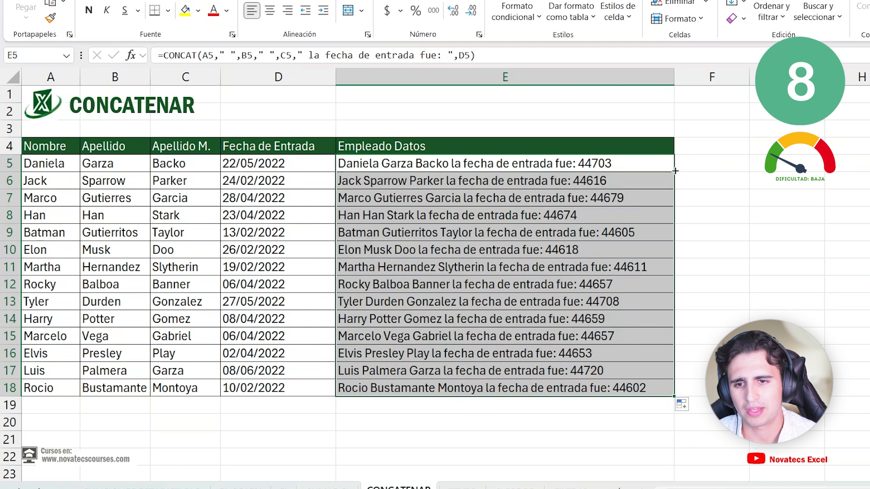
click(416, 181)
click(416, 195)
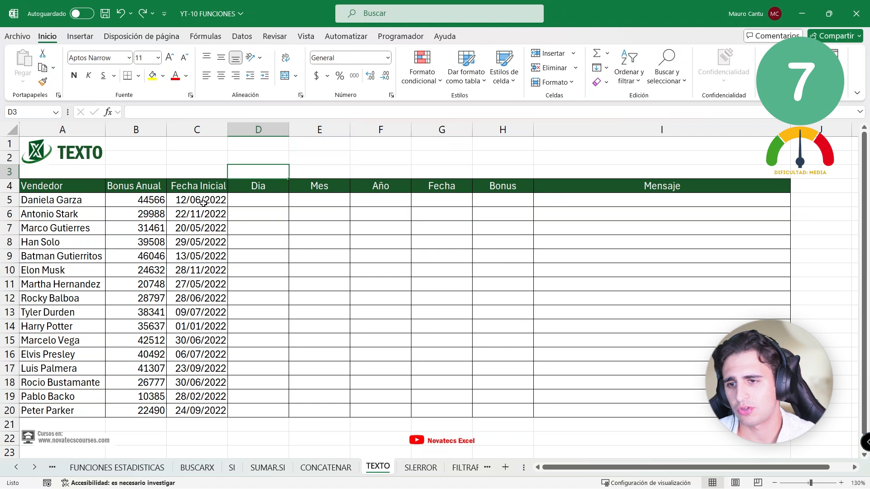
- On the TEXTO sheet, review the start dates in C5:C20 and enter =TEXTO(C5,"DD") in D5 to extract the day
drag(203, 203, 195, 410)
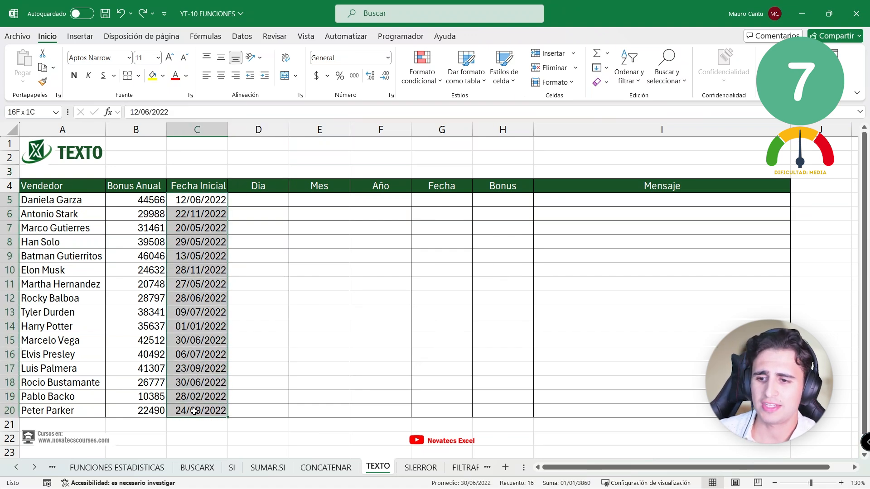
click(287, 201)
click(309, 201)
click(354, 199)
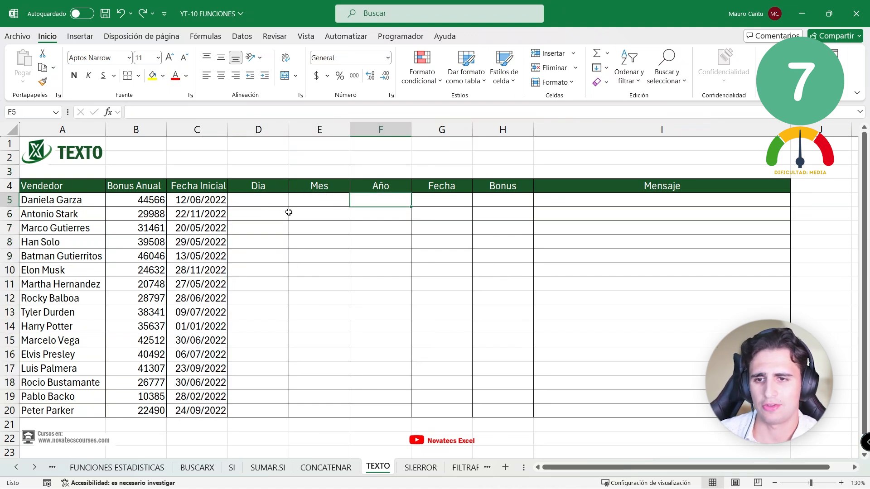
click(271, 201)
text(=TE)
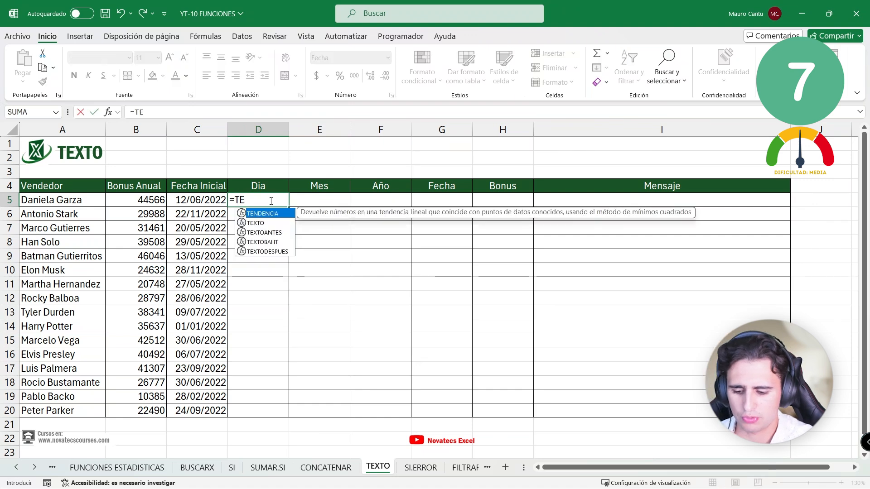
text(XTO()
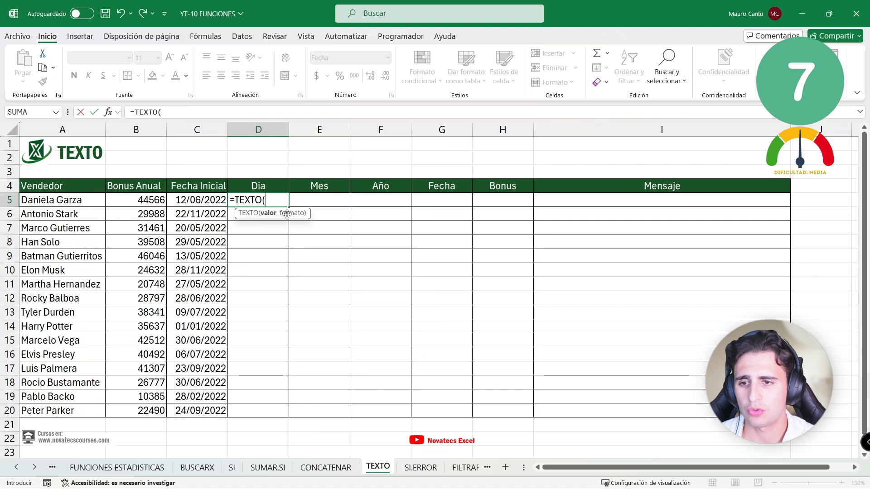
click(199, 202)
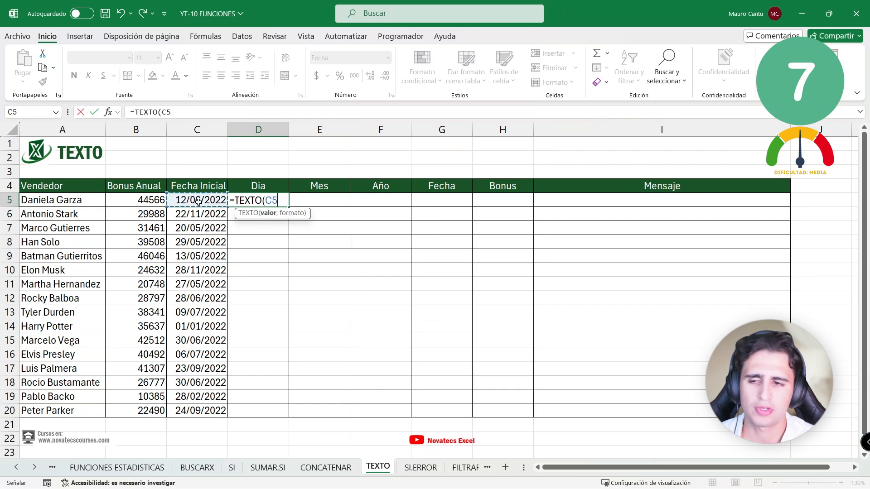
text(,)
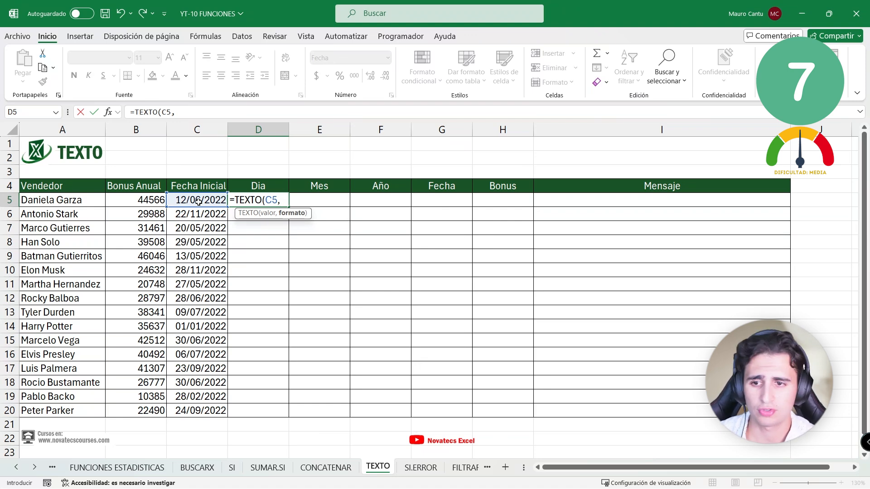
text("DD")
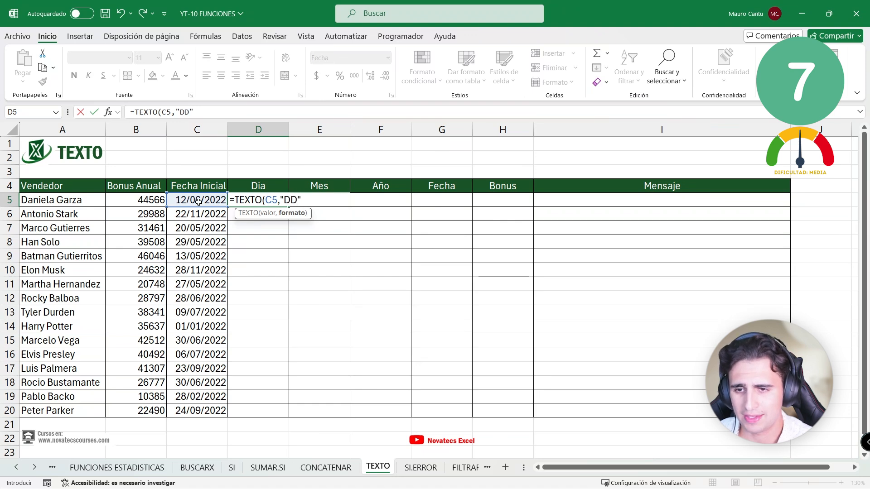
text())
key(Return)
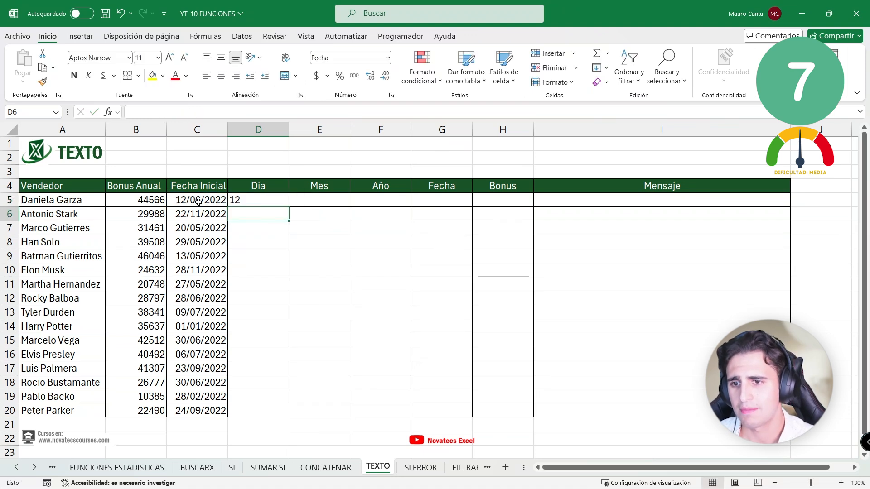
- Extract the month of the first start date in E5 with the formula =TEXTO(C5,"MM")
click(329, 199)
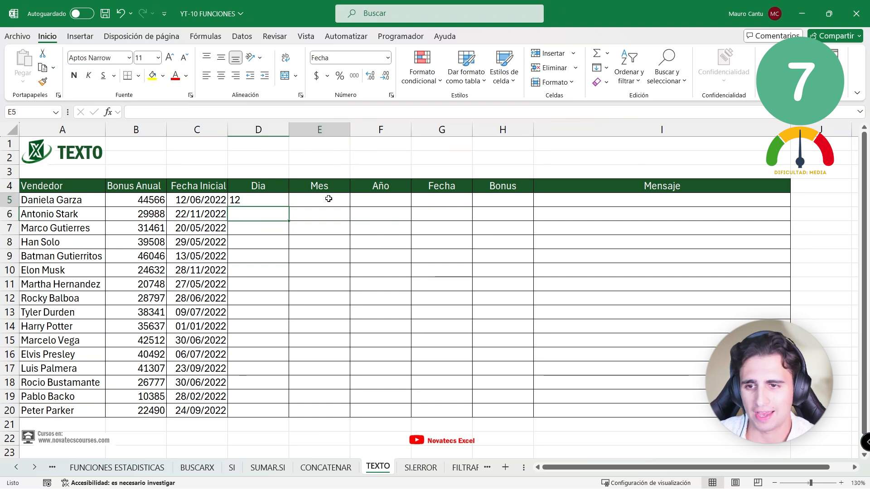
text(=TEXTO()
key(Left)
key(Left)
text(,"MM"))
key(Return)
- Extract the two-digit year of the first start date in F5 with the formula =TEXTO(C5,"AA")
key(Right)
key(Up)
text(=)
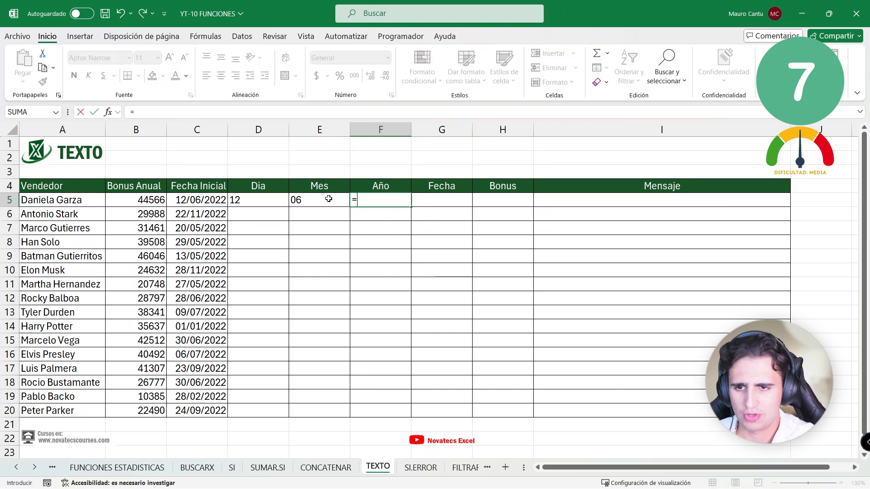
text(TEX)
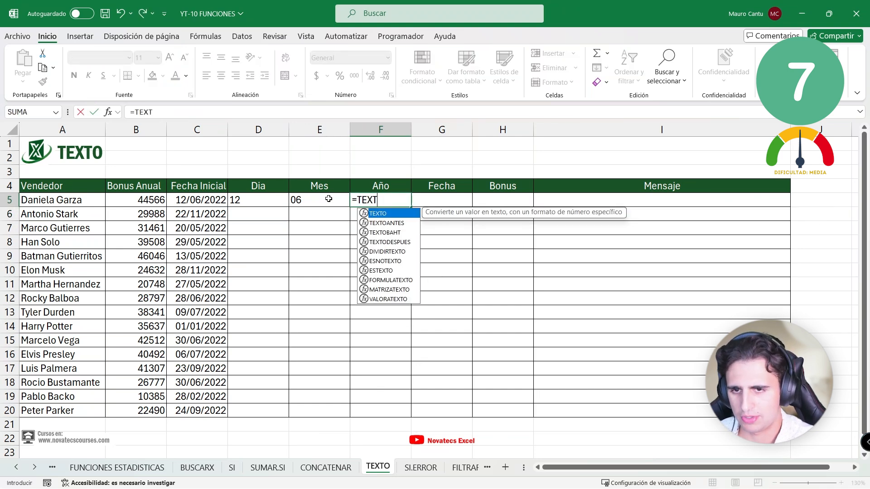
text(T)
key(Tab)
key(Left)
key(Left)
key(Left)
key(Left)
key(Right)
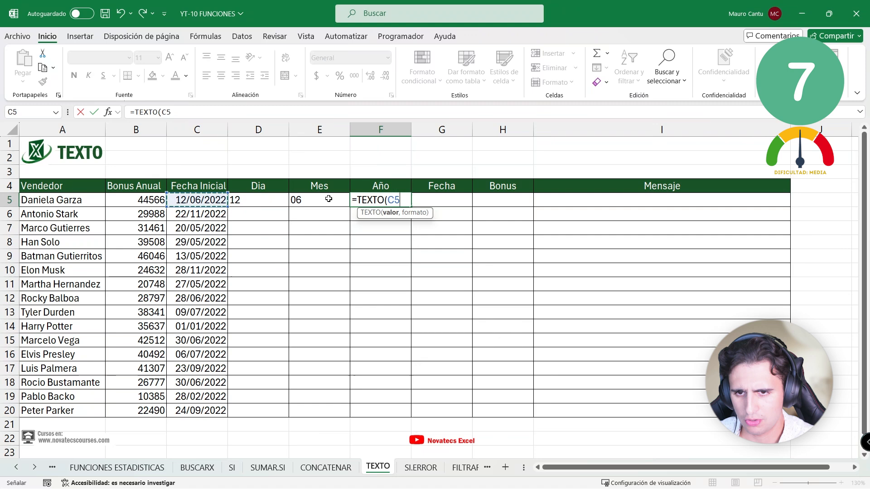
text(,"AA"))
key(Return)
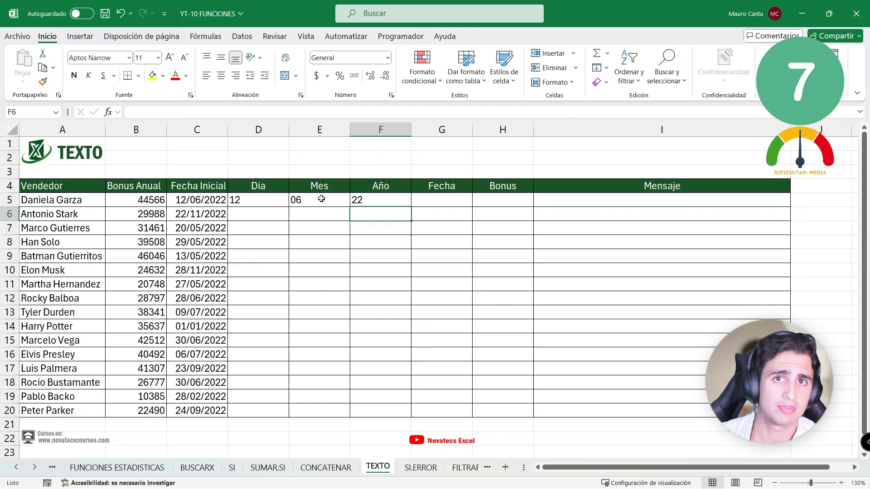
- Check the day formula in D5 and fill the day, month and year formulas in D5:F5 down to row 6
double_click(284, 200)
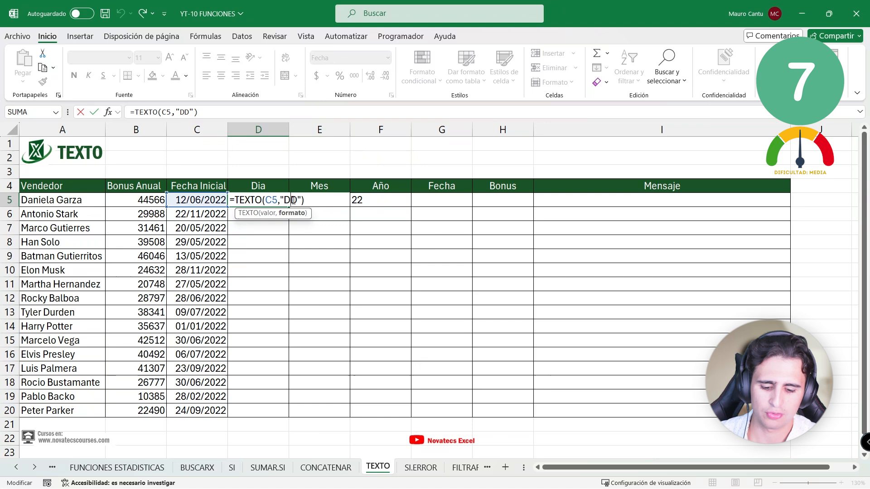
key(Return)
drag(274, 200, 413, 220)
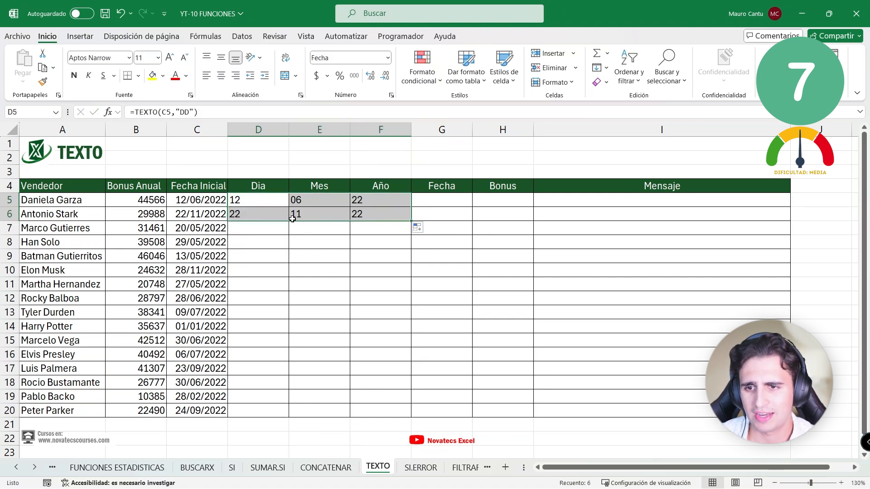
- Change the format in D6 to "DDDD", making it =TEXTO(C6,"DDDD"), and compare the cell with D5
click(267, 217)
double_click(284, 215)
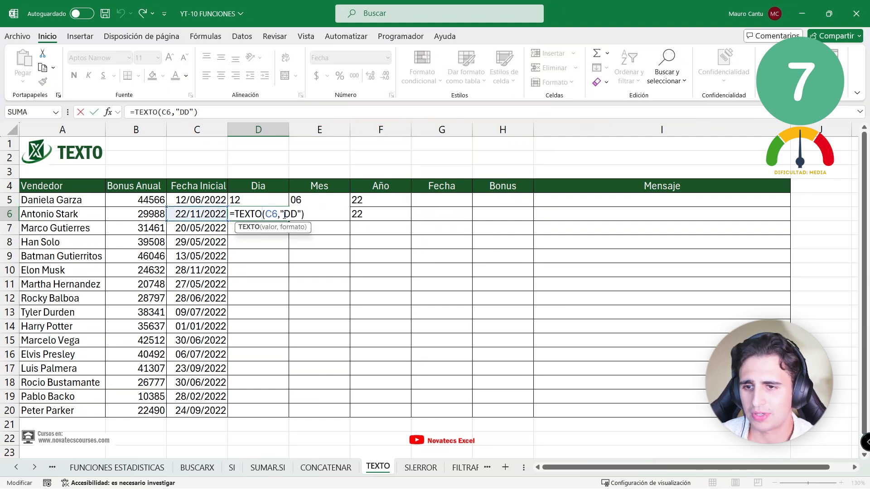
click(297, 215)
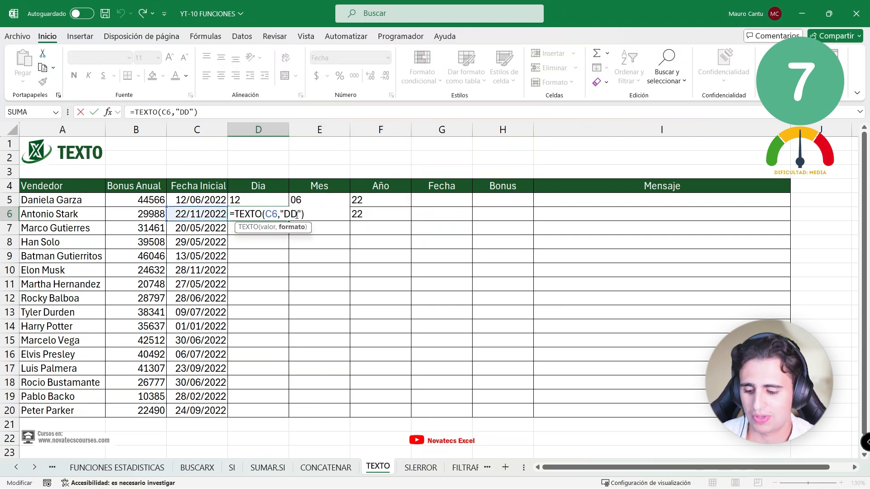
text(DD)
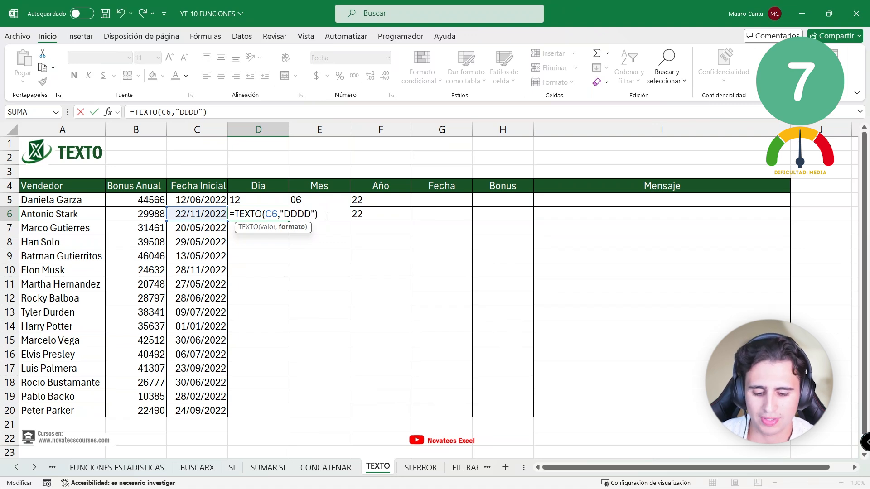
key(Return)
click(256, 203)
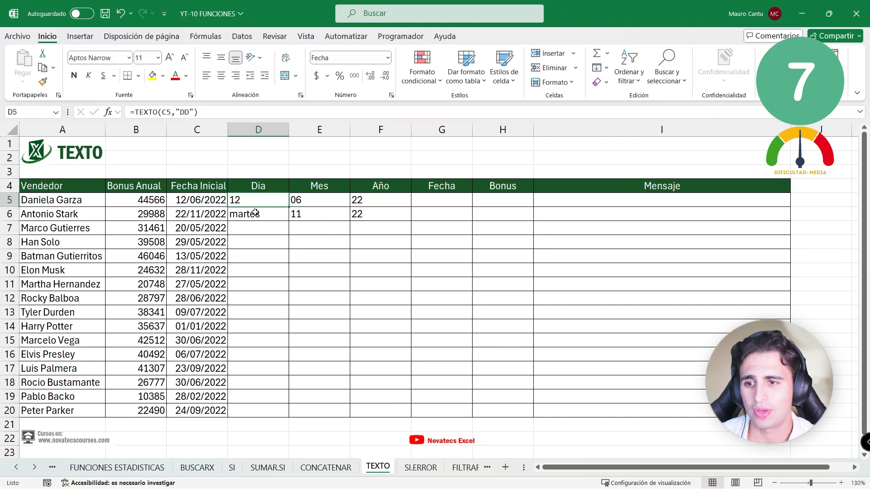
click(255, 213)
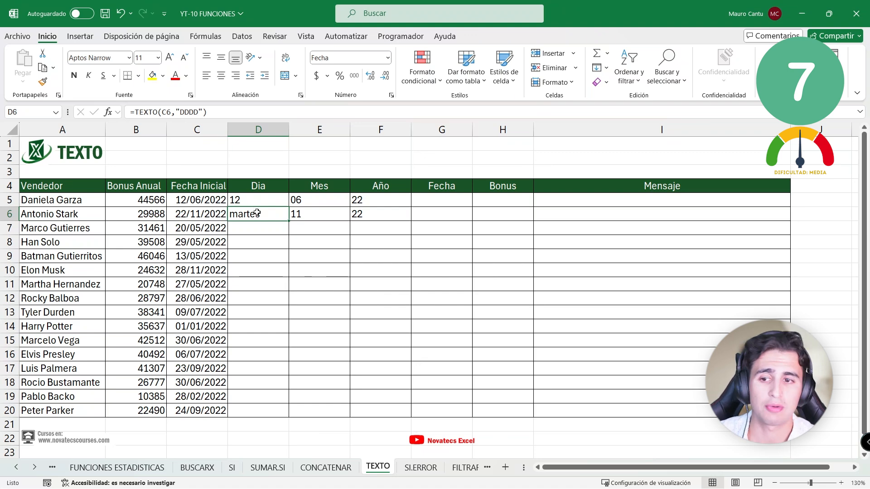
- Change the month format in E6 to "MMMM", making the formula =TEXTO(C6,"MMMM")
click(308, 214)
double_click(308, 214)
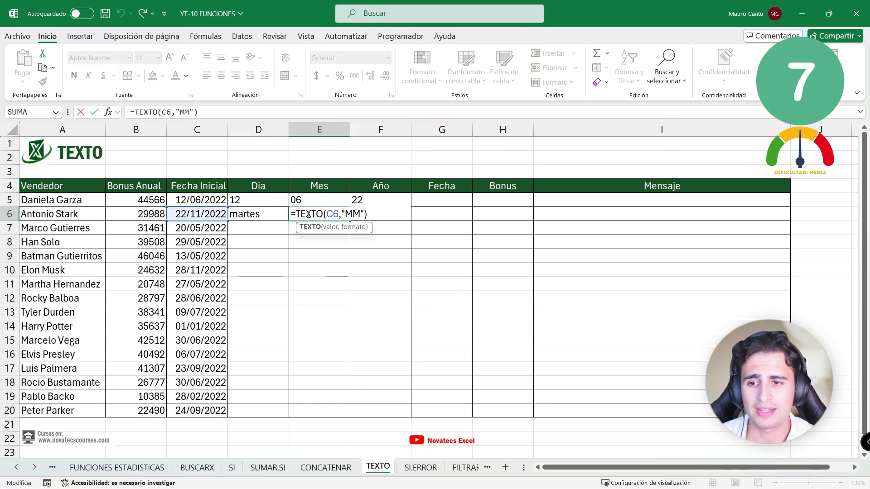
click(359, 213)
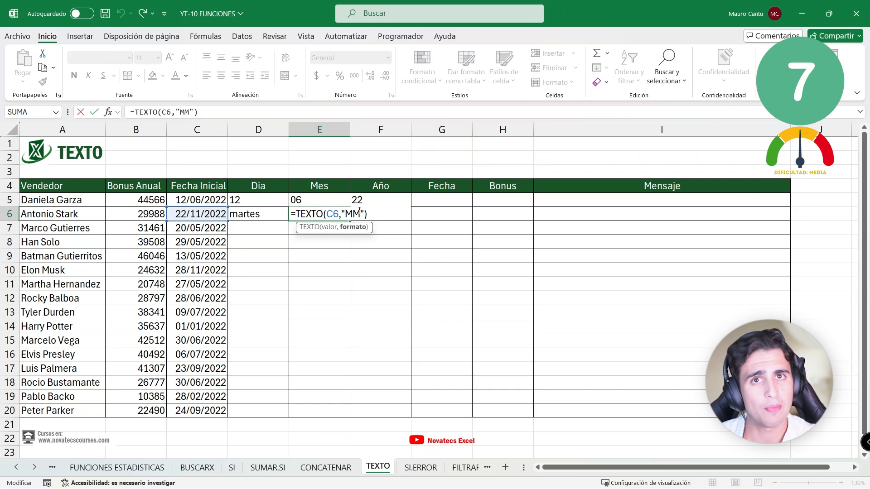
text(MM)
key(Return)
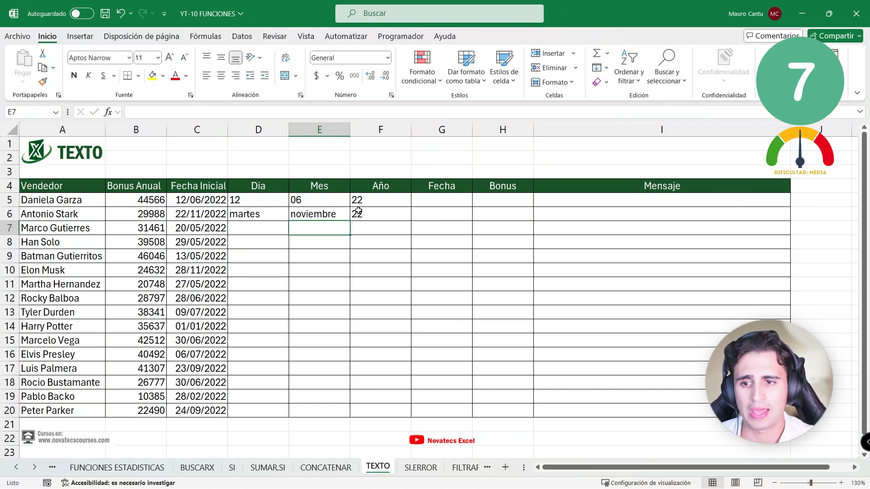
- Change the year format in F6 to "AAAA", making the formula =TEXTO(C6,"AAAA")
click(372, 212)
double_click(378, 212)
click(414, 218)
text(AAAA"))
key(Return)
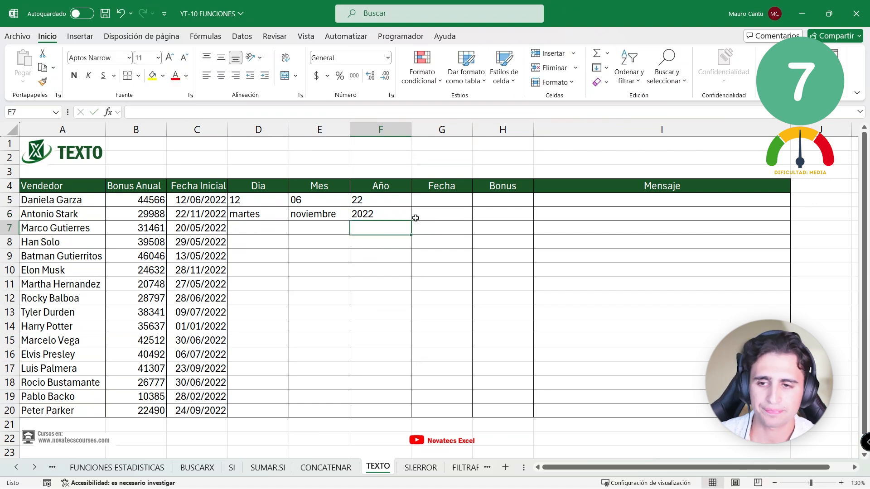
- Fill the formulas in D6:F6 down to row 7 and shorten the day format in D7 to "DDD"
mouse_move(259, 214)
mouse_down()
mouse_move(389, 213)
mouse_move(252, 213)
mouse_up()
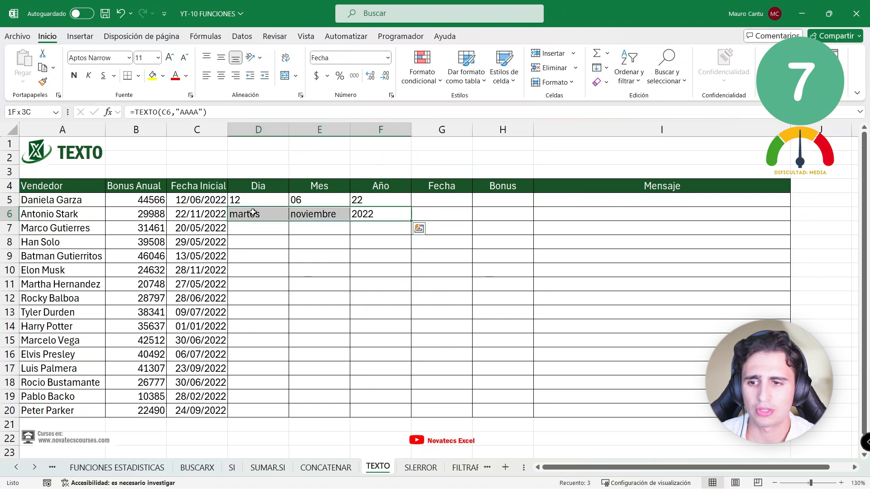
drag(411, 221, 411, 235)
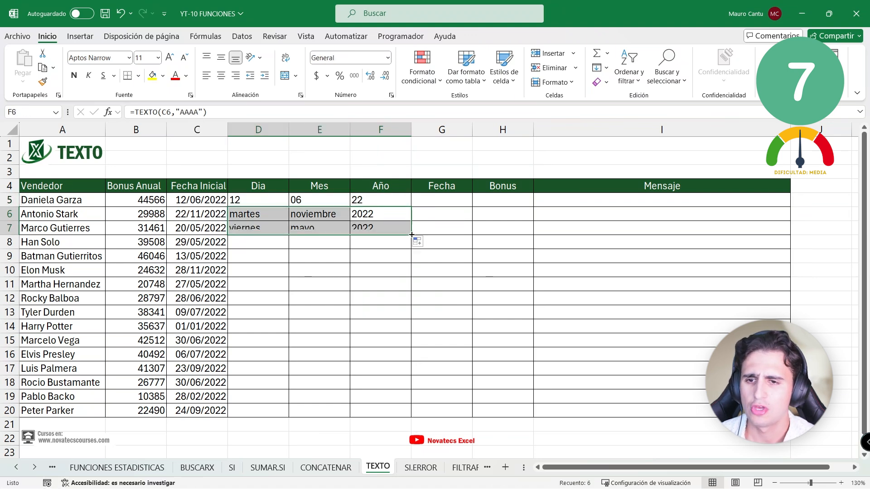
click(271, 228)
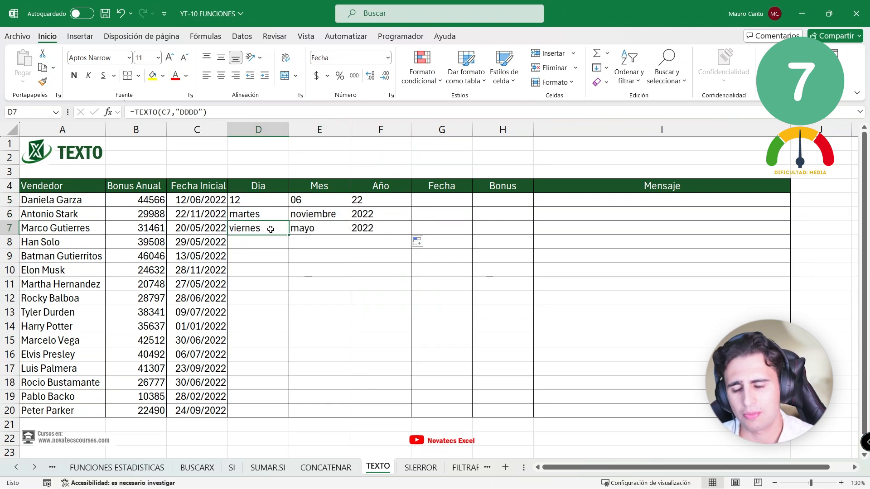
double_click(271, 229)
click(292, 228)
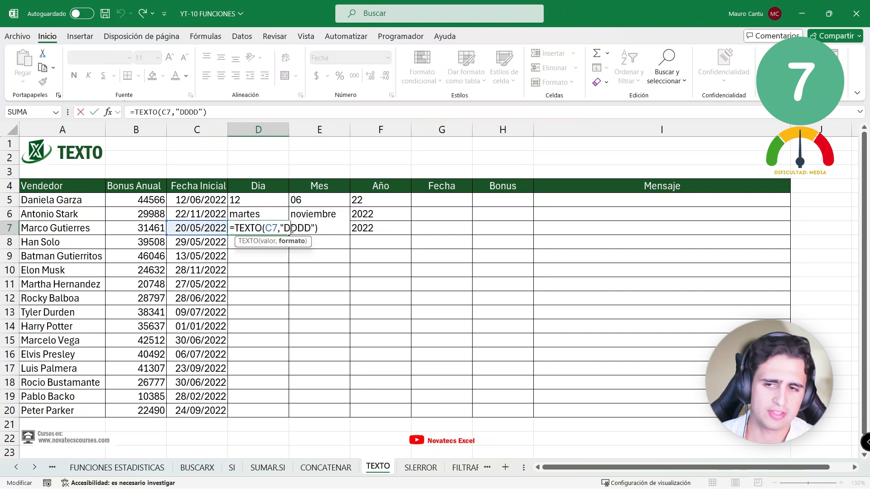
key(BackSpace)
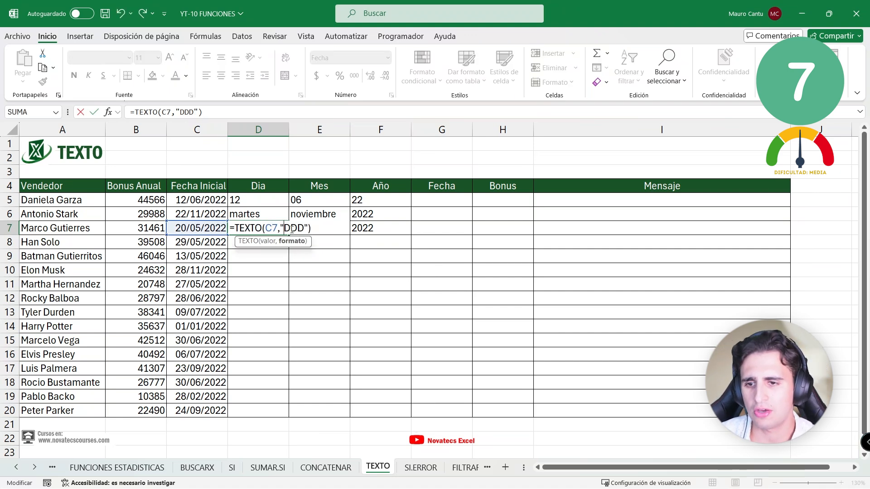
key(Return)
- Shorten the month format in E7 to "MMM" and the year format in F7 to "AAA", and review the formulas in D7:F7
double_click(352, 228)
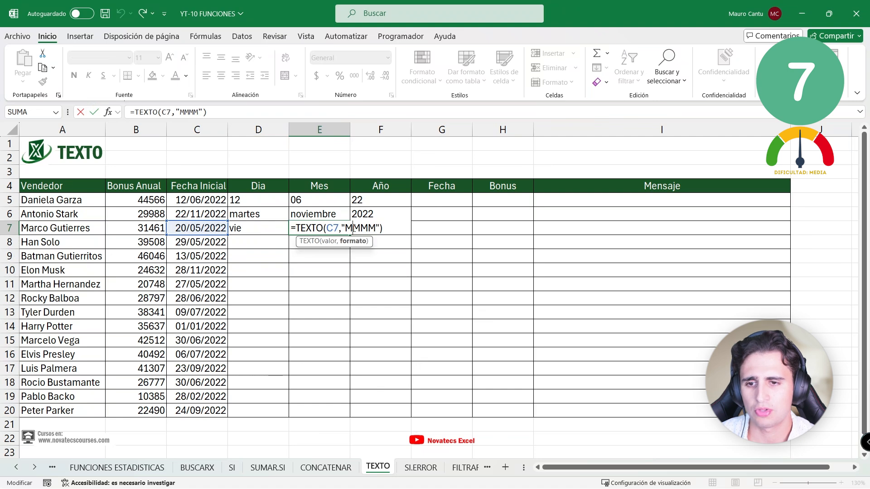
key(BackSpace)
key(Return)
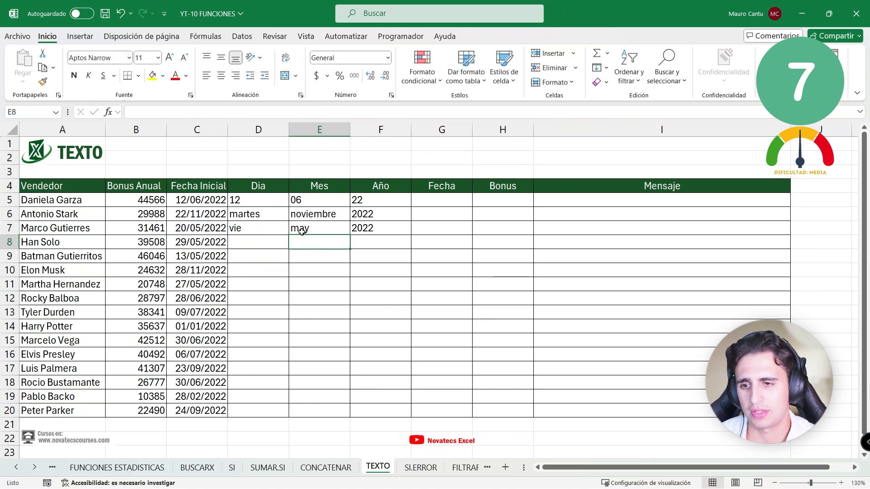
click(384, 229)
double_click(418, 228)
key(Return)
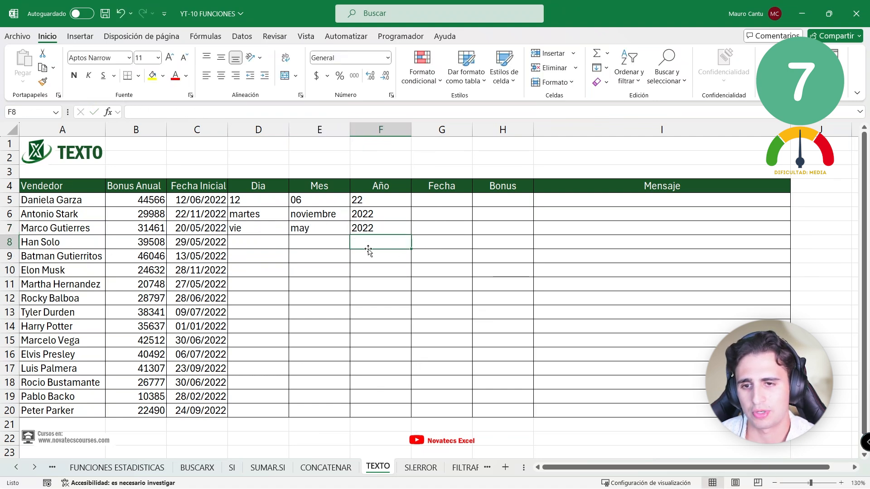
drag(317, 228, 270, 231)
click(259, 229)
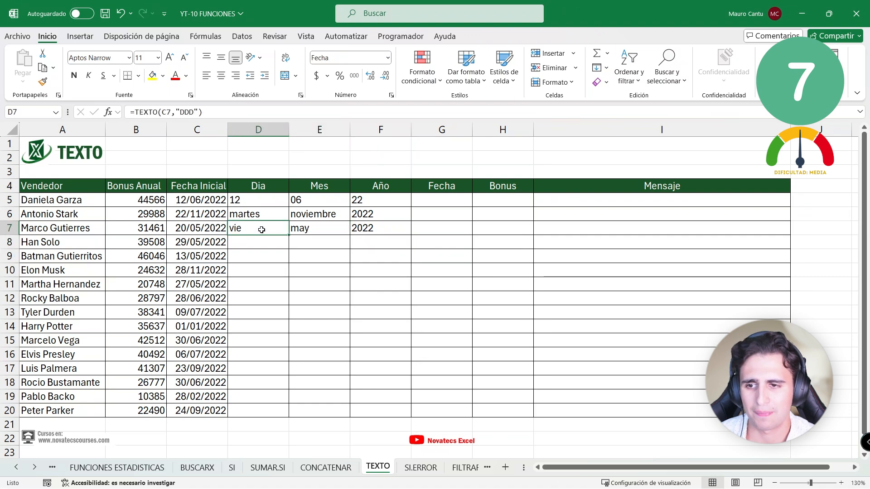
click(326, 225)
click(399, 228)
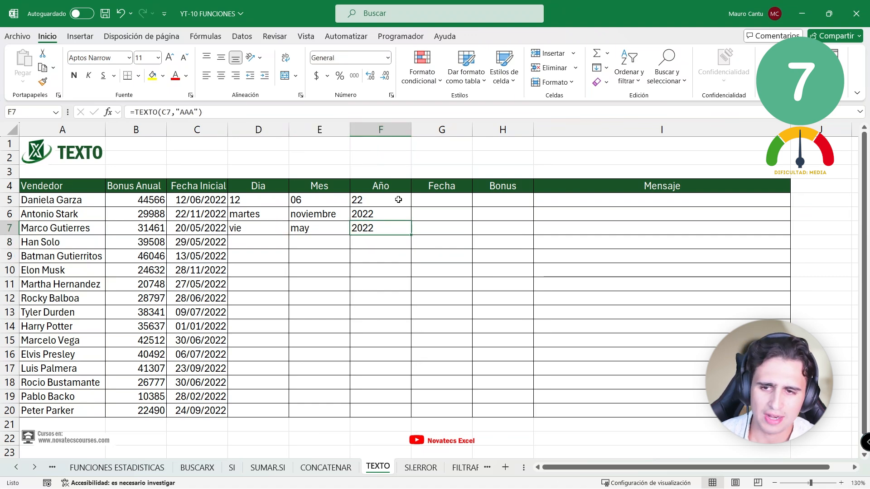
- Build the full date in G5 with =TEXTO(C5,"DDD/MMM/AAA") and fit column G to its contents
click(437, 201)
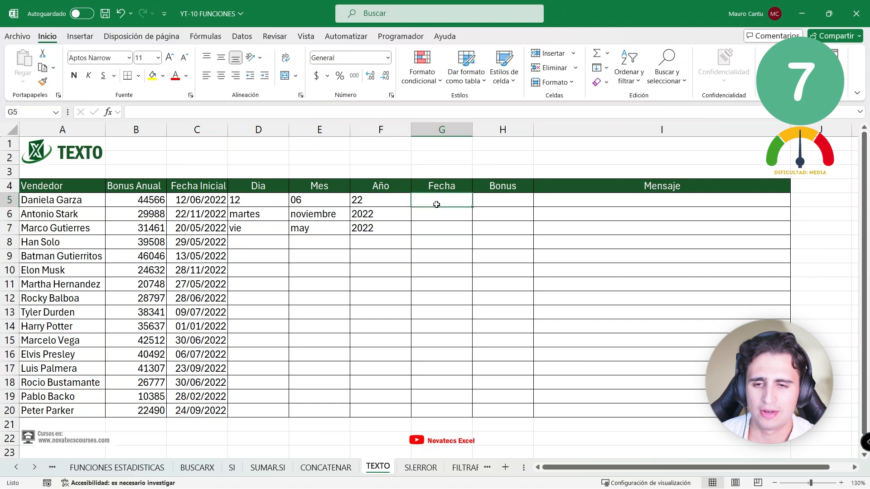
text(=)
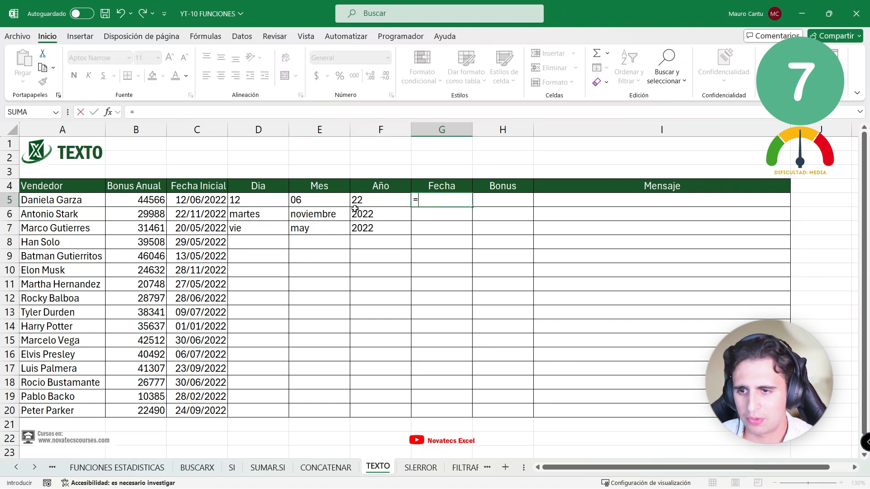
click(220, 200)
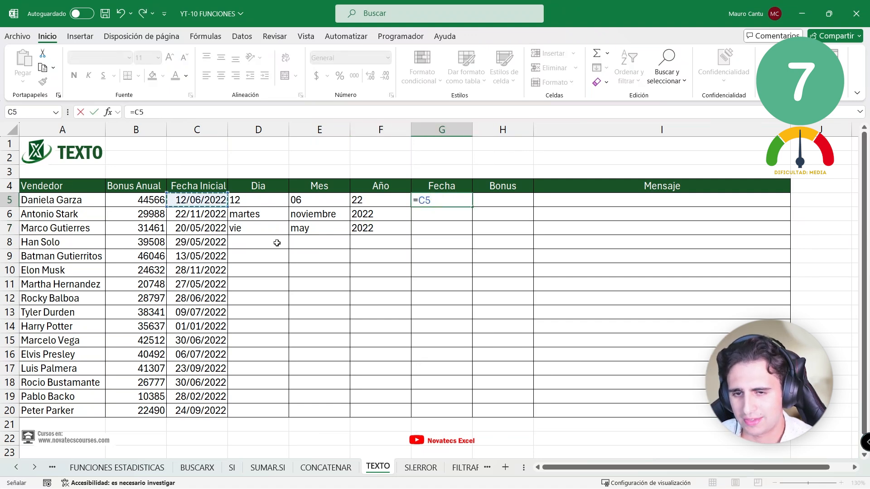
key(BackSpace)
key(BackSpace)
text(TEXTO()
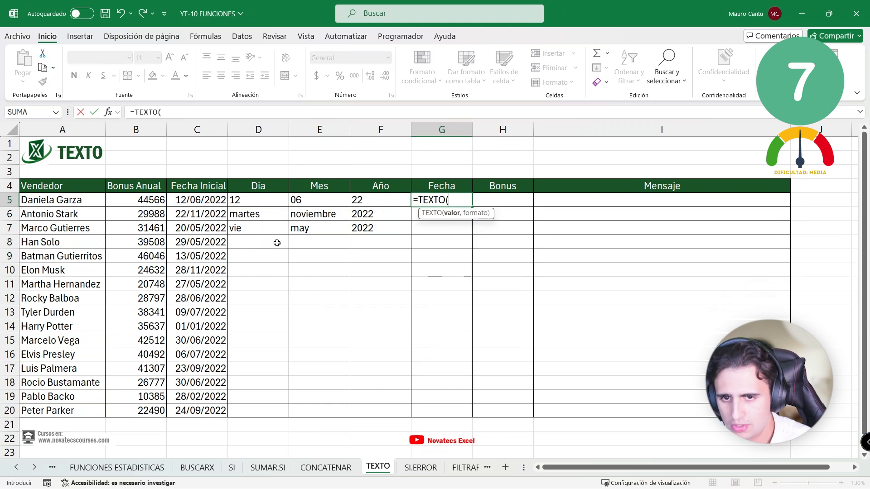
click(215, 200)
text(,)
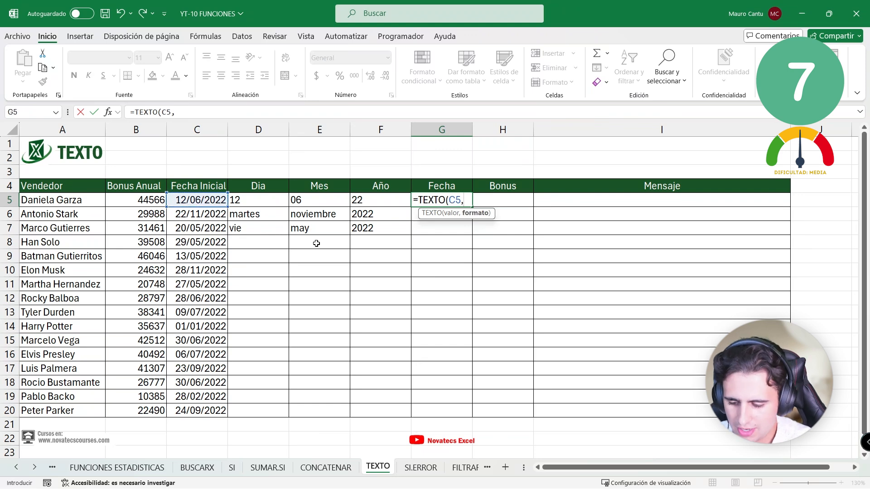
text("DDD)
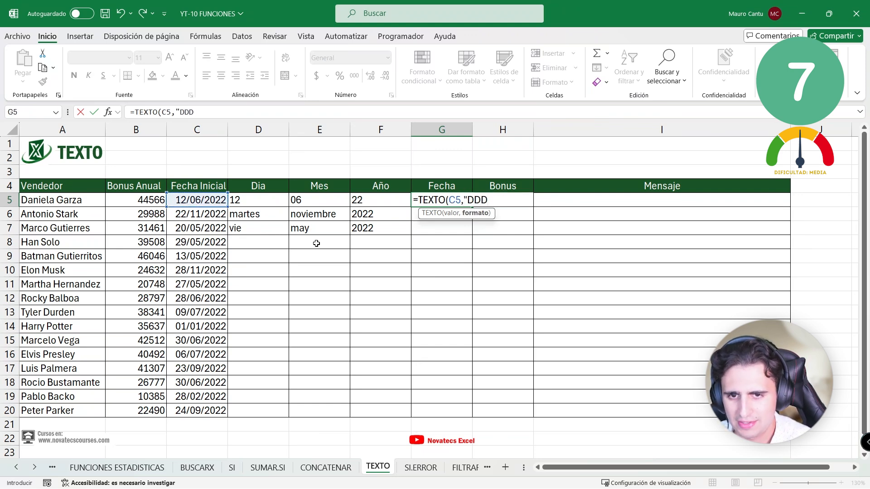
text(/MM)
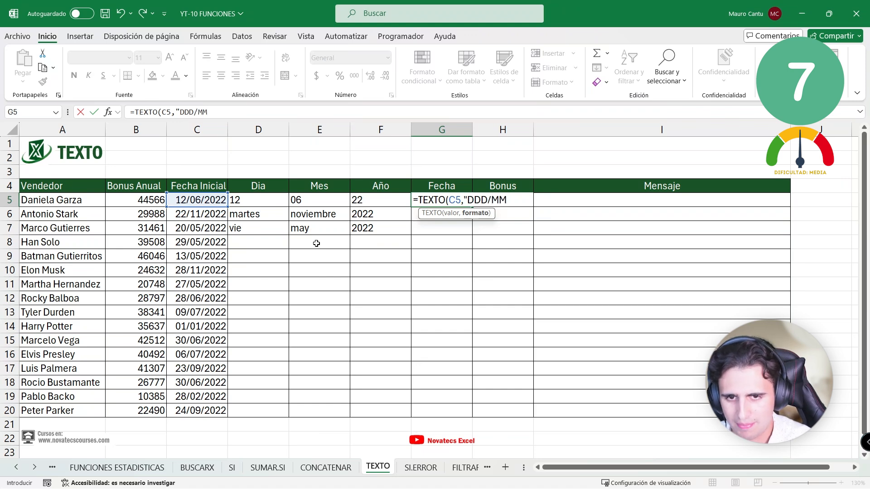
text(M/AAA)
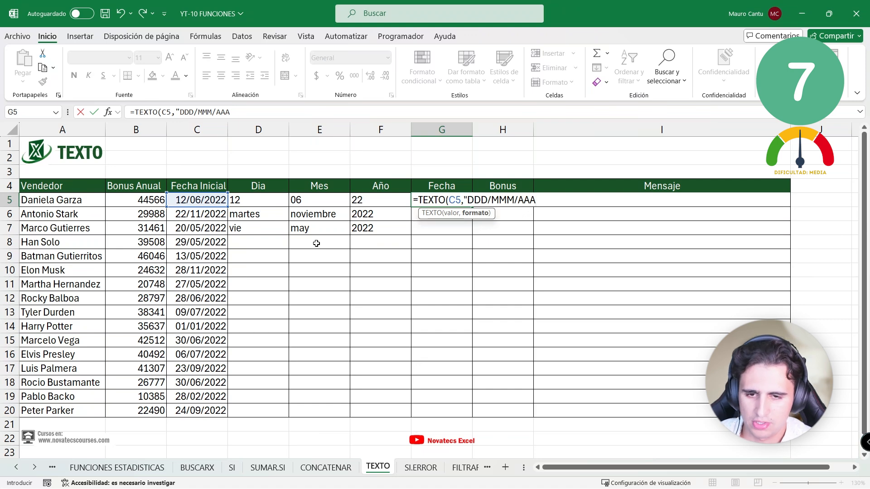
text("))
key(Return)
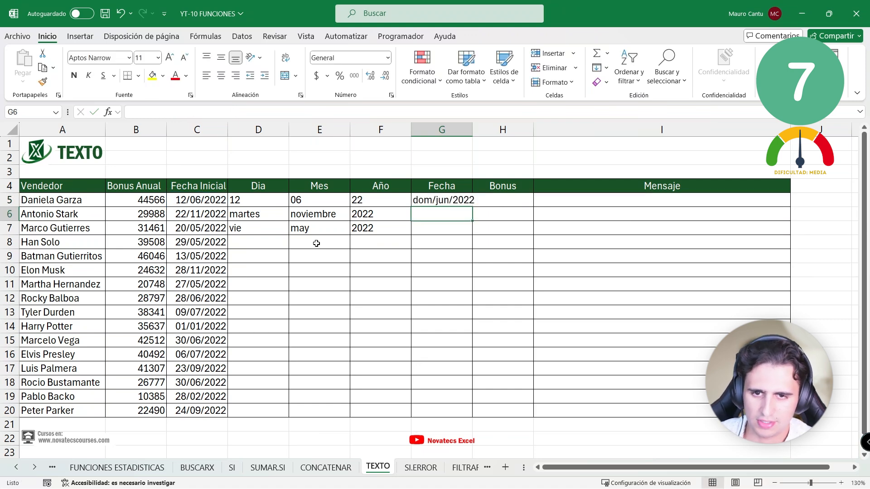
double_click(472, 130)
- Change the format in G5 to "DD/MM/AA" and fill the formula down the Fecha column to G20
double_click(469, 200)
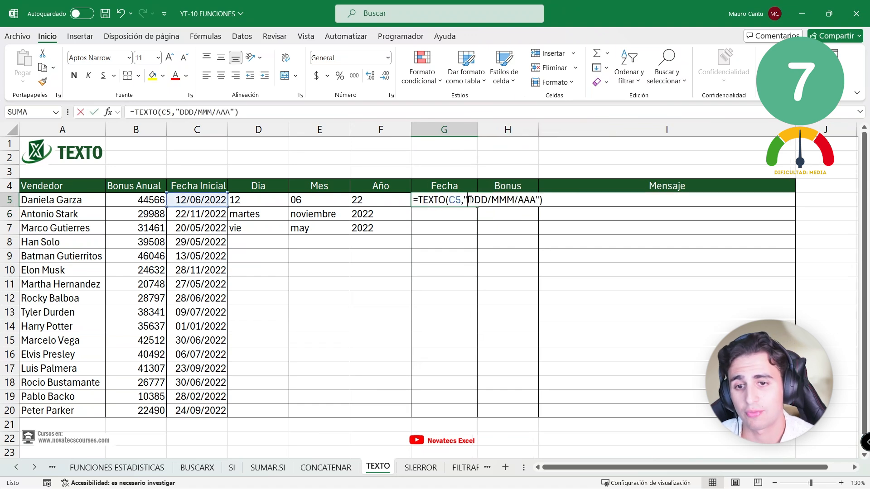
click(483, 200)
key(BackSpace)
click(504, 200)
key(BackSpace)
click(523, 200)
key(BackSpace)
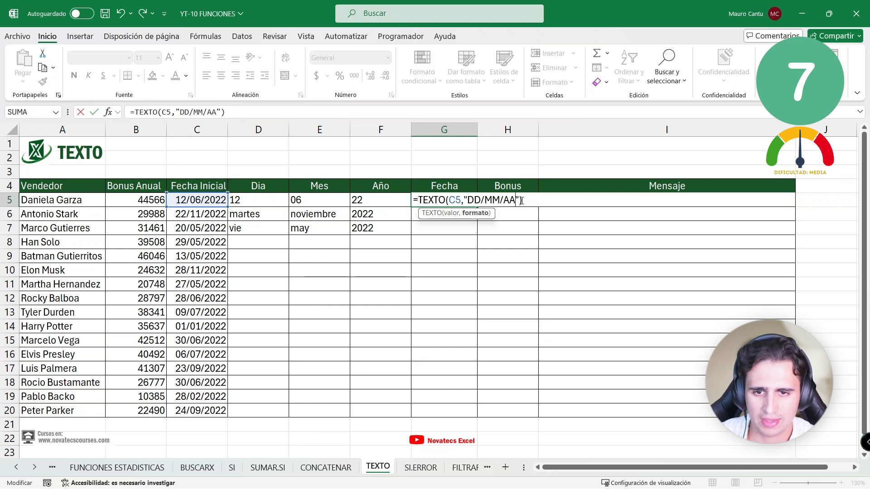
key(Return)
click(474, 202)
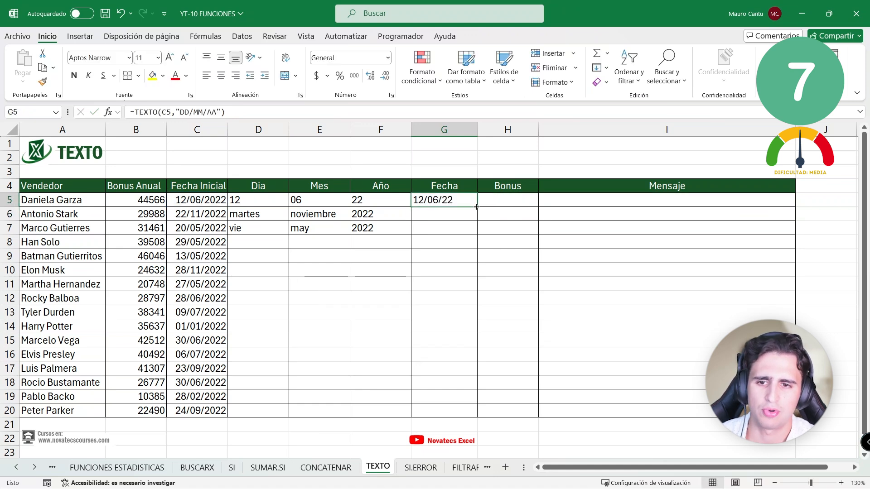
double_click(477, 207)
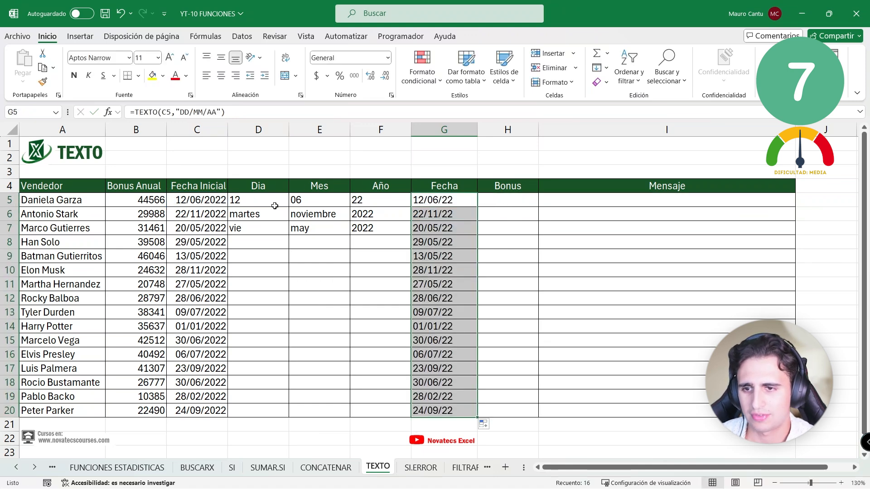
- Copy the formulas in D5:F7 and paste the block repeatedly below to cover rows 8 to 19
drag(381, 224, 267, 200)
key(ctrl+c)
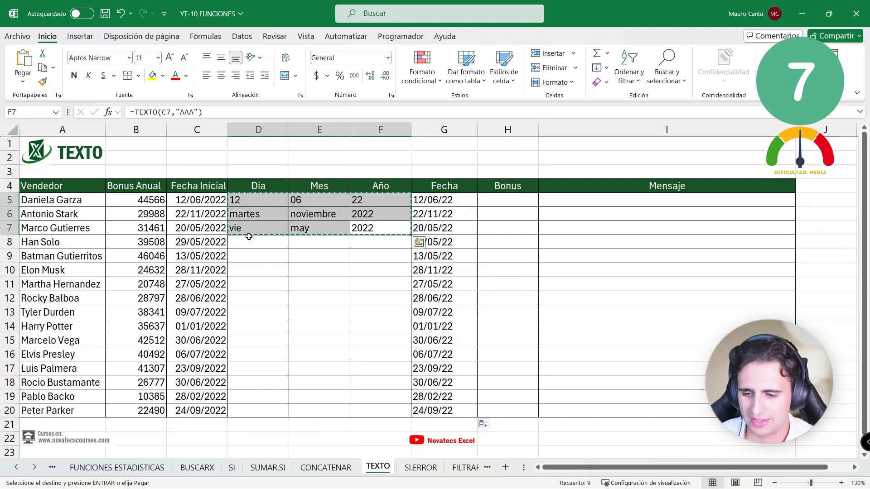
click(252, 240)
key(ctrl+v)
click(252, 285)
key(ctrl+v)
click(247, 325)
key(ctrl+v)
click(246, 369)
key(ctrl+v)
- Copy the day, month and year formulas from D19:F19 into row 20
drag(242, 393, 381, 397)
key(ctrl+c)
click(271, 414)
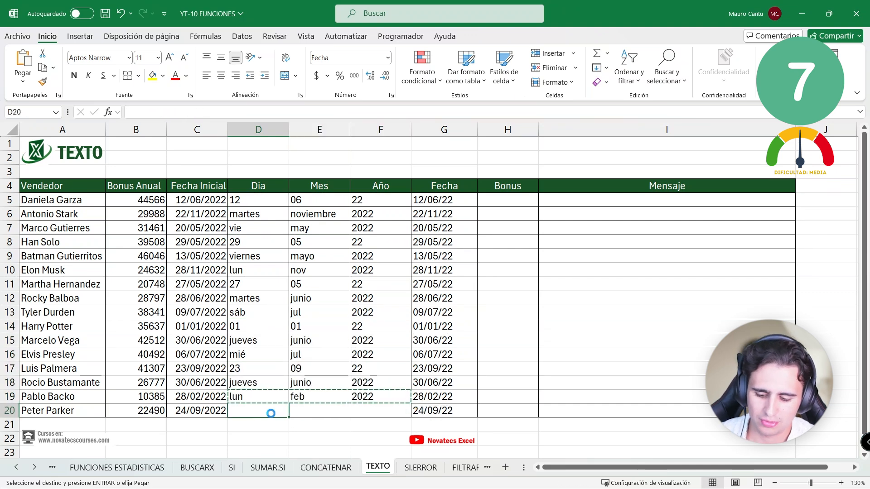
key(ctrl+v)
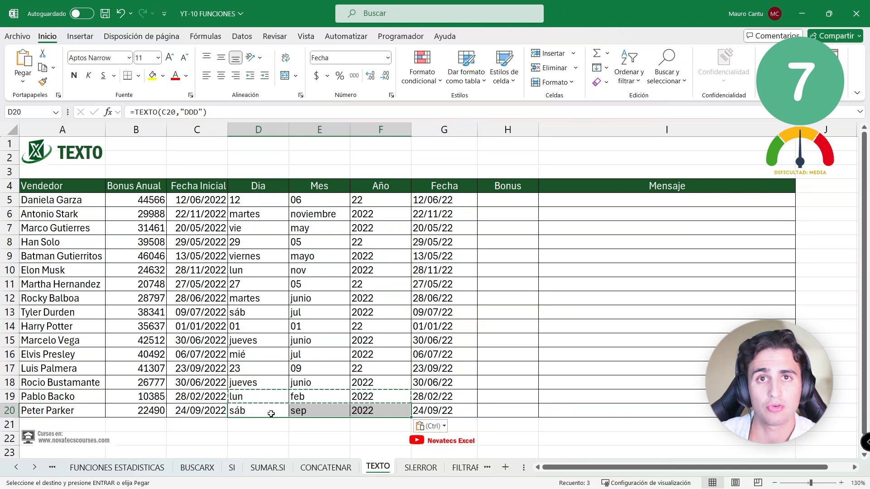
- Enter =TEXTO(B5,"$00.00") in H5 to show the annual bonus as currency text
click(503, 200)
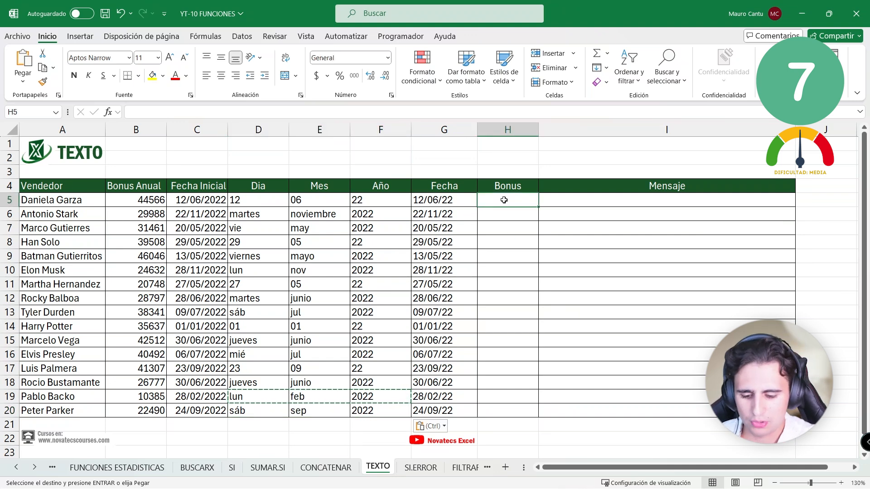
text(=)
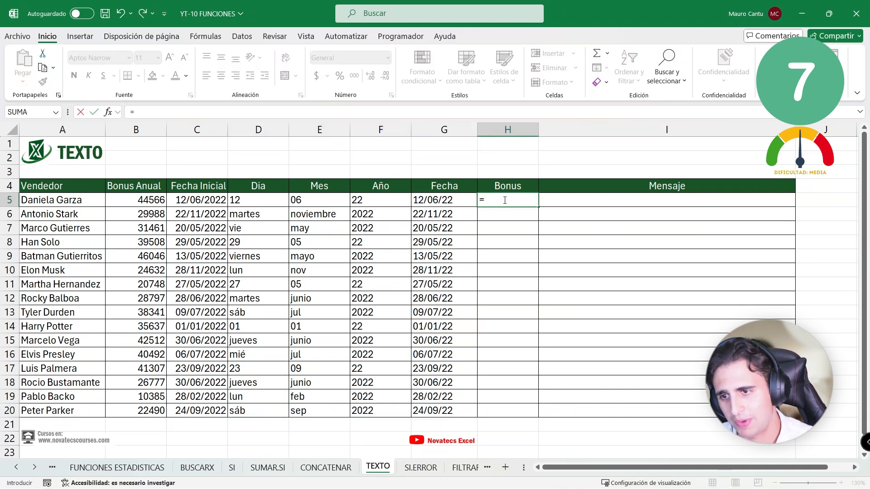
click(135, 200)
key(BackSpace)
key(BackSpace)
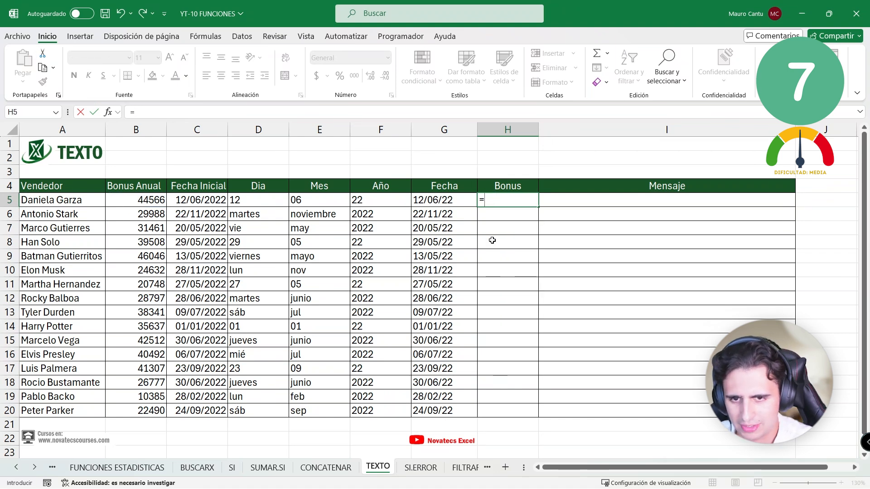
text(TEXTO()
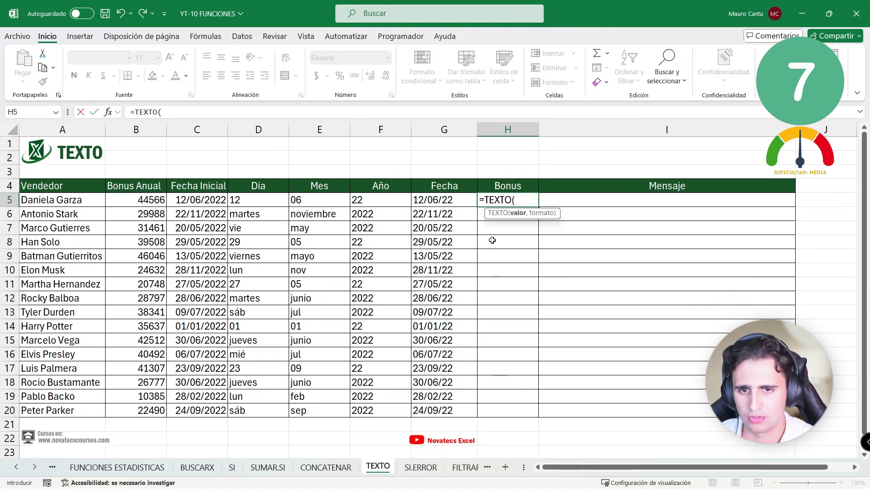
click(155, 200)
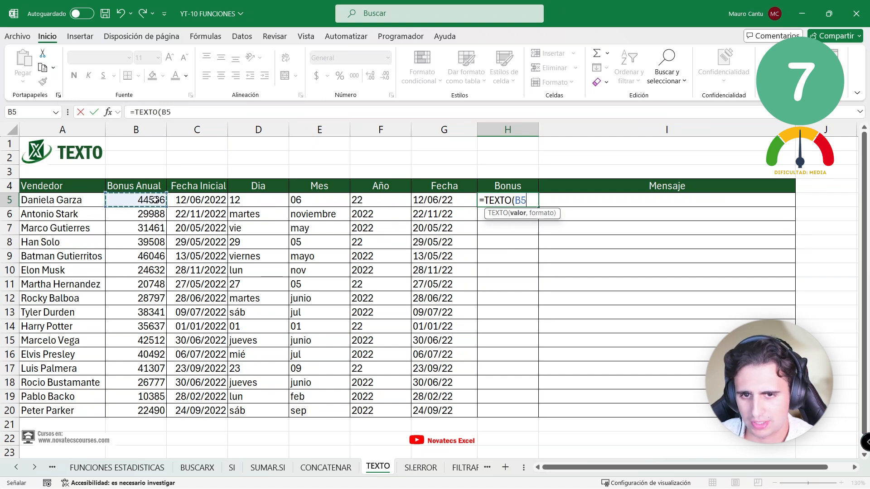
text(,"$00.00)
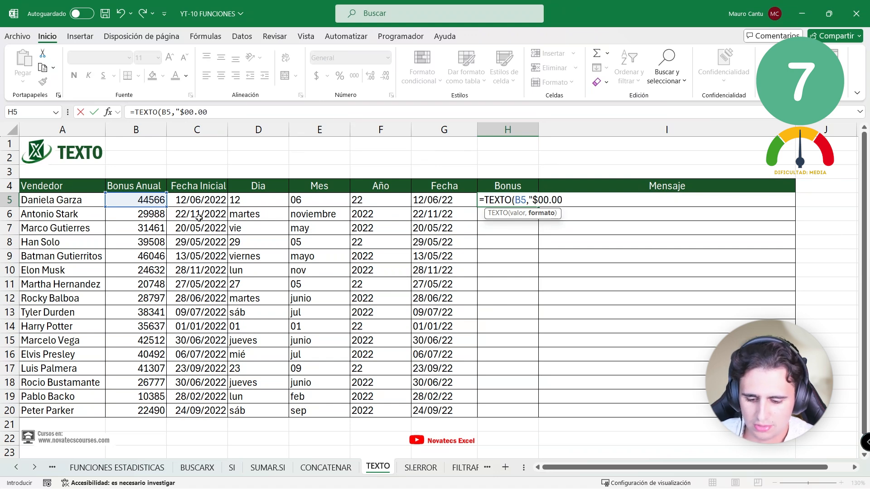
text(")
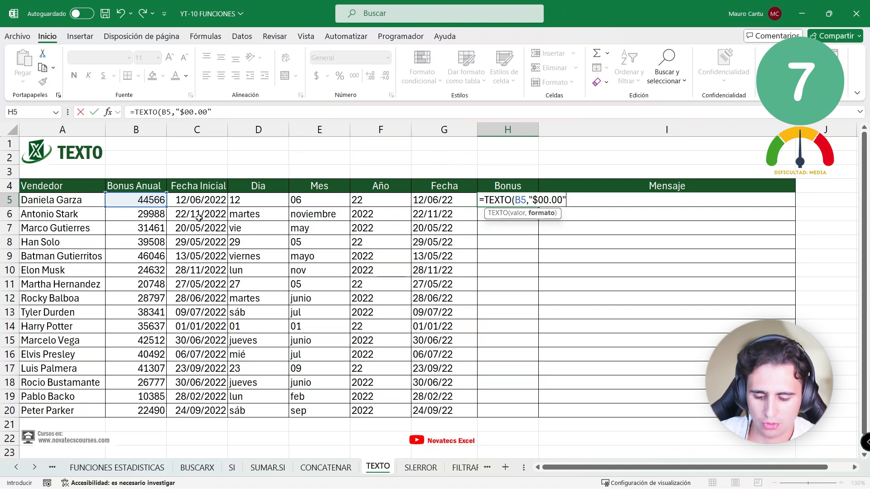
text())
key(Return)
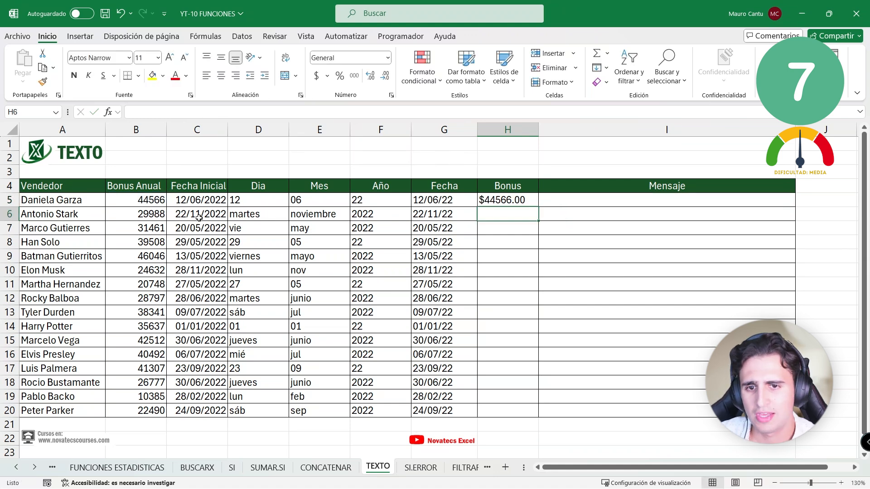
- Change the format in H5 to "$000,000.00" and fill the formula down the Bonus column to H20
double_click(513, 201)
click(539, 200)
text(000,000.00"))
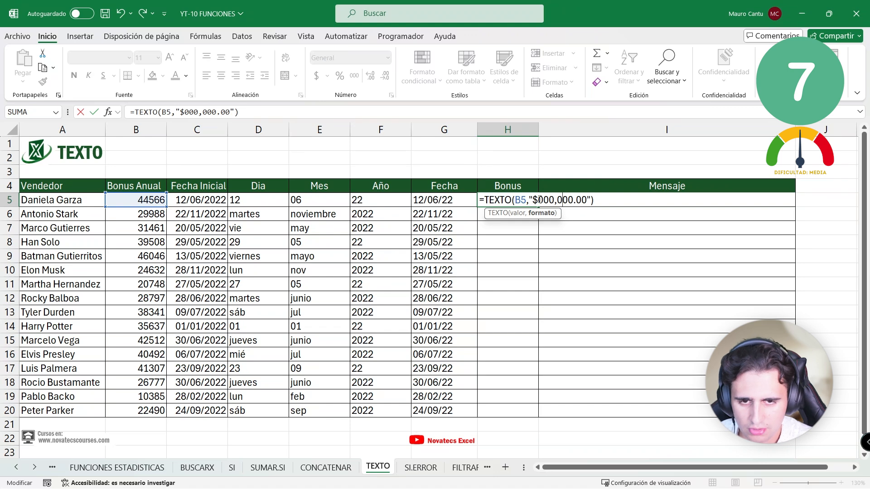
key(Return)
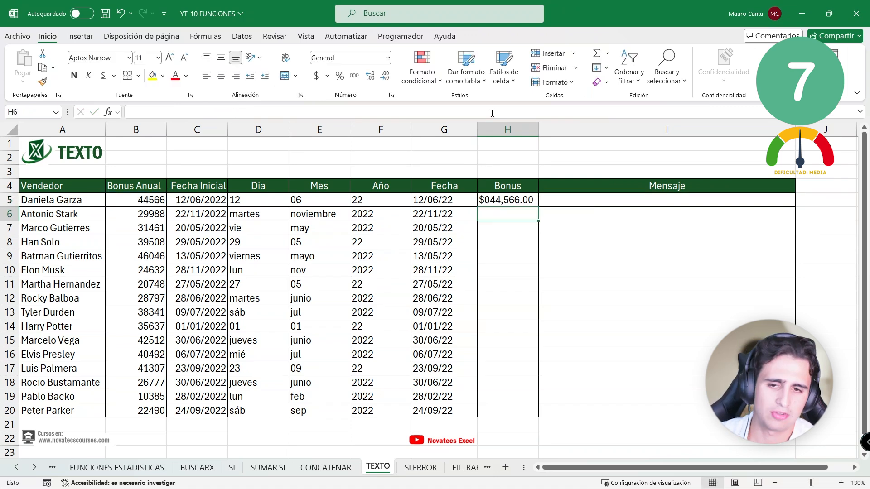
click(524, 199)
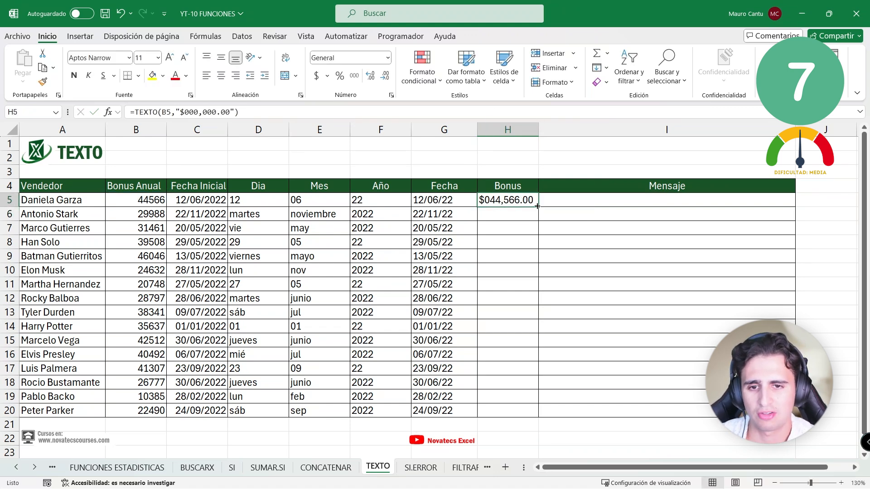
double_click(537, 207)
click(611, 200)
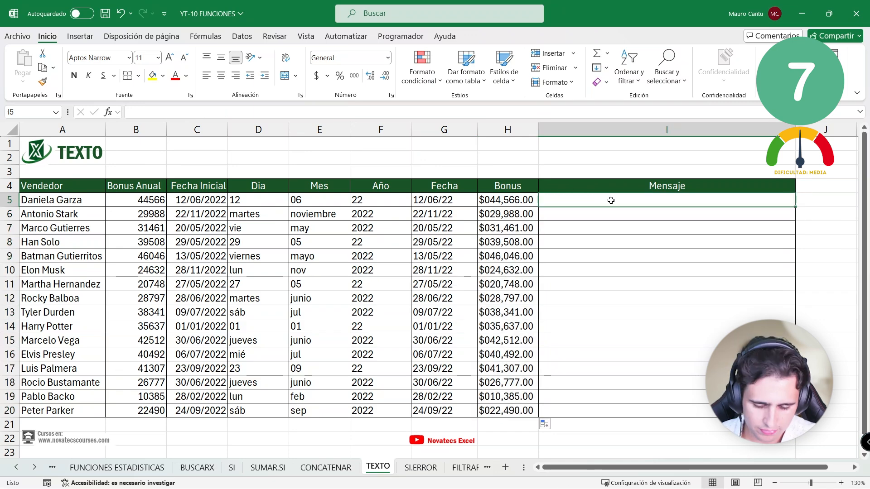
- On the CONCATENAR sheet, replace D5 in E5's CONCAT formula with TEXTO(D5,"DD/MM/AA") and fill it down the Empleado Datos column
click(326, 468)
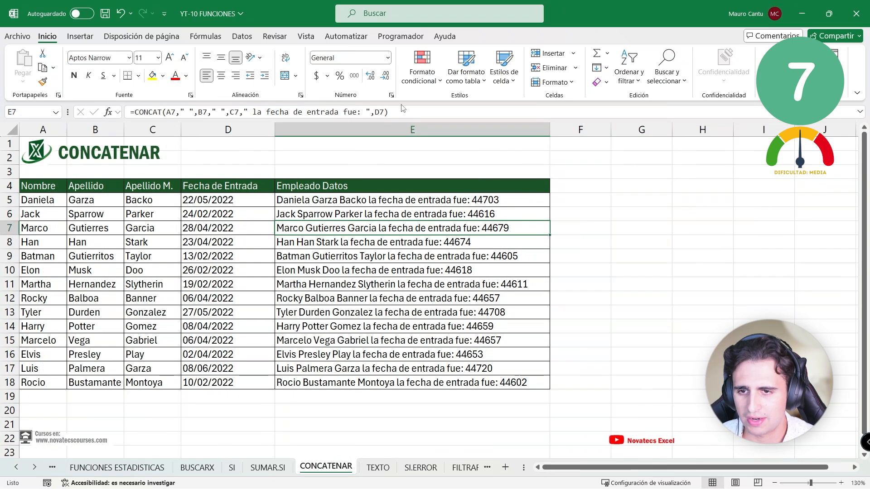
click(435, 195)
double_click(504, 200)
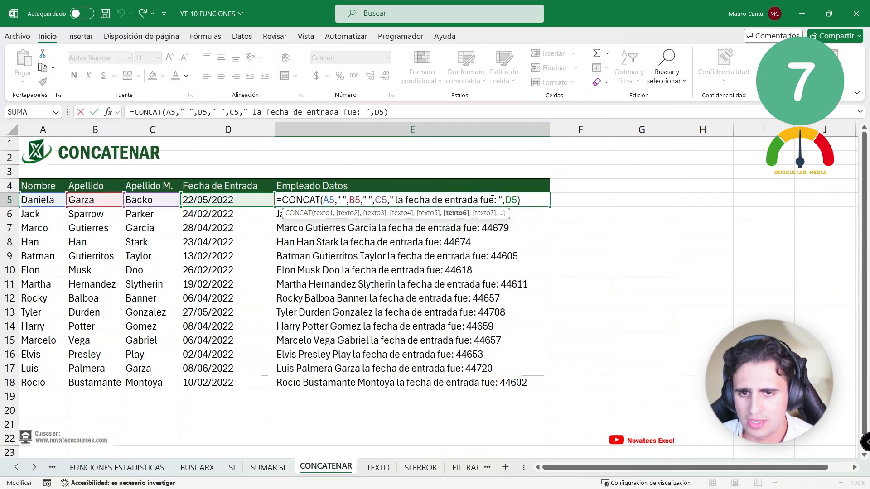
click(504, 200)
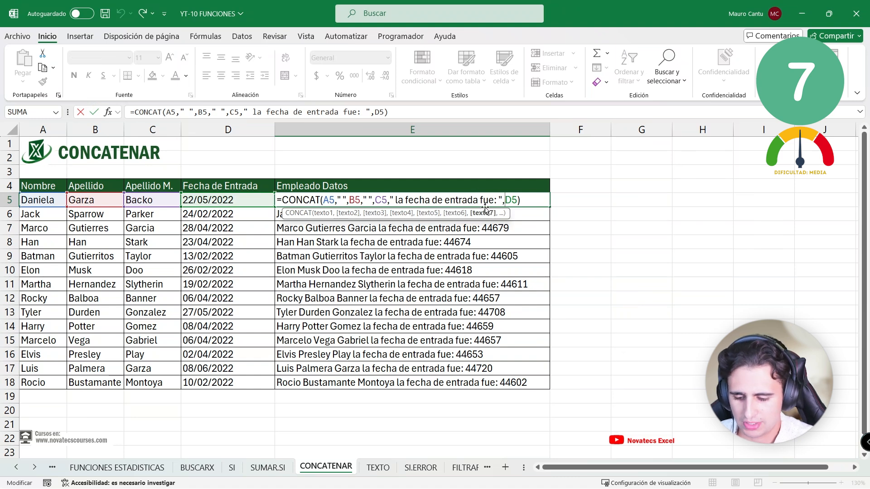
text(TEX)
key(BackSpace)
key(BackSpace)
key(BackSpace)
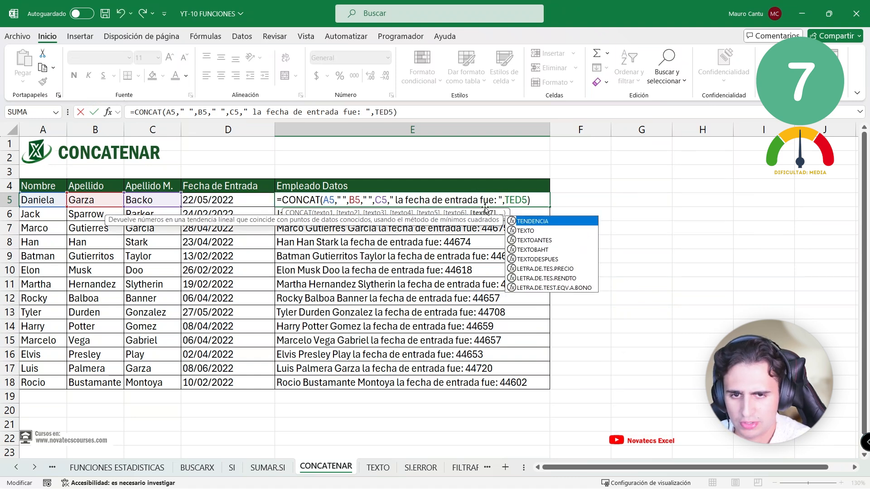
text(TEXTO()
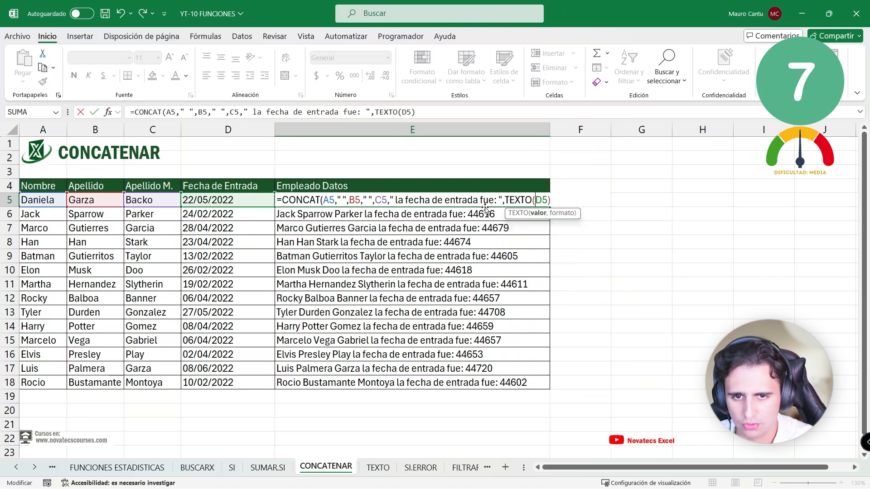
key(Right)
key(Right)
text(,")
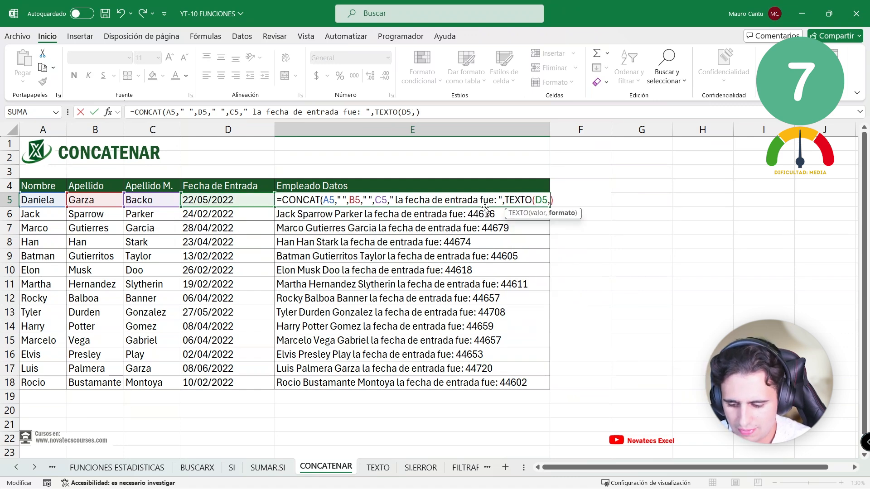
text(DD)
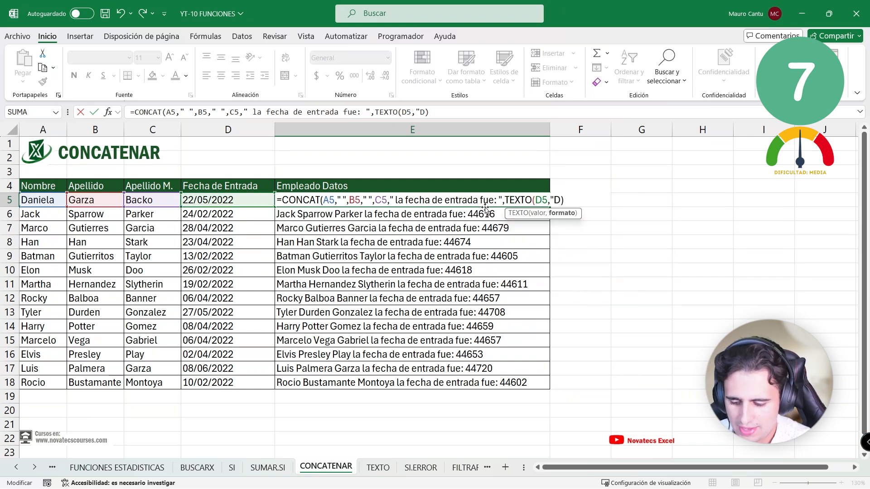
text(/MM/A)
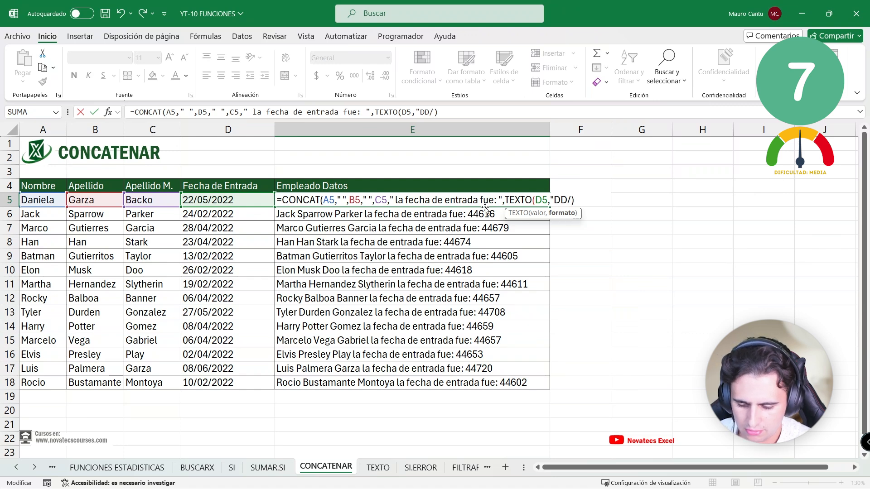
text(A"))
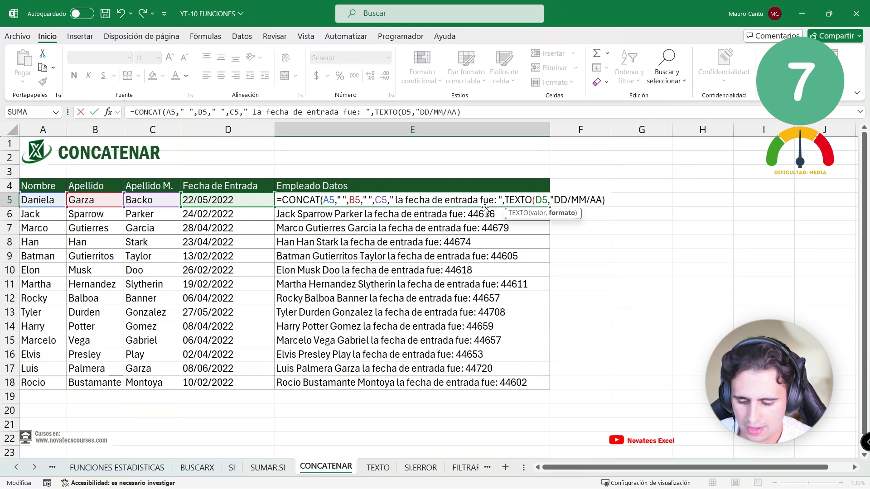
key(Return)
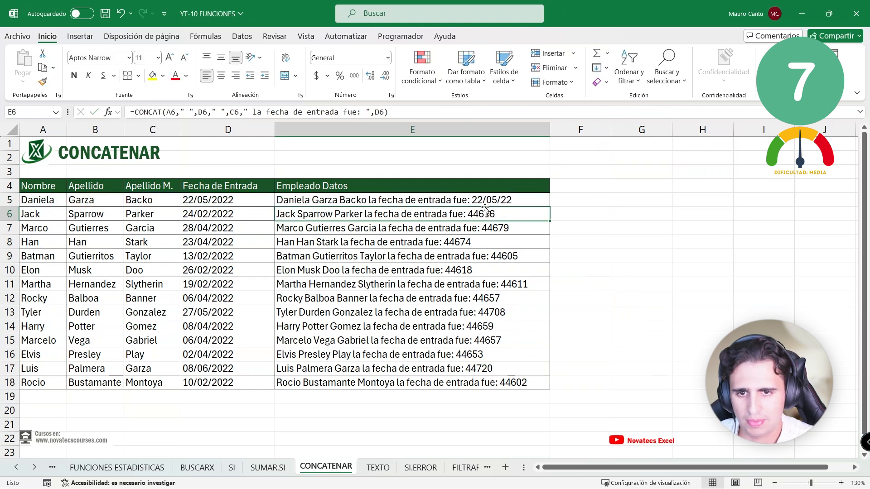
click(493, 198)
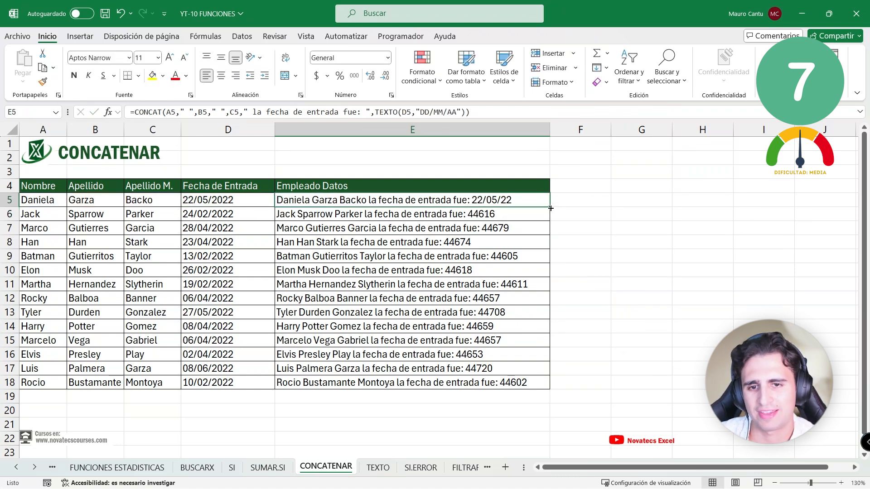
double_click(550, 207)
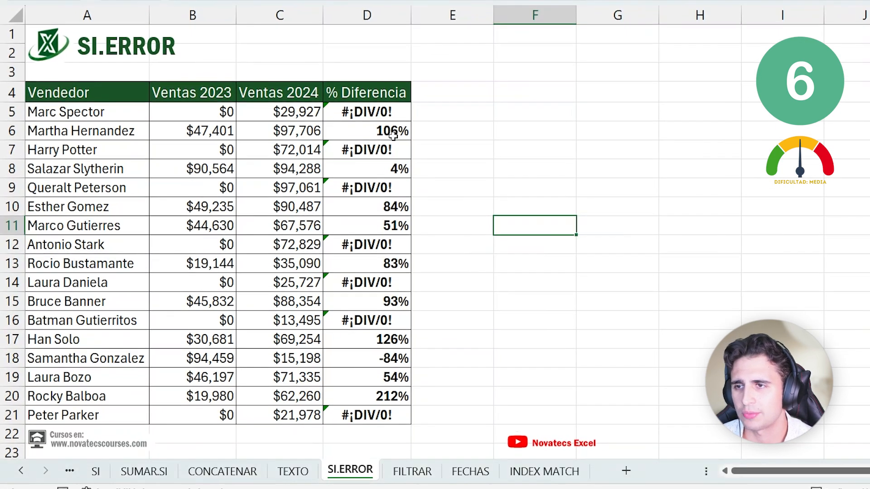
- On the SI.ERROR sheet, examine the Ventas 2023, Ventas 2024 and % Diferencia columns and the division formula in D5
click(389, 113)
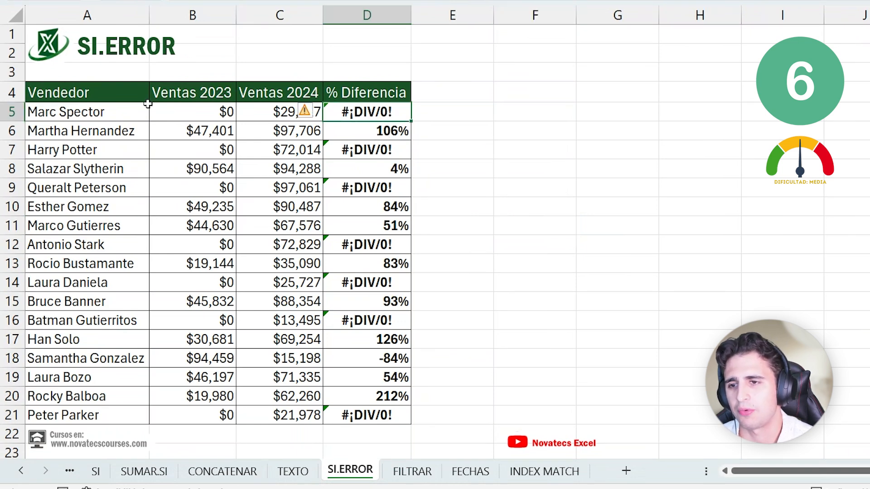
click(220, 110)
drag(226, 114, 224, 282)
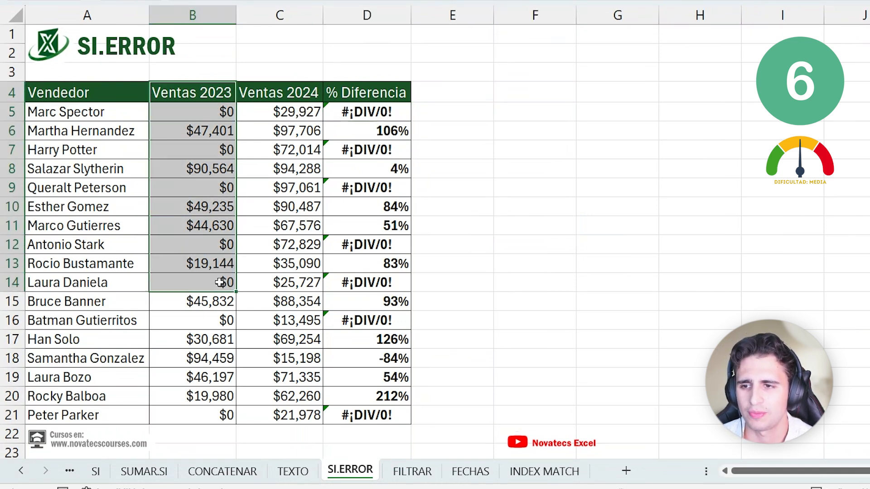
drag(290, 112, 299, 301)
drag(393, 136, 263, 131)
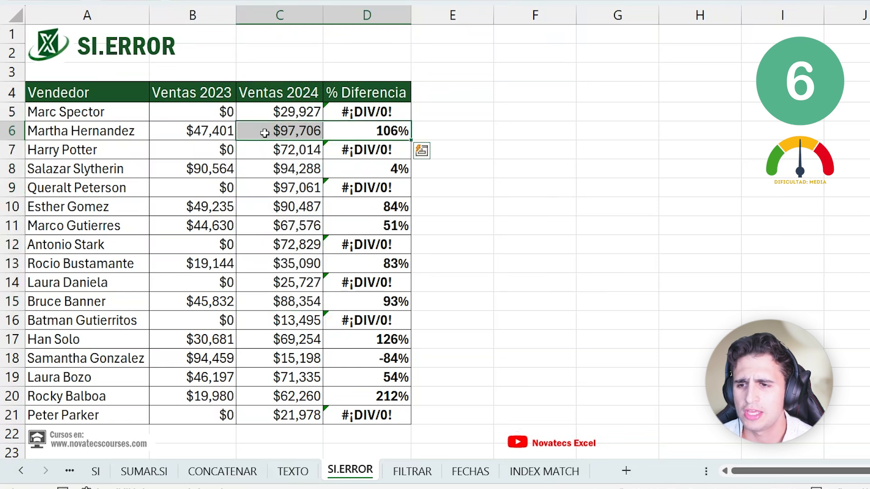
drag(389, 175, 204, 168)
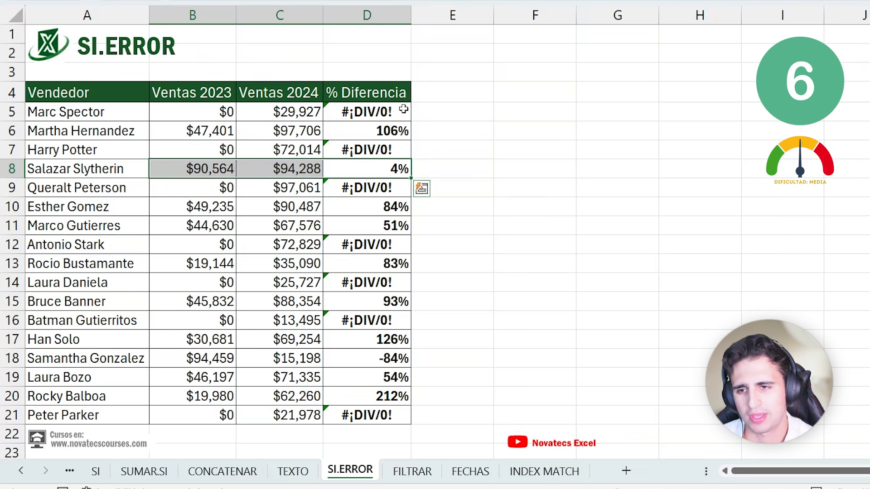
double_click(380, 112)
drag(383, 113, 407, 108)
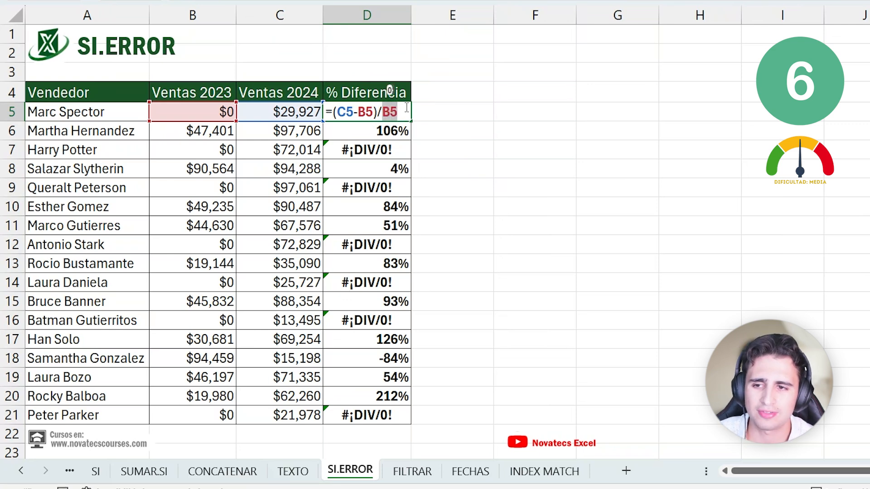
key(Return)
key(Up)
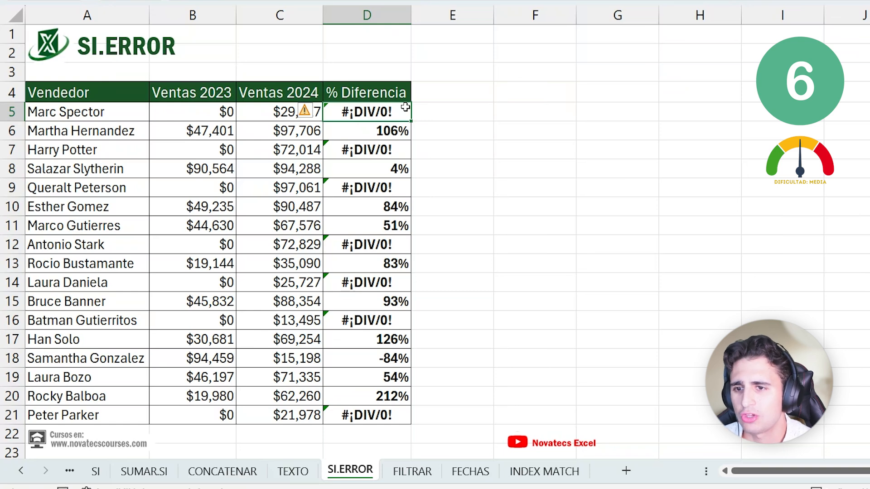
double_click(404, 108)
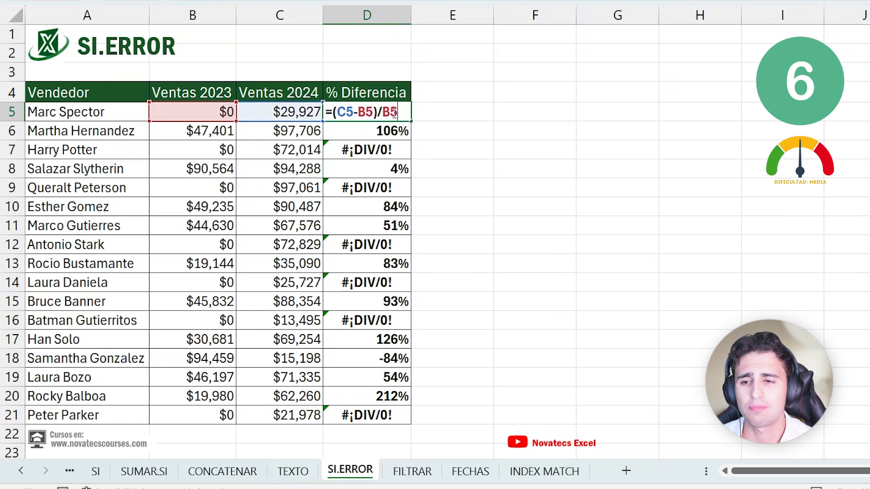
- Enter =SI.ERROR(D5,0) in E5 to return 0 when the % Diferencia calculation gives an error
click(458, 111)
text(=si)
key(Down)
key(Down)
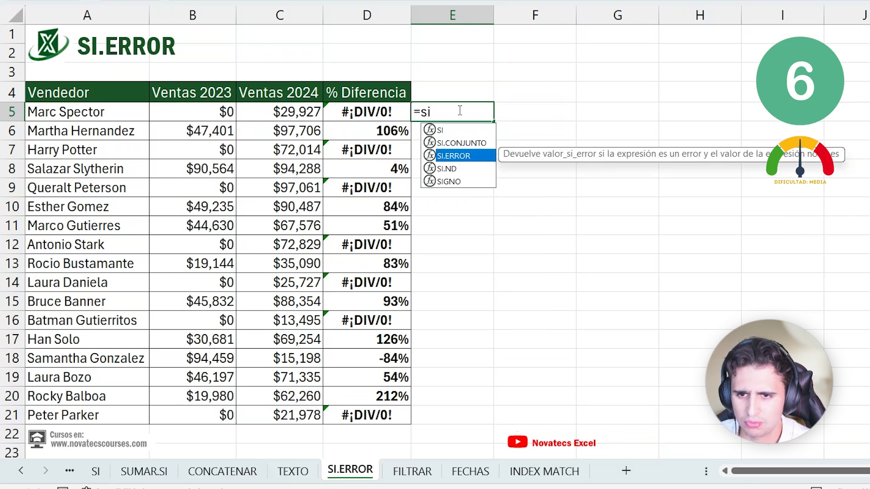
key(Tab)
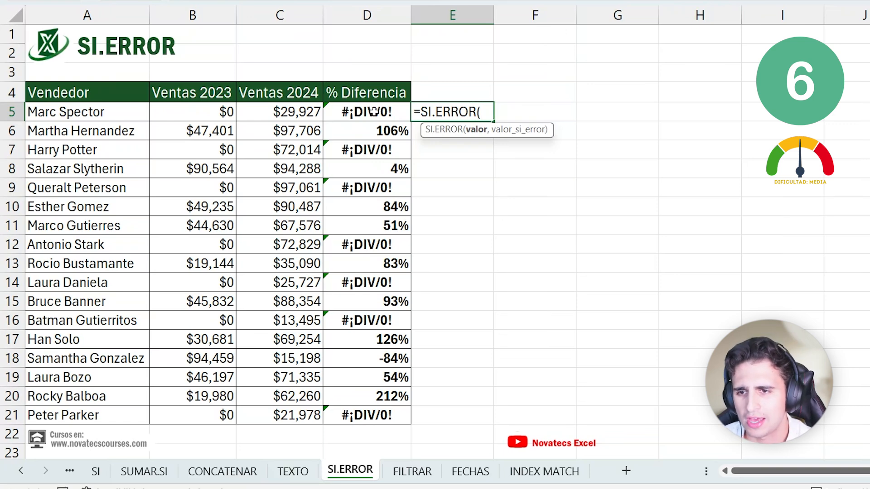
click(373, 111)
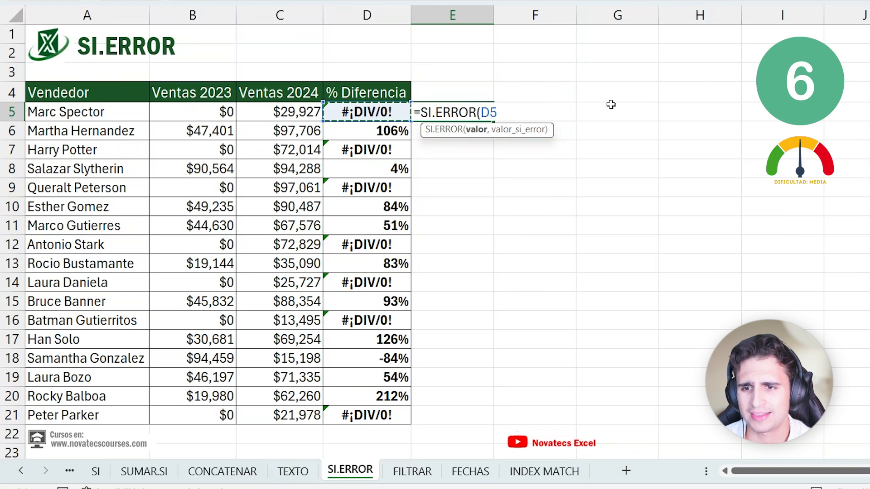
text(,)
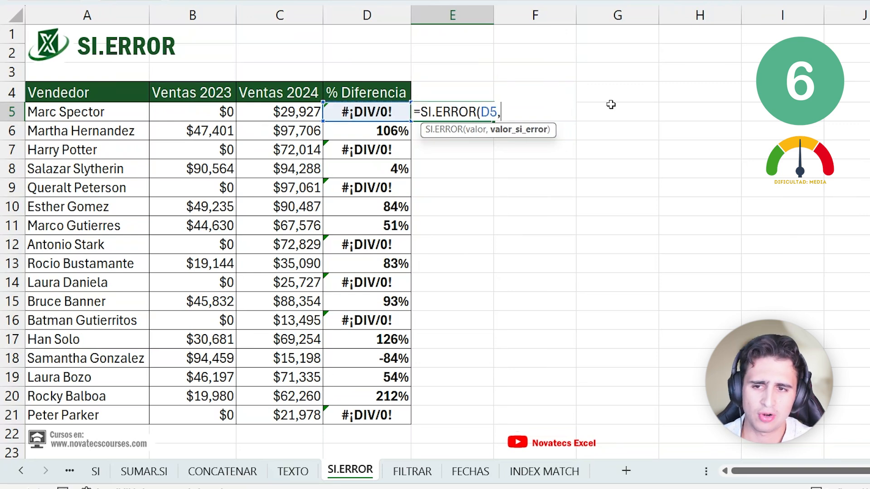
text(0))
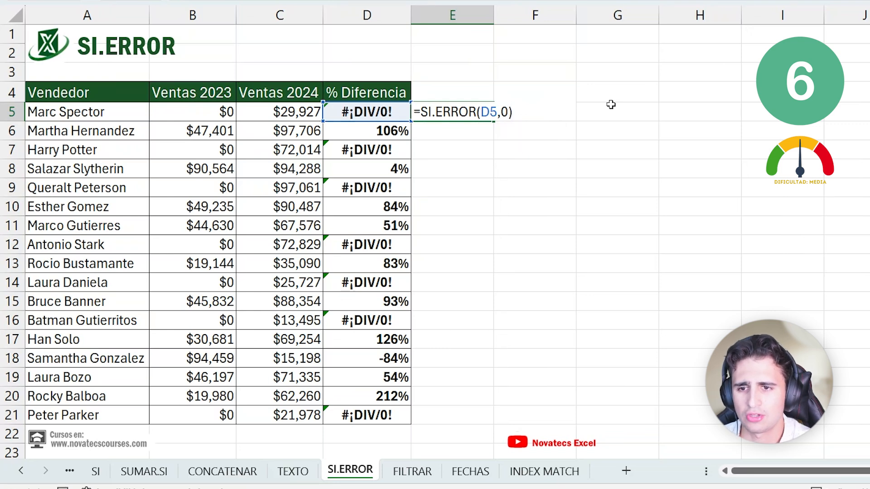
key(Return)
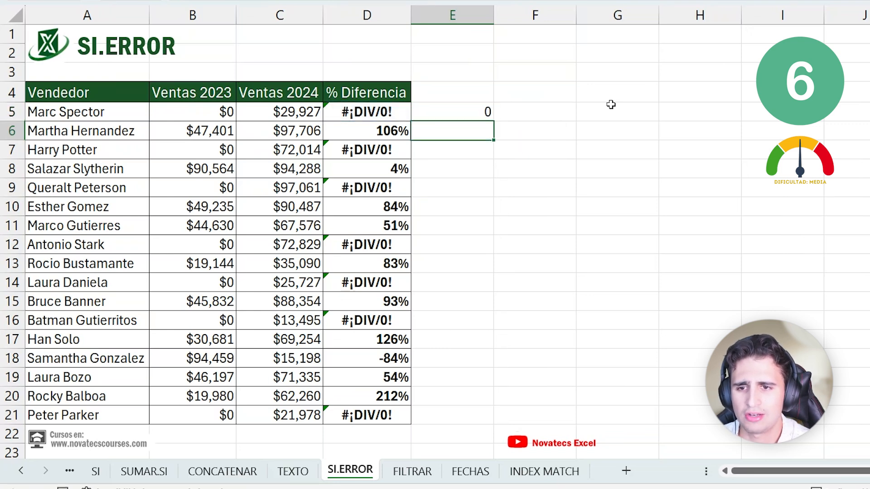
- Format E5 as a percentage and fill its formula down to E21
key(Up)
key(Up)
click(476, 109)
key(ctrl+shift+5)
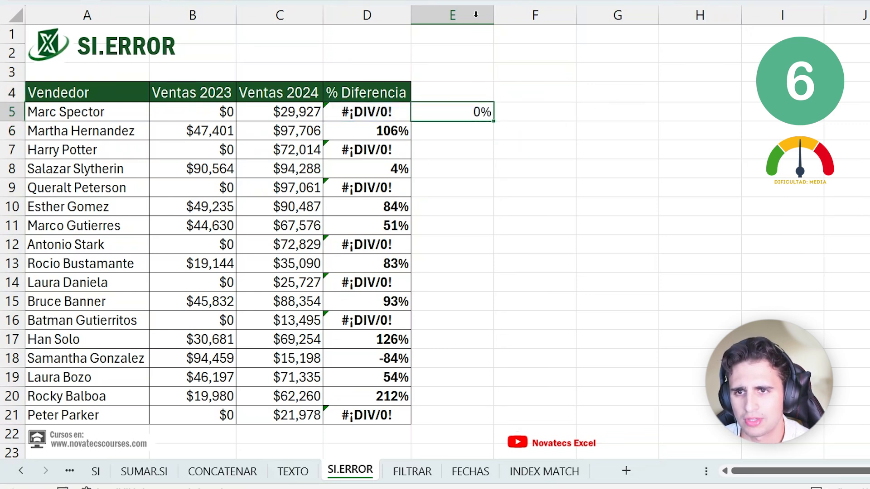
drag(493, 122, 488, 419)
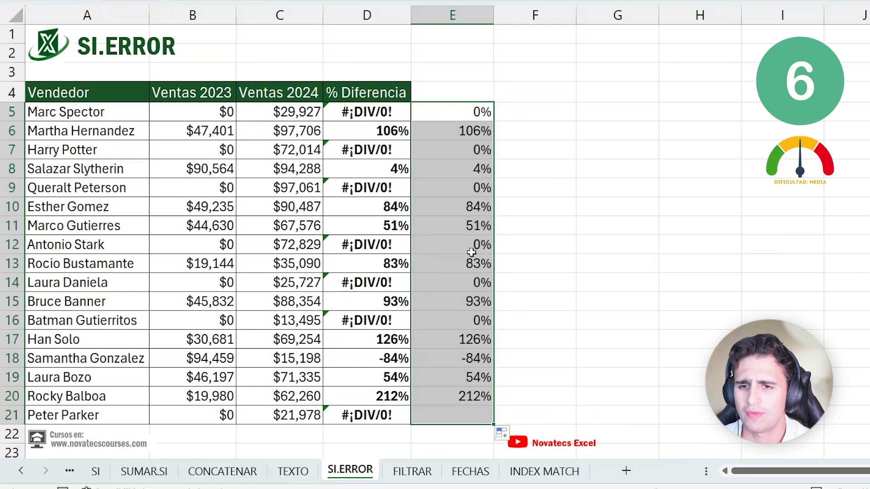
- Highlight D5:E5 and D7:E7 with yellow fill to compare the errors with their replacements
click(452, 86)
drag(386, 119, 413, 113)
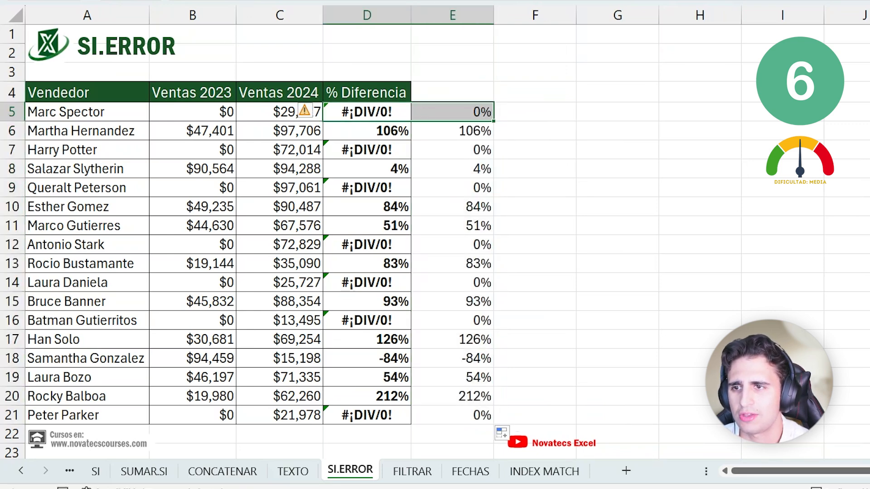
click(312, 2)
drag(405, 154, 446, 144)
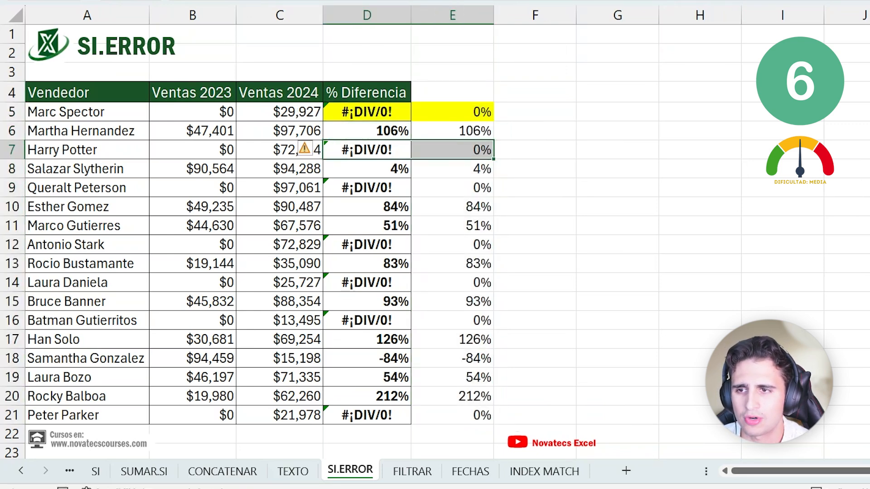
click(312, 1)
- Replace the 0 error value in E5's SI.ERROR formula with "NO APLICA"
click(446, 117)
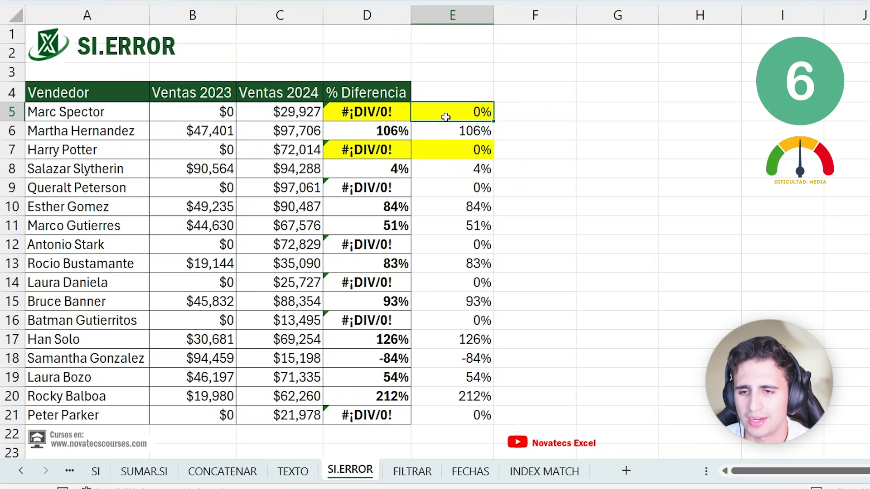
double_click(446, 117)
double_click(505, 112)
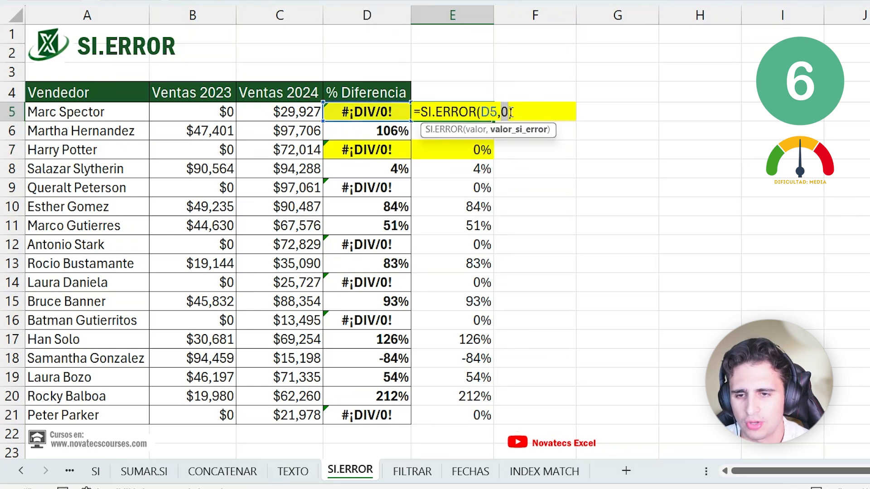
text("NO APLI)
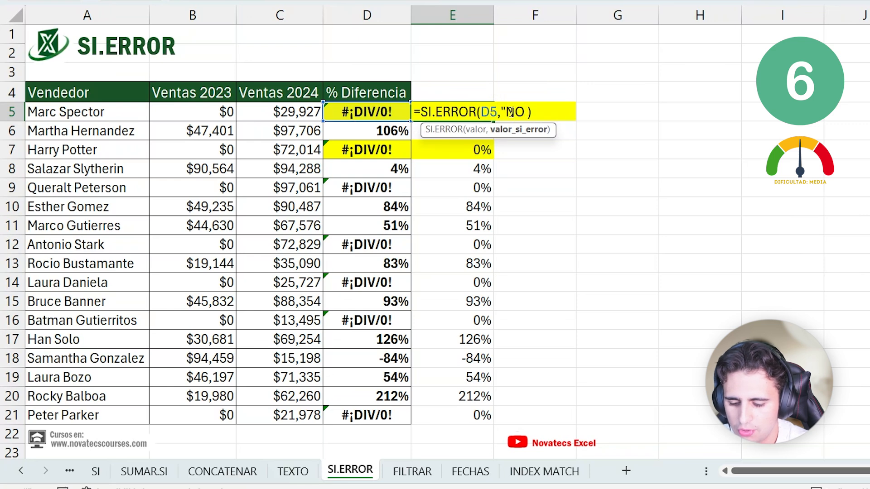
text(CA")
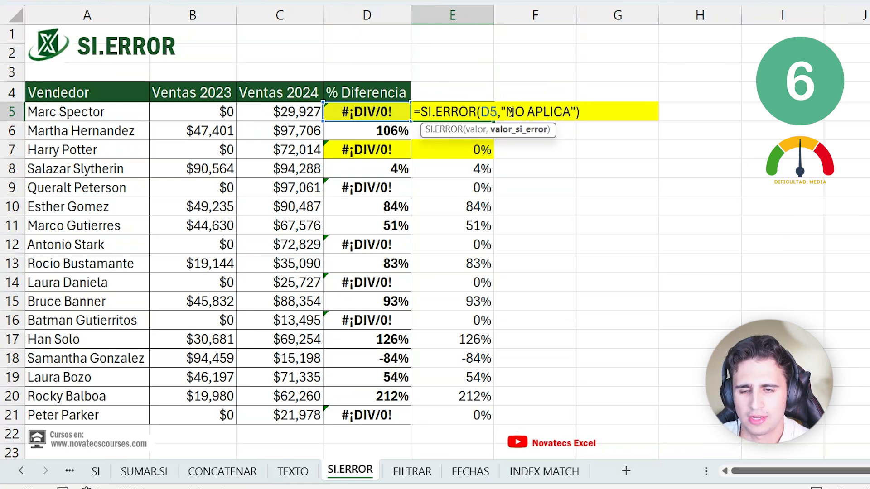
key(Return)
click(485, 113)
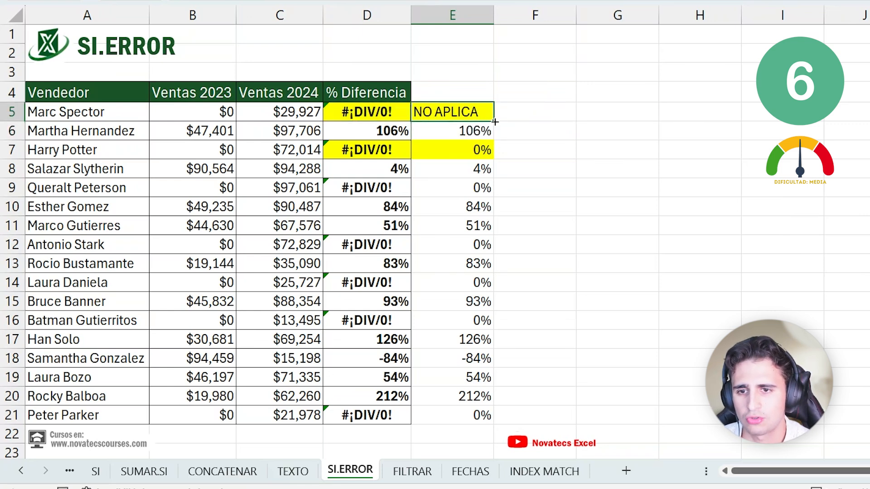
- Try filling the "NO APLICA" formula from E5 down to E21, check the replaced error rows, and undo the fill
double_click(495, 121)
click(473, 150)
click(473, 188)
click(471, 245)
click(469, 282)
click(470, 319)
click(458, 428)
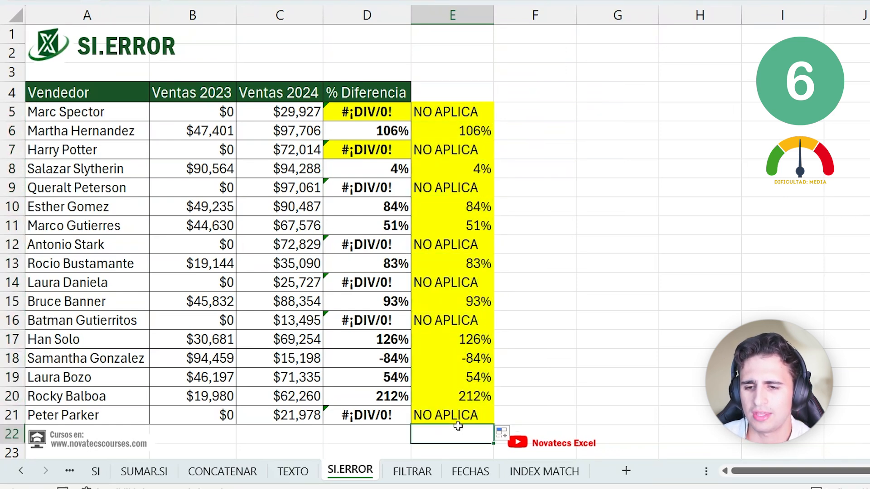
click(459, 411)
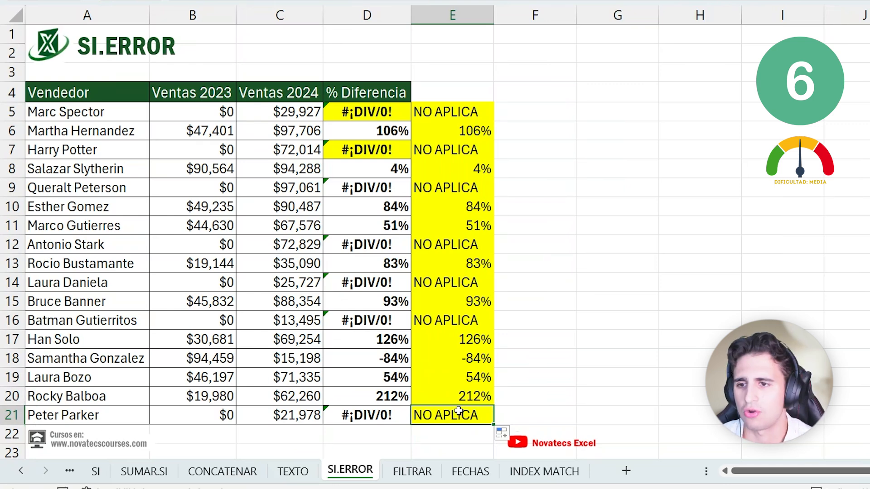
key(ctrl+z)
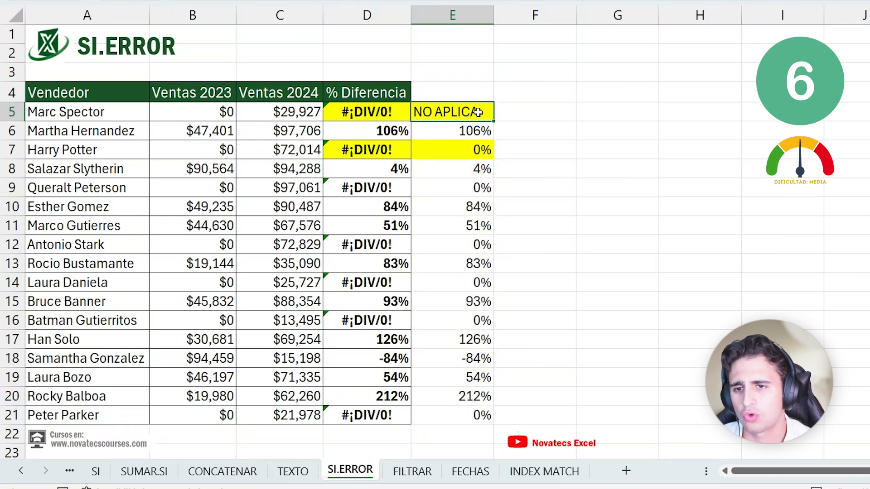
- Wrap the division in D5 with SI.ERROR(, putting (C5-B5)/B5 on its own line as the value argument
click(398, 112)
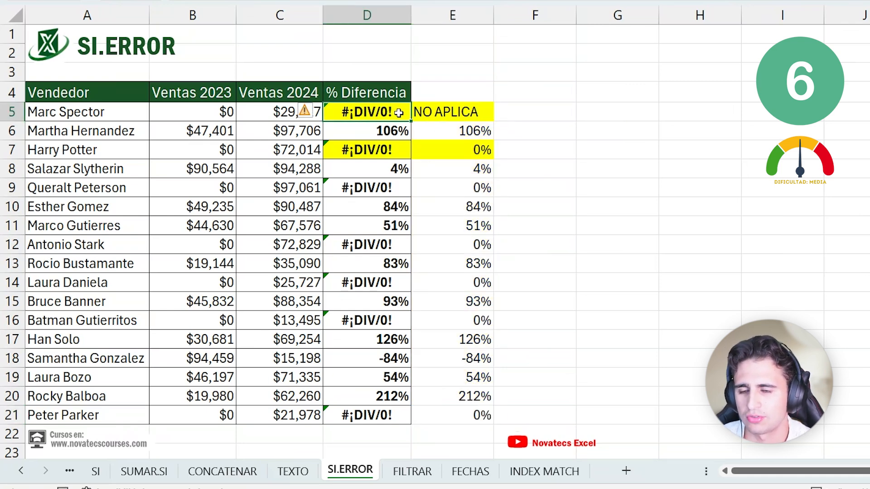
double_click(458, 110)
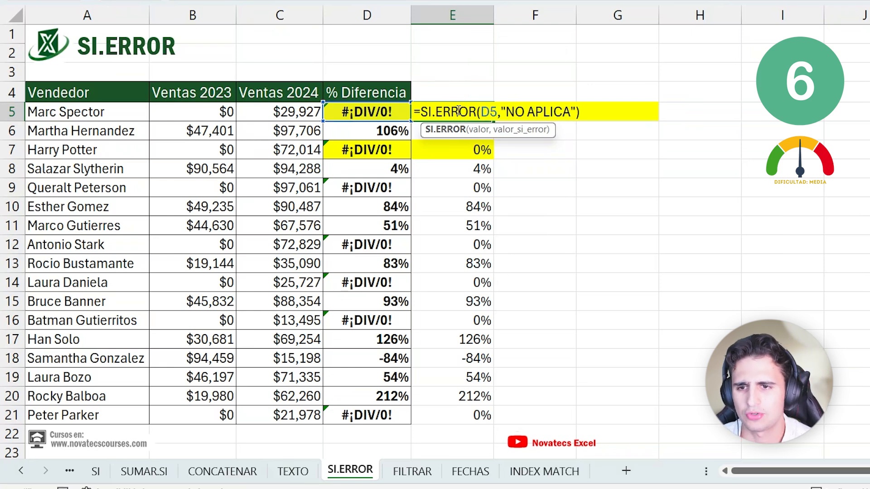
key(Return)
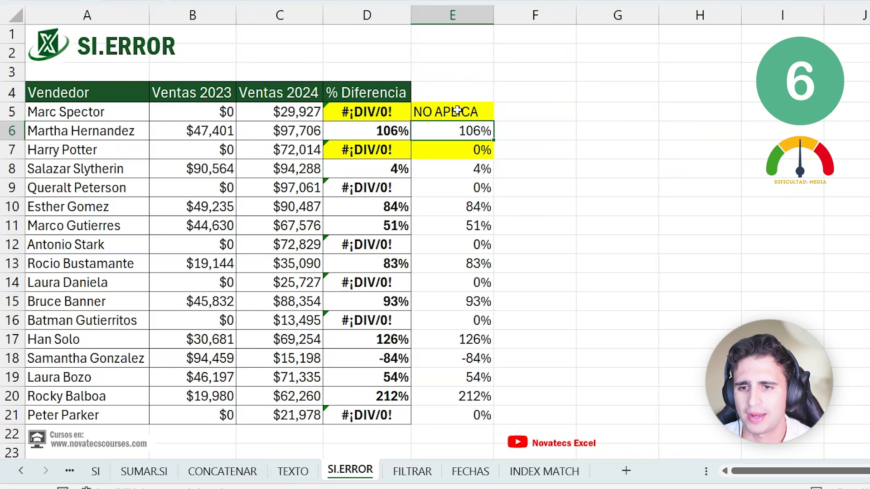
click(379, 115)
double_click(334, 114)
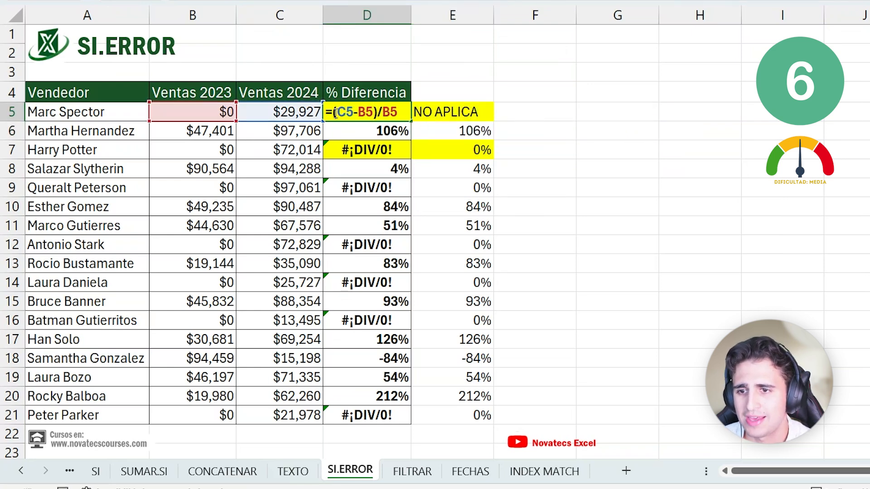
drag(334, 113, 398, 114)
click(332, 115)
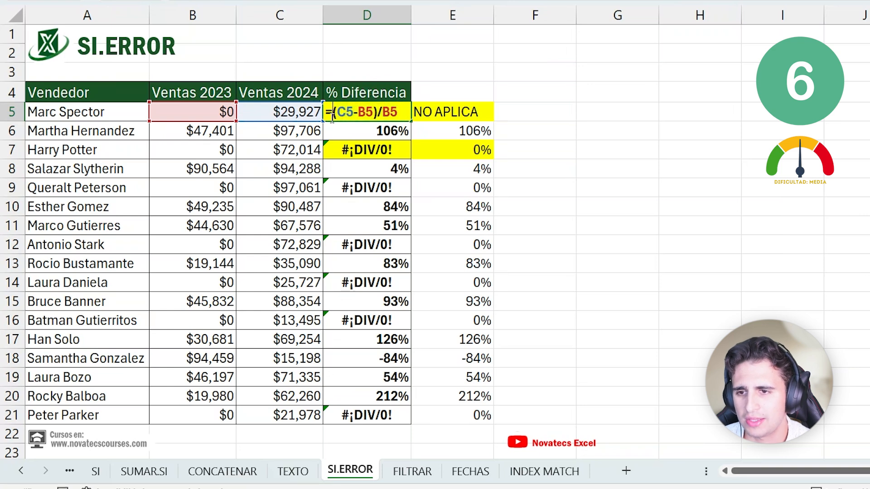
text(SI.E)
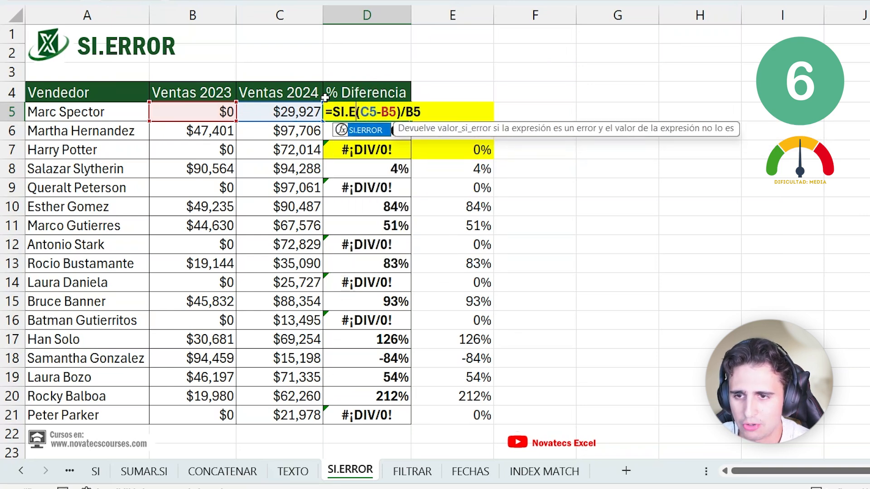
text(RROR)
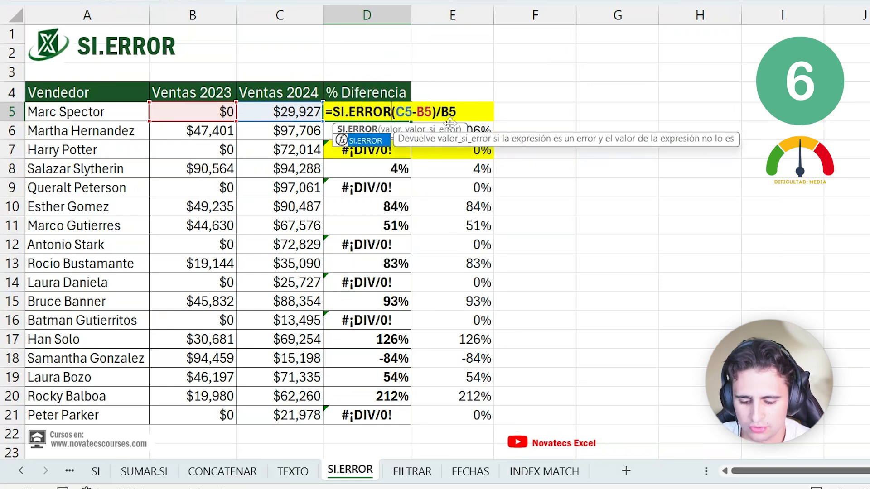
text(()
drag(460, 112, 398, 114)
click(398, 114)
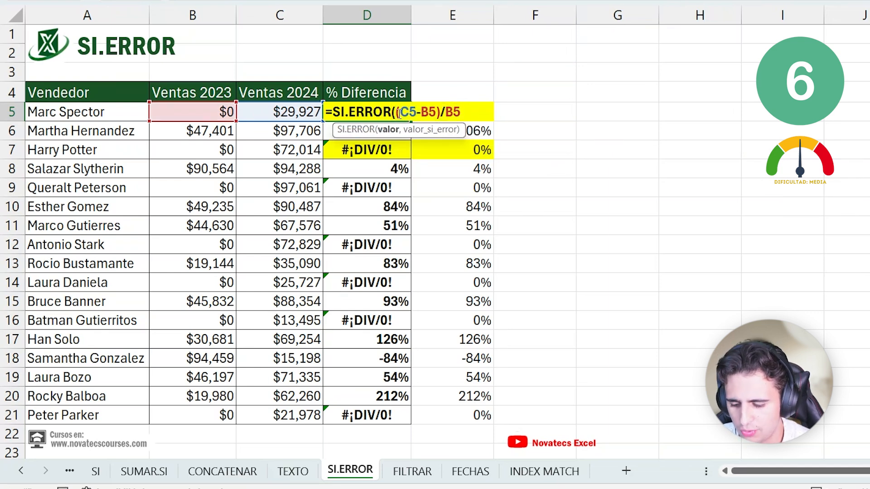
key(alt+Return)
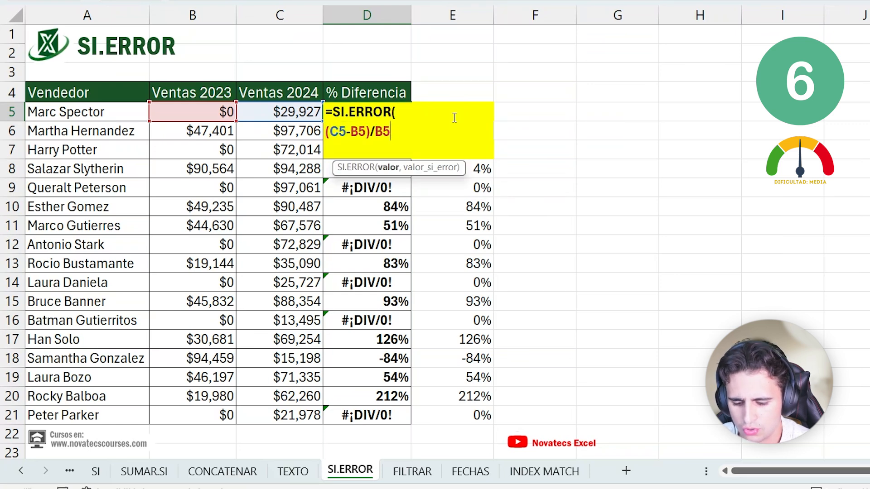
- Complete D5's SI.ERROR formula with 0 as the value returned on error
text(,)
key(Return)
key(Return)
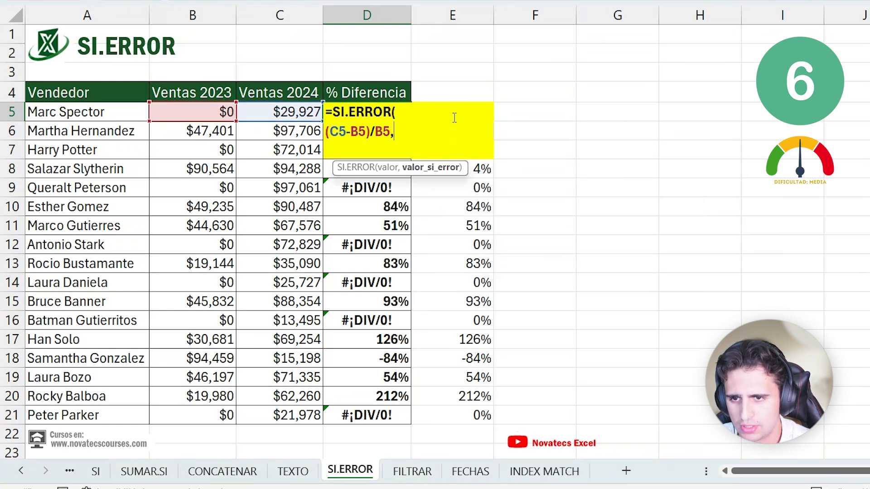
text(0)
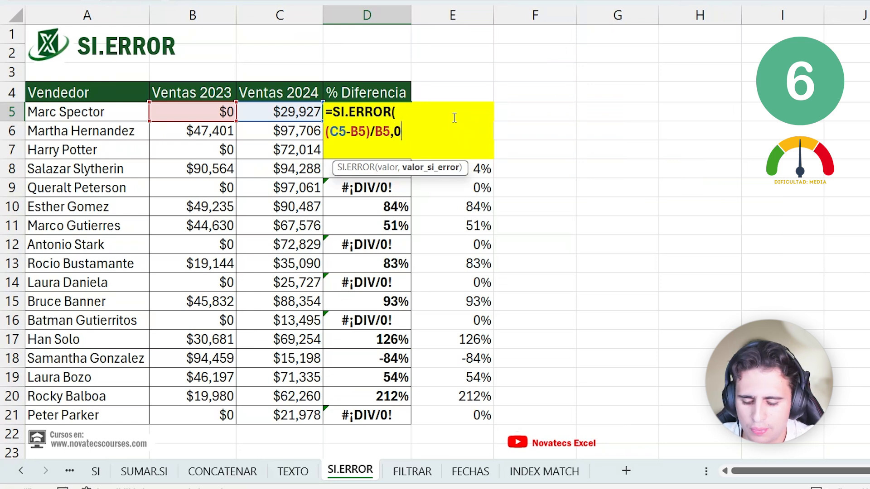
text())
key(Return)
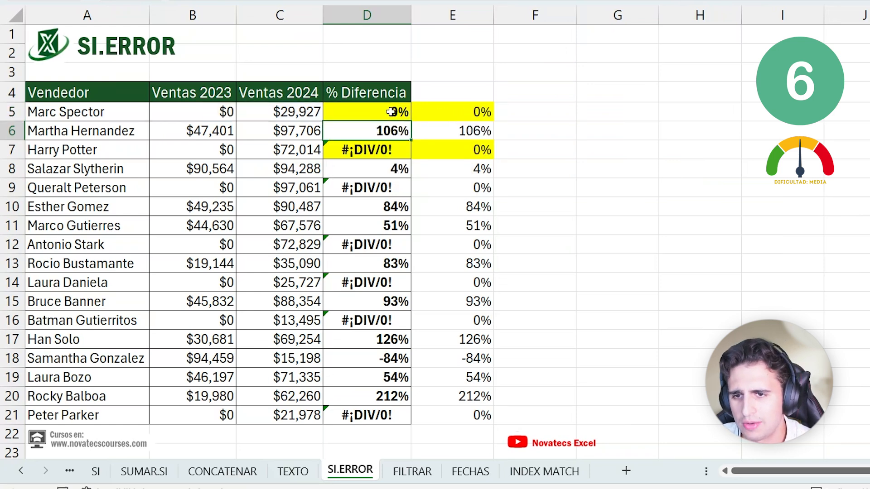
- Fill D5's SI.ERROR formula down to D21 without copying the formatting, and check the former error rows
click(391, 114)
double_click(410, 121)
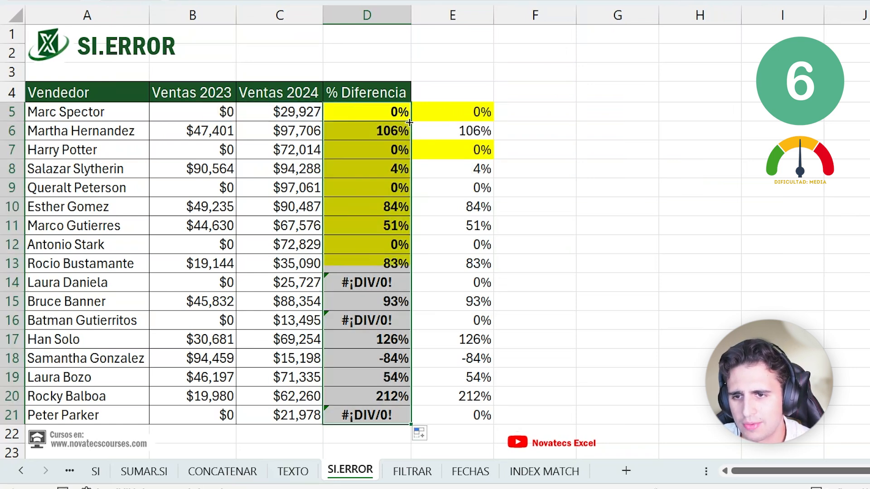
click(417, 436)
click(444, 405)
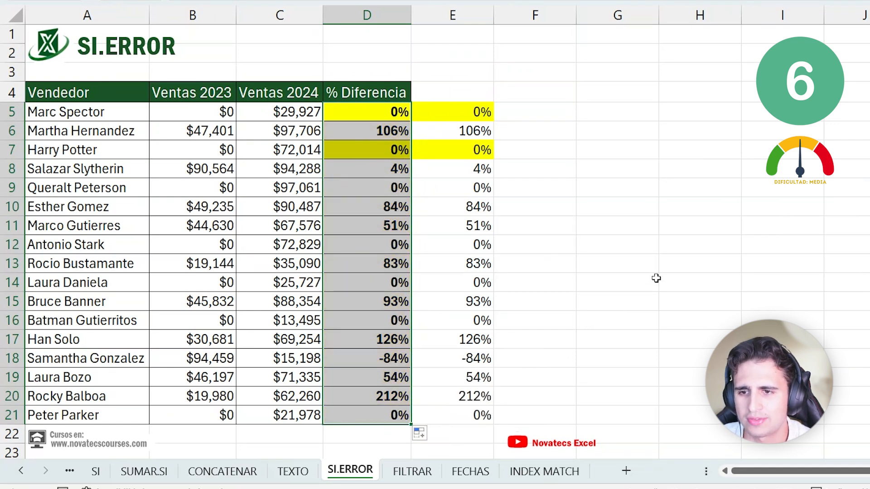
click(655, 279)
click(386, 115)
click(389, 149)
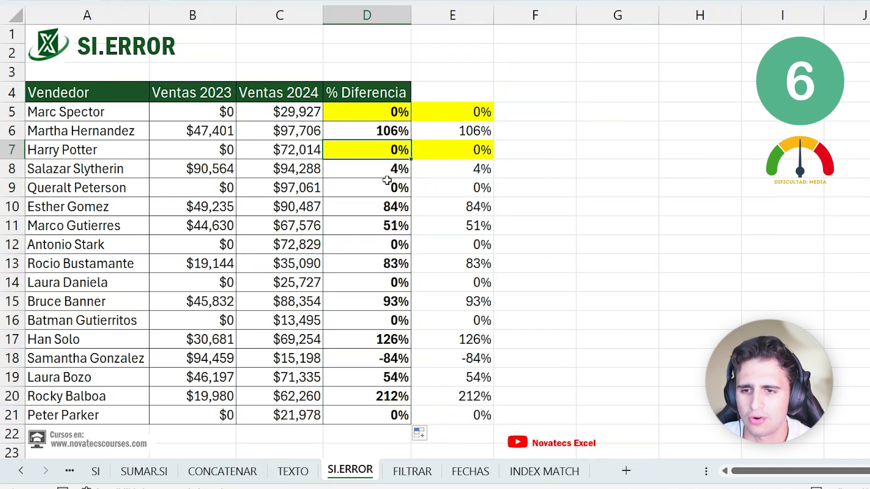
click(388, 183)
drag(229, 188, 334, 187)
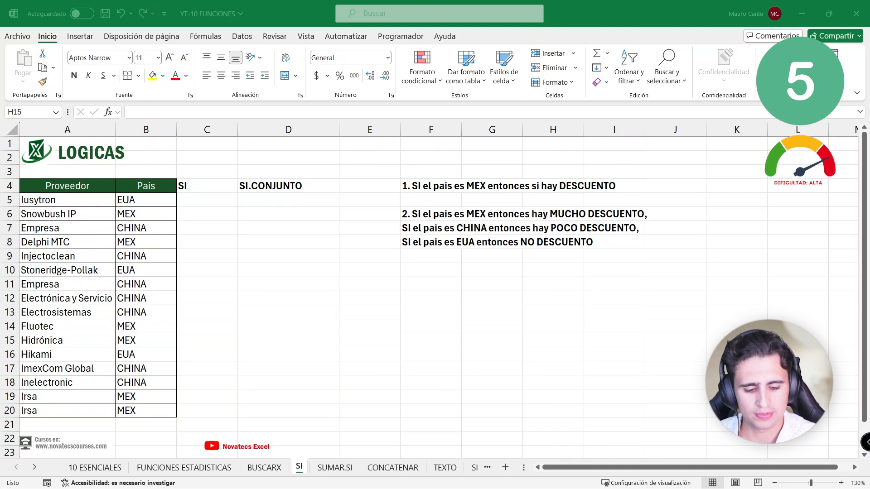
- On the SI sheet, start an SI formula in C5 with the logical test B5="MEX"
double_click(214, 202)
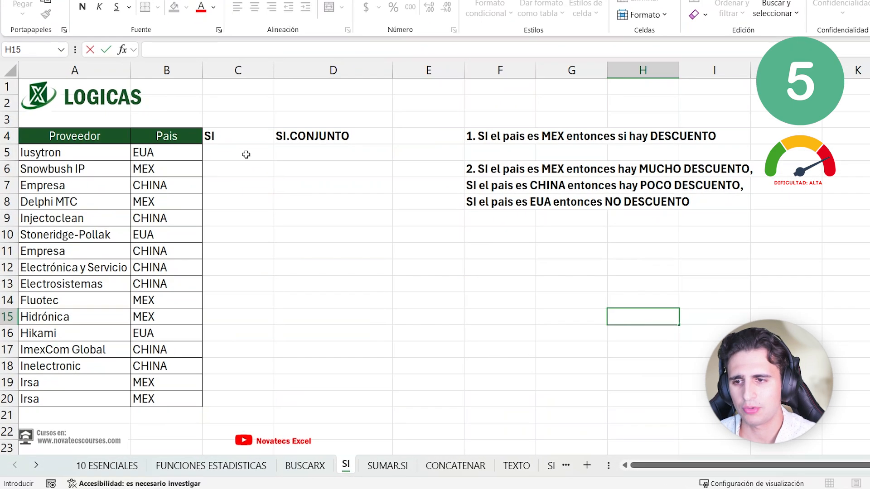
click(246, 154)
text(=SI()
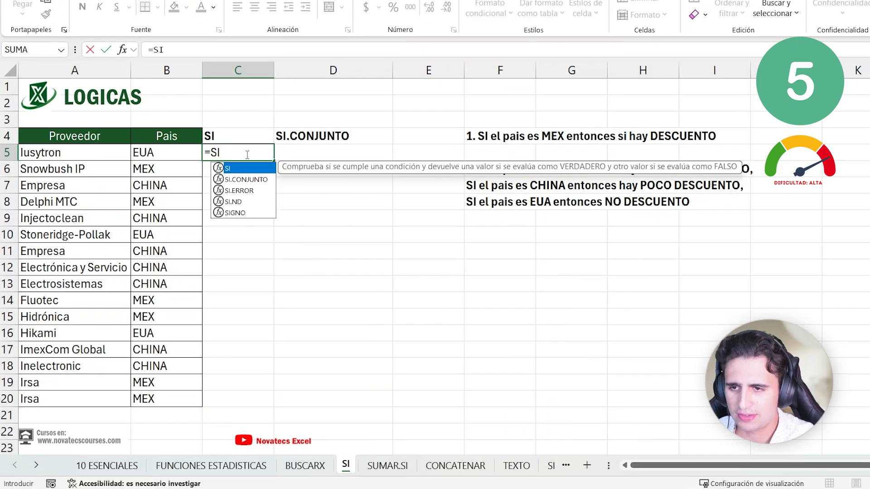
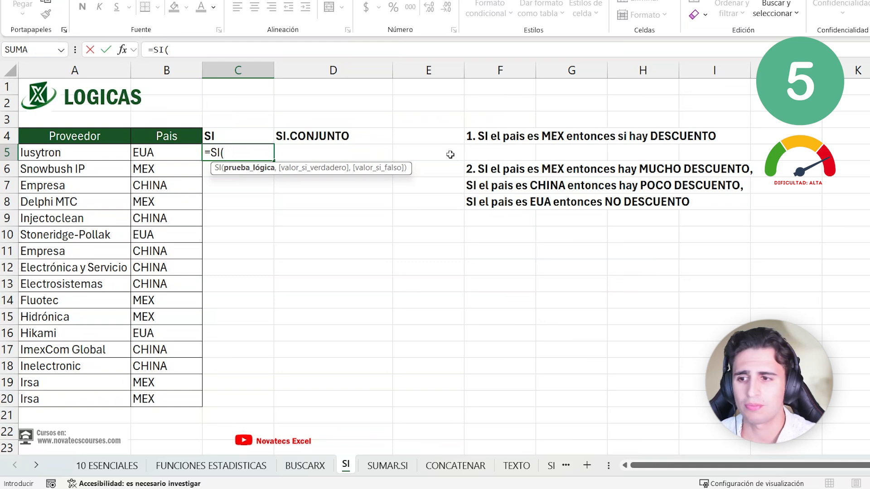
click(168, 150)
text(="MEX")
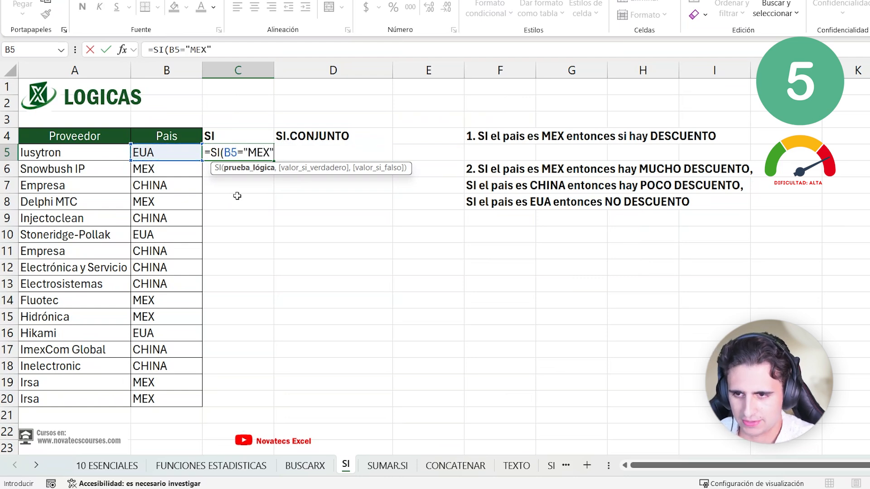
- Complete the SI formula in C5 to return "DCTO" when B5 is "MEX" and "NO DCTO" otherwise
text(,)
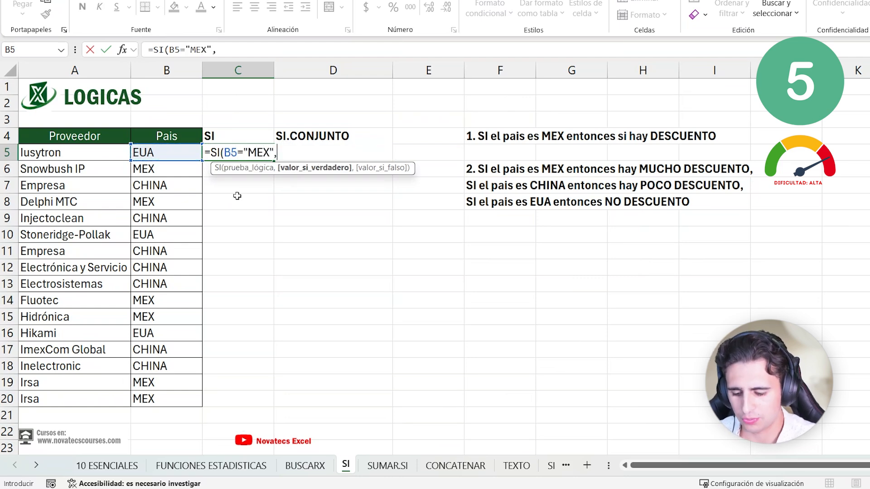
text("DCTO","NO DCTO")
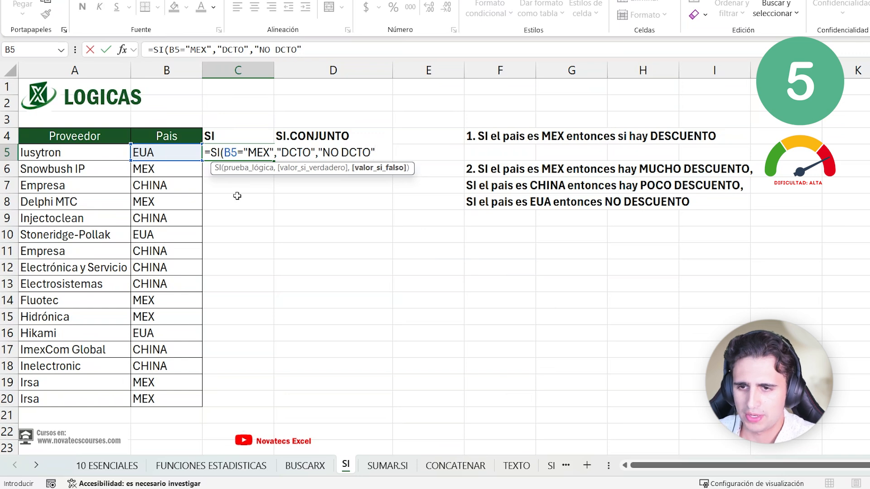
text())
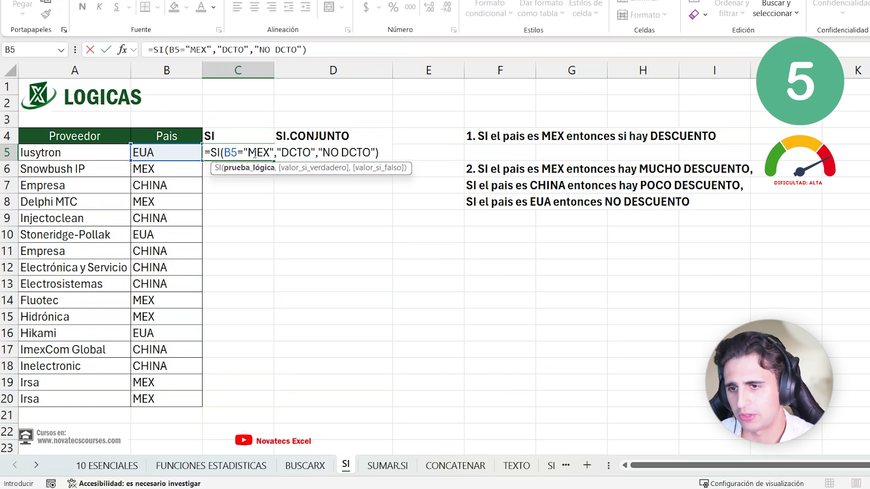
drag(275, 154, 376, 151)
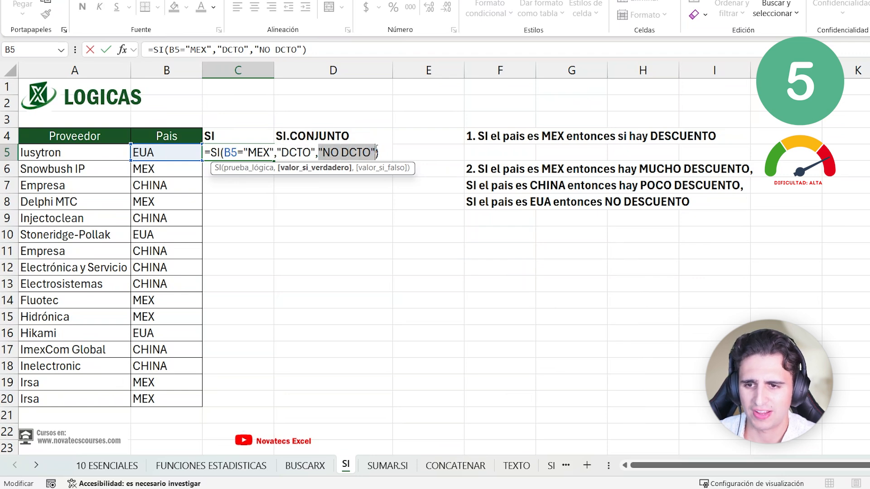
key(Return)
double_click(237, 148)
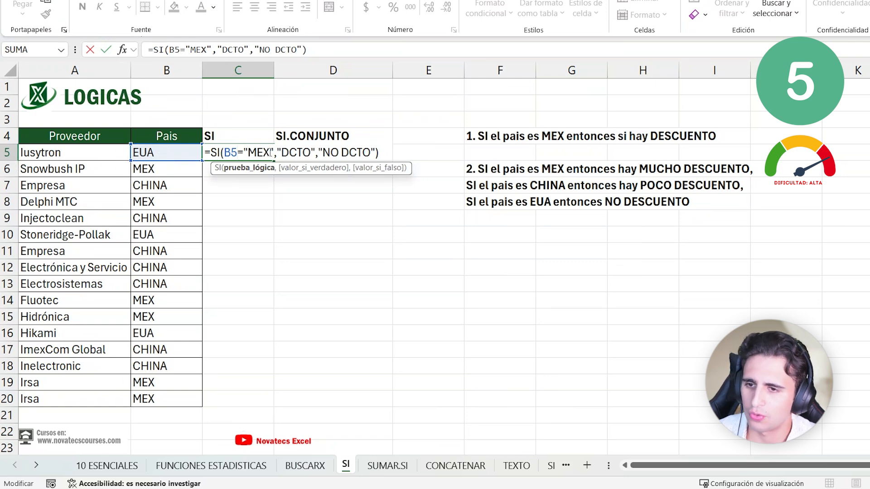
key(Return)
- Copy the SI formula from C5 down the column through C20 and compare the results with the countries
click(271, 154)
drag(274, 160, 320, 169)
double_click(244, 164)
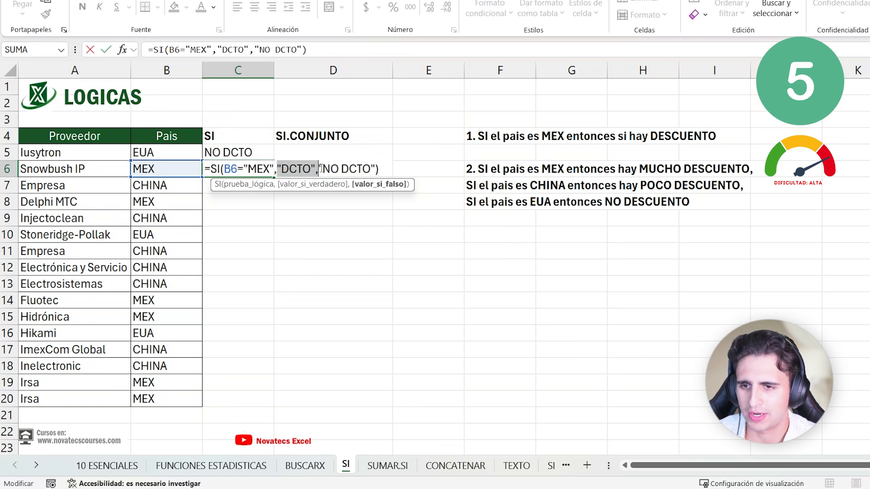
key(Escape)
drag(237, 153, 254, 169)
double_click(274, 178)
drag(173, 187, 169, 335)
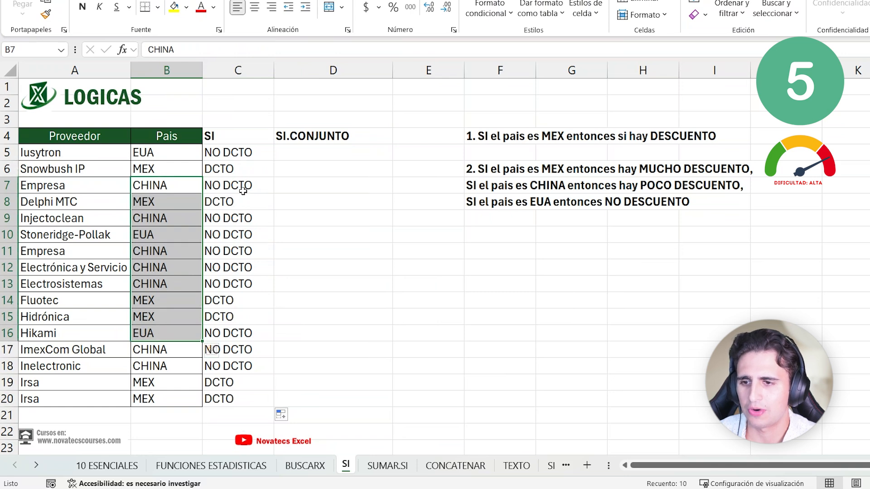
drag(243, 191, 229, 300)
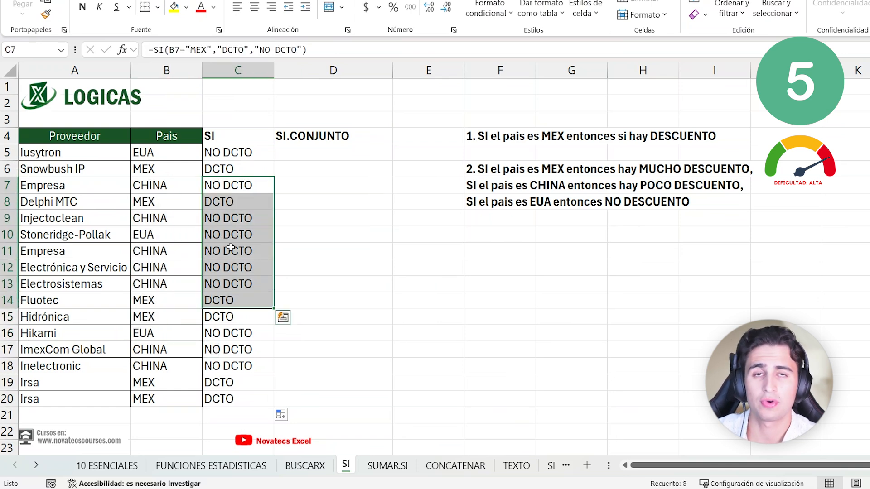
- Begin a SI.CONJUNTO formula in D5 with the condition B5="MEX" returning "MUCHO DCTO"
click(308, 146)
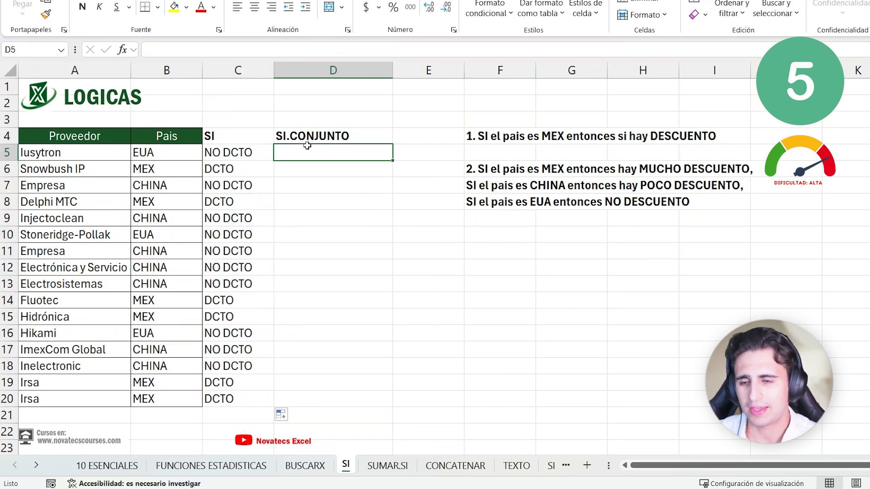
text(=SI.CO)
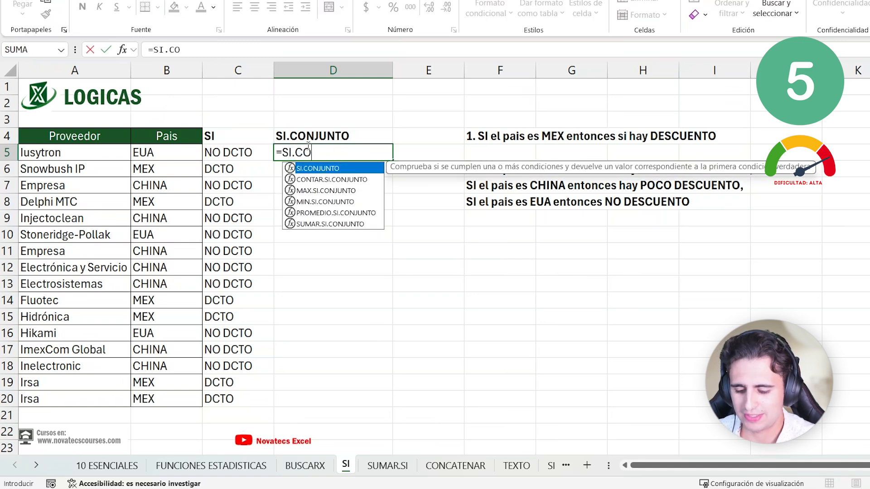
text(NJU)
key(Tab)
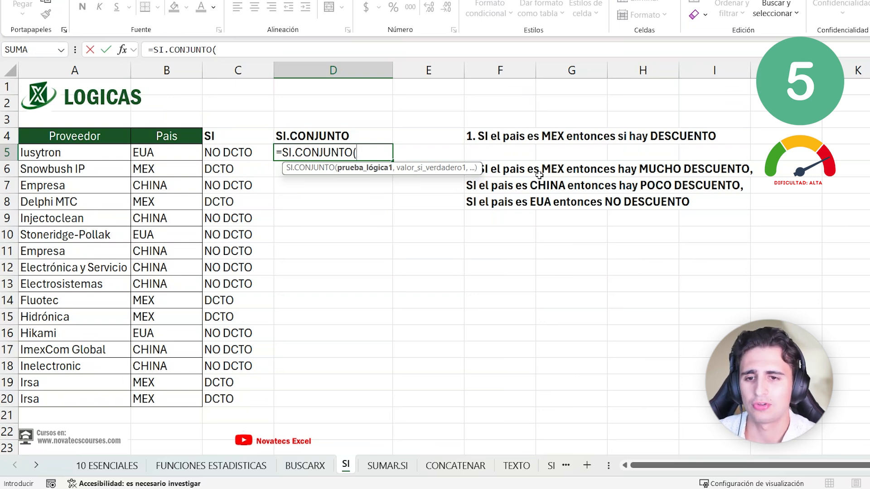
drag(468, 170, 446, 176)
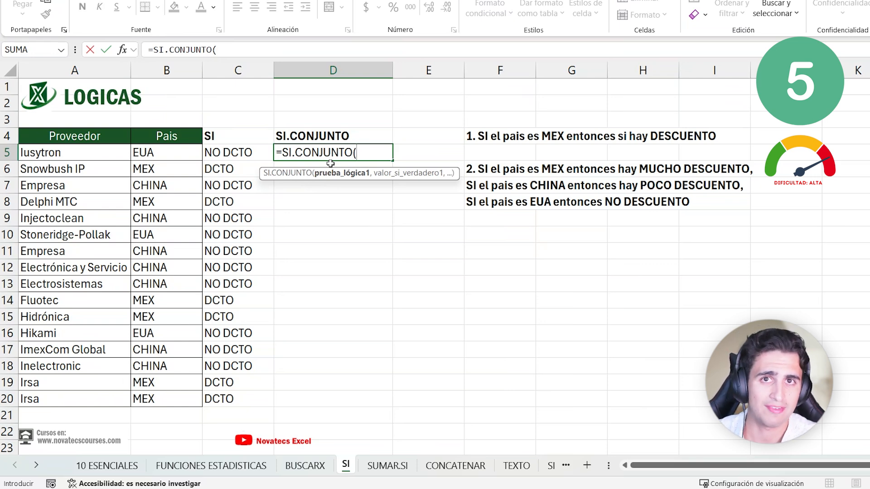
drag(384, 178, 413, 172)
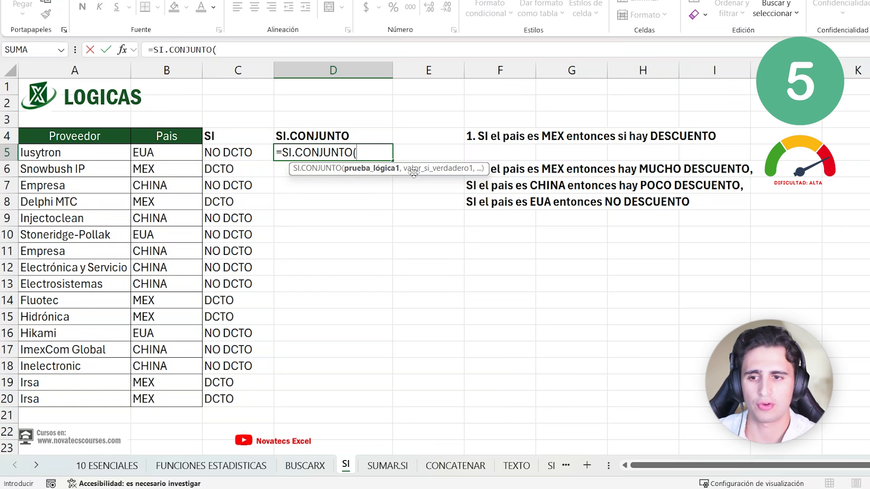
click(178, 151)
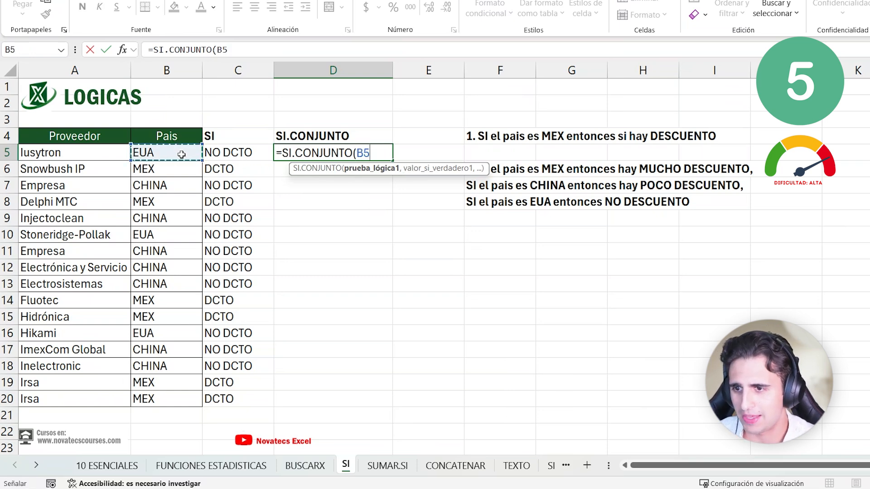
text(="MEX",)
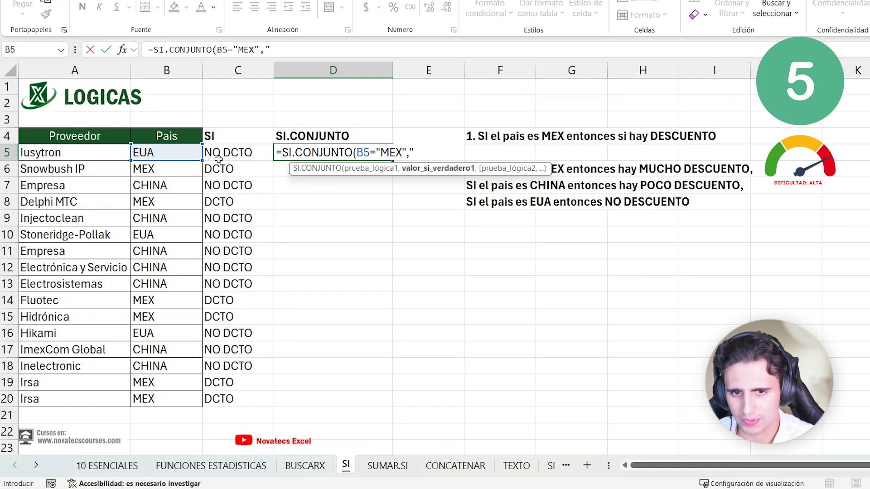
text("MUCHO DCTO)
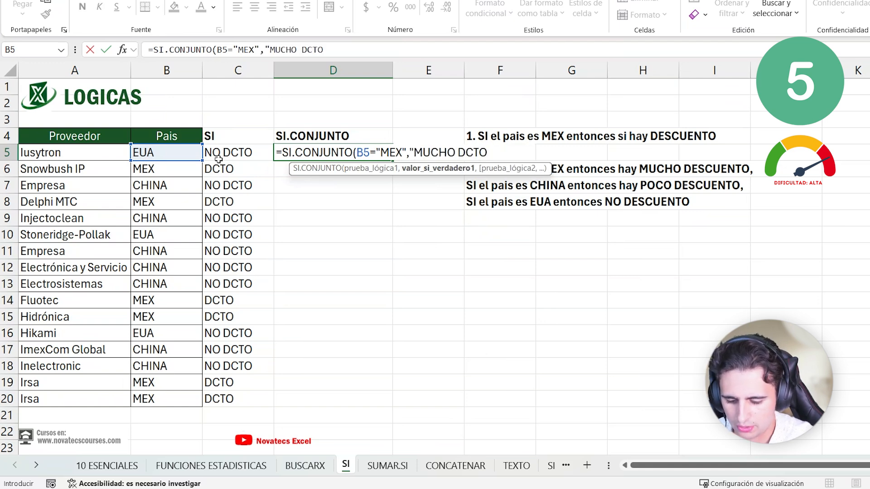
text(",)
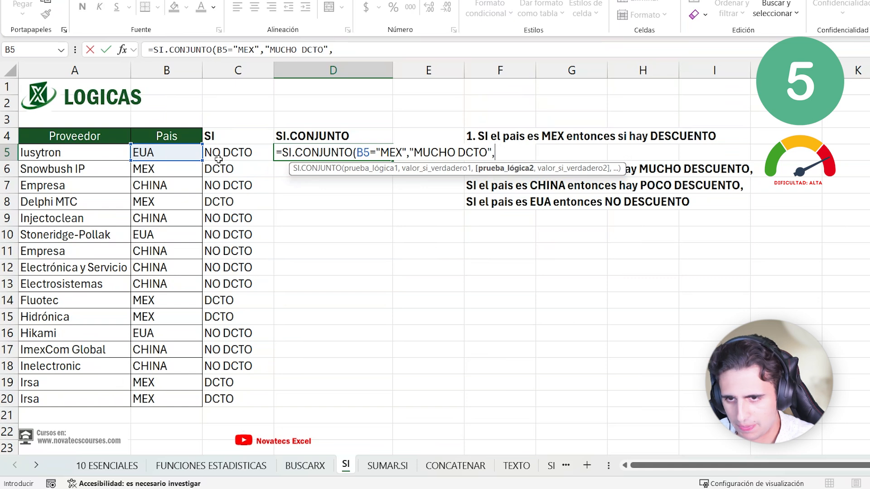
- Add a second condition to the SI.CONJUNTO formula, B5="CHINA", returning "POCO DCTO"
click(145, 153)
text(="CHIN)
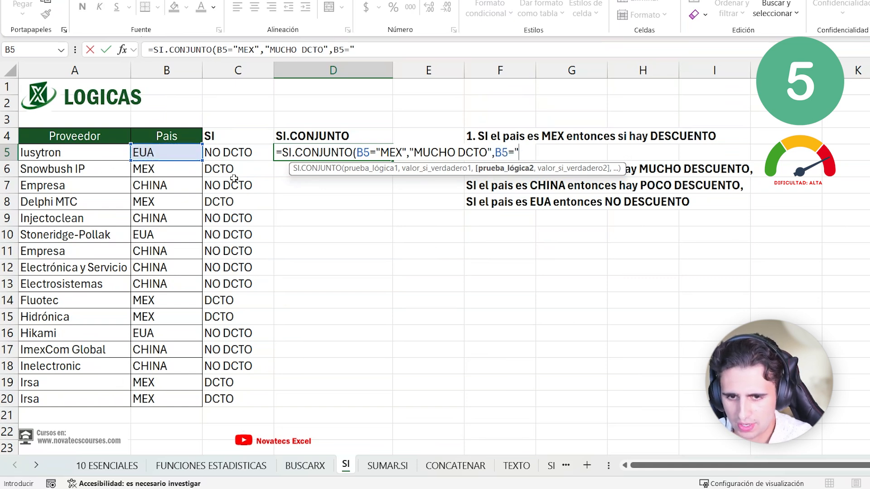
text(A")
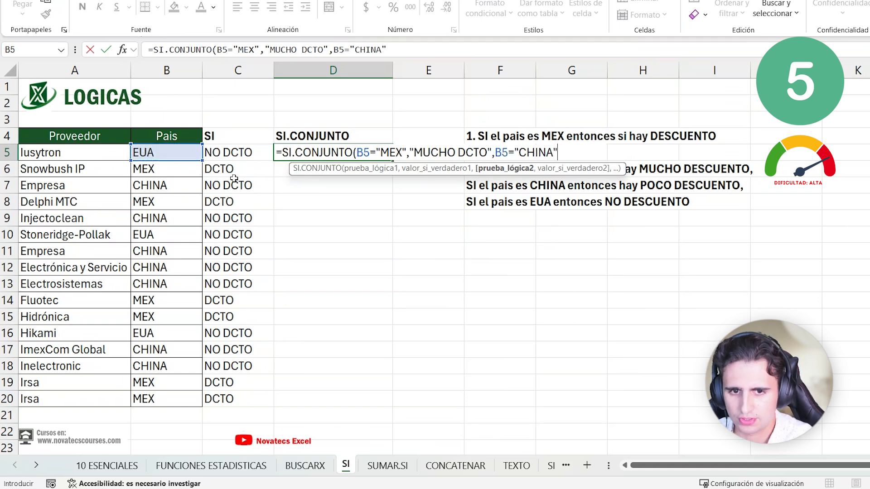
text(,)
text("POCO DCTO2)
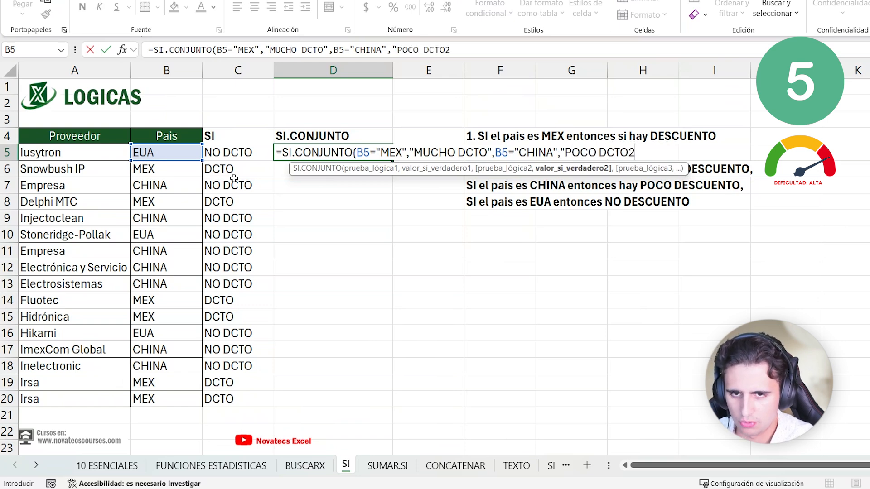
key(BackSpace)
text(",)
- Finish the SI.CONJUNTO formula in D5 with a third condition, B5="EUA", returning "NO DCTO"
click(186, 157)
text(="EUA")
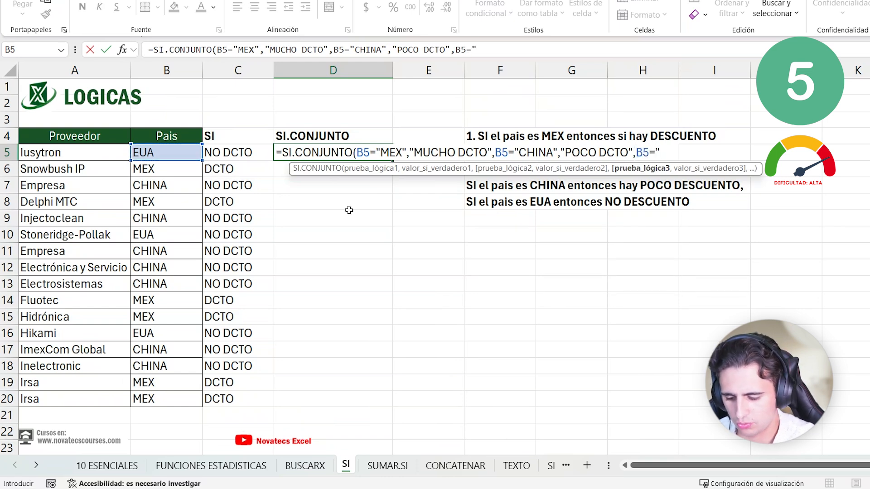
text(,)
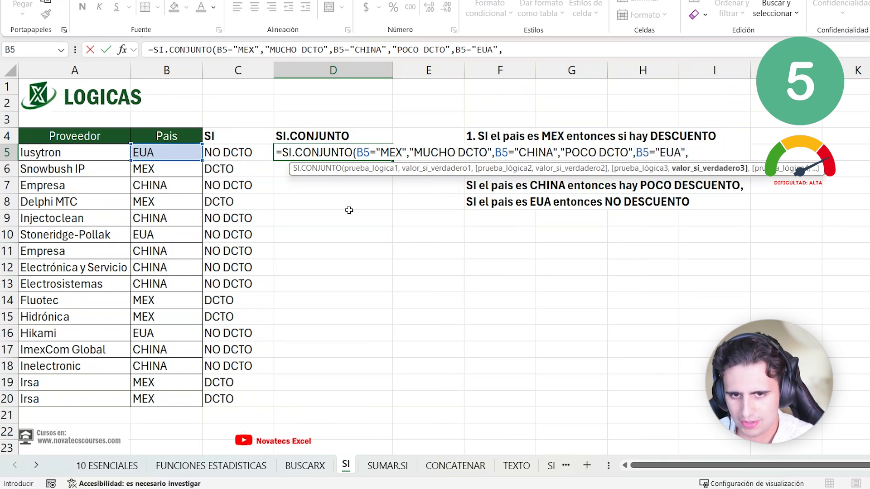
text("NO DCTO"))
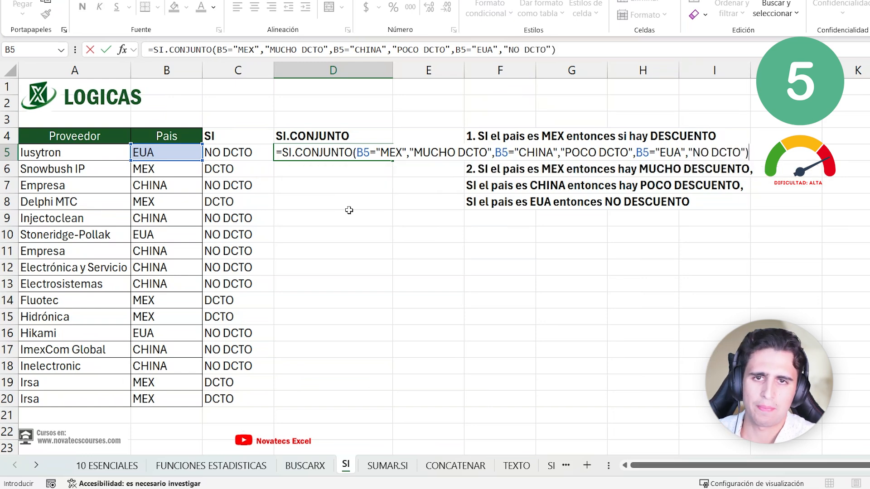
click(368, 154)
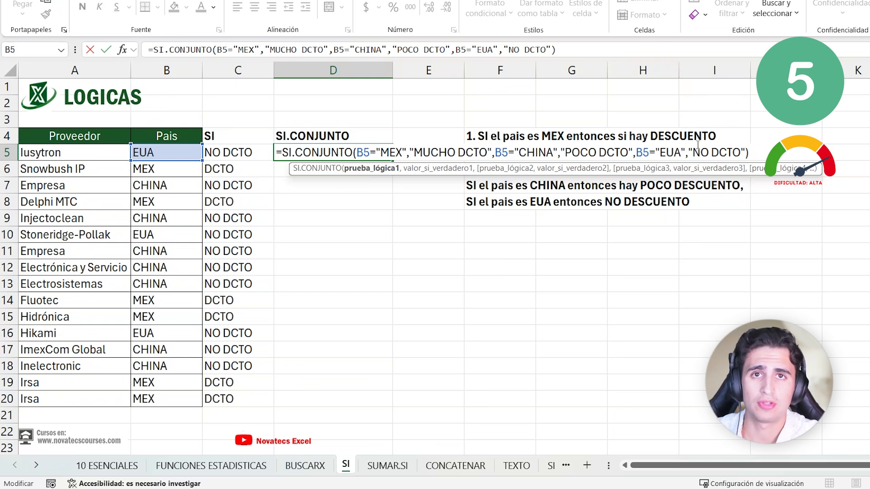
key(Return)
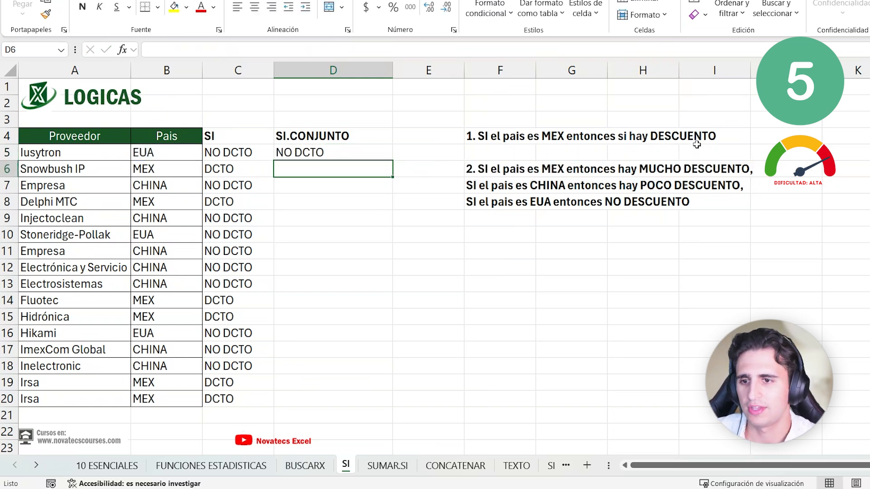
- Copy the SI.CONJUNTO formula from D5 down through D20 and check the copied formula in D14
click(134, 153)
click(329, 154)
drag(389, 158, 392, 182)
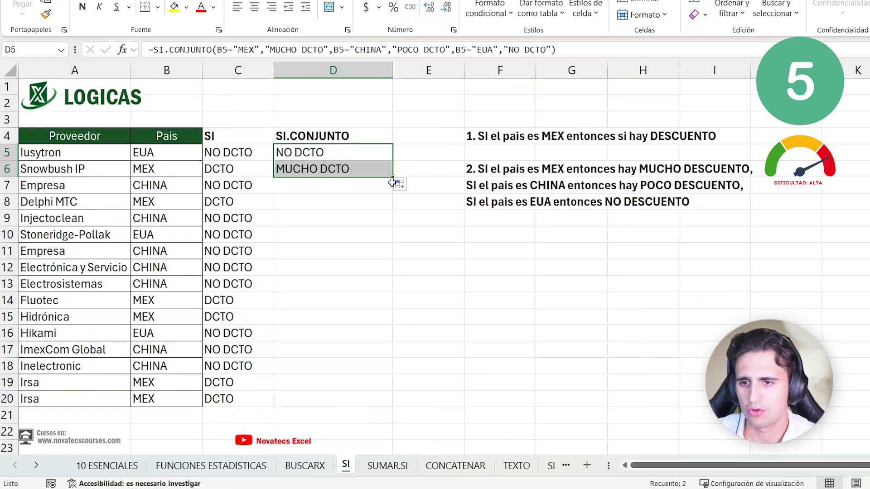
drag(391, 193, 392, 193)
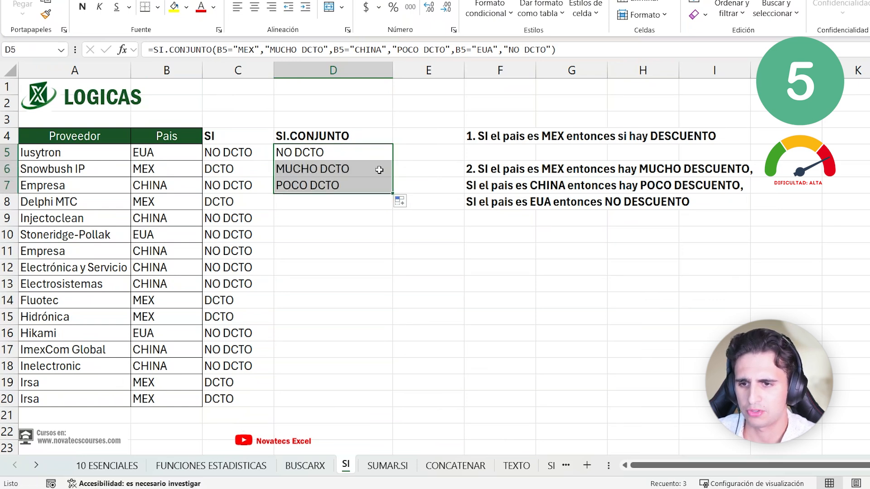
double_click(392, 194)
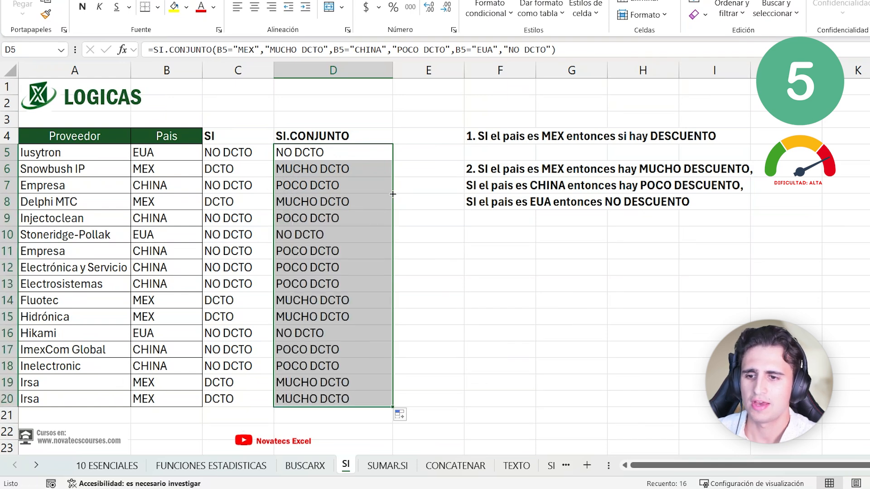
click(345, 300)
double_click(346, 300)
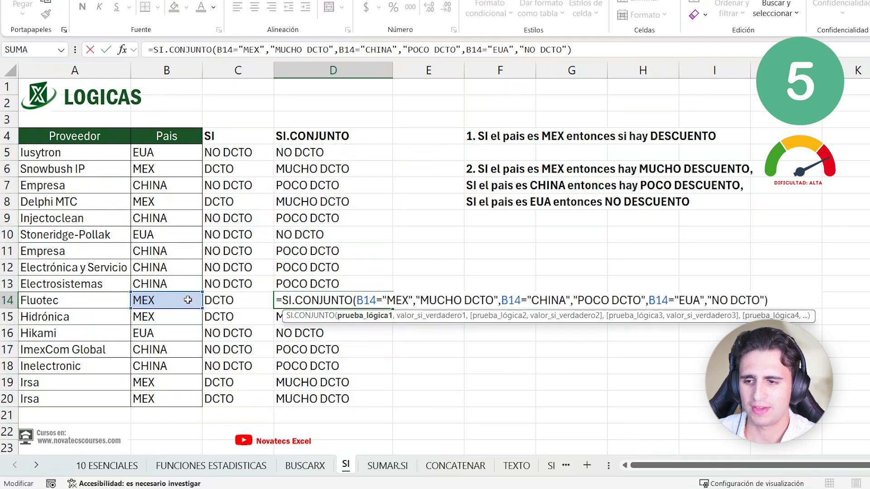
key(Return)
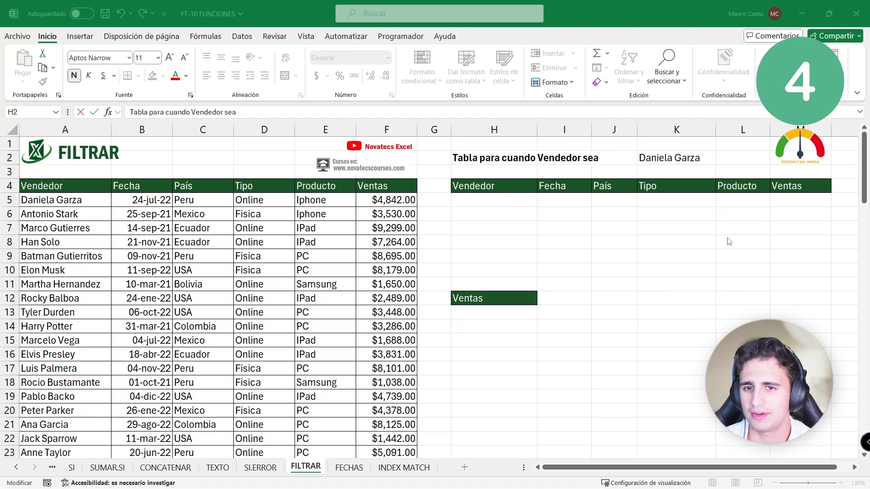
- Try different salespeople in the K2 vendor selector on the FILTRAR sheet, then restore the original selection
key(Escape)
click(536, 204)
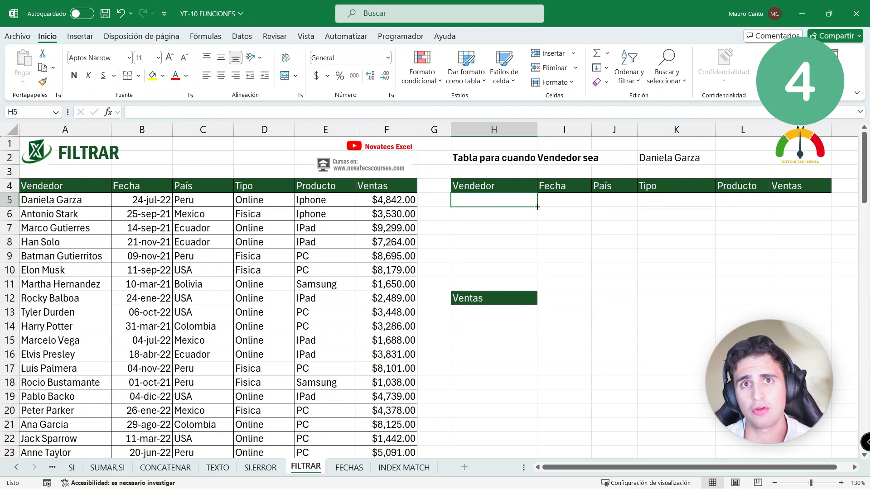
drag(491, 158, 659, 158)
click(659, 158)
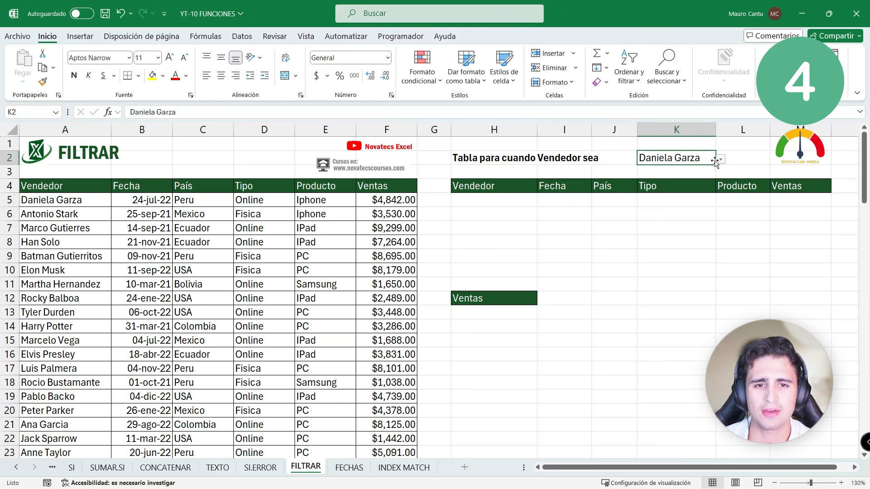
click(720, 160)
click(693, 192)
click(720, 159)
click(675, 218)
click(720, 160)
click(701, 170)
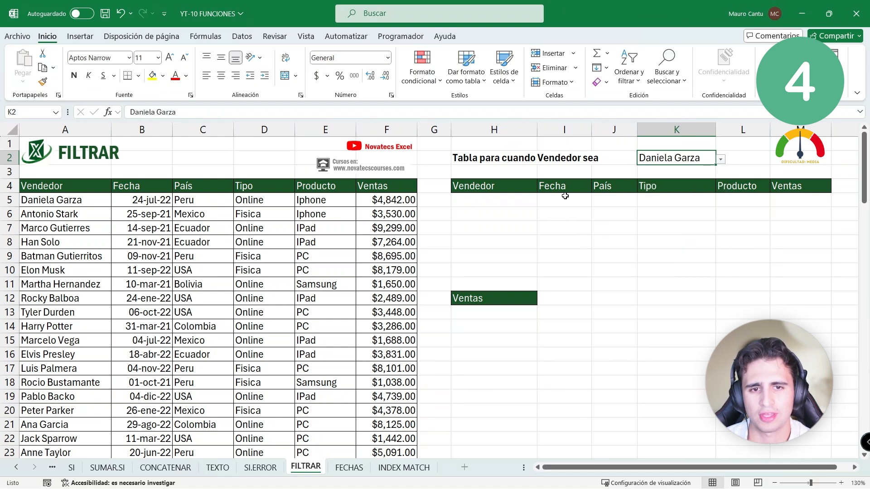
- Start a FILTRAR formula in H5 with the whole sales table, A5:F97, as its array
click(494, 199)
text(=FILTRAR()
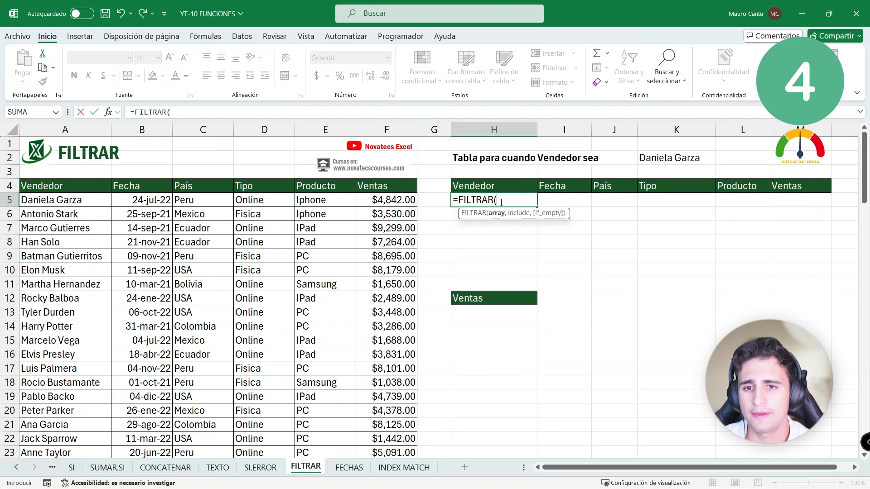
click(95, 202)
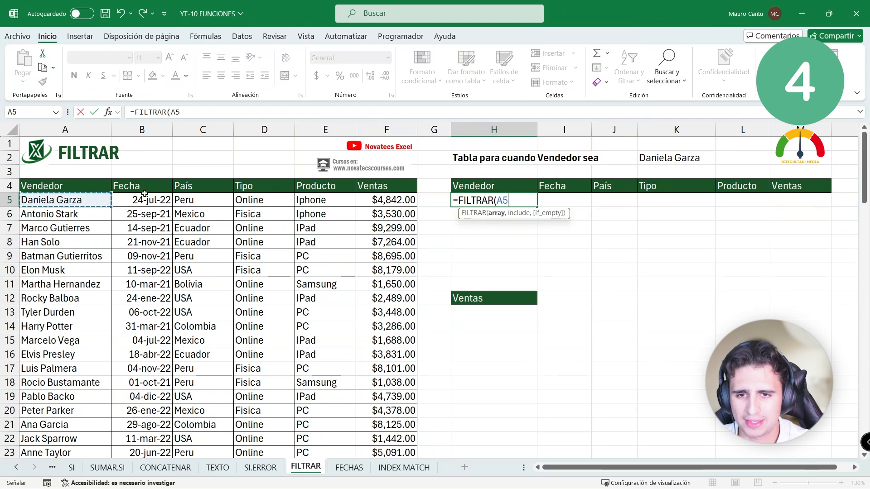
key(ctrl+shift+Right)
key(ctrl+shift+Down)
scroll(616, 404, up, 20)
scroll(621, 385, up, 5)
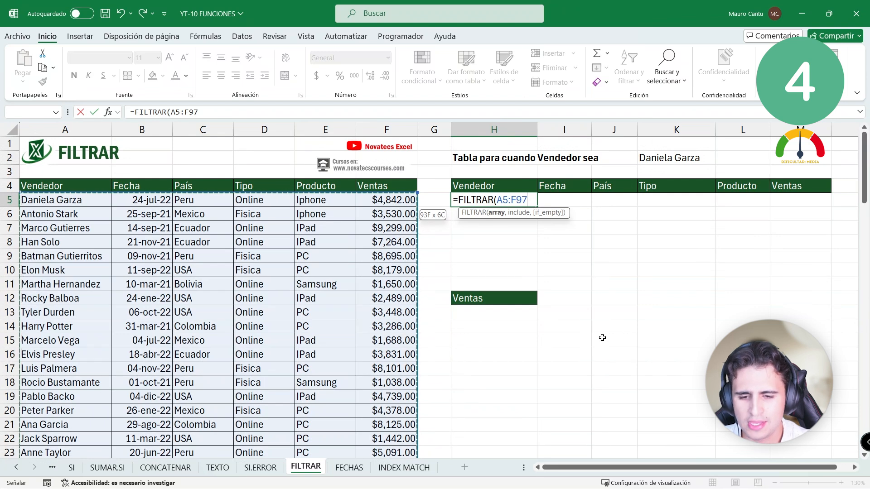
text(,)
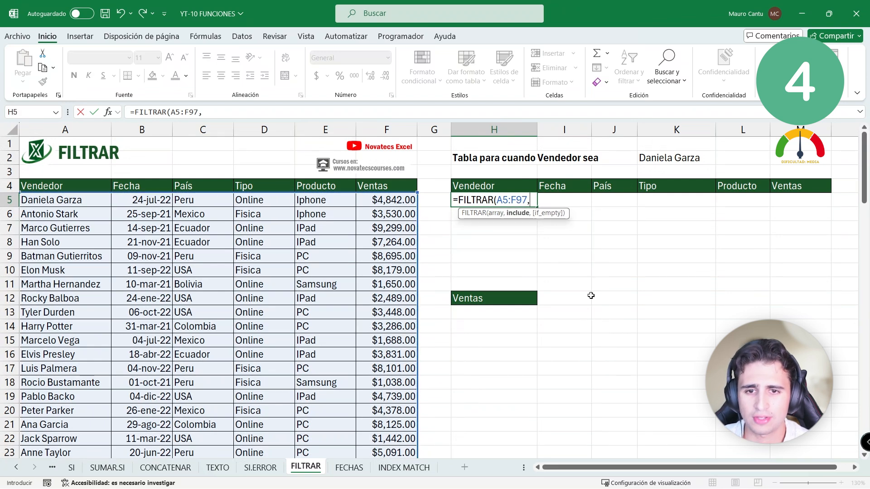
- Add the include condition A5:A97=K2 to the FILTRAR formula in H5
click(73, 200)
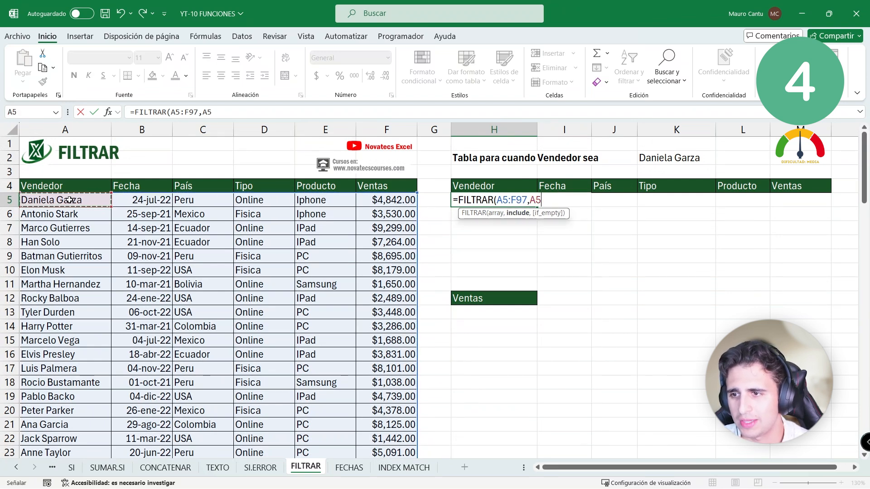
key(ctrl+shift+Down)
scroll(77, 233, up, 16)
scroll(77, 233, up, 9)
text(=)
click(673, 159)
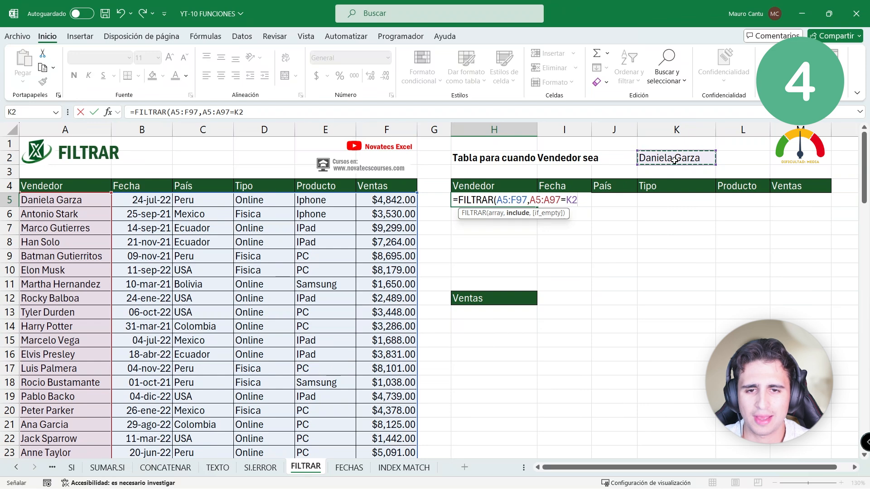
- Try a typed vendor name instead of K2 in the formula's condition, then restore the K2 reference
key(BackSpace)
key(BackSpace)
text("Daniela)
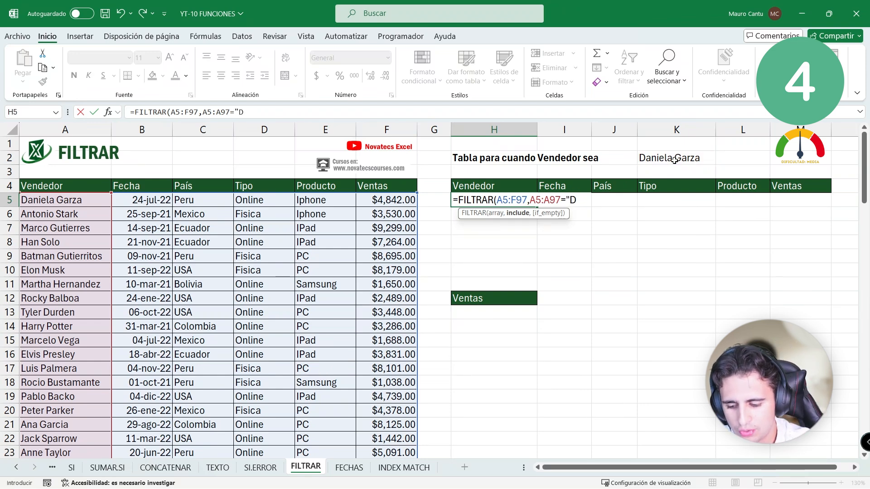
key(BackSpace)
key(BackSpace)
key(BackSpace)
key(BackSpace)
key(BackSpace)
key(BackSpace)
key(BackSpace)
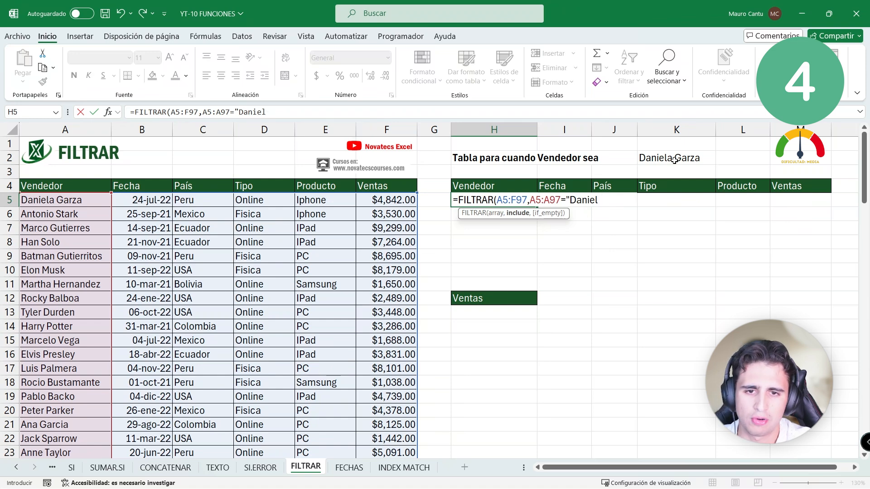
click(674, 159)
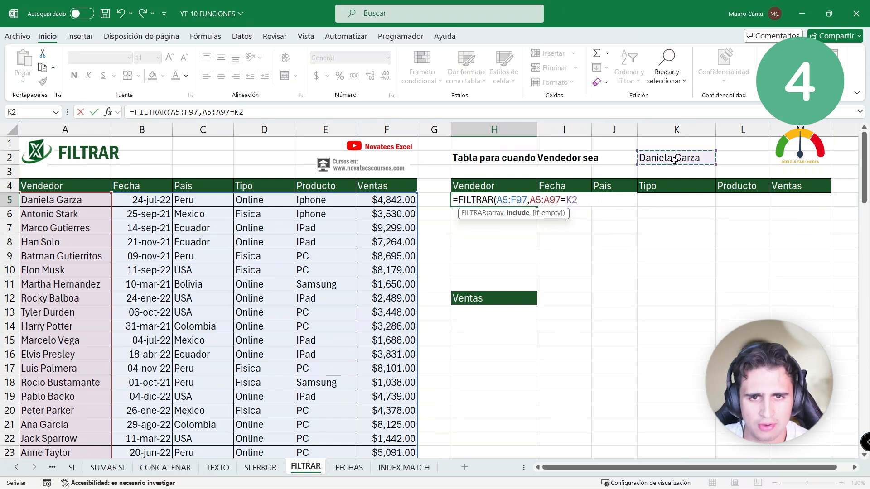
- Close and enter the FILTRAR formula in H5, then select its spilled results
text())
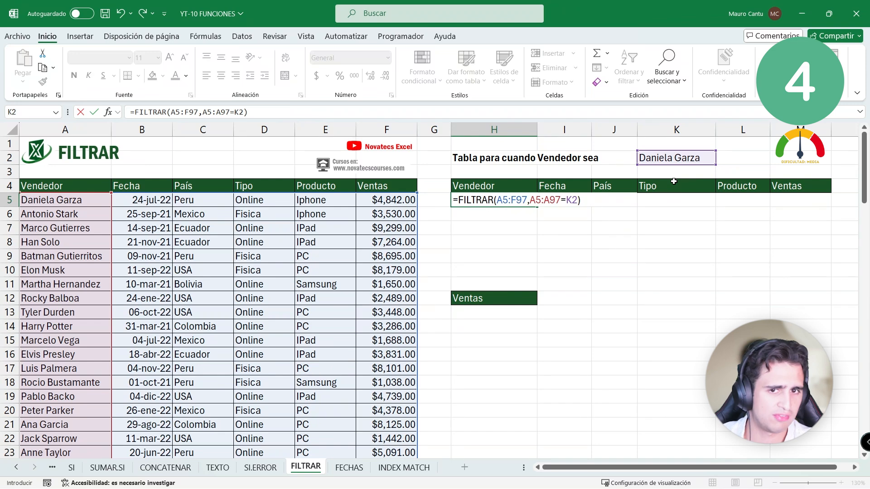
key(Return)
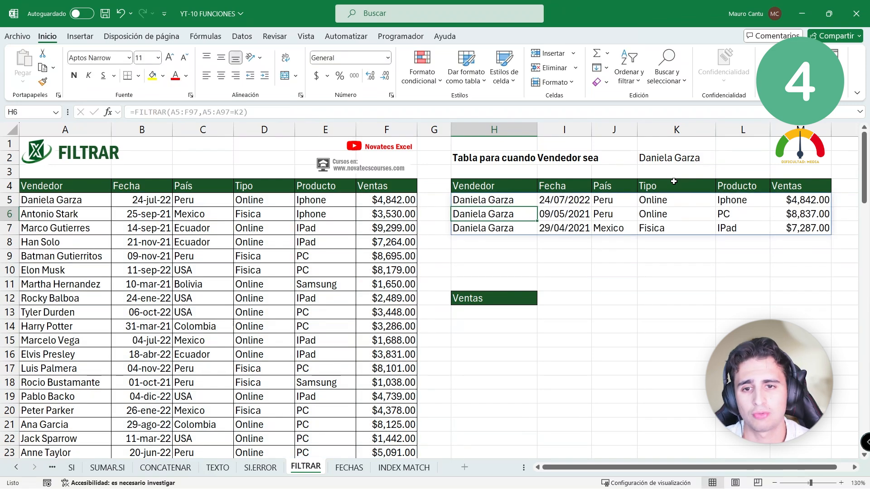
drag(465, 199, 577, 228)
drag(629, 467, 562, 467)
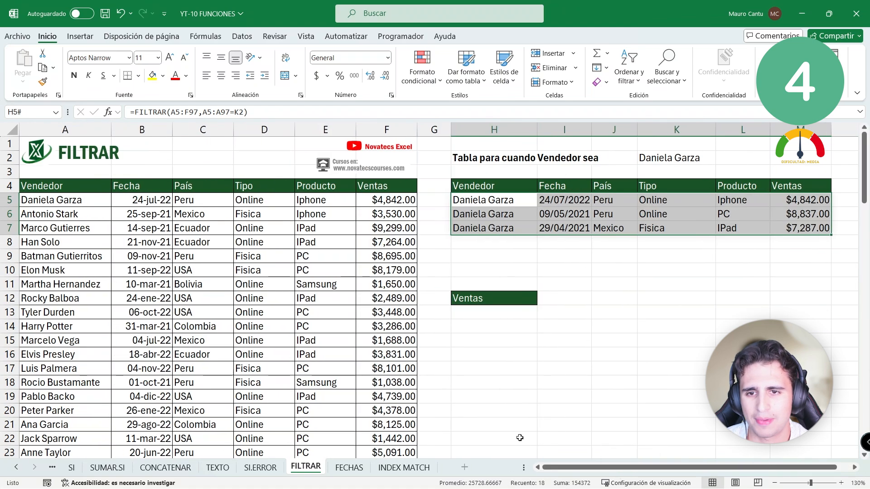
- Test the filtered table by setting the K2 vendor selector to Han Solo and then Elon Musk
click(691, 159)
click(720, 159)
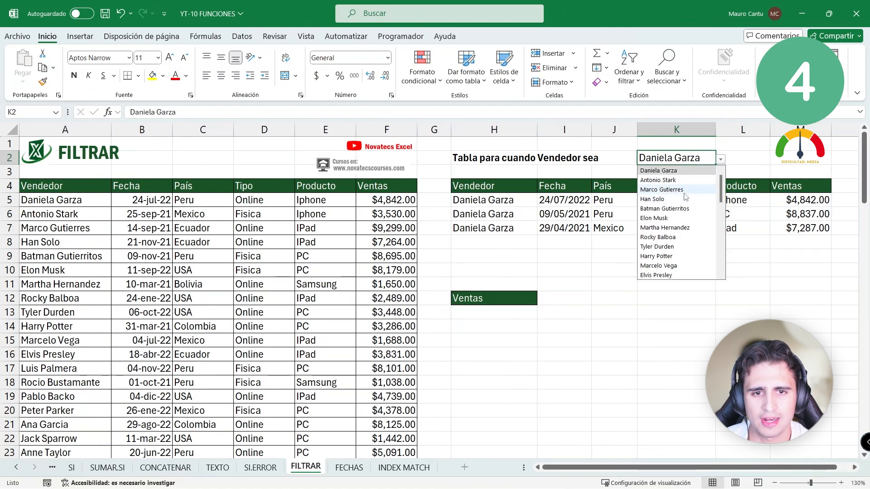
click(653, 199)
click(721, 159)
click(683, 218)
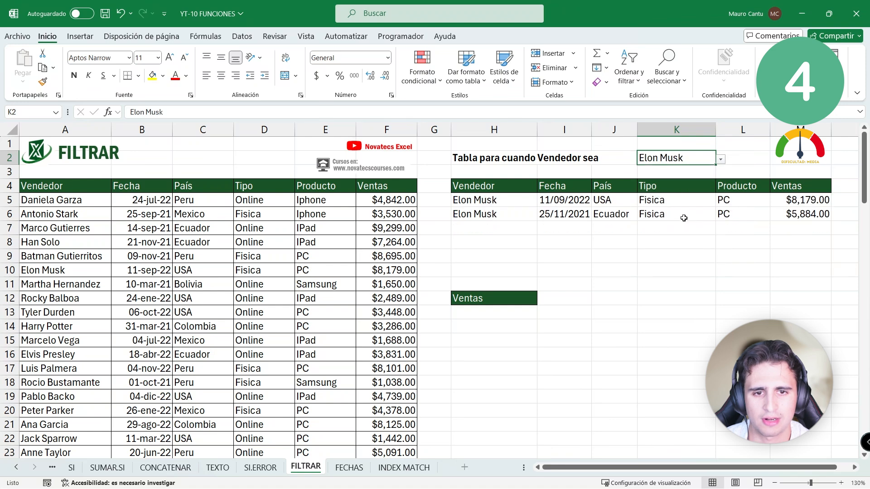
drag(534, 199, 783, 216)
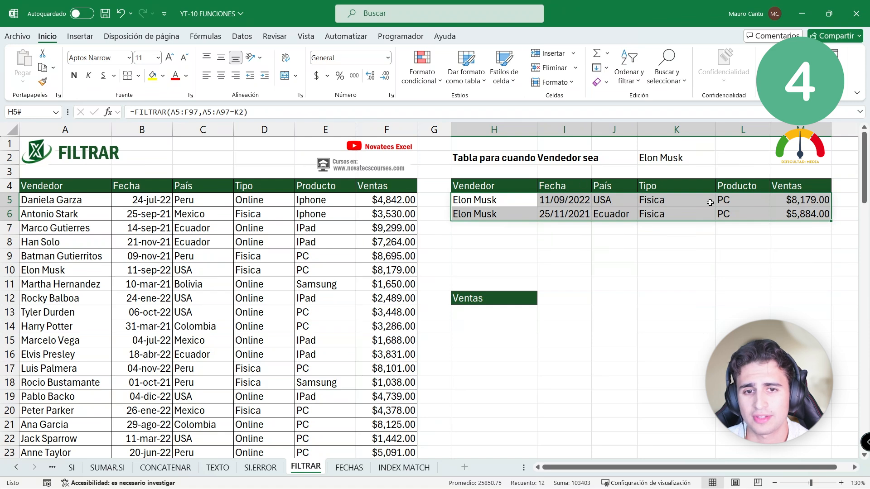
- Start a second FILTRAR formula in H13, under the Ventas heading, with F5:F97 as its array
click(471, 198)
click(497, 309)
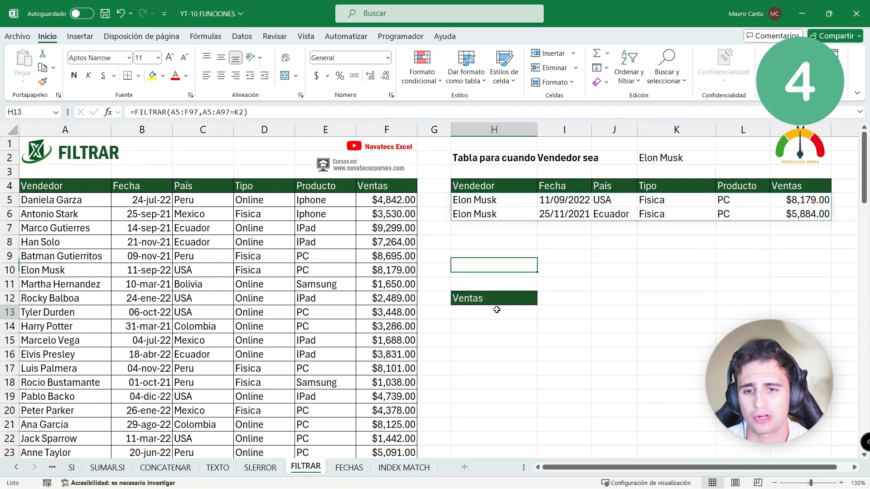
drag(497, 309, 497, 363)
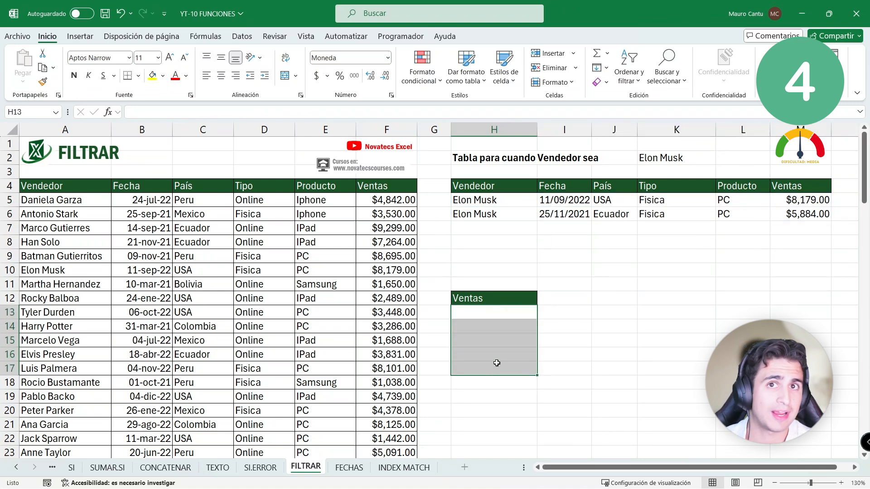
click(501, 312)
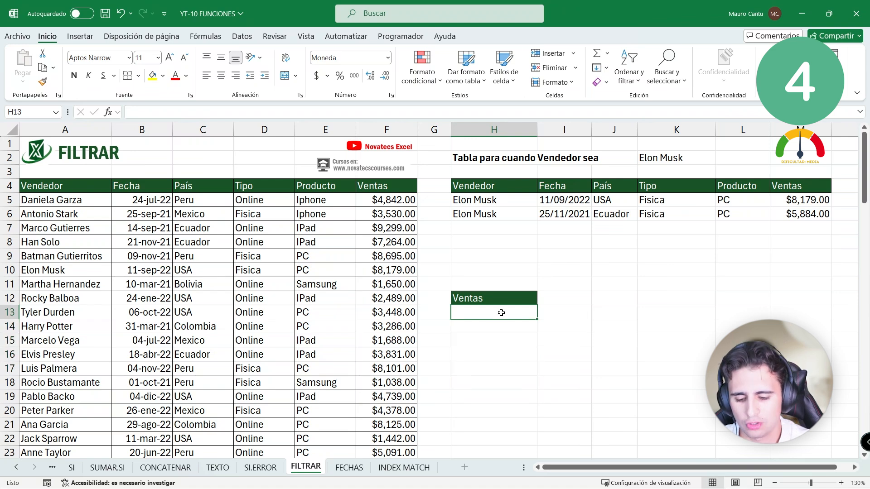
text(=fil)
key(Down)
key(Down)
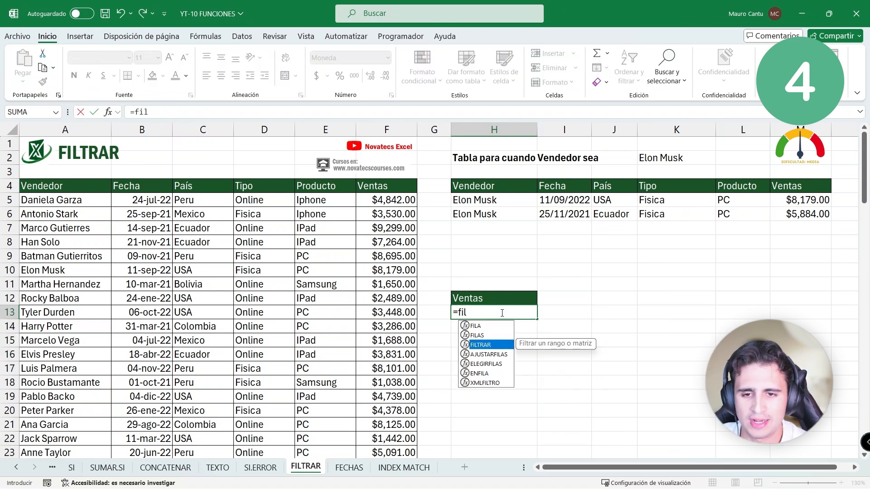
key(Tab)
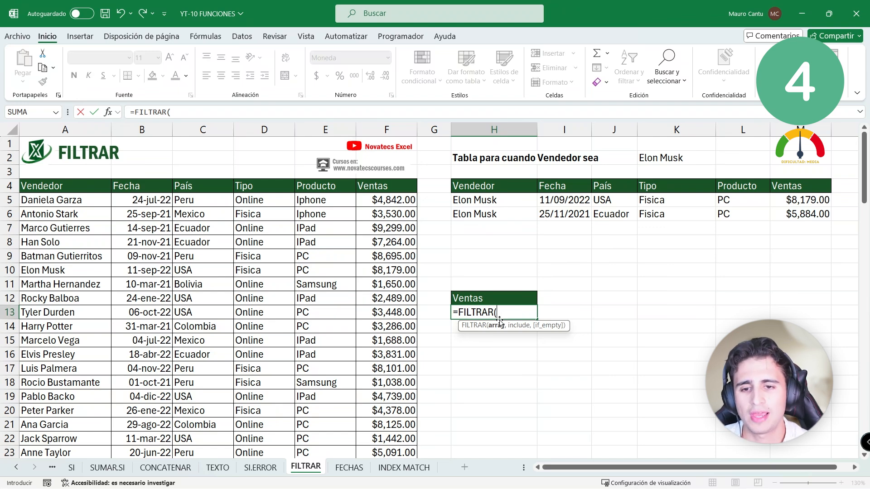
click(376, 199)
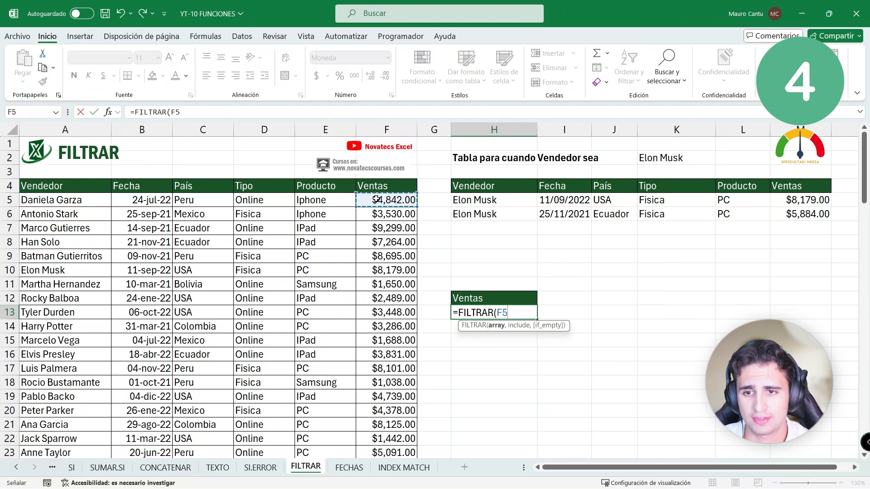
key(ctrl+shift+Down)
scroll(438, 177, up, 20)
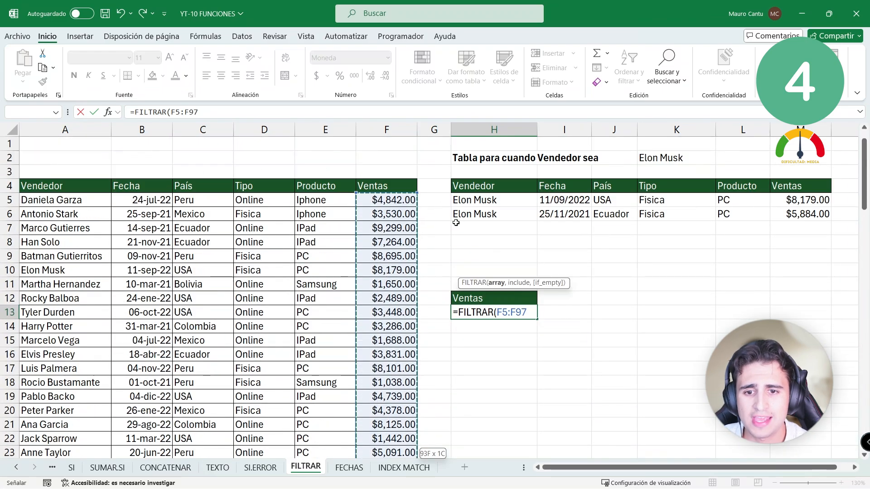
text(,)
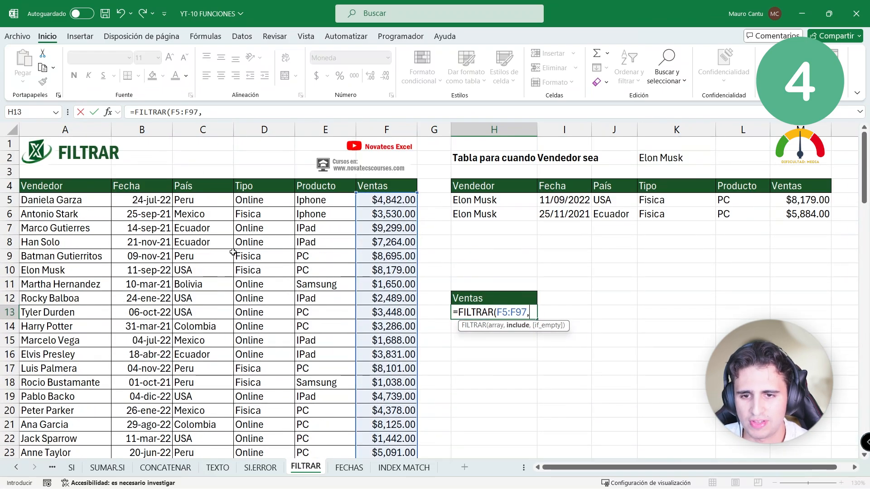
- Complete the H13 FILTRAR formula with the condition A5:A97=K2 and enter it
click(55, 199)
key(ctrl+shift+Down)
scroll(668, 284, up, 20)
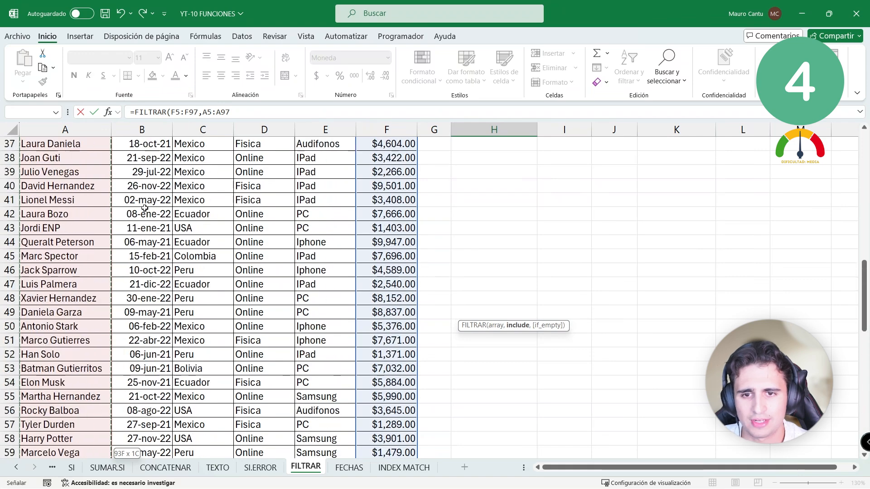
text(=)
click(663, 159)
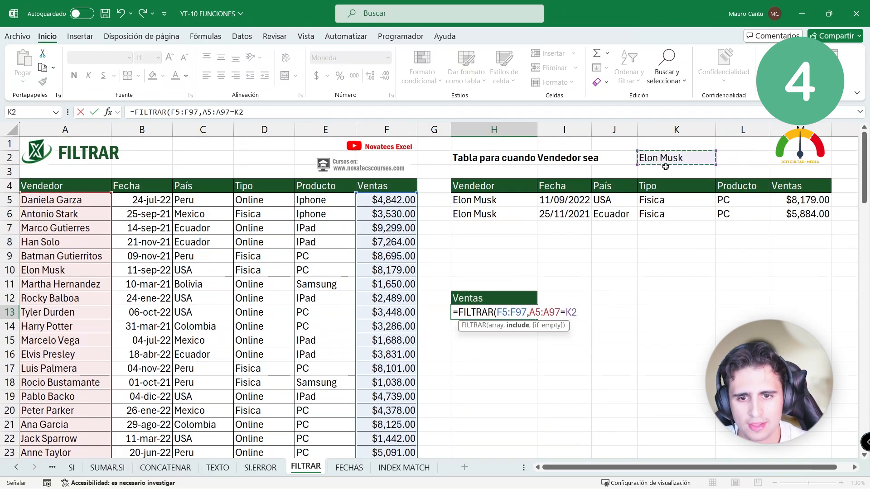
text())
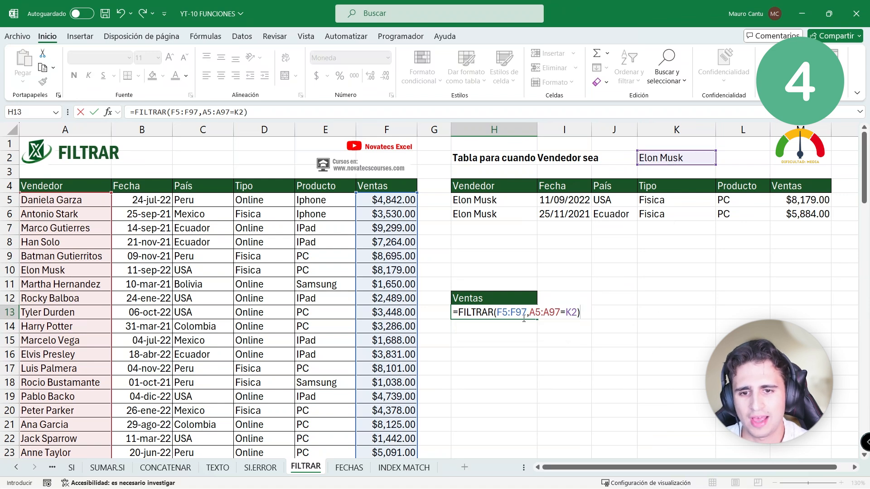
click(525, 313)
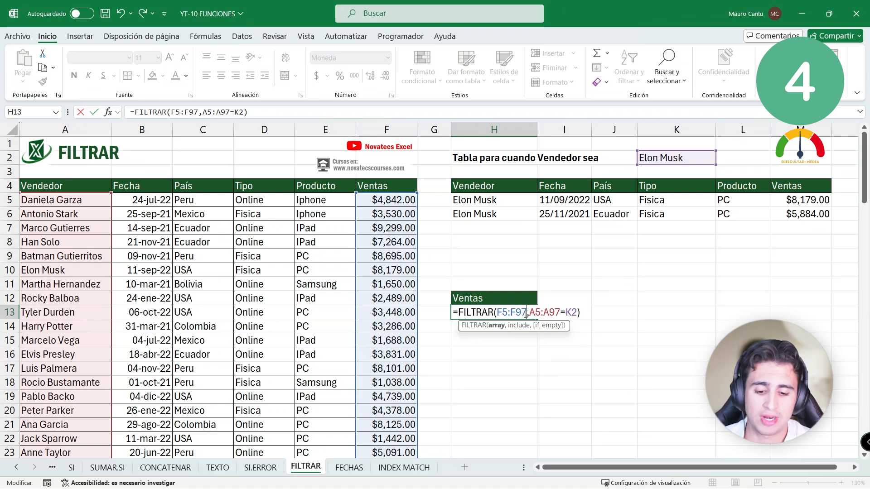
key(Return)
- Compare the sales in H13:H14 with those in M5:M6, then test both formulas with several vendors in K2
drag(521, 313, 520, 326)
drag(791, 201, 791, 214)
click(677, 158)
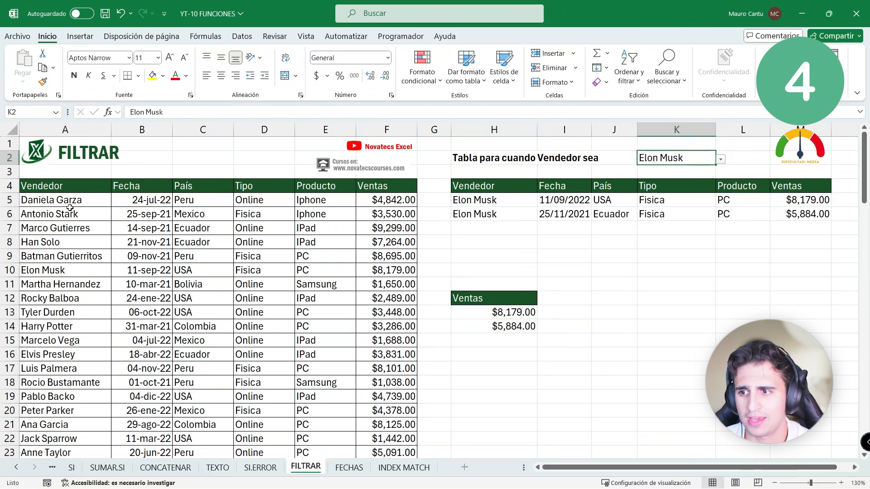
click(720, 159)
click(666, 247)
click(721, 159)
click(666, 224)
click(721, 159)
click(700, 180)
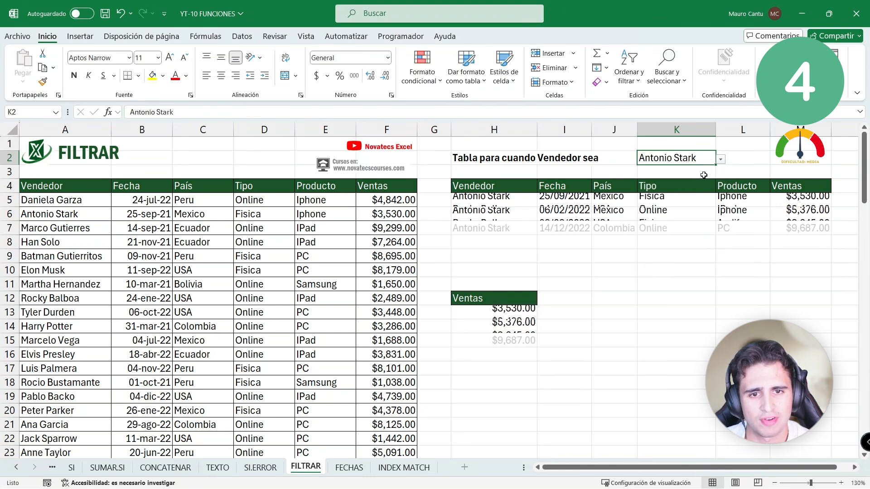
click(721, 159)
click(707, 168)
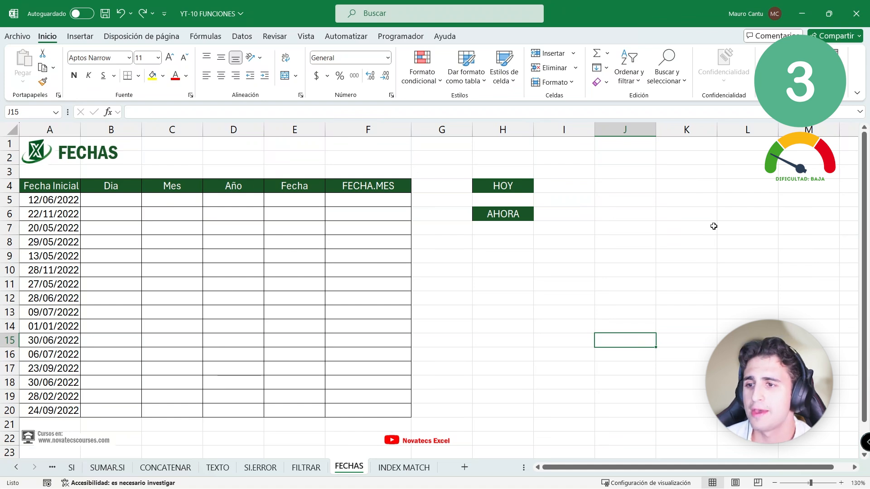
- Format the Fecha Inicial dates in A5:A20 on the FECHAS sheet as General
drag(76, 196, 74, 410)
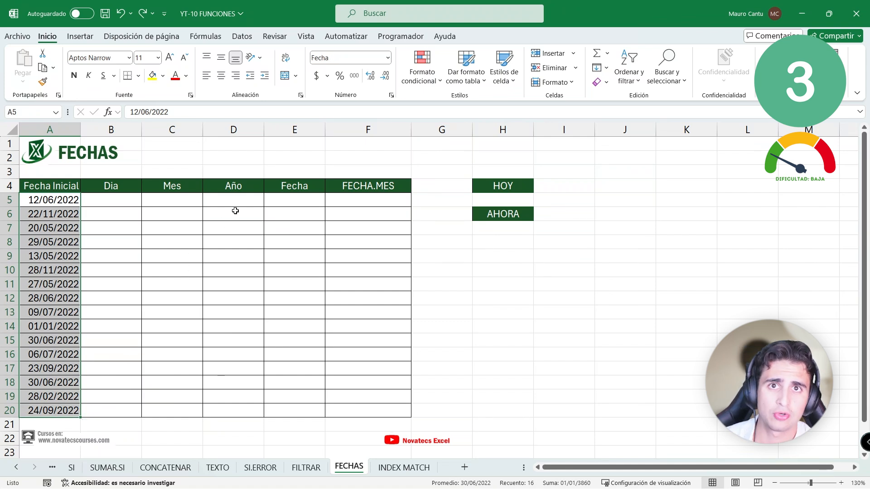
click(388, 57)
click(386, 77)
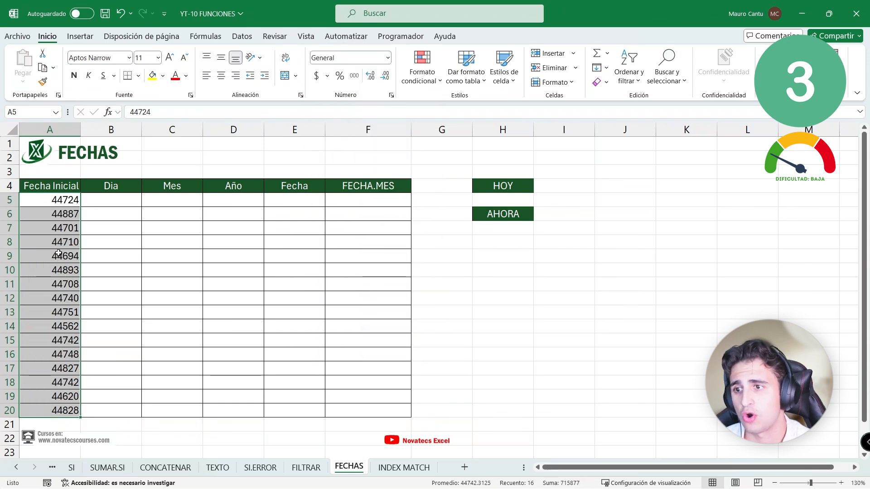
click(68, 204)
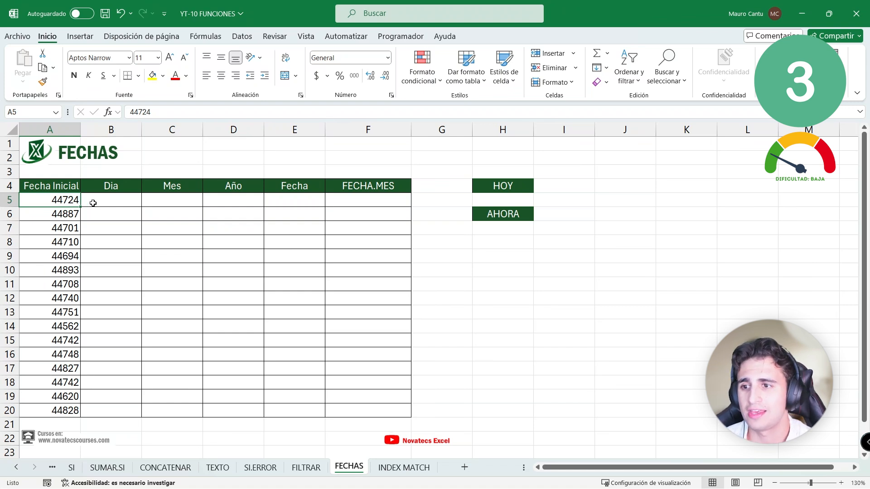
- Enter 1 in B5 and format the cell as a short date
click(92, 201)
text(1)
key(Return)
click(124, 200)
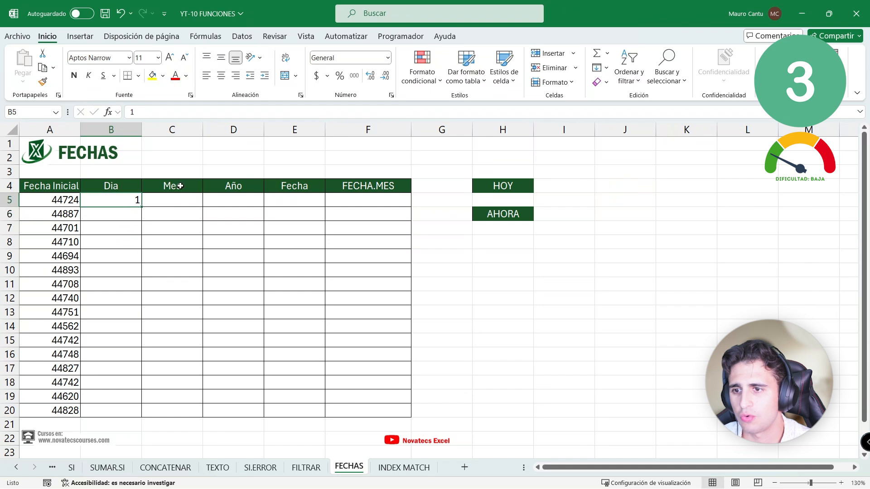
click(388, 58)
click(361, 185)
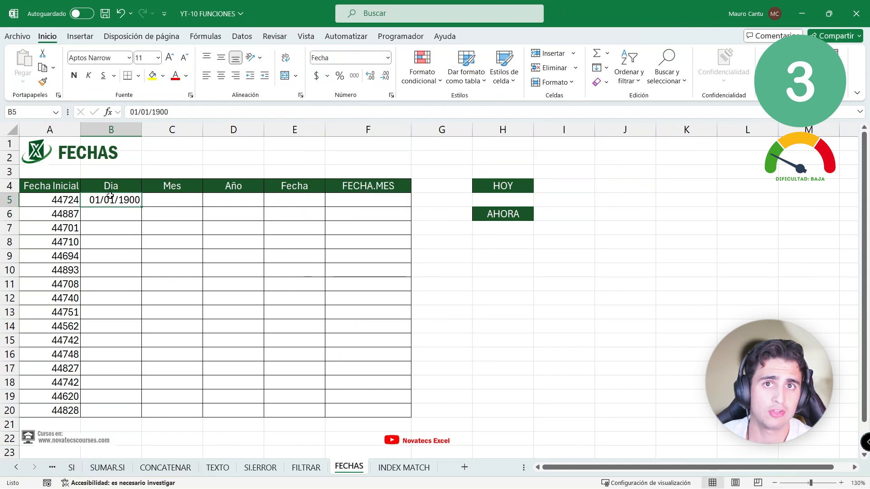
- Try the value 5 in the date-formatted cell B5, undo that entry, and return B5 to General format
text(5)
key(Return)
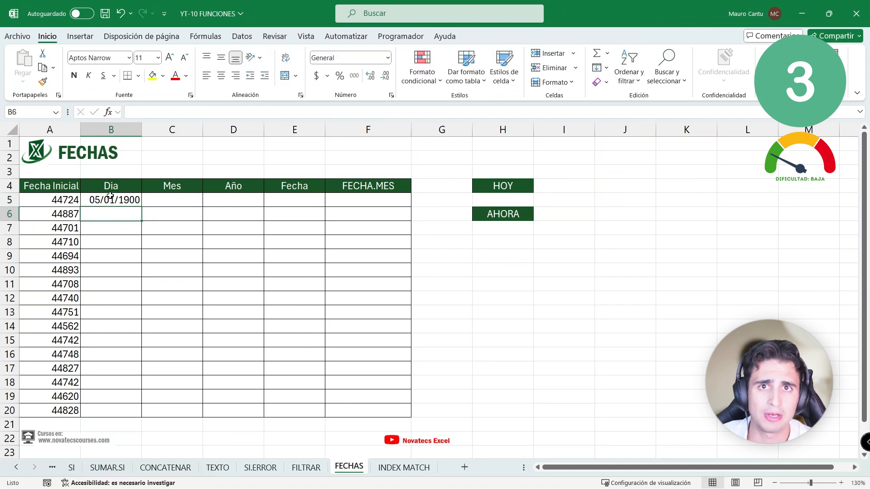
click(111, 196)
key(ctrl+z)
key(ctrl+shift+asciitilde)
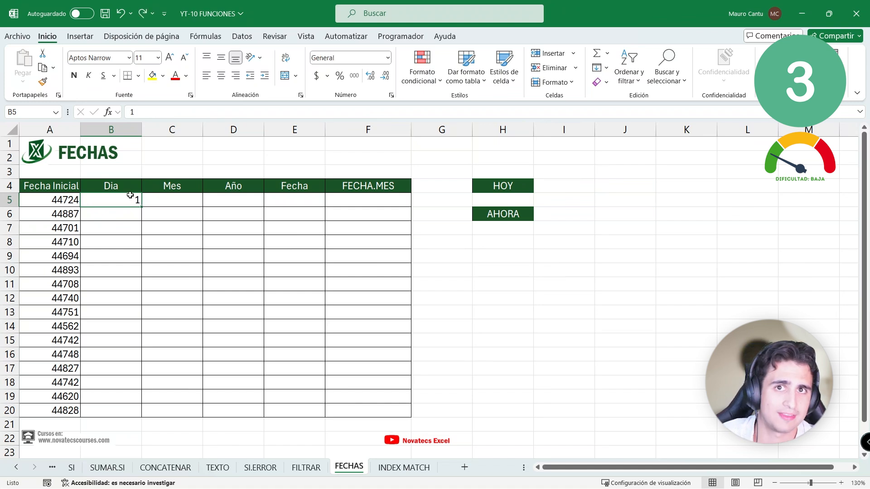
- Clear the test value from B5 and undo the earlier changes until A5:A20 is back in date format
key(Delete)
click(152, 230)
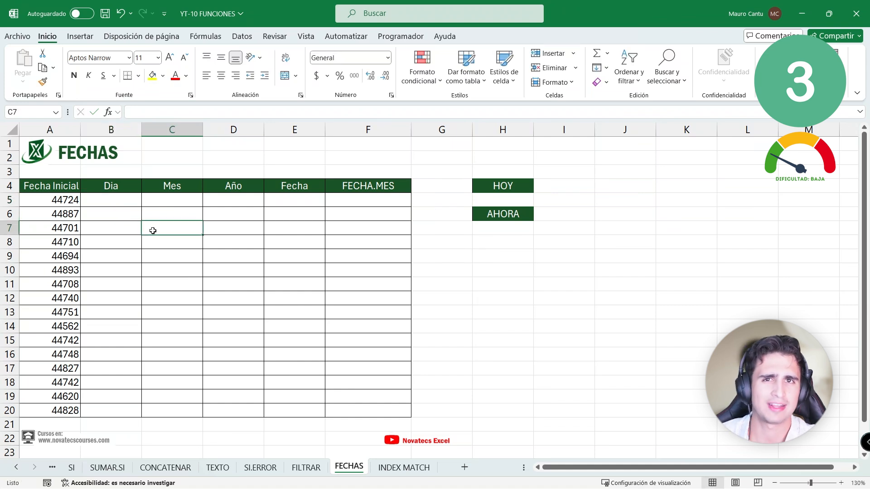
key(ctrl+z)
key(ctrl+z)
key(ctrl+z)
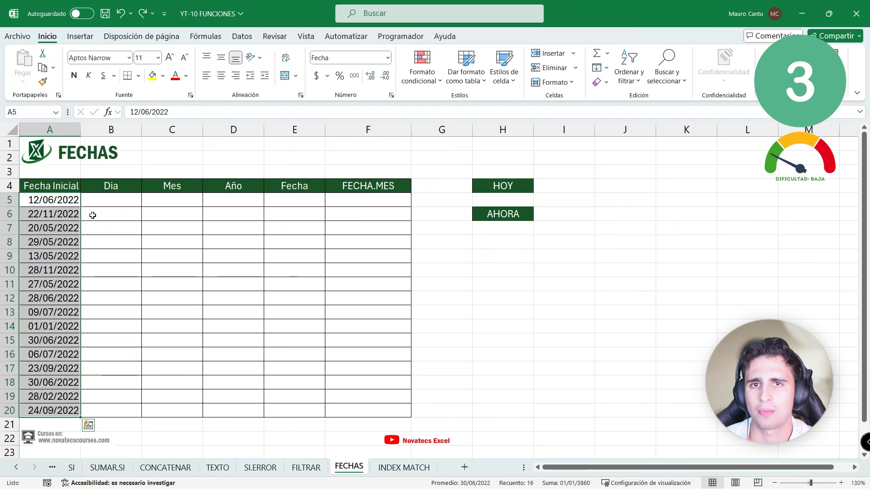
- Enter =DIA(A5) in B5 to extract the day from the initial date
click(112, 202)
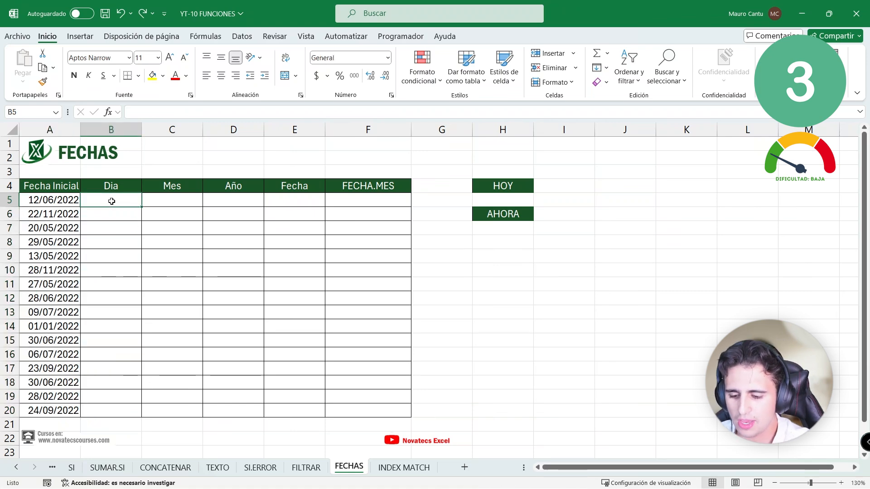
text(=DIA()
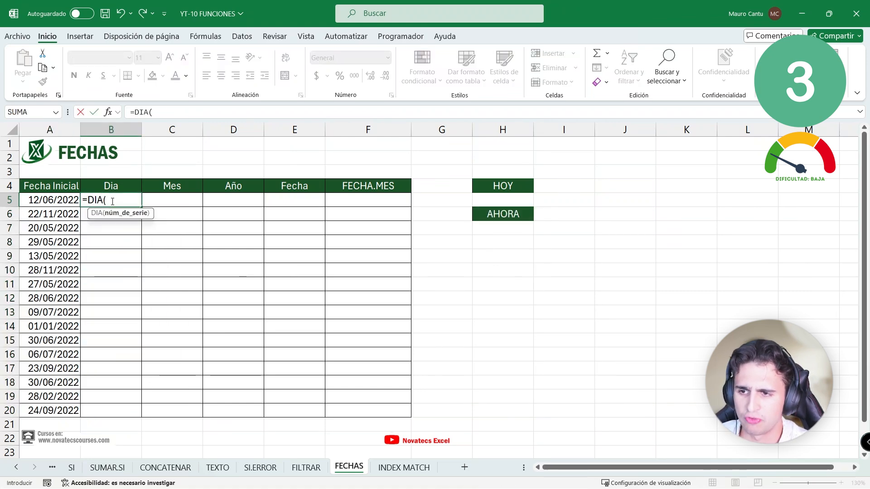
key(Left)
key(Tab)
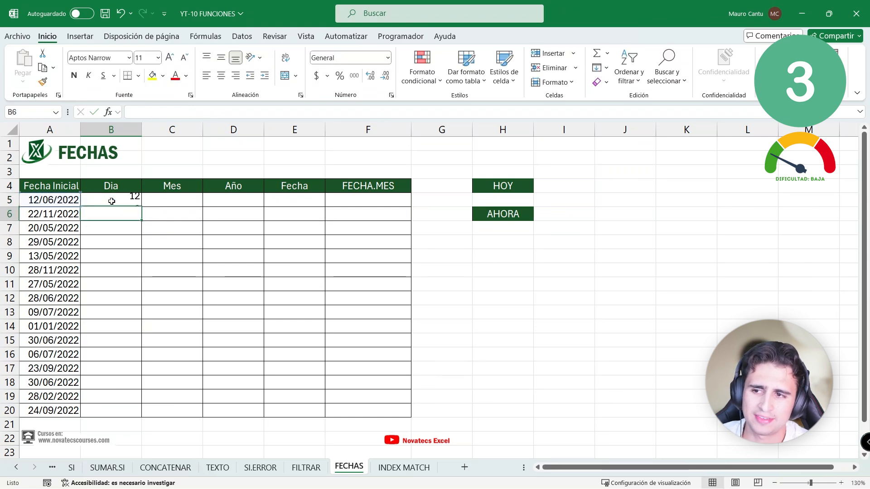
- Enter =MES(A5) in C5 to extract the month from the initial date
text(=MES()
key(Left)
key(Left)
key(Return)
key(Up)
key(Right)
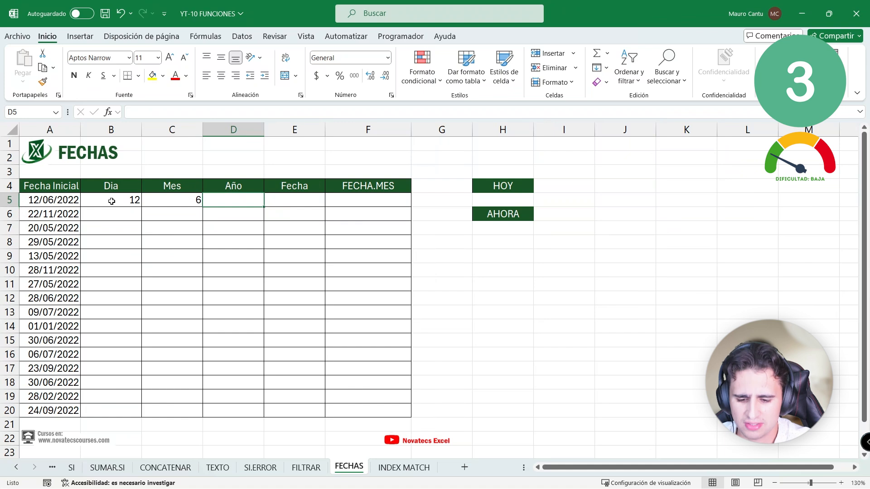
- Enter =AÑO(A5) in D5 and fill the B5:D5 formulas down to row 20
text(=AÑO()
key(Left)
key(Left)
key(Left)
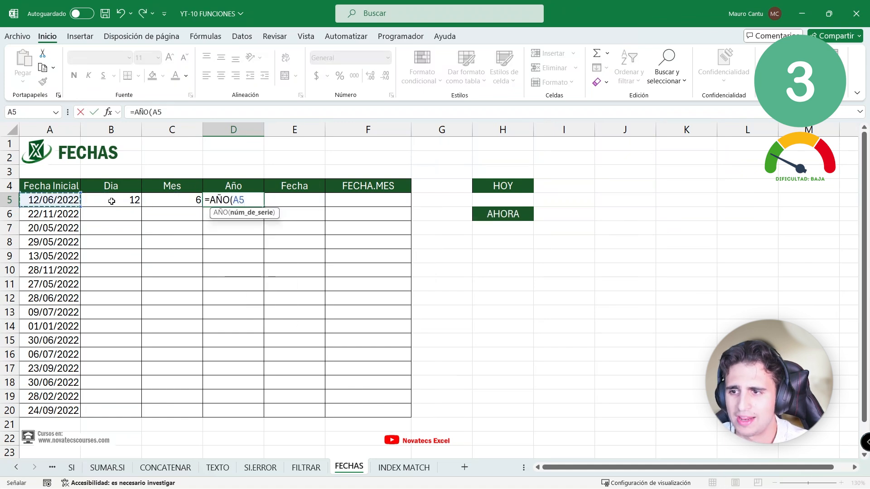
key(Return)
drag(112, 202, 240, 200)
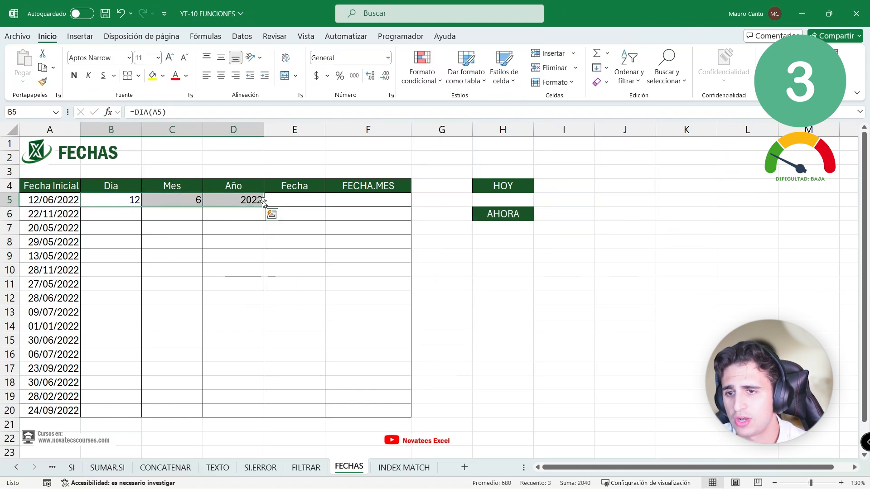
double_click(263, 207)
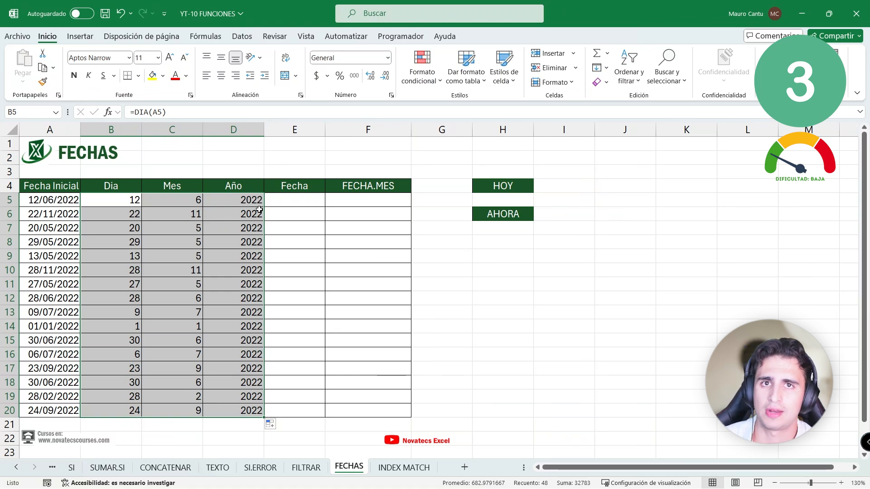
- Rebuild the date in E5 with =FECHA(D5,C5,B5) and fill the formula down to E20
click(285, 196)
text(=FECHA()
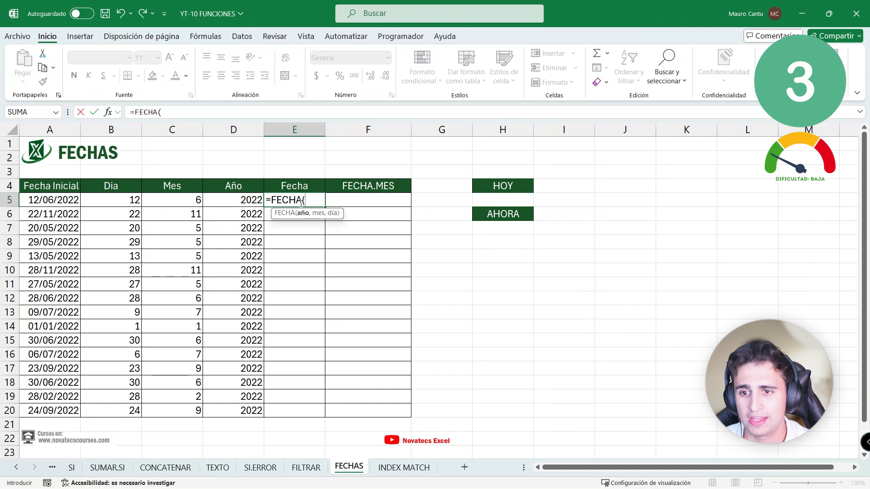
click(216, 196)
text(,)
click(180, 197)
text(,)
click(131, 202)
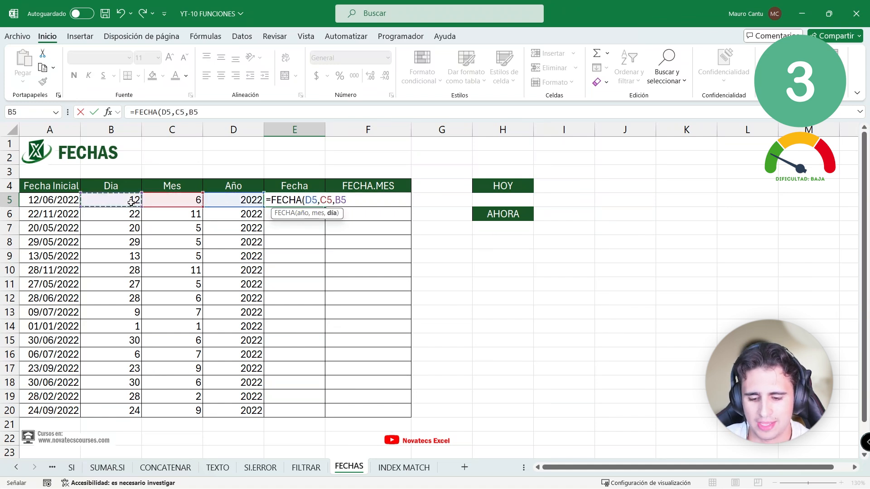
key(Return)
click(317, 199)
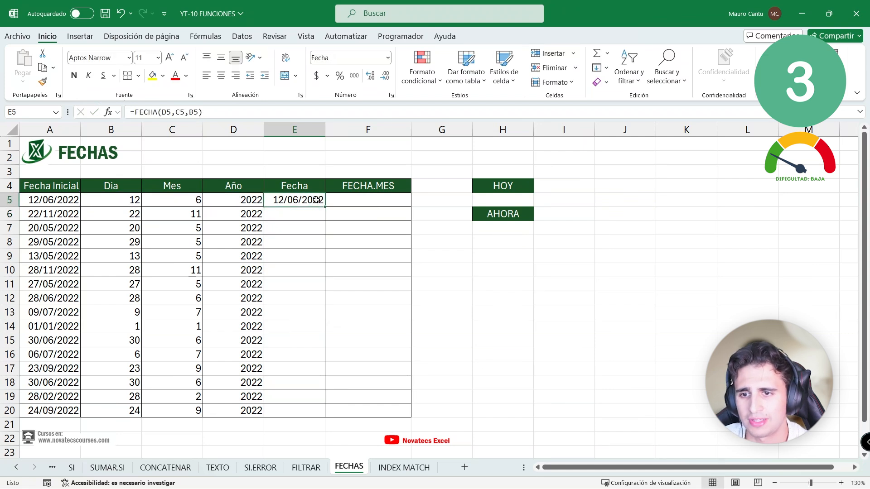
double_click(324, 206)
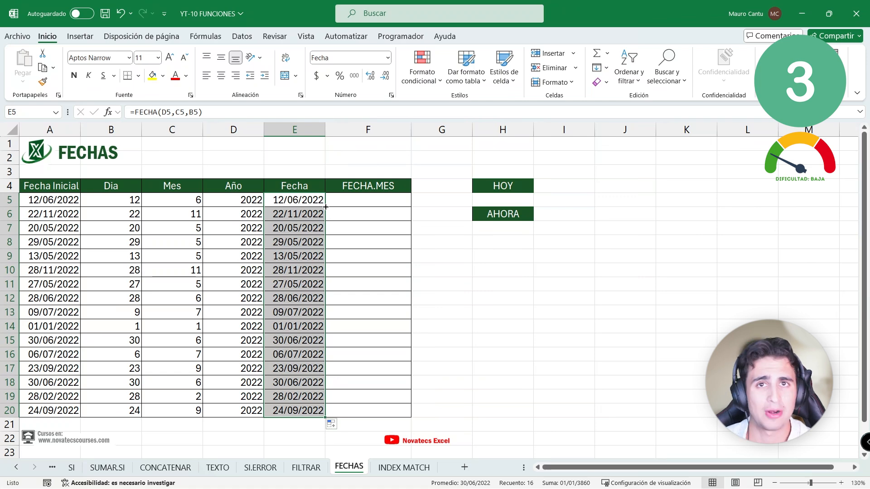
- Enter =FECHA.MES(E5,3) in F5 to add three months to the date in E5
click(399, 198)
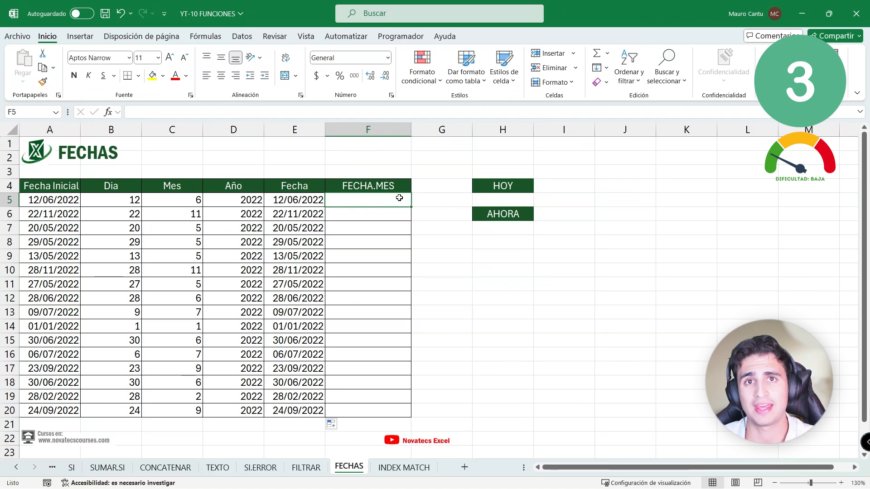
text(=FECH)
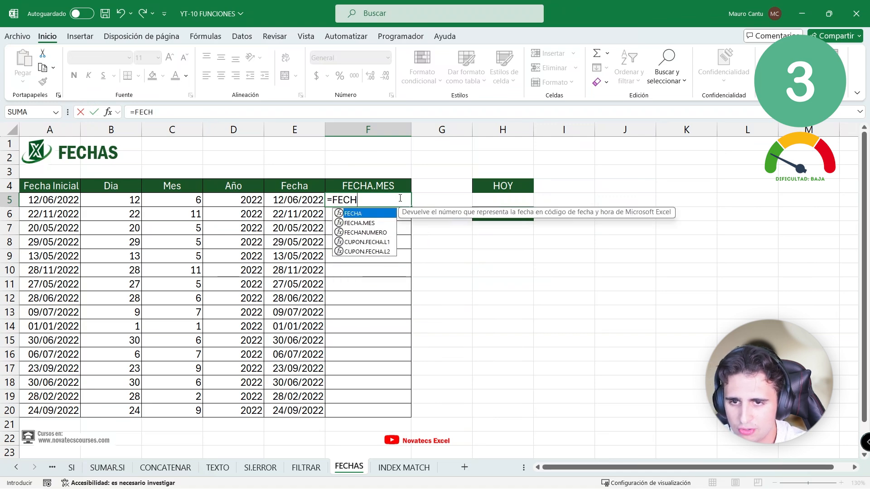
key(Down)
key(Tab)
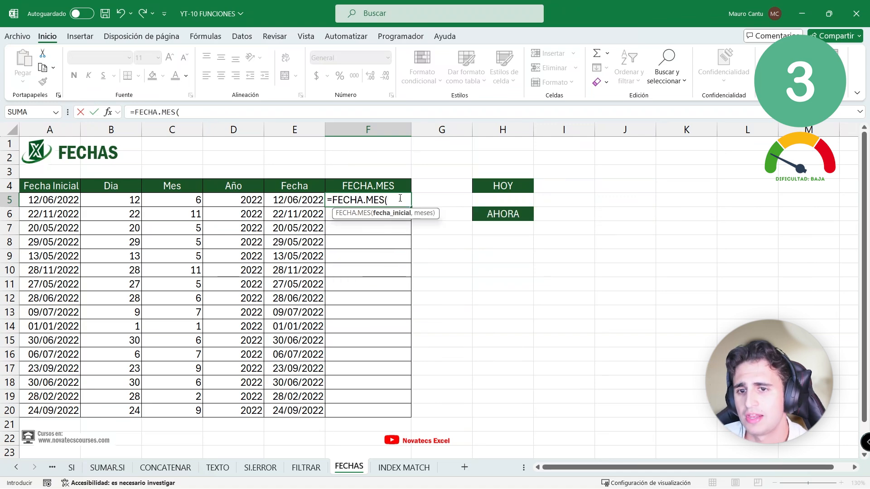
click(297, 199)
text(,)
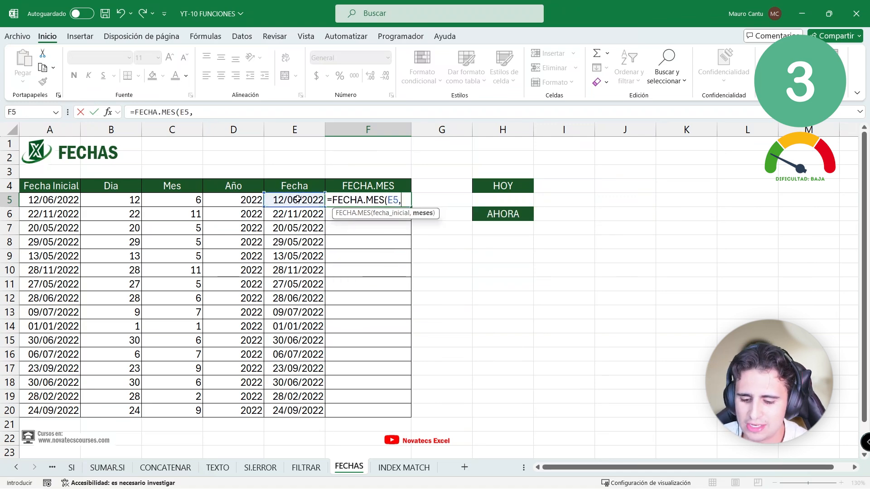
text(3)
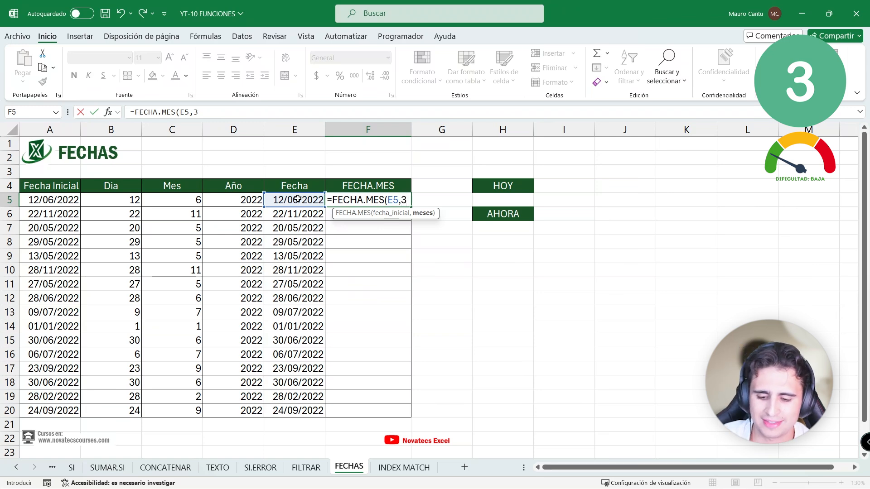
key(Return)
- Format F5 as a short date and fill its formula down to F20
click(397, 198)
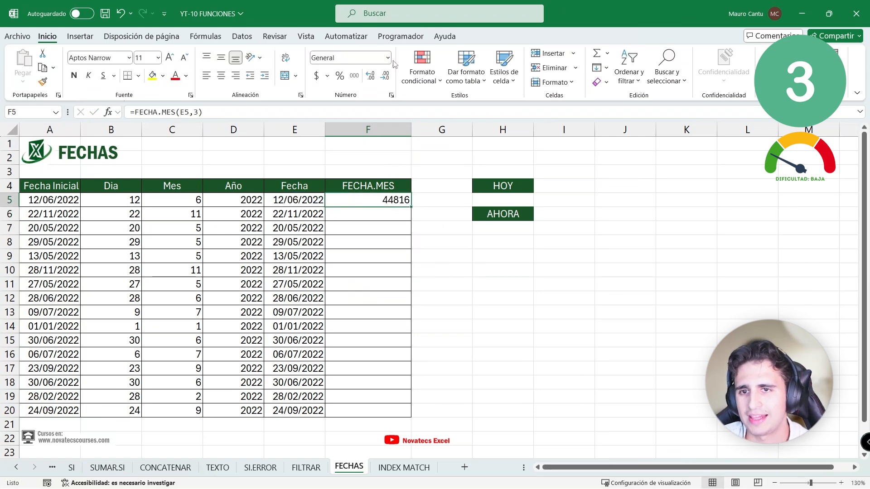
click(388, 57)
click(367, 191)
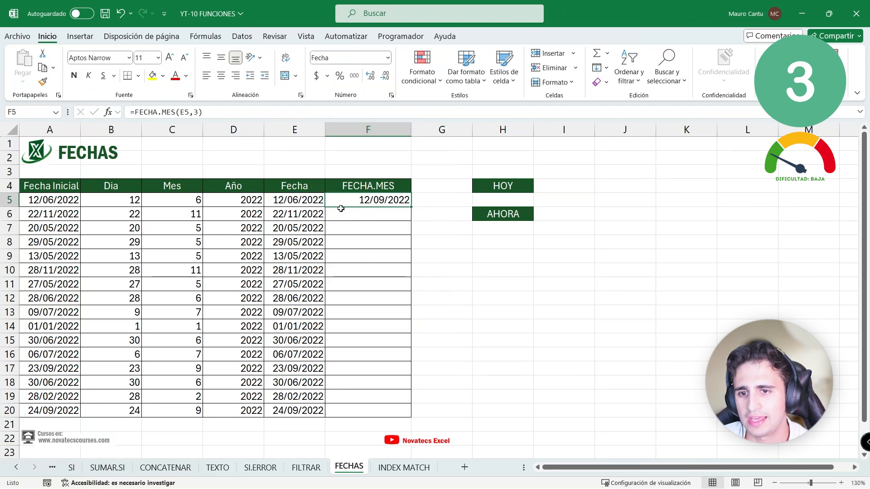
click(289, 198)
click(390, 199)
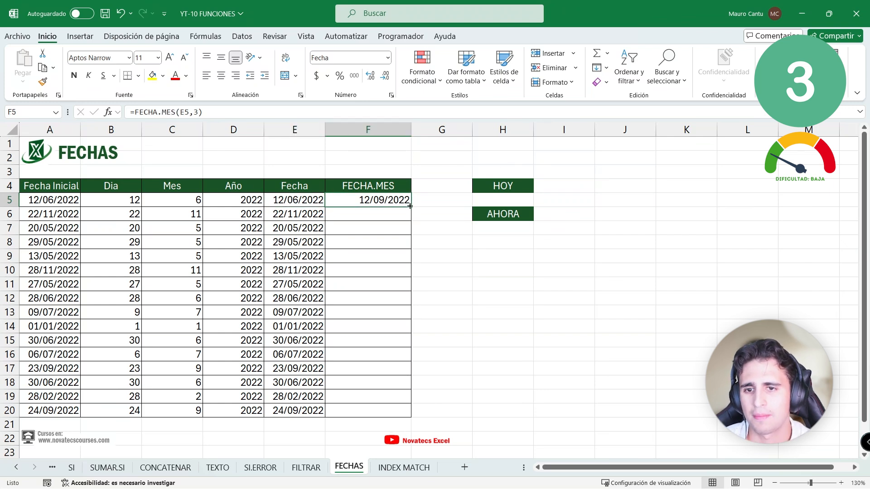
double_click(410, 206)
- Change the months argument of the FECHA.MES formula in F6 to -3
click(393, 200)
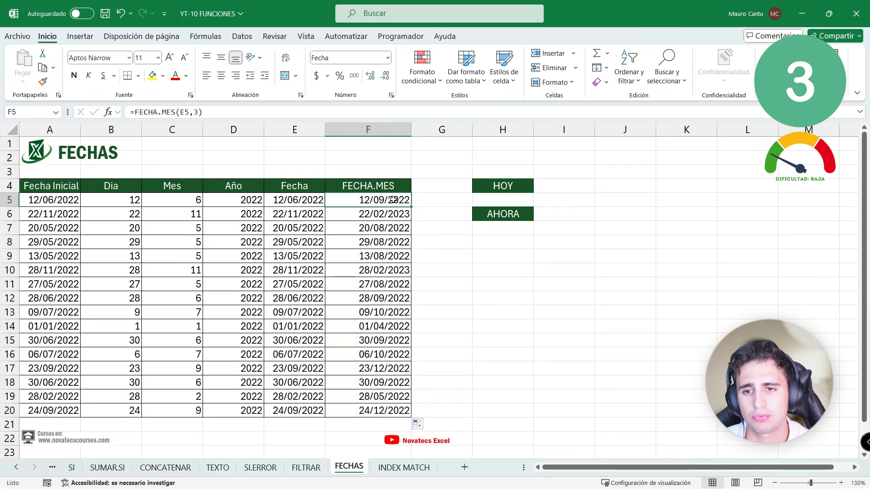
double_click(394, 214)
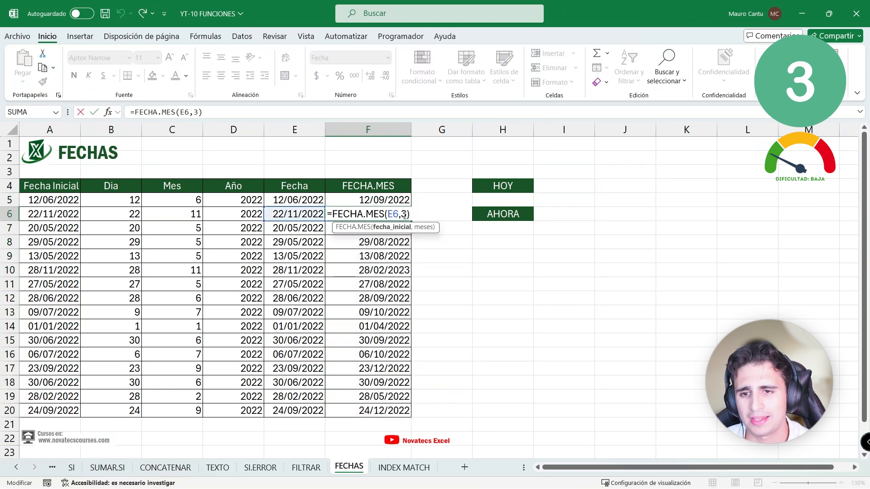
text(-)
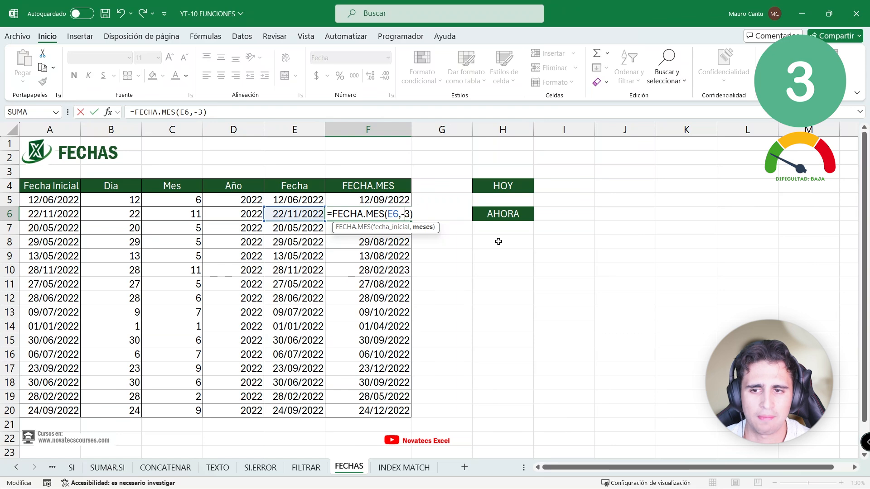
key(Return)
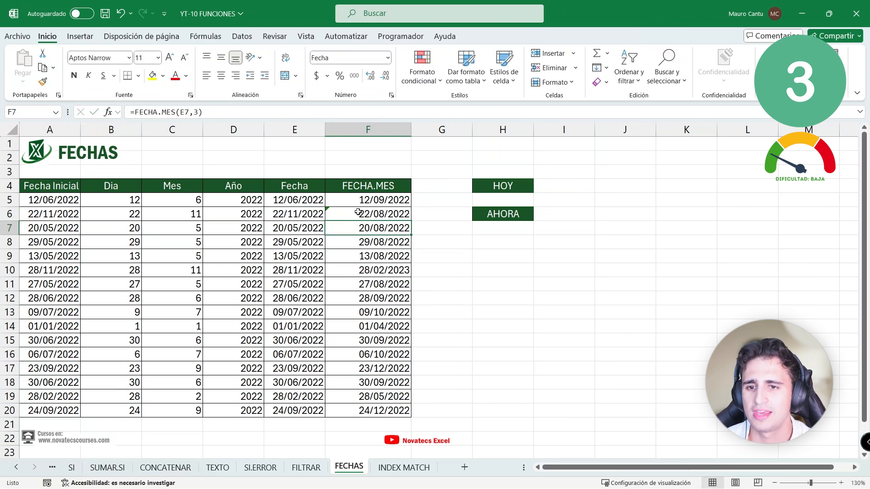
drag(369, 202, 371, 222)
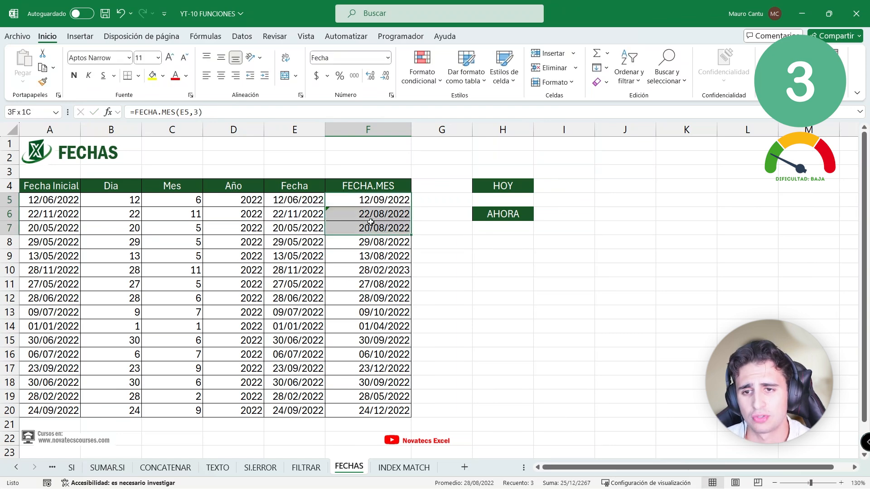
- Enter the date 01/01/2024 in H9 and the formula =FECHA.MES(H9,1) in I9
click(507, 256)
text(1)
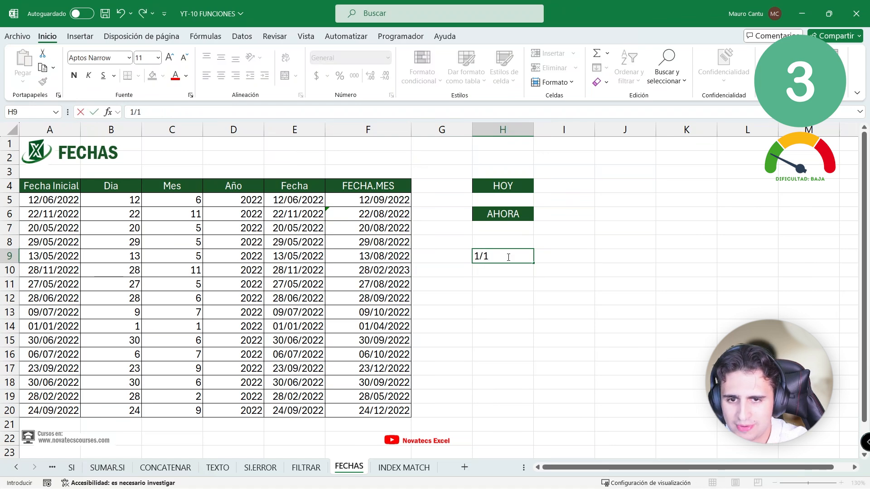
text(/01/2024)
key(Tab)
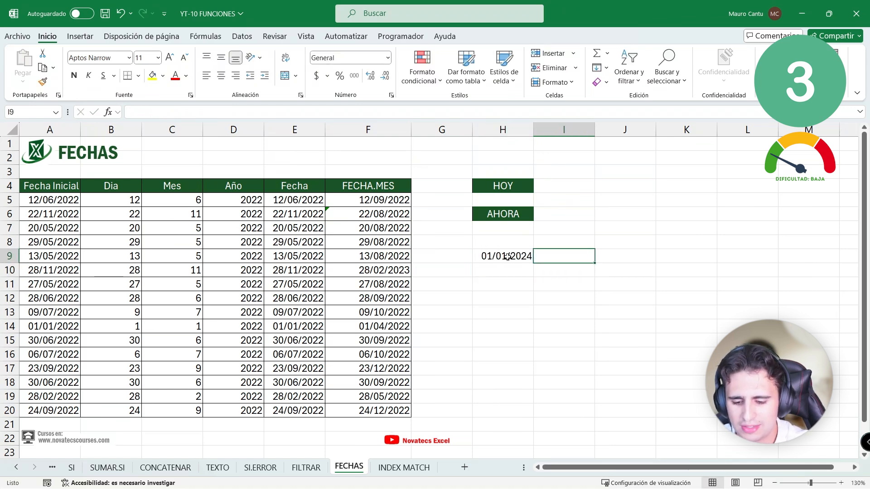
text(=FECHA.MES()
click(508, 256)
text(;1))
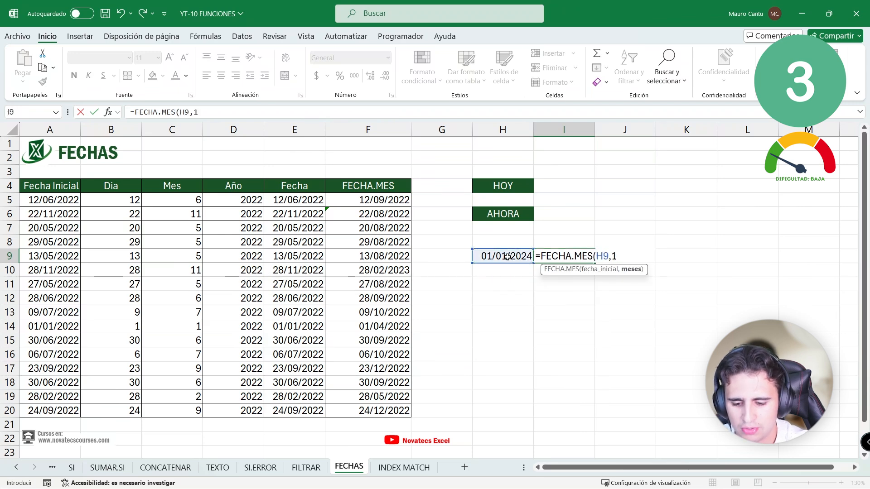
key(Return)
- Copy the date format of H9 to I9
click(538, 252)
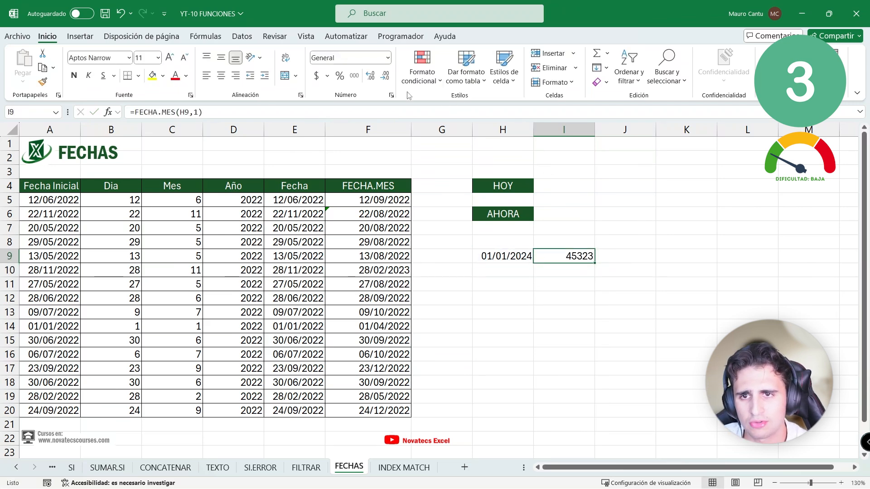
click(481, 257)
click(42, 82)
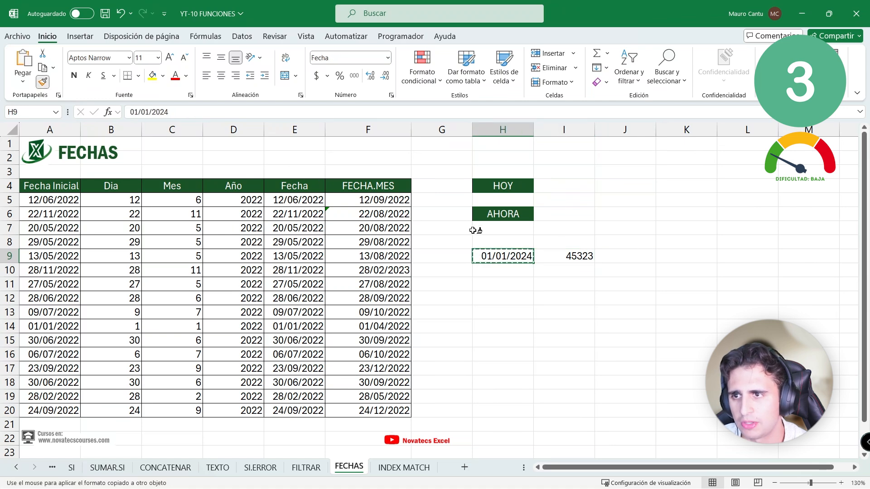
click(569, 255)
- Fill the I9 formula across row 9 to U9 to build a series of monthly dates
click(523, 254)
click(566, 256)
drag(595, 262, 659, 260)
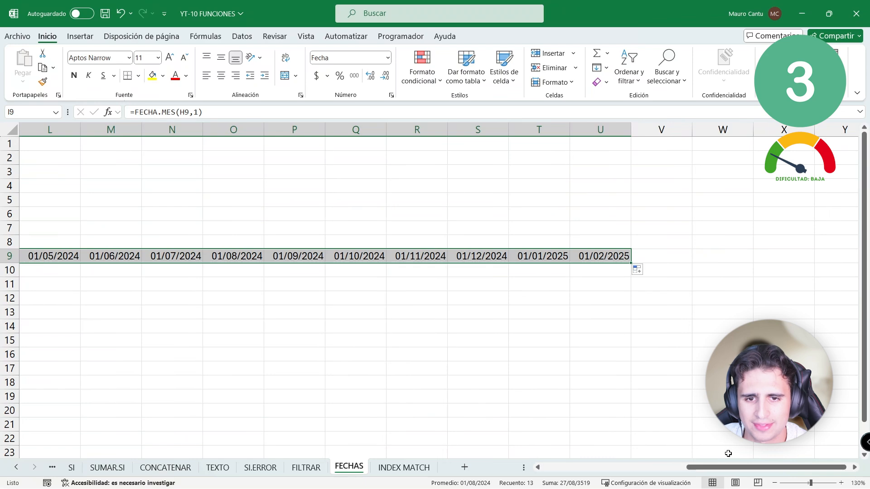
drag(725, 467, 581, 473)
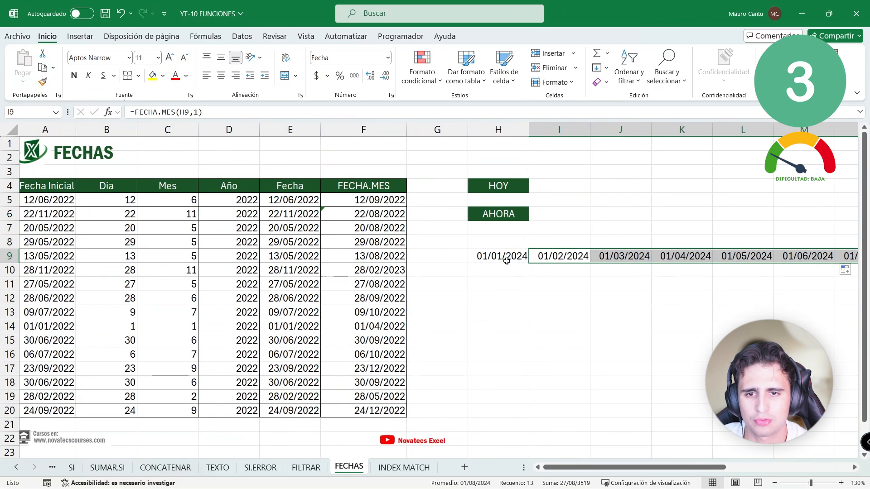
drag(504, 257, 620, 257)
drag(584, 468, 582, 468)
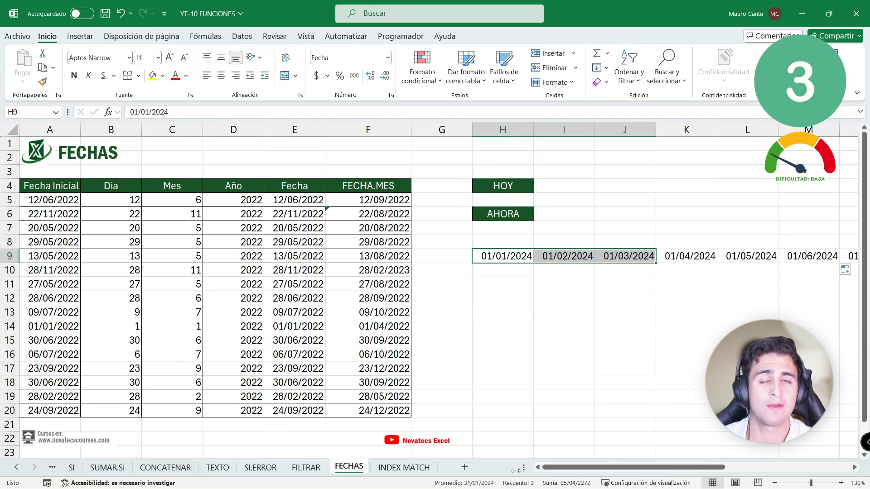
- Enter the formula =HOY() in I4, beside the HOY label
click(554, 182)
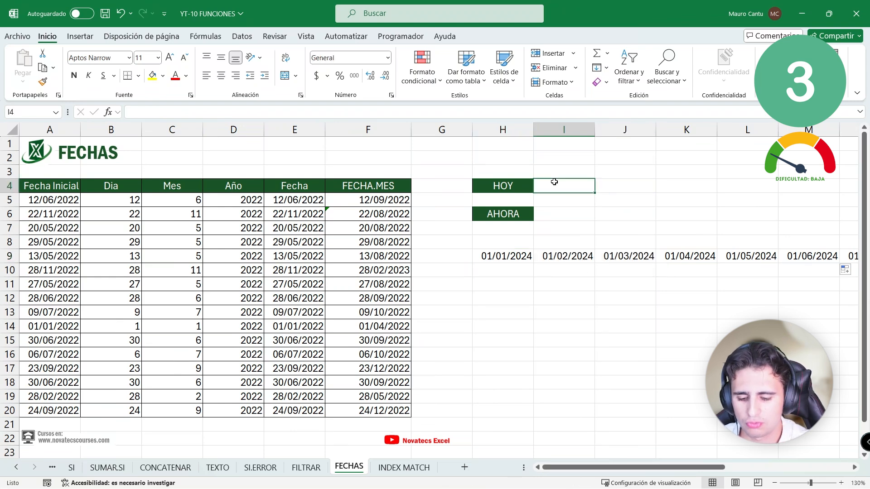
text(=HOY())
key(Return)
click(554, 182)
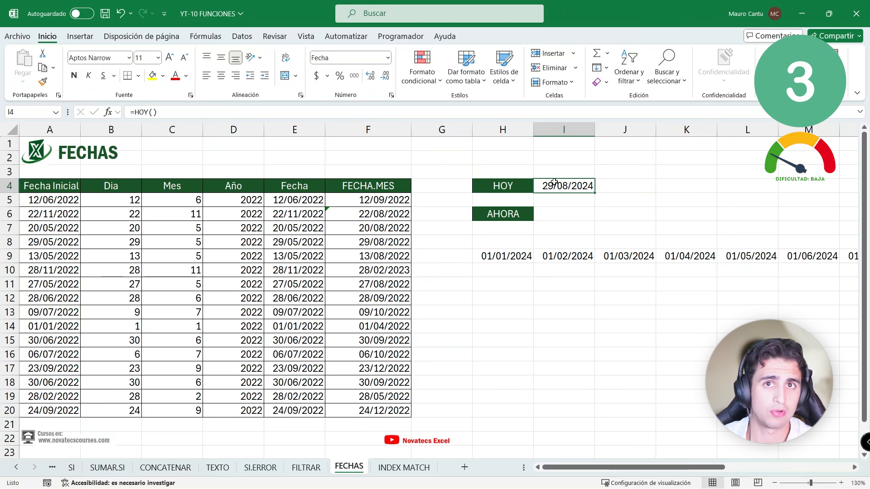
- Enter the formula =AHORA() in I6, beside the AHORA label
key(Down)
key(Down)
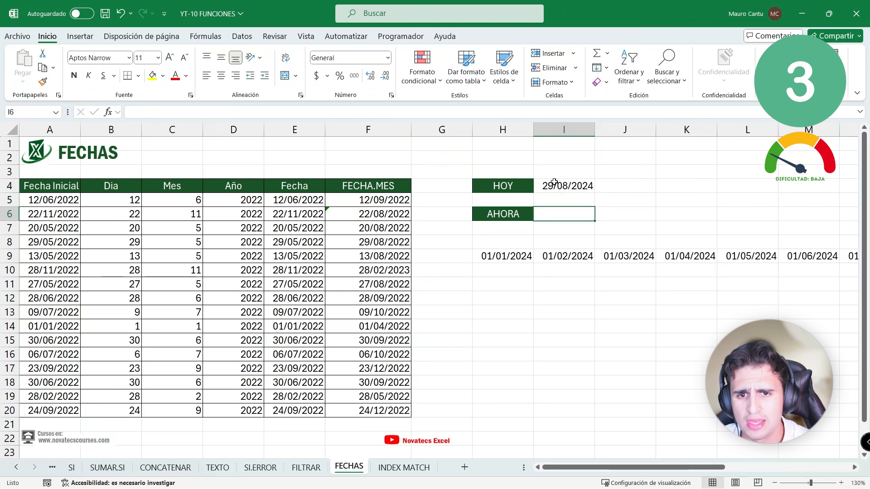
text(=AHORA()
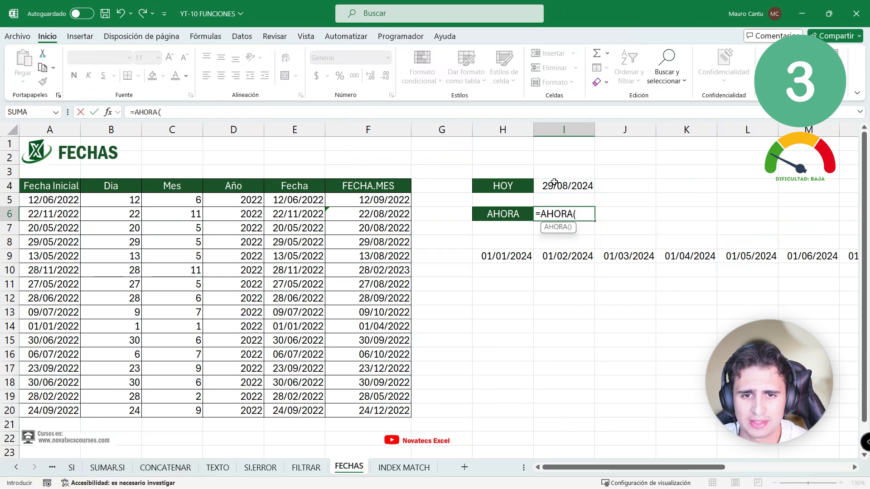
text())
key(Return)
key(Up)
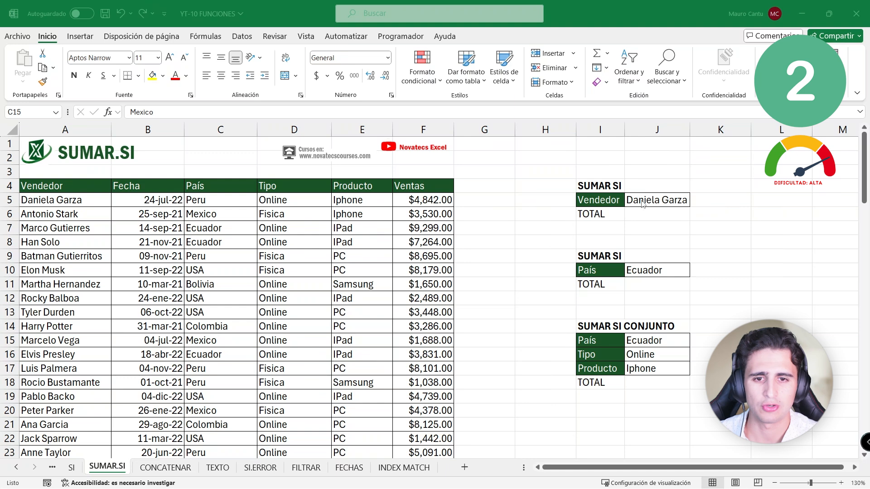
- Start a SUMAR.SI formula in J6 with the Vendedor range A5:A97 and the criterion J5
click(643, 216)
text(=SUMAR.SI()
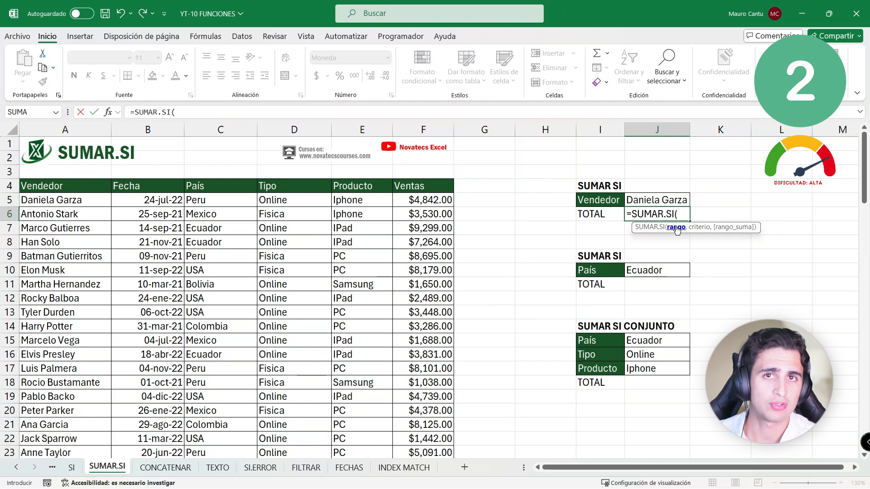
click(71, 204)
scroll(71, 204, down, 1)
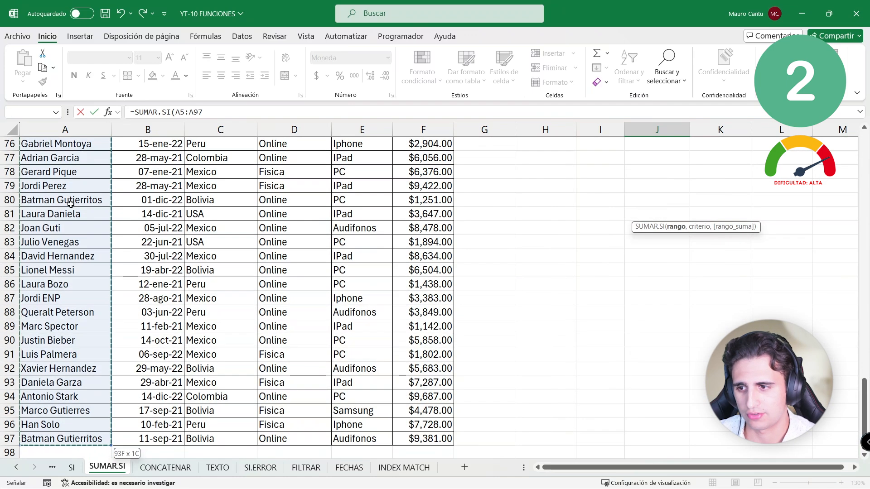
scroll(486, 345, up, 20)
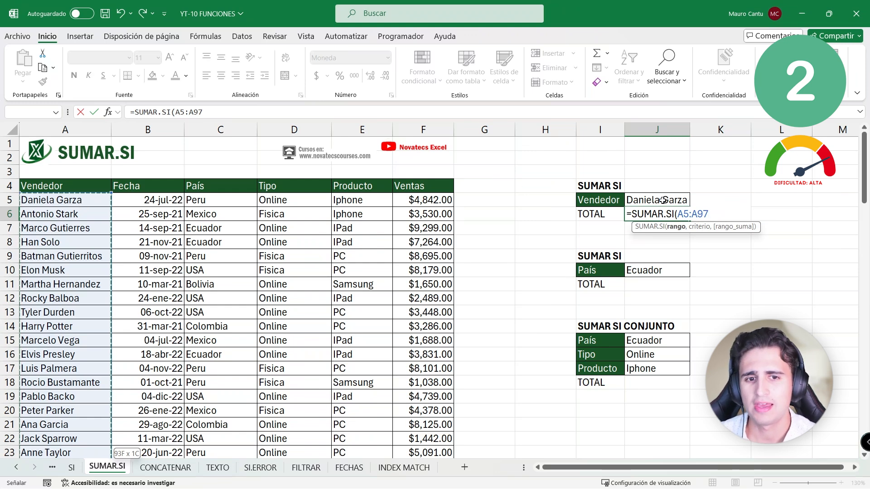
click(709, 214)
text(,)
click(675, 200)
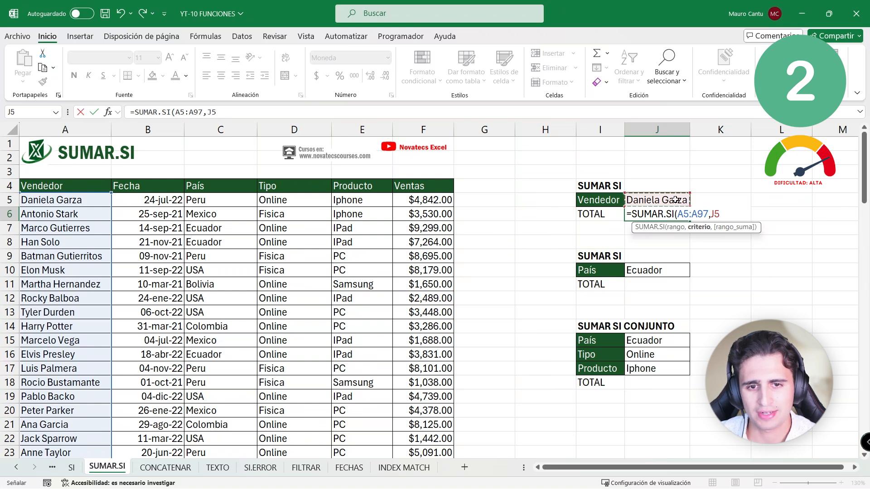
- Try the seller's first name as quoted text for the criterion, and go back to the J5 reference
key(BackSpace)
key(BackSpace)
text(")
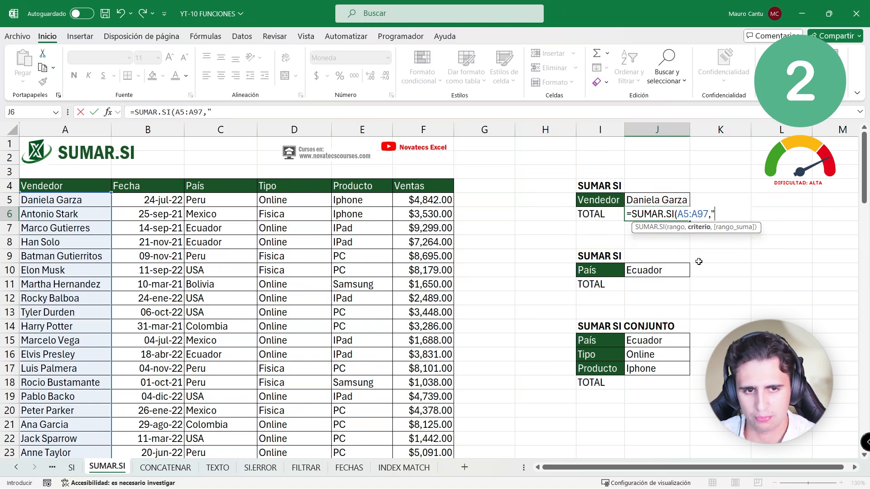
text(dANIELA)
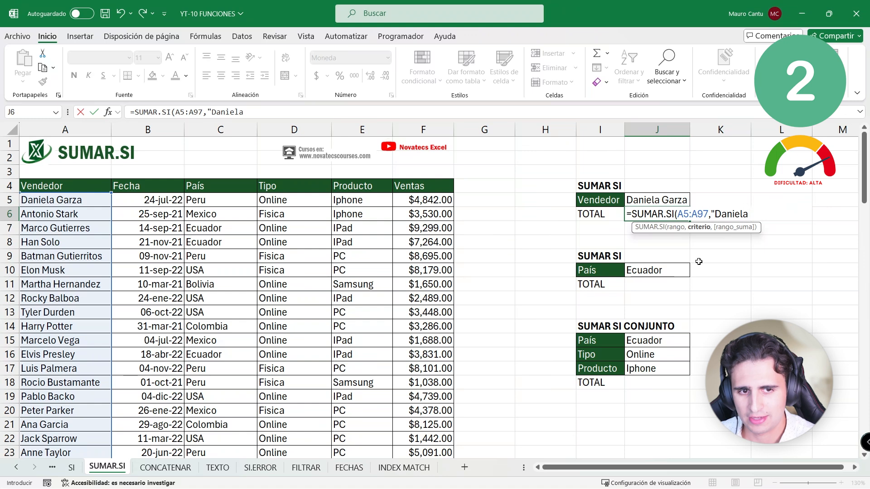
key(BackSpace)
key(BackSpace)
key(BackSpace)
key(BackSpace)
key(BackSpace)
key(BackSpace)
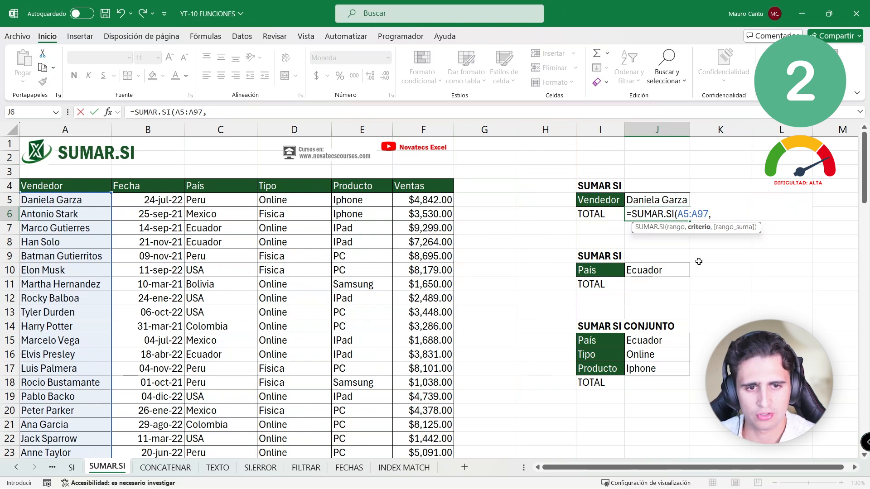
click(669, 195)
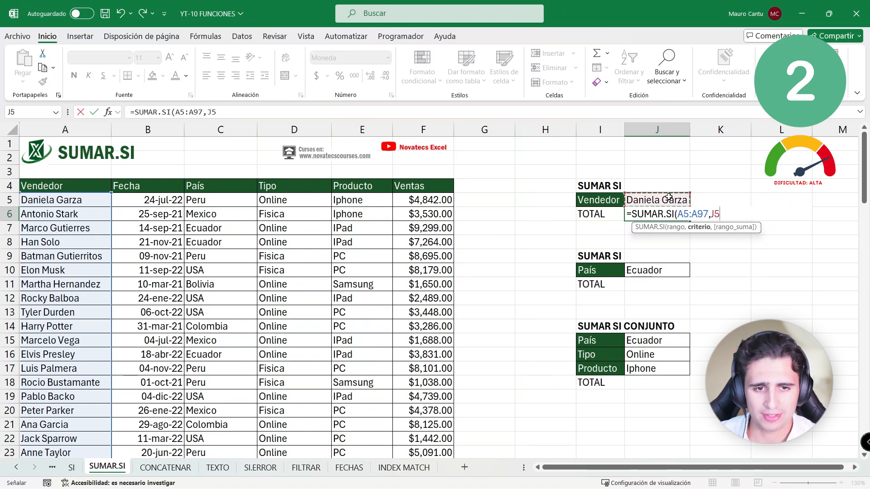
- Complete the J6 formula with the sum range F5:F97, review its criterion and sum-range arguments, and enter it
text(,)
click(426, 200)
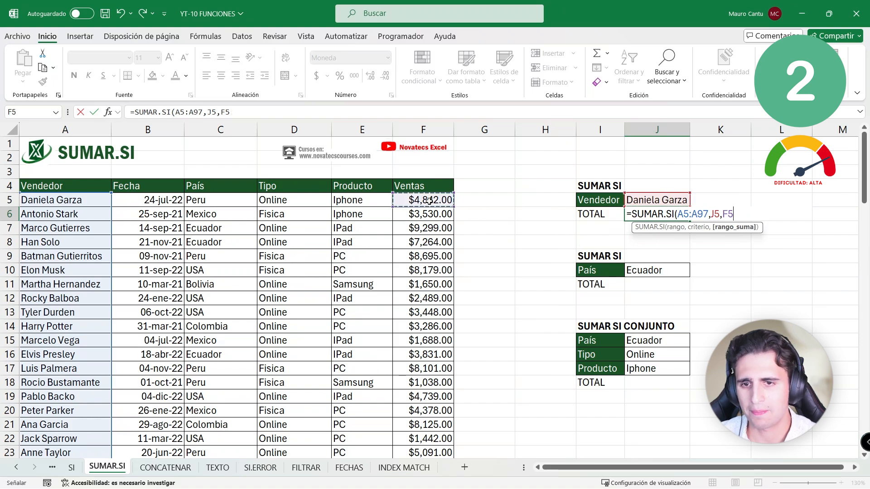
key(ctrl+shift+Down)
scroll(553, 309, up, 20)
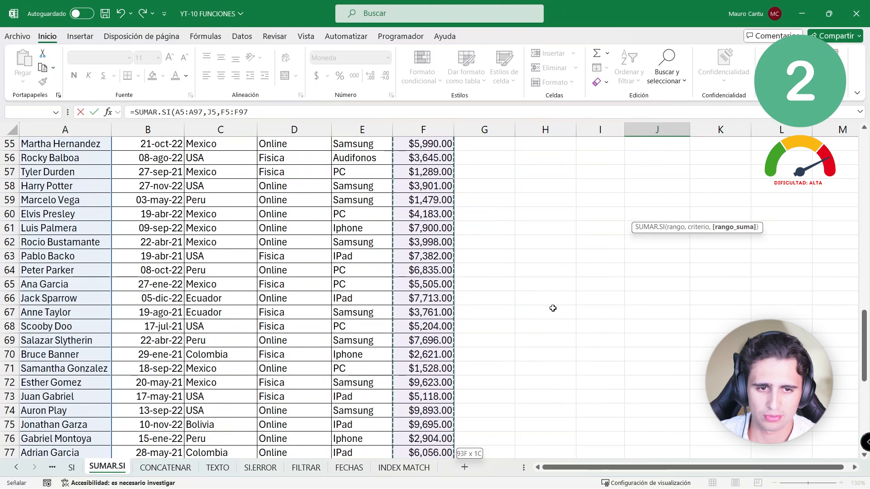
scroll(552, 308, up, 2)
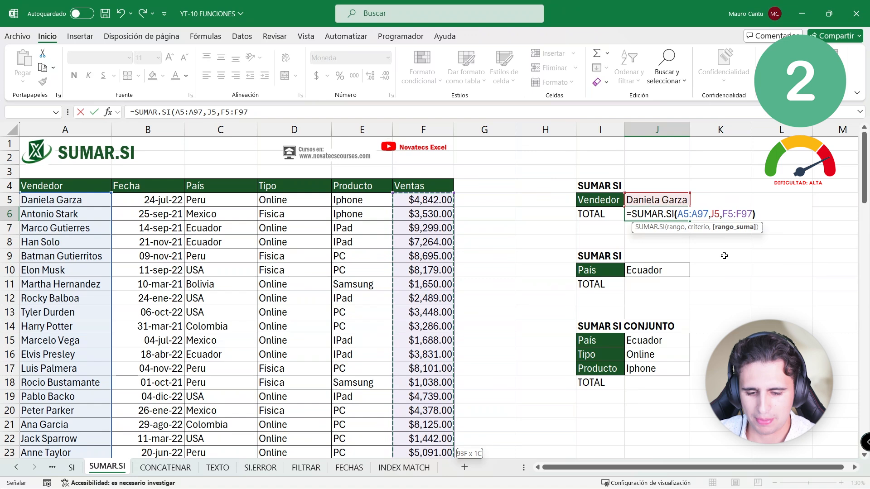
text())
click(714, 213)
mouse_move(708, 214)
mouse_down()
mouse_move(683, 215)
mouse_move(721, 216)
mouse_up()
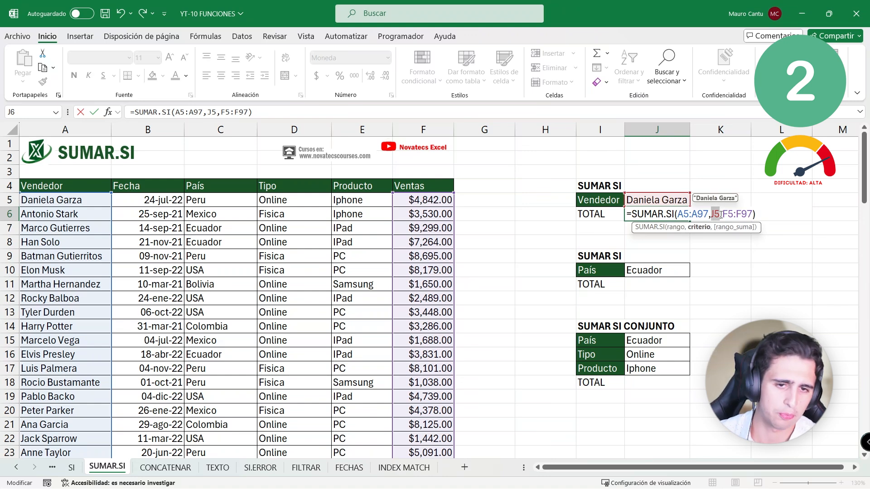
drag(723, 214, 743, 215)
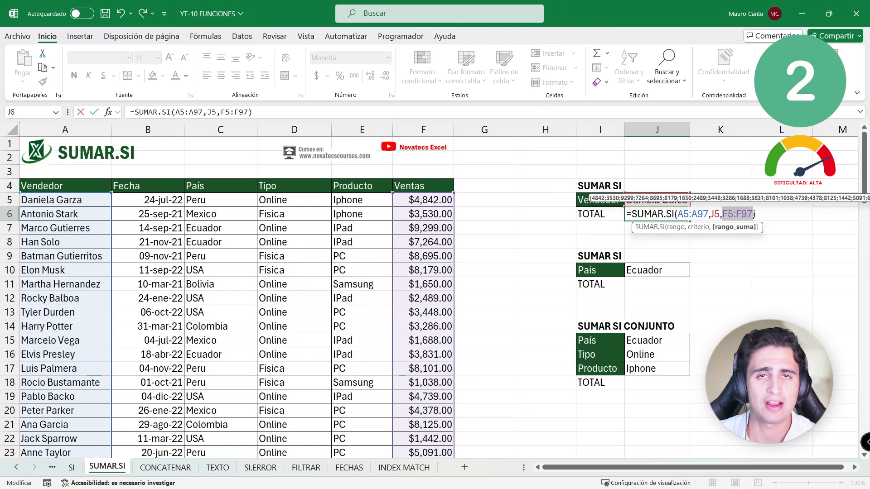
click(753, 214)
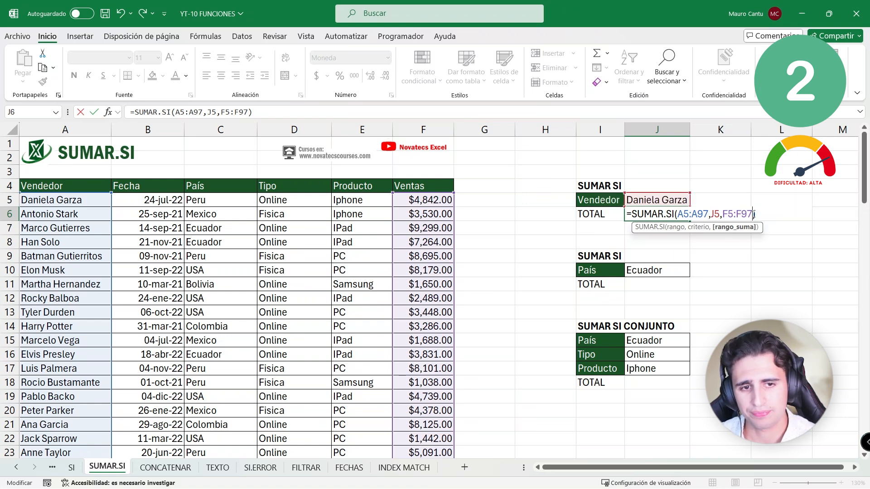
key(Return)
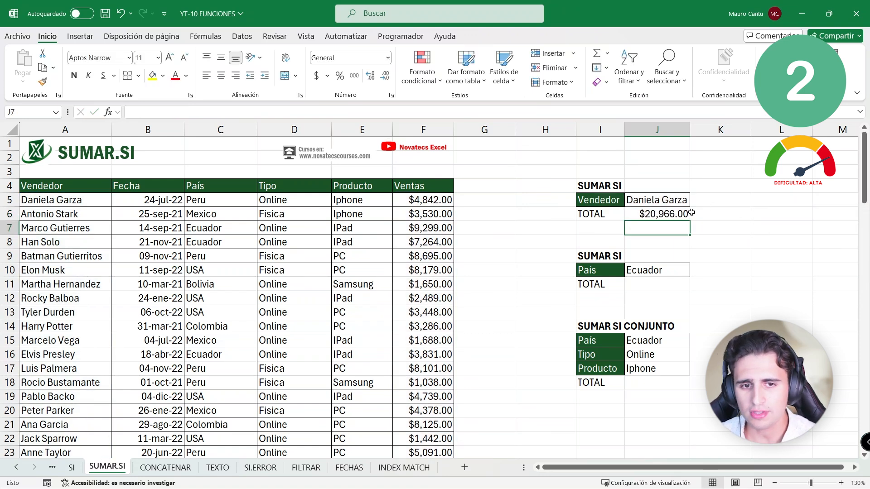
click(678, 217)
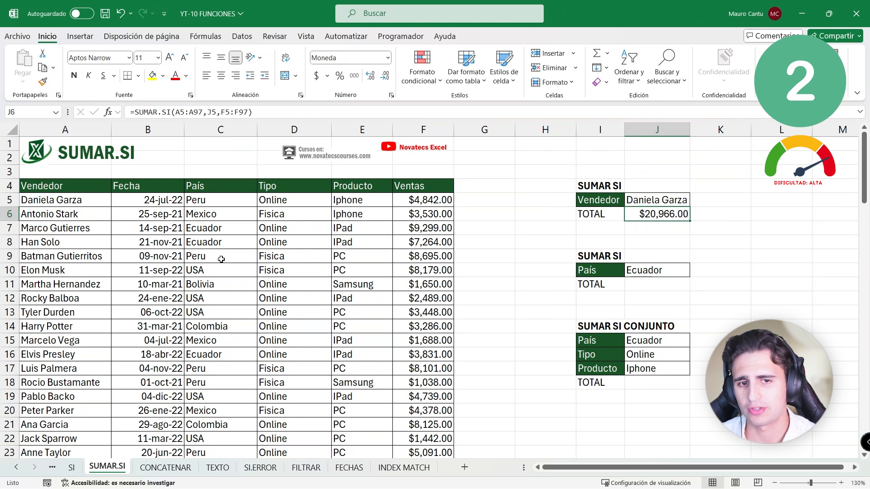
- Turn on filtering for the sales table headers in row 4
click(70, 192)
click(242, 36)
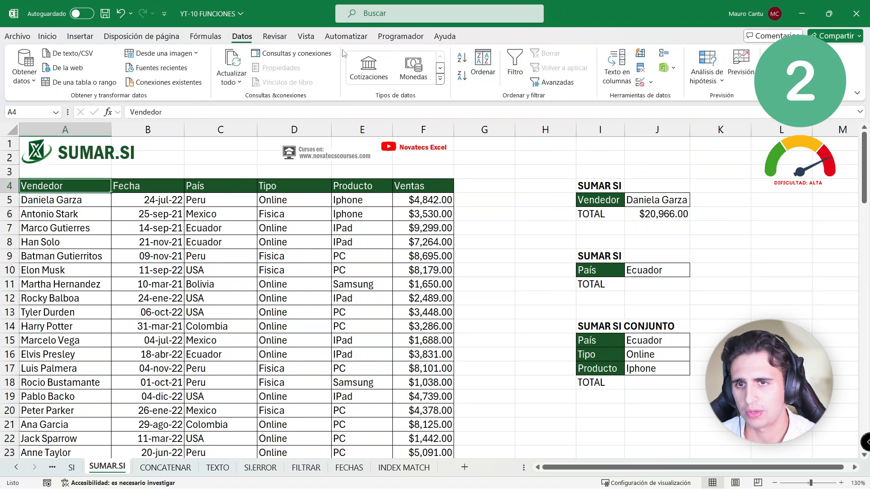
click(512, 68)
- Filter the Vendedor column to show only the seller named in J5
click(106, 187)
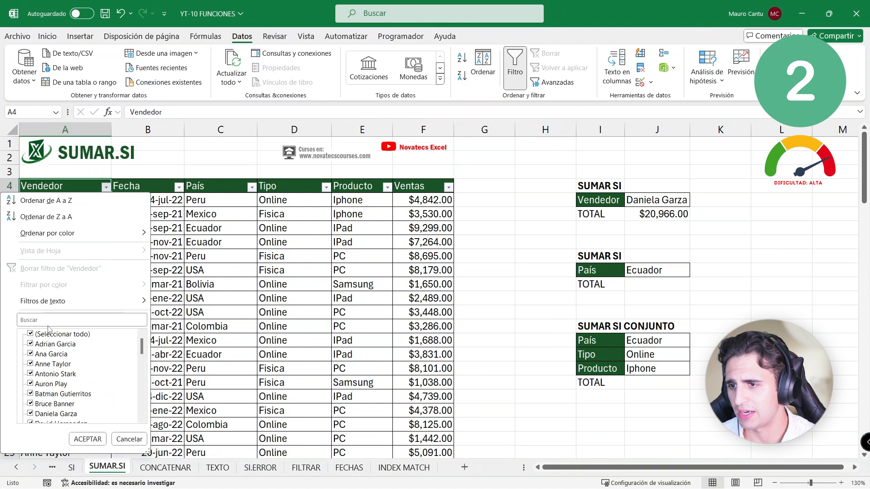
click(43, 337)
scroll(43, 394, down, 1)
click(44, 385)
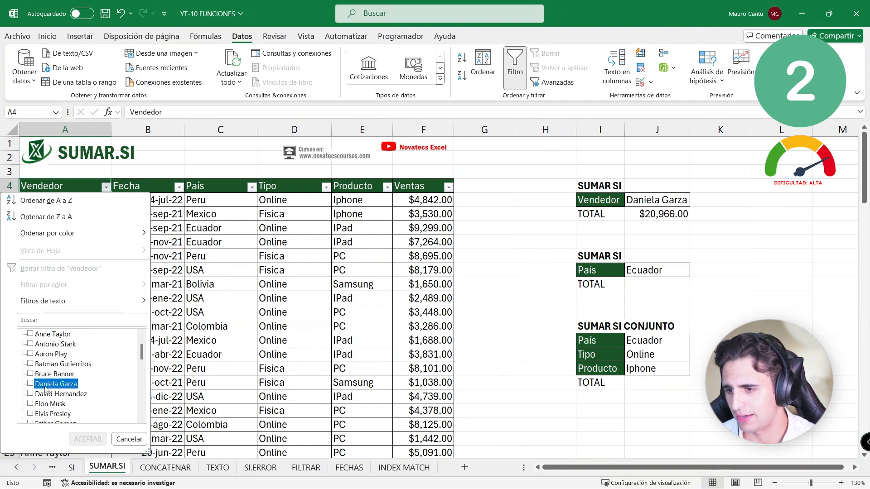
click(87, 439)
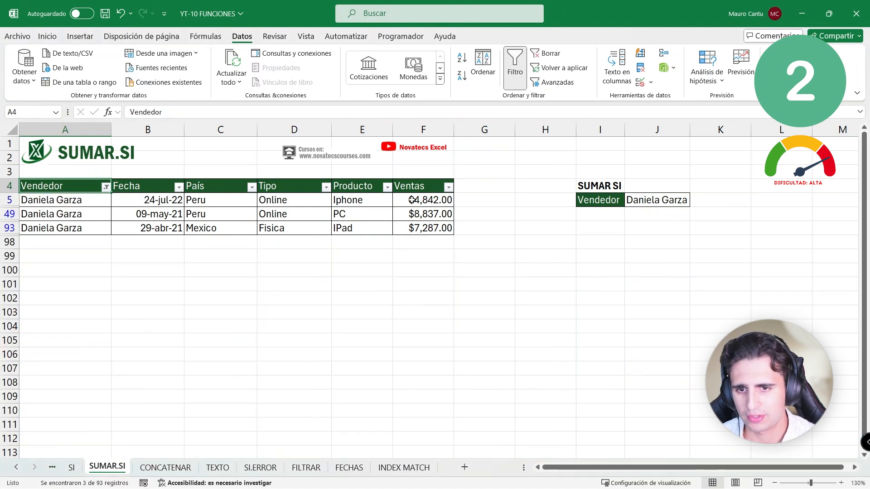
- Check the sum of the filtered Ventas amounts against J6 and undo the seller filter
drag(411, 200, 430, 228)
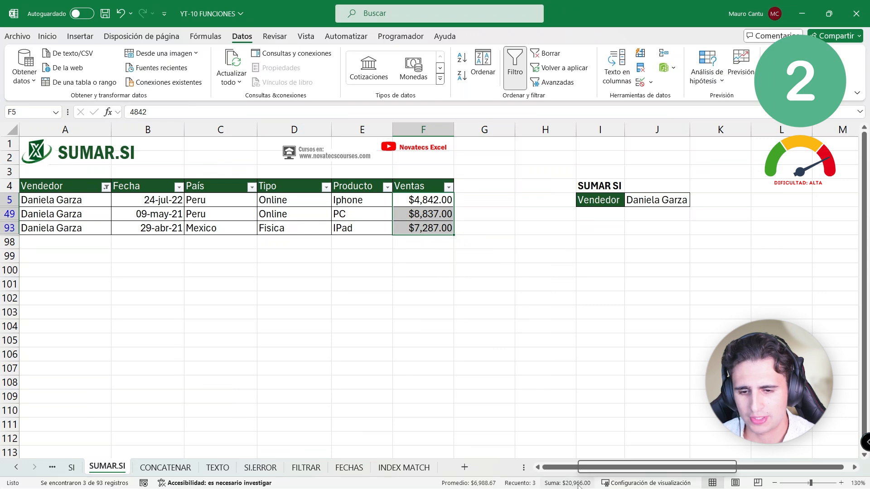
key(ctrl+z)
click(685, 215)
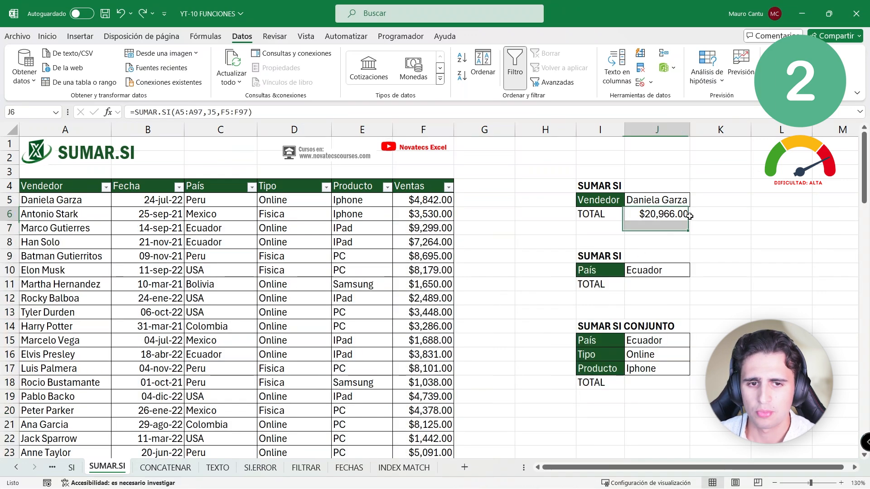
- Start a SUMAR.SI formula in J11 with the País column C5:C97 as its range
click(673, 281)
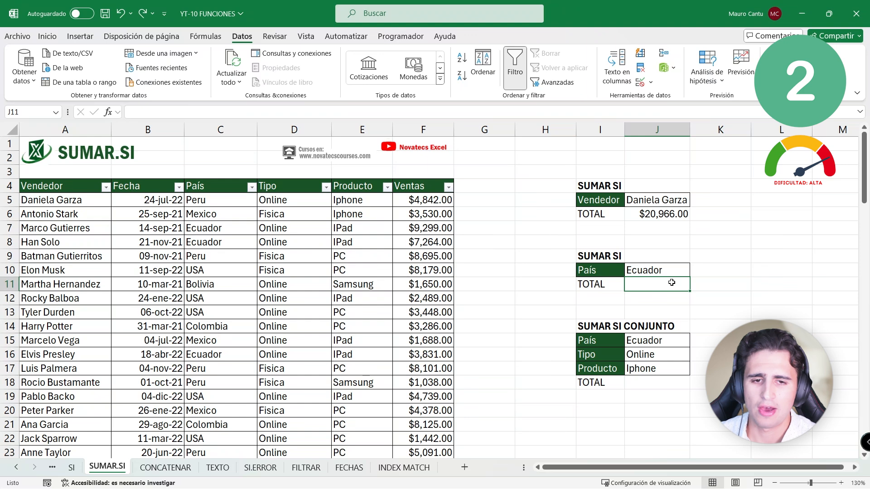
text(=sumar.si)
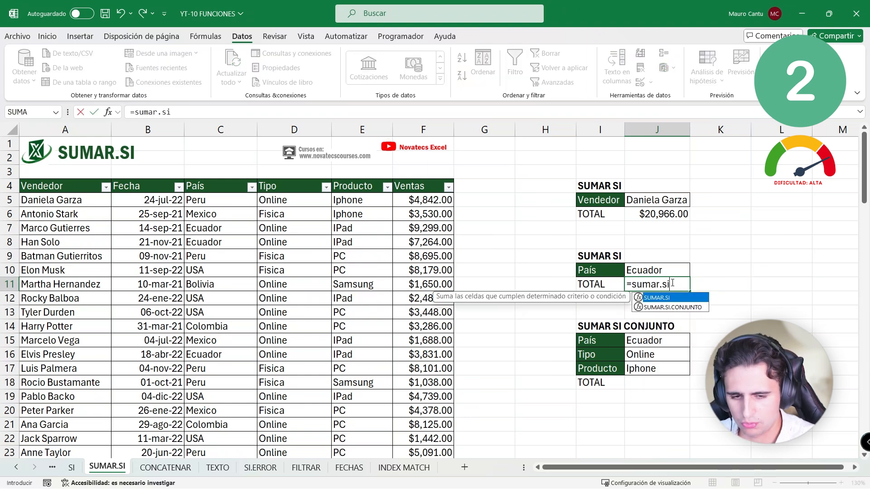
key(Tab)
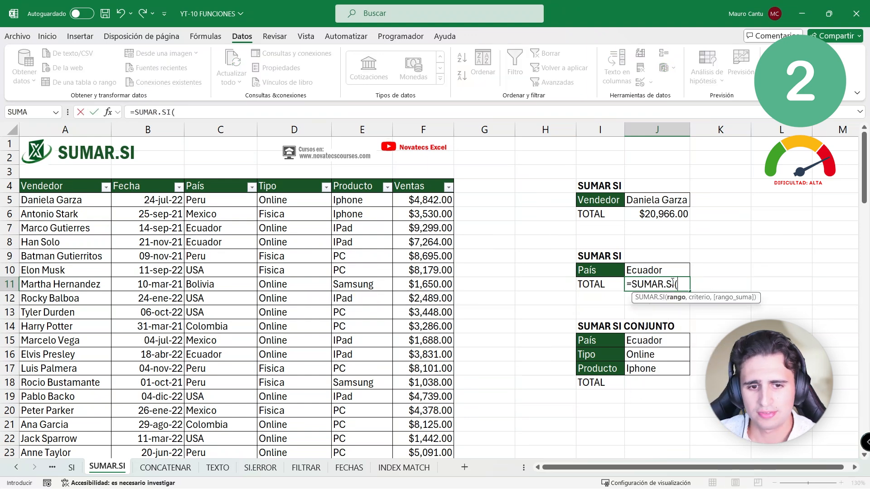
click(235, 200)
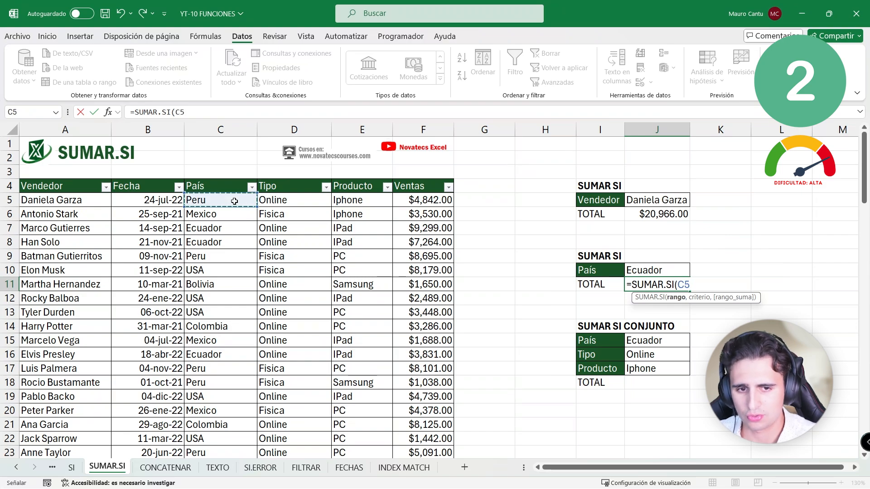
key(ctrl+shift+Down)
text(,)
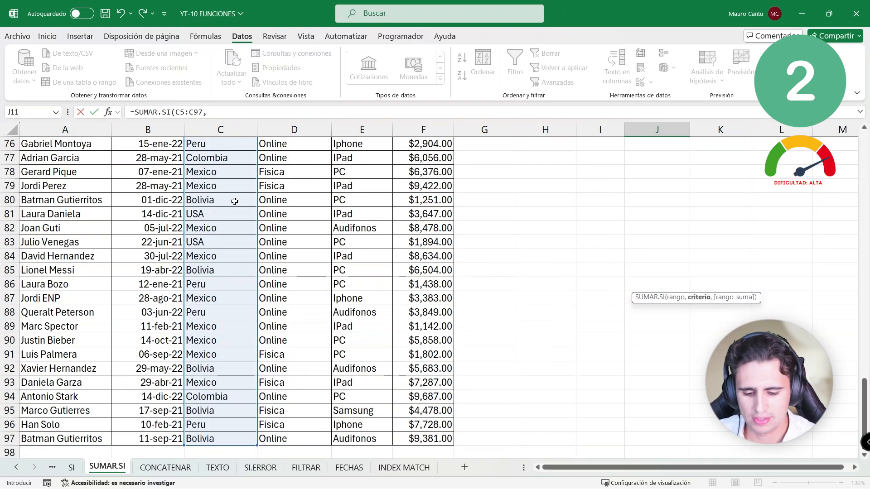
- Complete the J11 formula with J10 as the criterion and F5:F97 as the sum range, enter it, and reselect the cell
scroll(234, 201, up, 20)
text(J1)
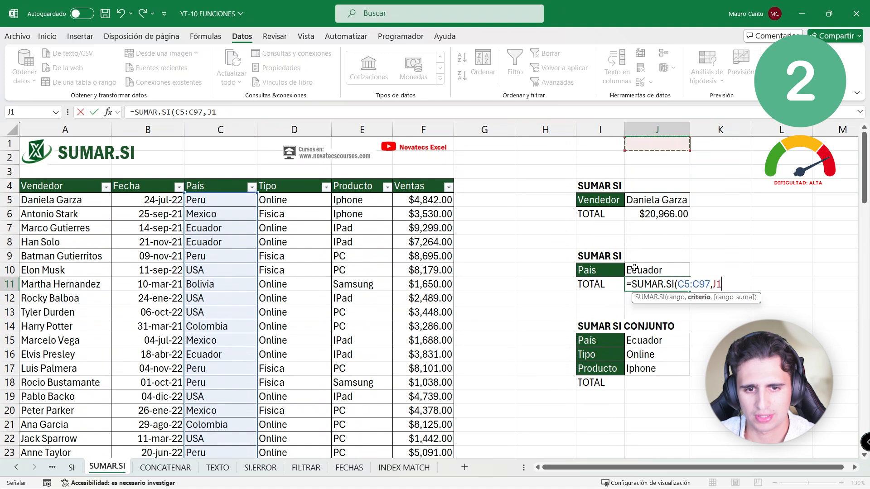
click(634, 269)
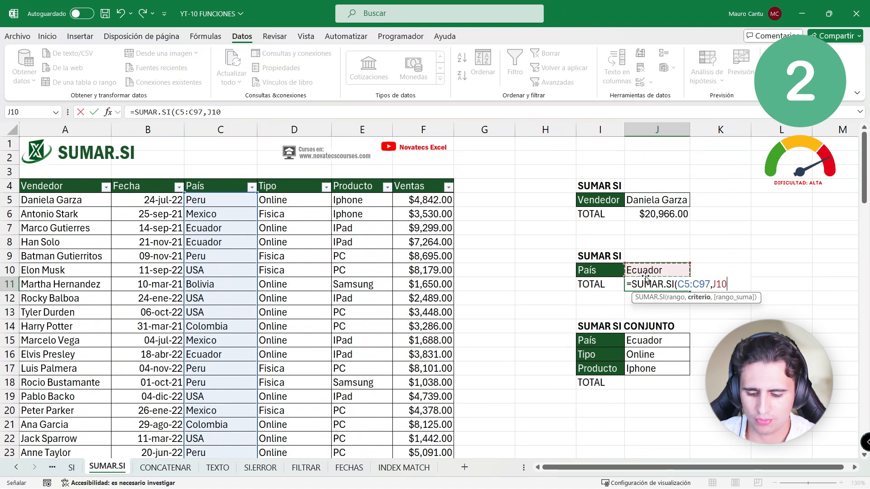
text(,)
click(436, 202)
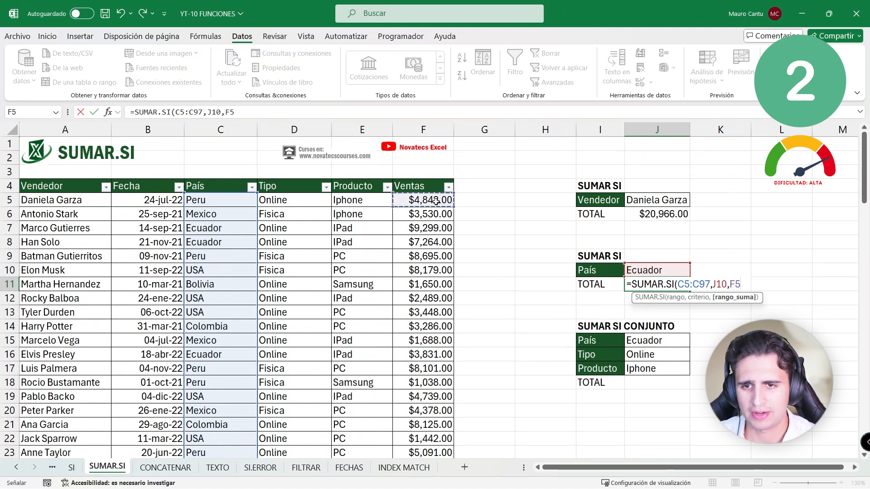
key(ctrl+shift+Down)
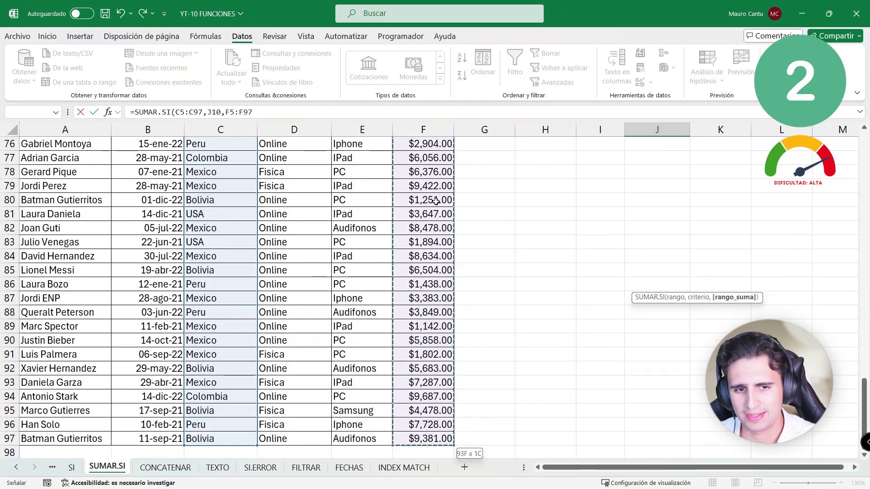
key(Return)
key(Up)
key(Up)
key(Up)
key(Up)
key(Up)
key(Up)
key(Up)
key(Up)
key(Up)
key(Up)
key(Up)
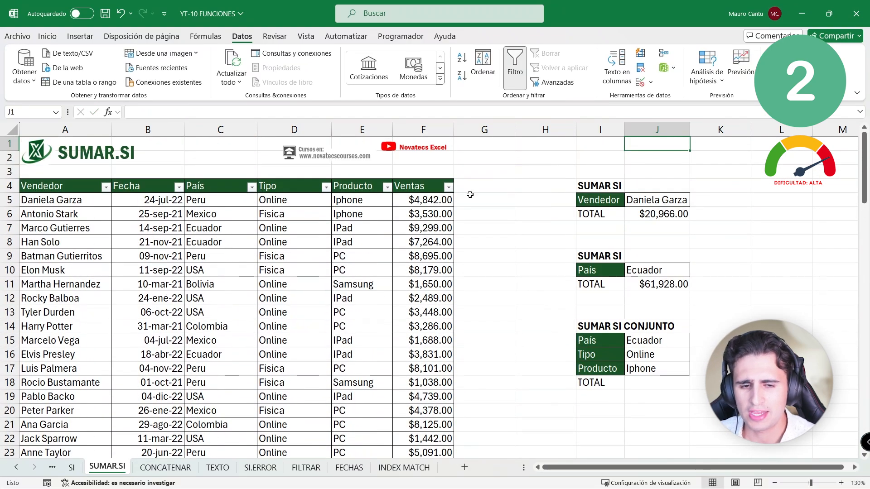
click(653, 284)
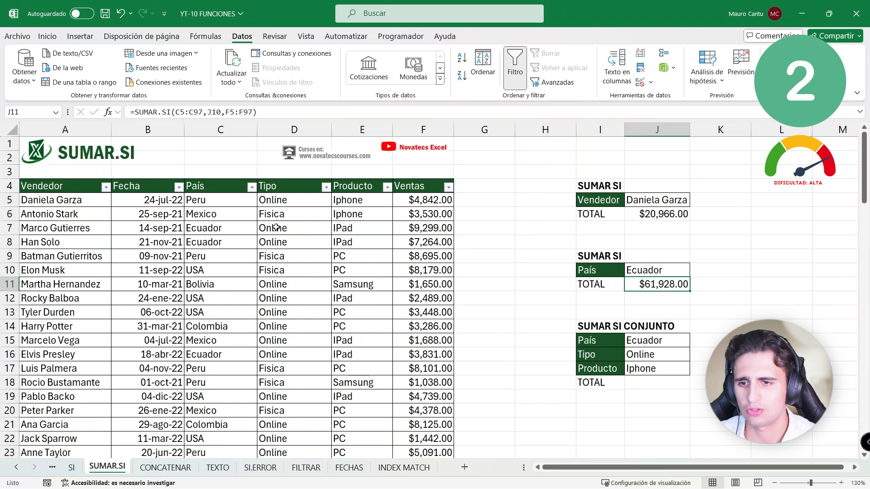
- Filter the País column to show only Ecuador
click(252, 187)
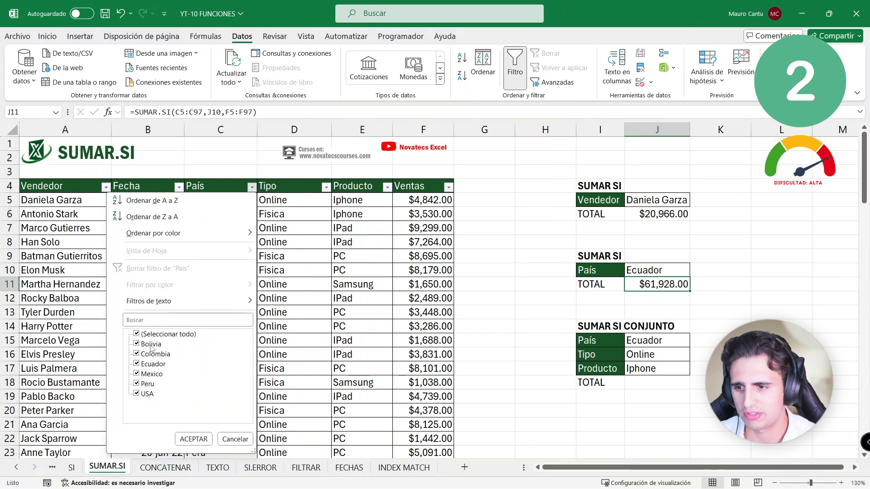
click(136, 334)
click(136, 364)
click(193, 439)
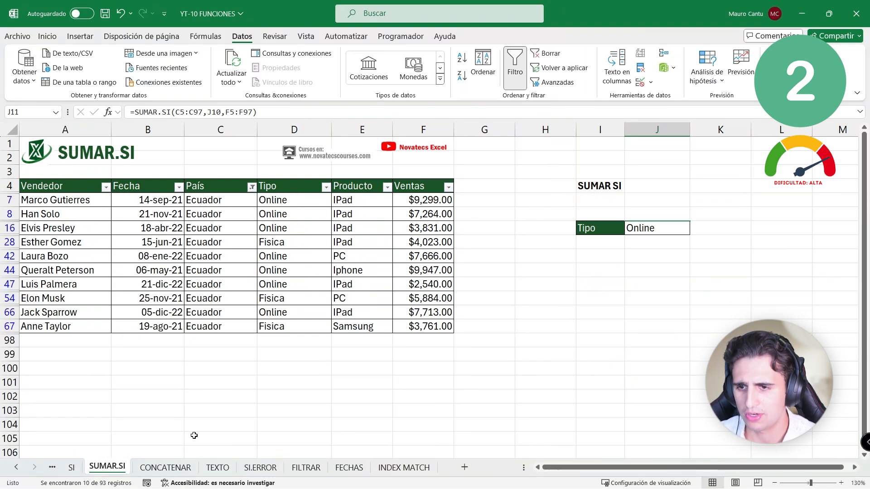
- Check the sum of the filtered Ventas amounts against J11 and undo the country filter
drag(229, 207, 223, 324)
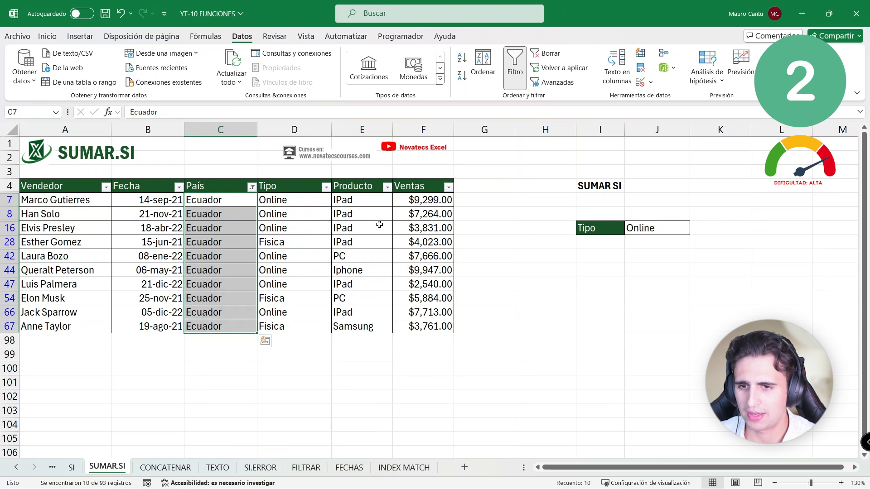
drag(410, 195, 426, 328)
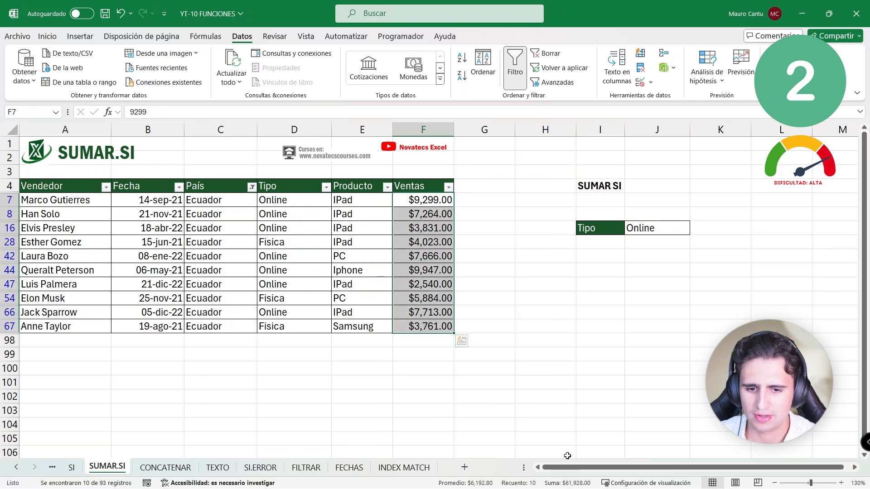
key(ctrl+z)
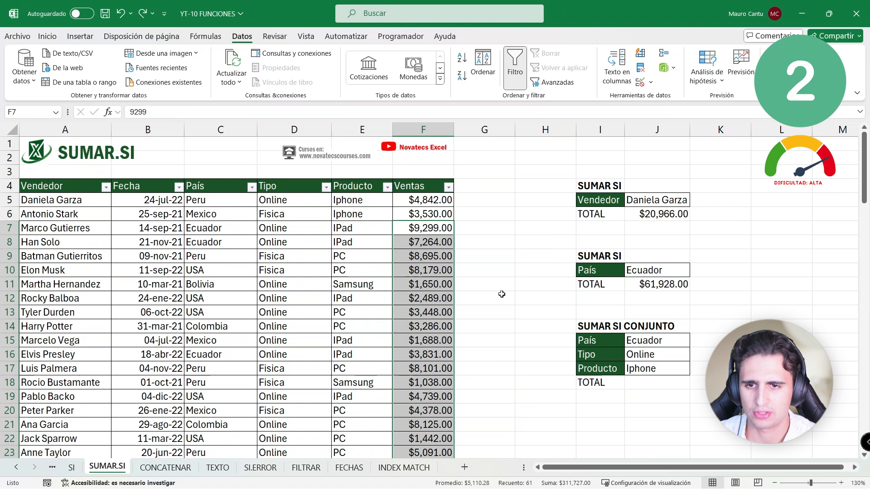
click(524, 287)
- Review the País, Tipo and Producto criteria in J15:J17 and compare them with the single País criterion in row 10
click(656, 387)
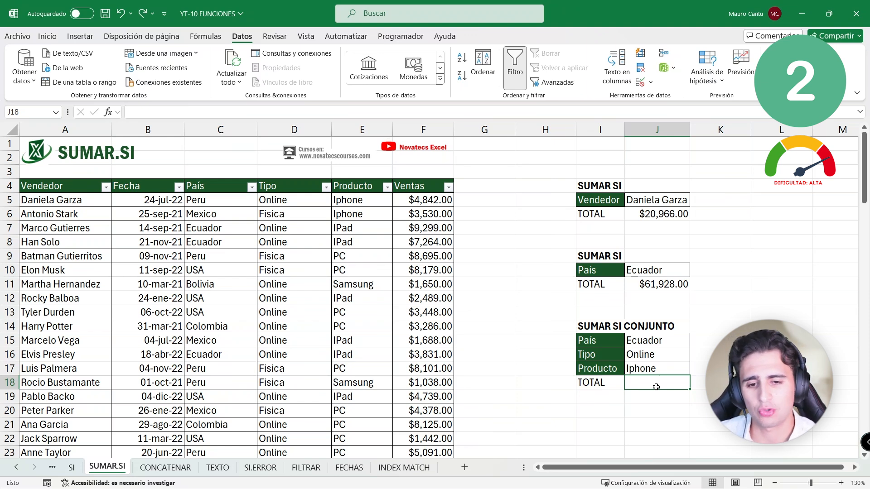
click(648, 340)
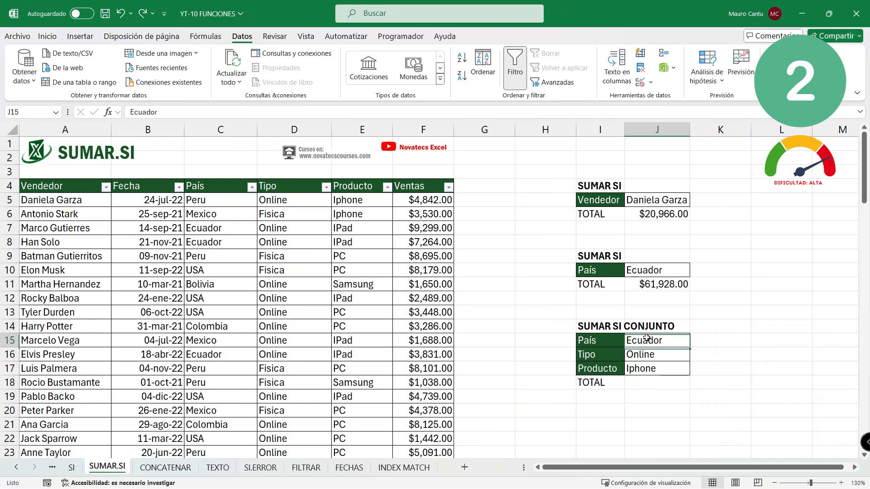
click(657, 354)
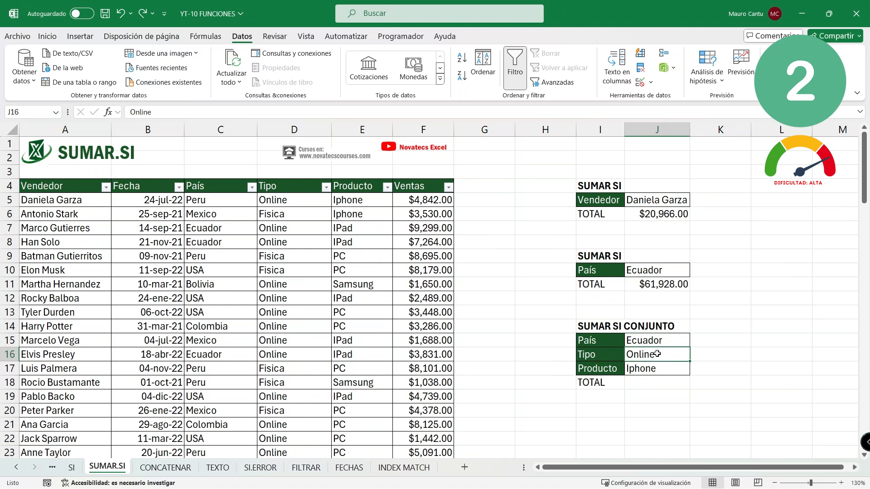
click(657, 369)
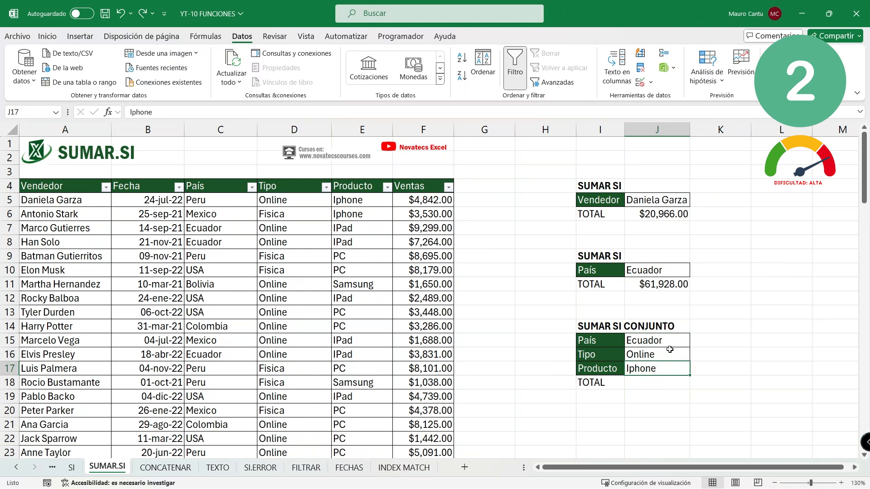
drag(636, 271, 614, 271)
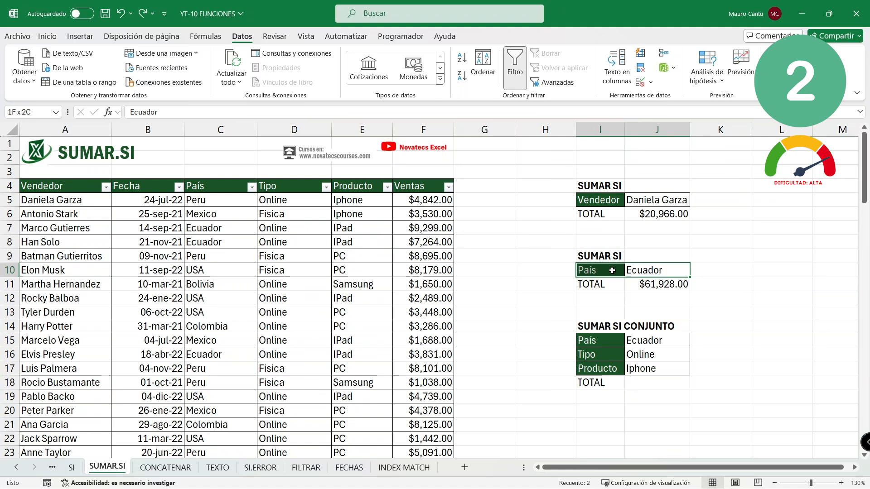
drag(653, 344, 652, 369)
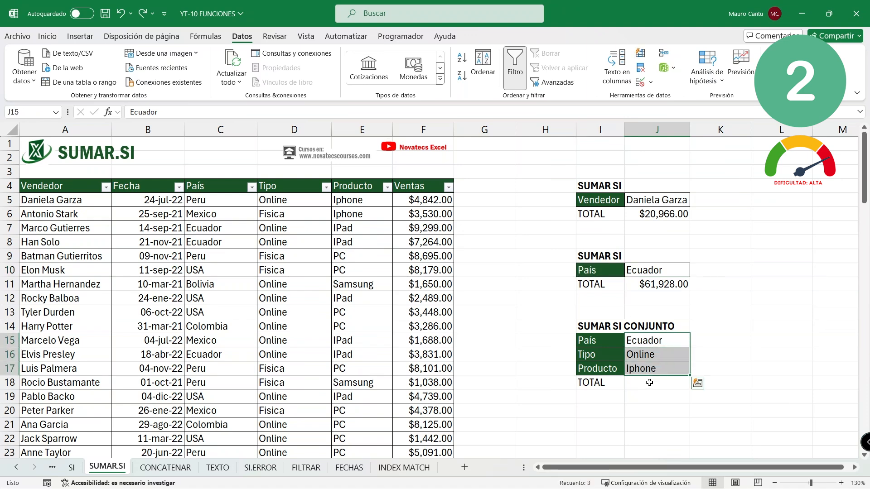
- Start a SUMAR.SI.CONJUNTO formula in J18 with the Ventas column F5:F97 as its sum range
click(649, 381)
text(=)
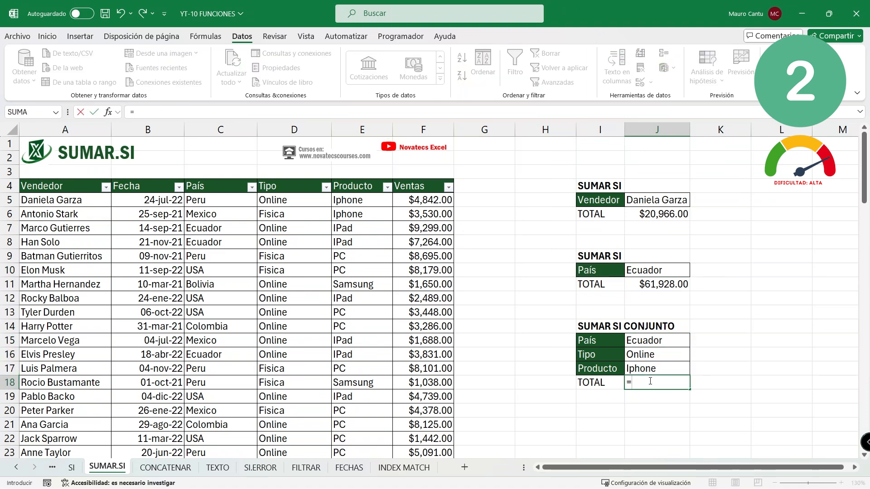
text(sumar)
key(Down)
key(Tab)
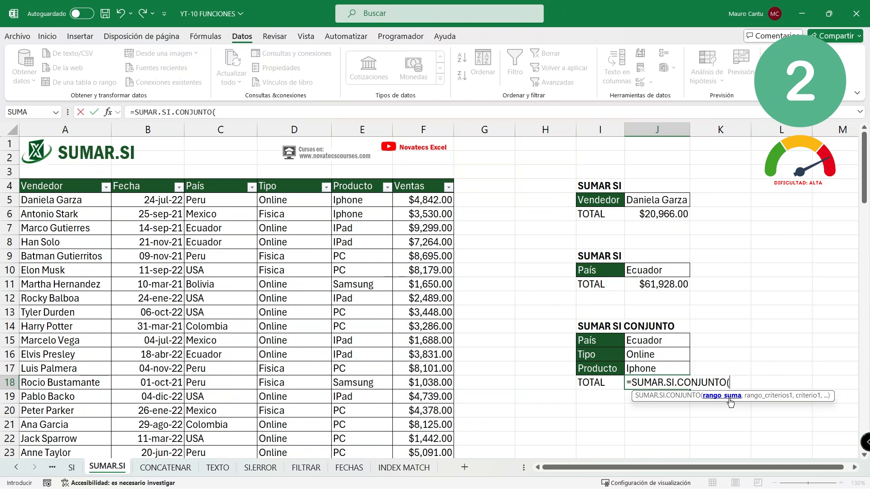
click(431, 198)
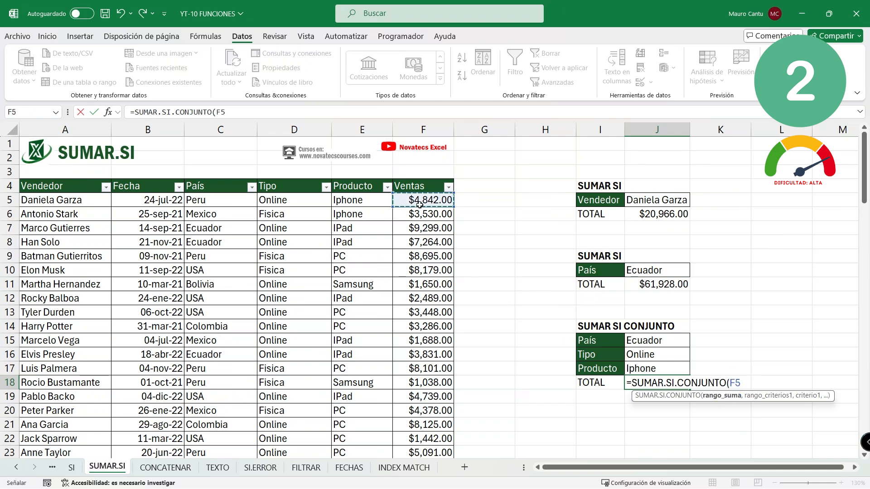
key(ctrl+shift+Down)
text(,)
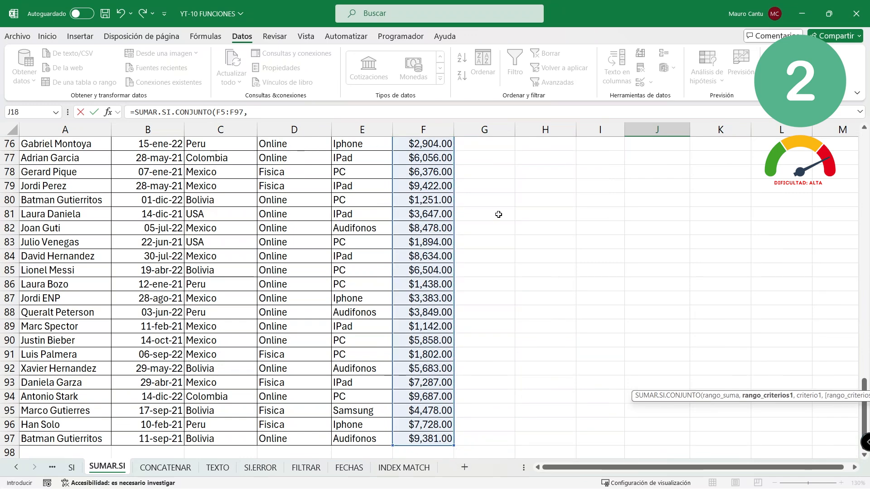
- Add the País column C5:C97 as the first criteria range and J15 as its criterion in the J18 formula
scroll(498, 215, up, 20)
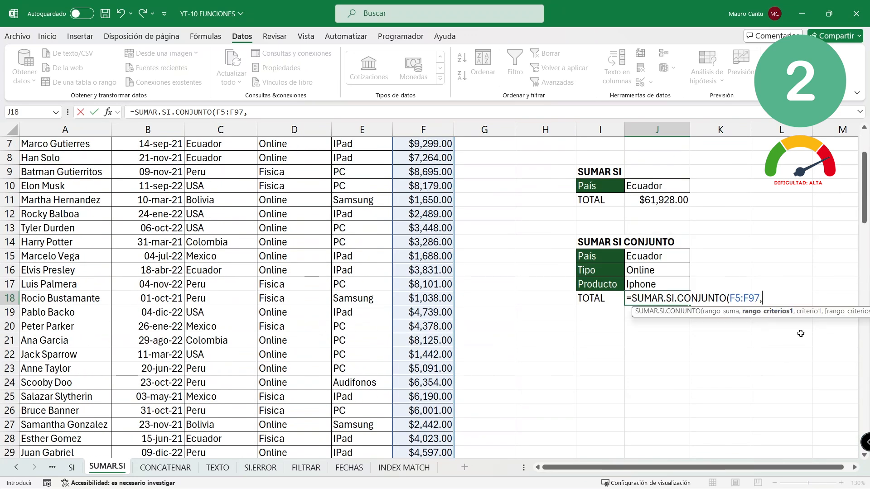
scroll(789, 264, up, 2)
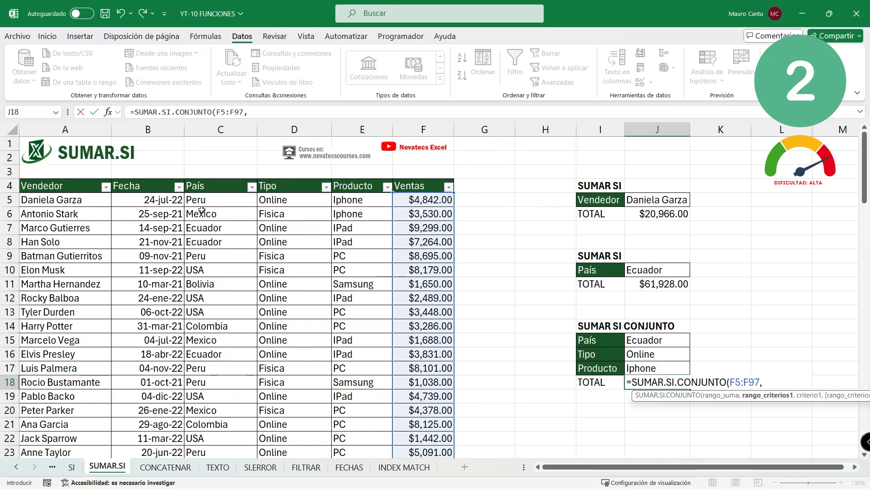
click(211, 200)
key(ctrl+shift+Down)
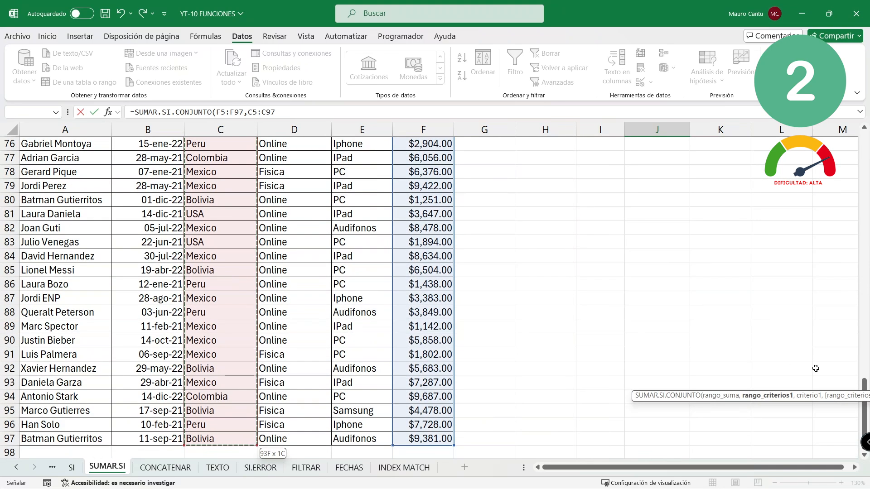
scroll(803, 351, up, 20)
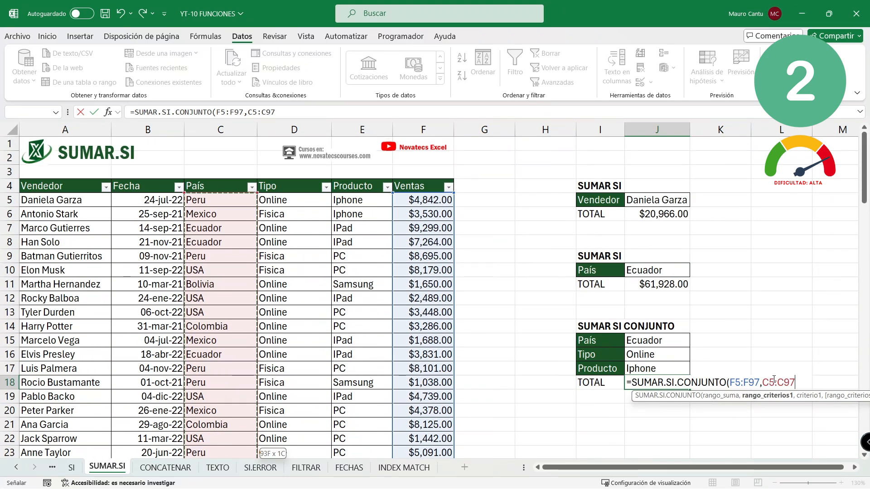
text(,)
click(671, 344)
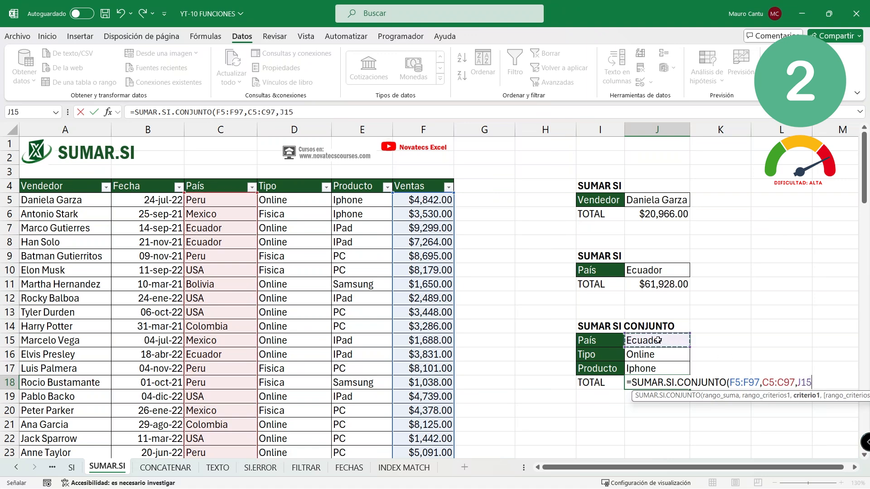
- Add the Tipo column D5:D97 as the second criteria range and J16 as its criterion in the J18 formula
text(,)
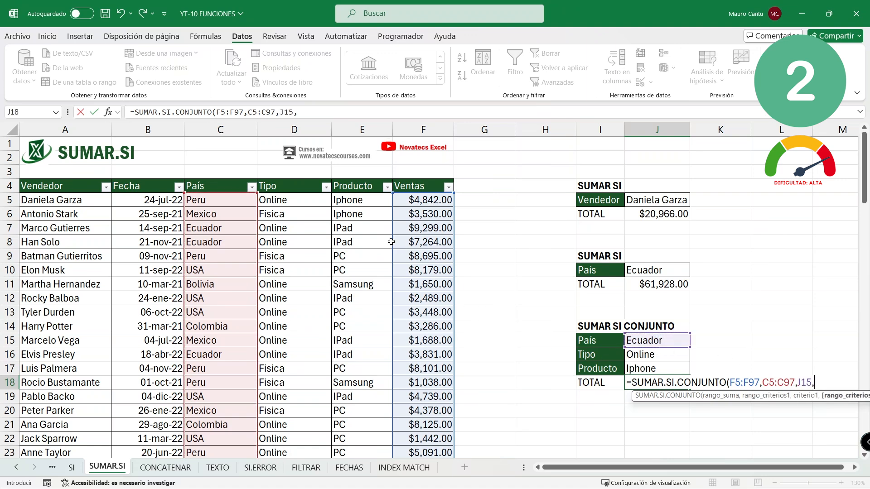
drag(280, 198, 338, 450)
scroll(664, 365, up, 20)
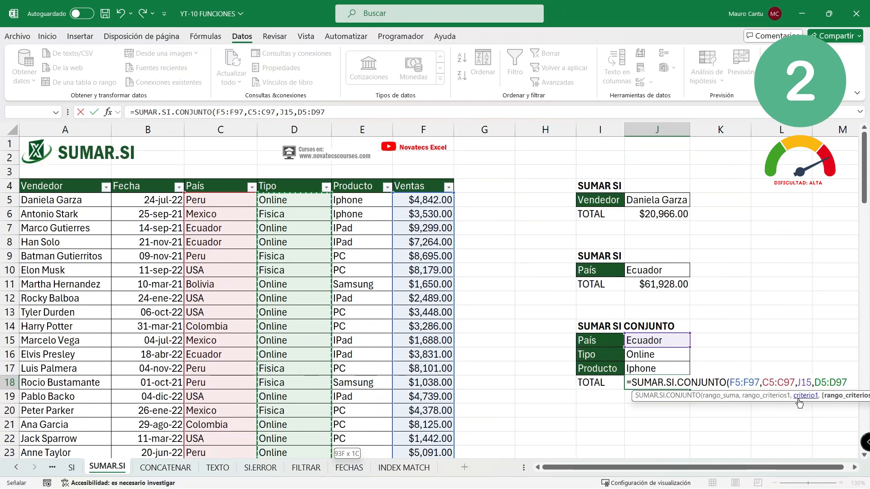
drag(793, 403, 682, 404)
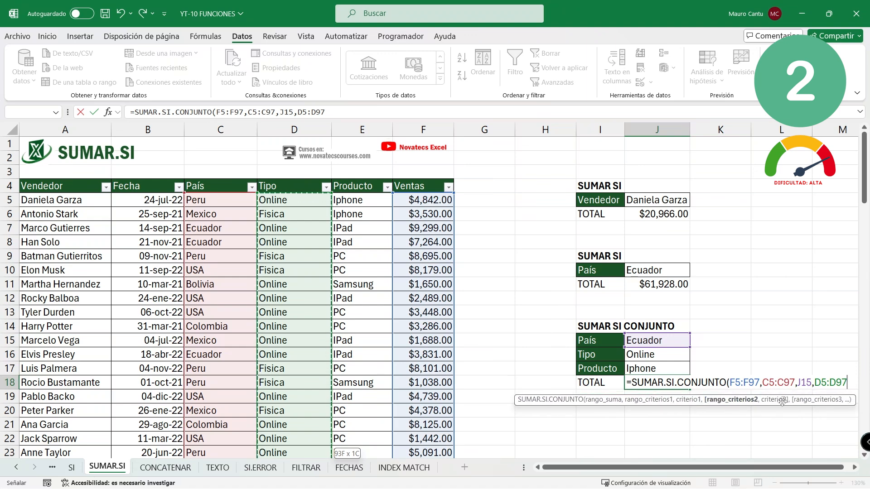
text(,)
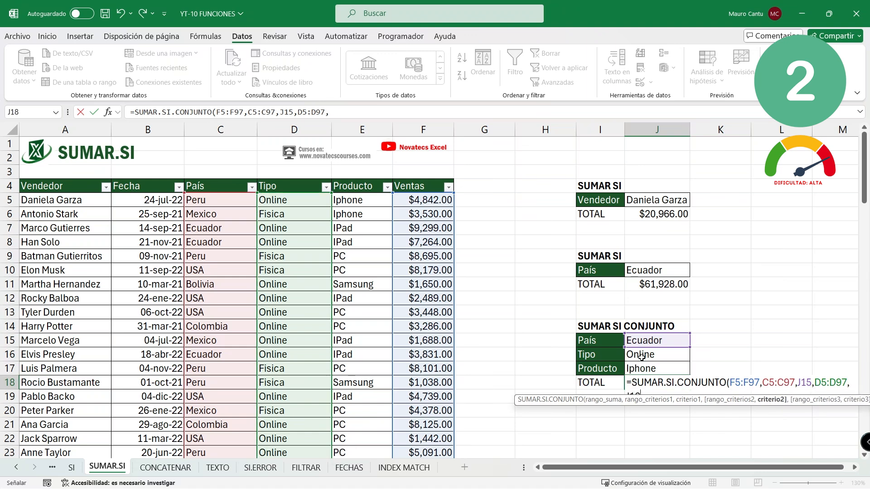
click(642, 357)
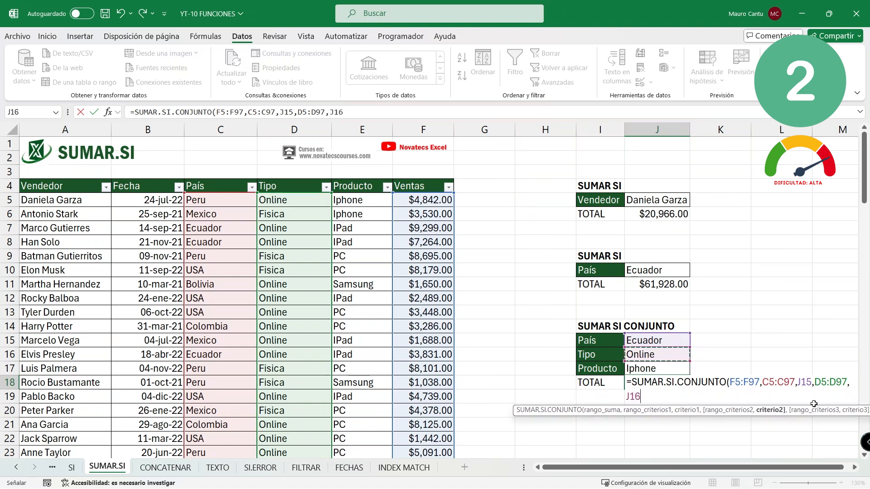
- Complete the J18 formula with the Producto column E5:E97 and criterion J17, and format the total as currency
text(,)
click(353, 200)
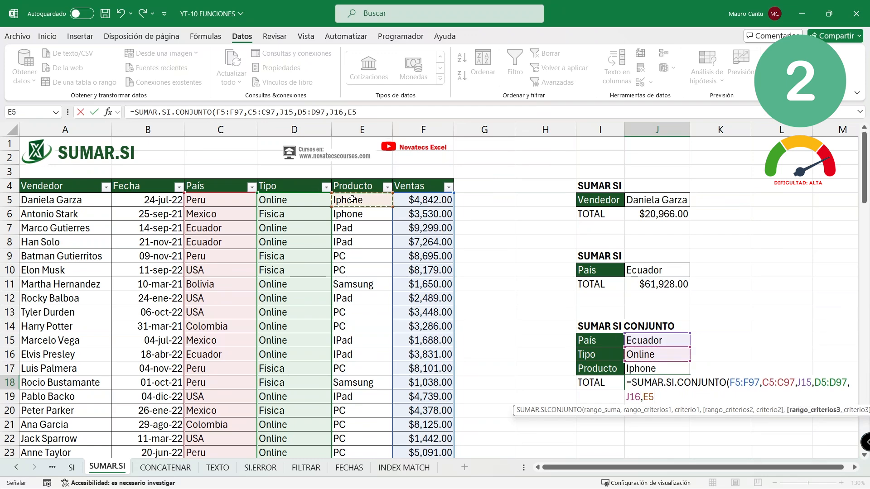
key(ctrl+shift+Down)
scroll(734, 317, up, 20)
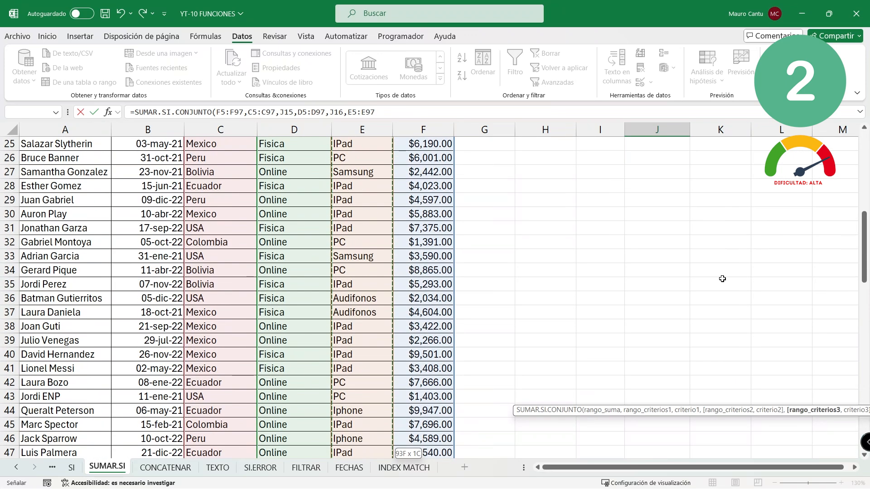
text(,)
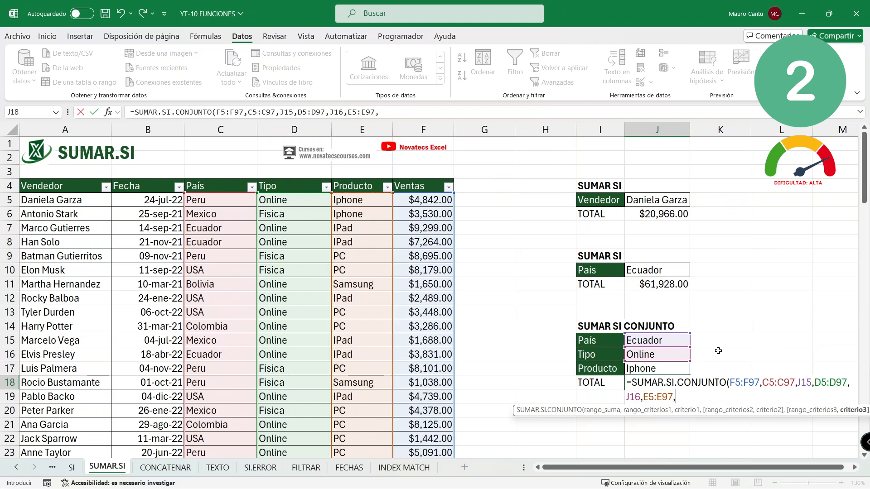
click(676, 369)
text())
key(Return)
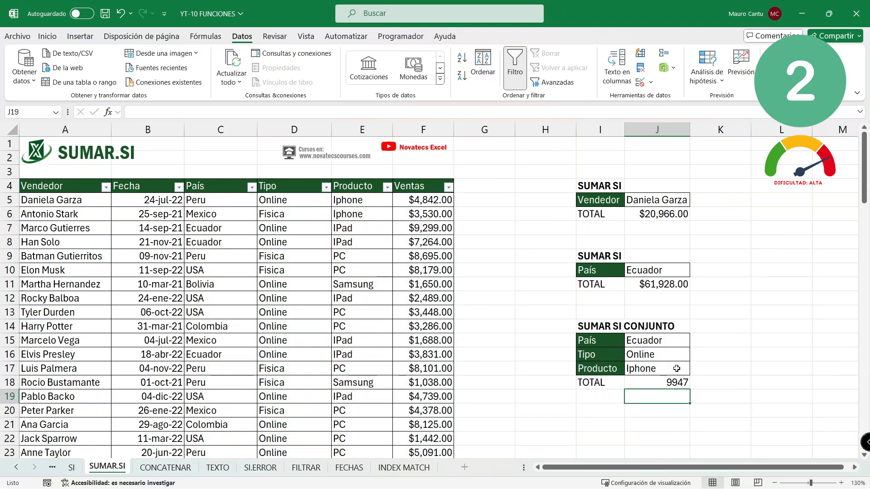
click(673, 382)
key(ctrl+shift+4)
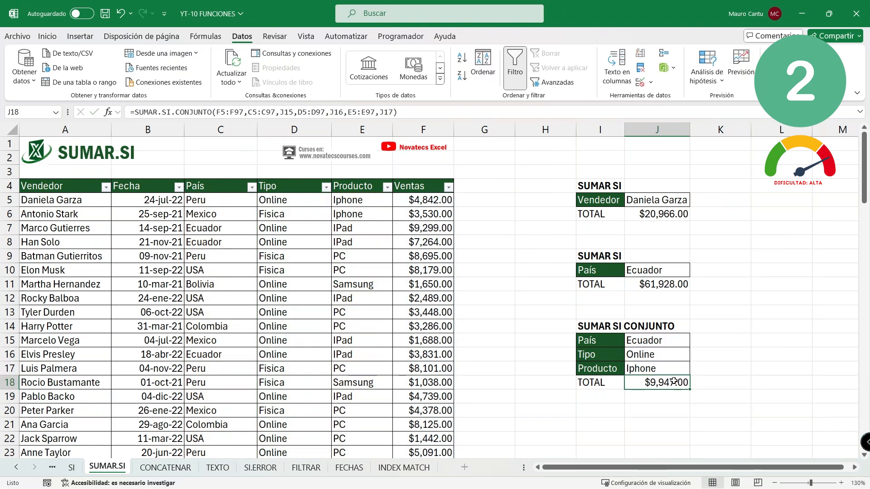
- Filter the sales table to País Ecuador, Tipo Online and Producto Iphone
click(252, 188)
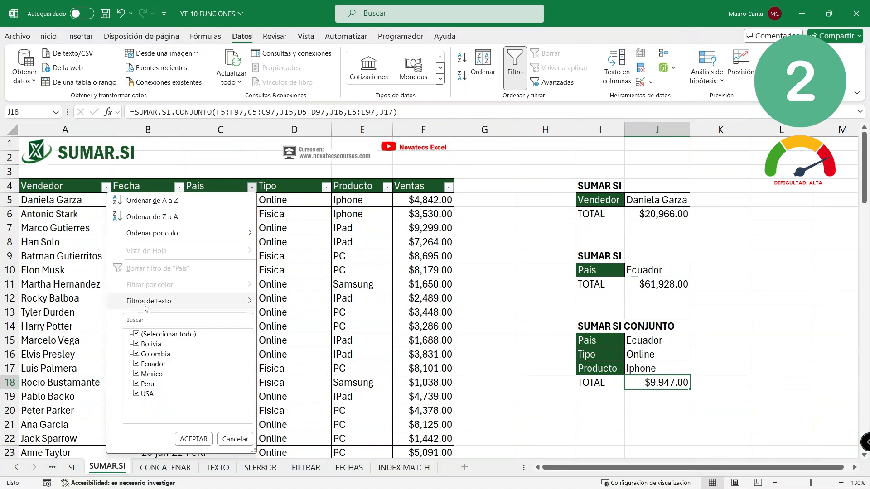
click(137, 335)
click(140, 364)
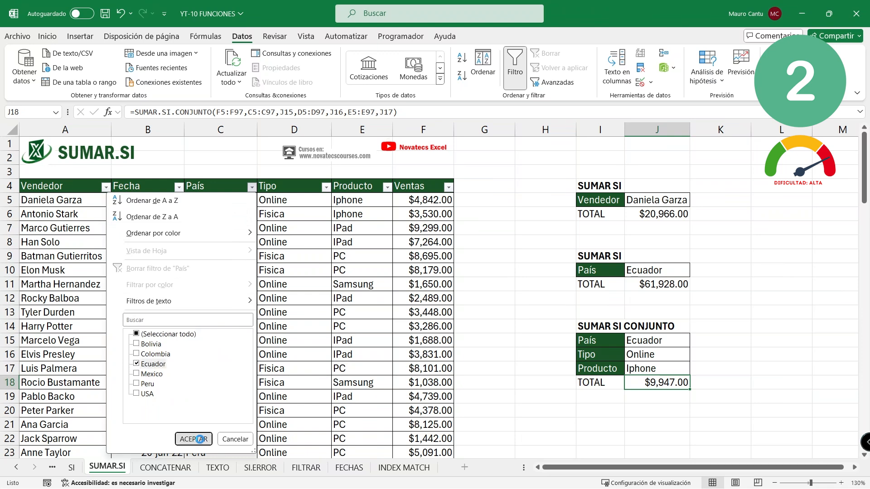
click(193, 438)
click(326, 187)
click(211, 334)
click(211, 354)
click(268, 439)
click(387, 187)
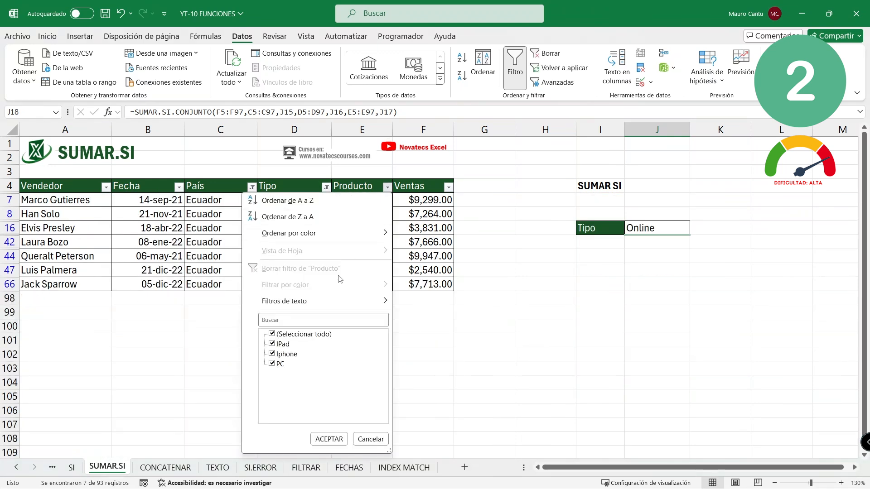
click(271, 334)
click(272, 354)
click(329, 439)
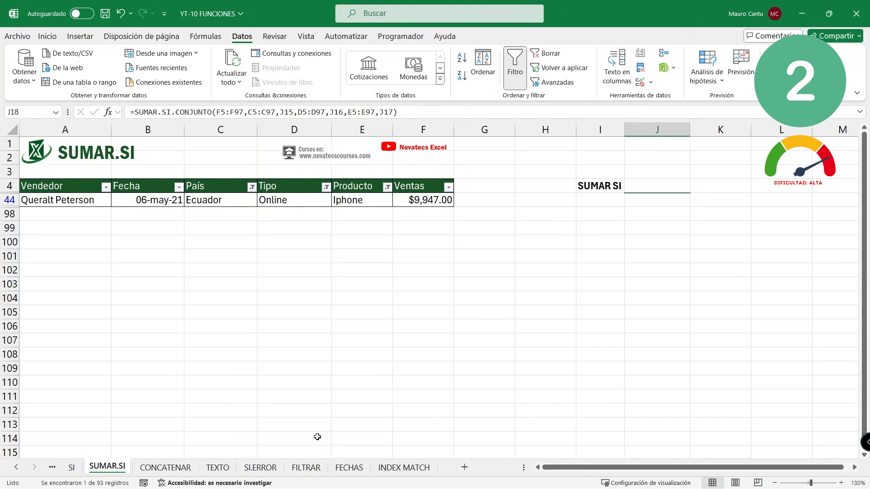
- Check the filtered Ventas amount against the J18 total and undo the table filters
click(447, 204)
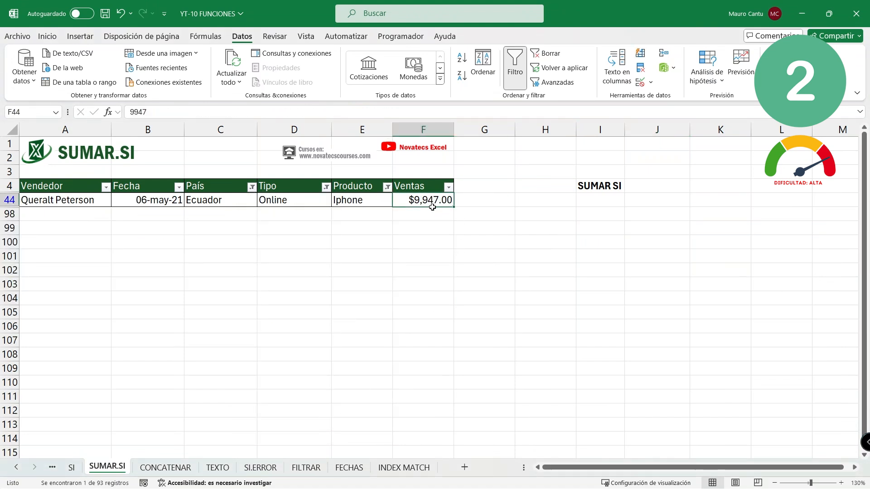
key(ctrl+z)
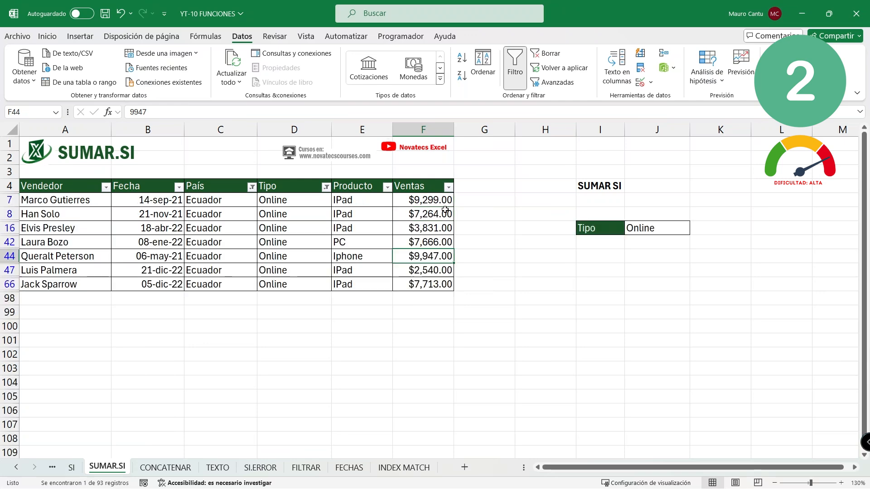
key(ctrl+z)
scroll(575, 276, up, 8)
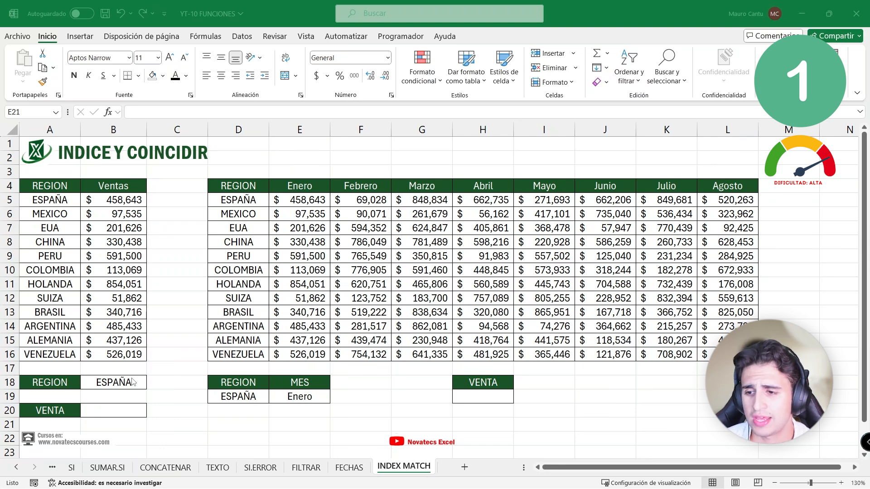
- Review the REGION and Ventas table in A4:B16 and the REGION criterion in B18 on the INDEX MATCH sheet
click(128, 407)
click(130, 412)
drag(47, 185, 116, 360)
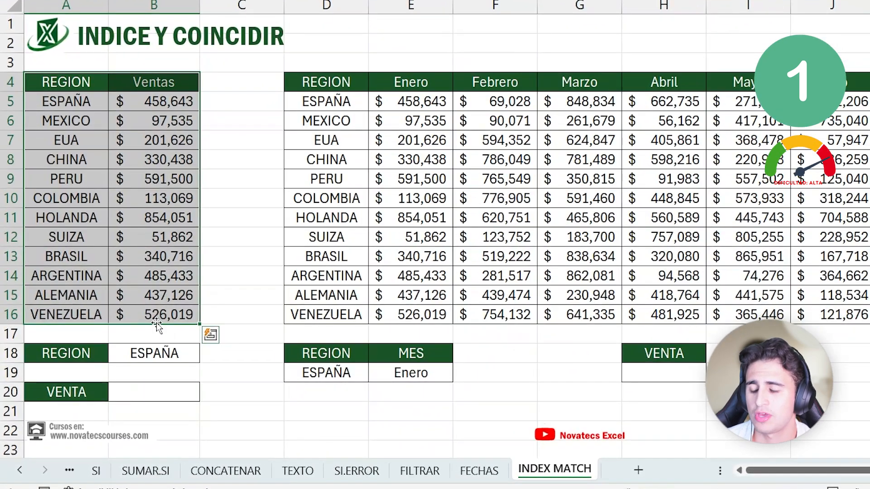
click(152, 353)
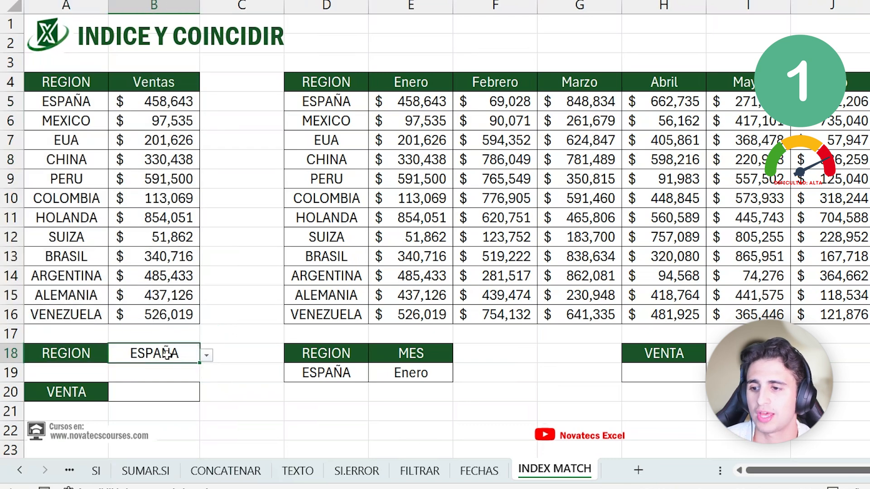
- Enter an INDICE formula in B20 that returns row 1 of the Ventas range B5:B16
click(154, 384)
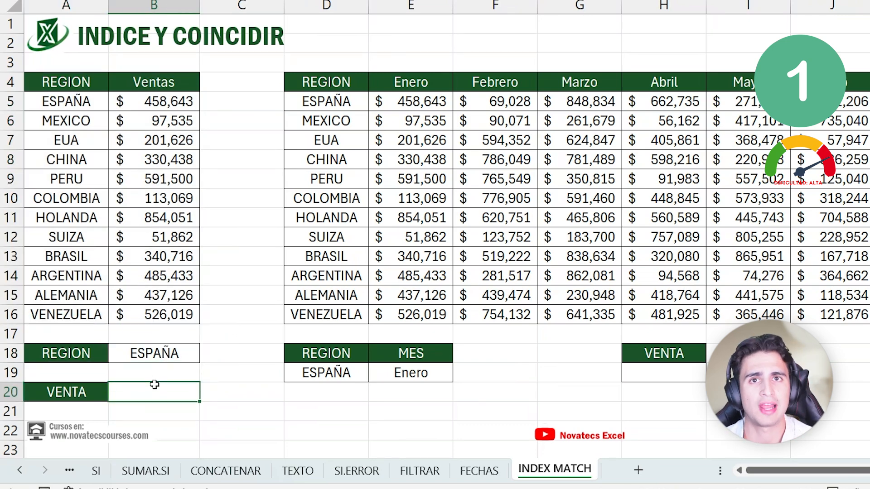
text(=indi)
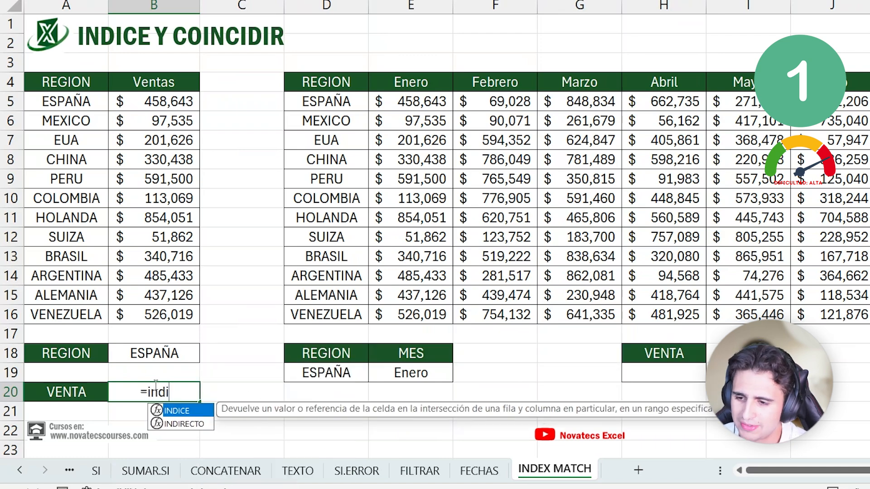
key(Tab)
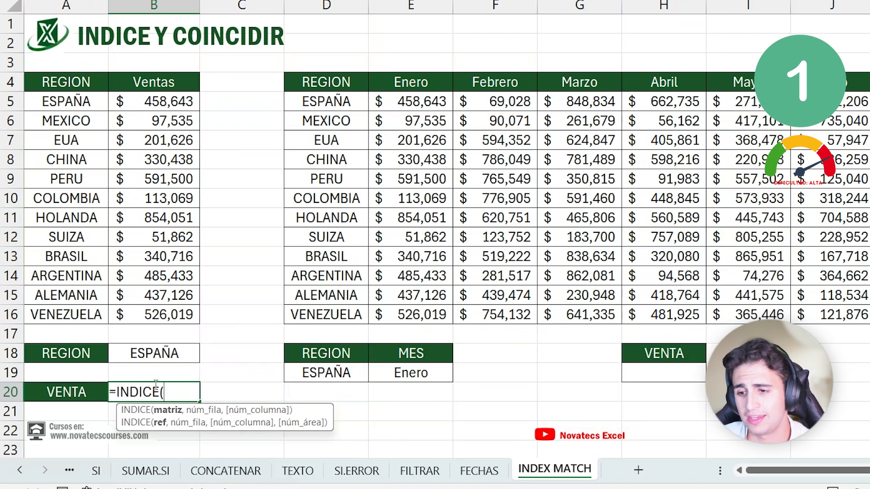
drag(161, 99, 156, 315)
text(,)
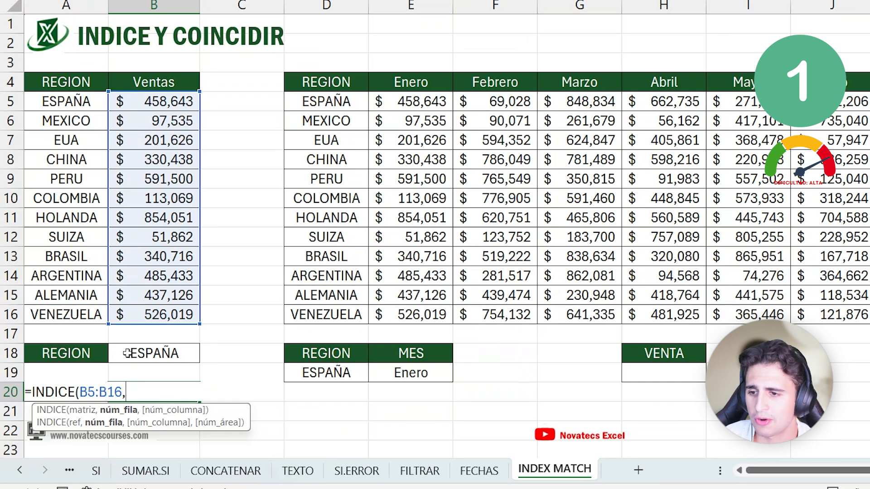
text(1))
key(Return)
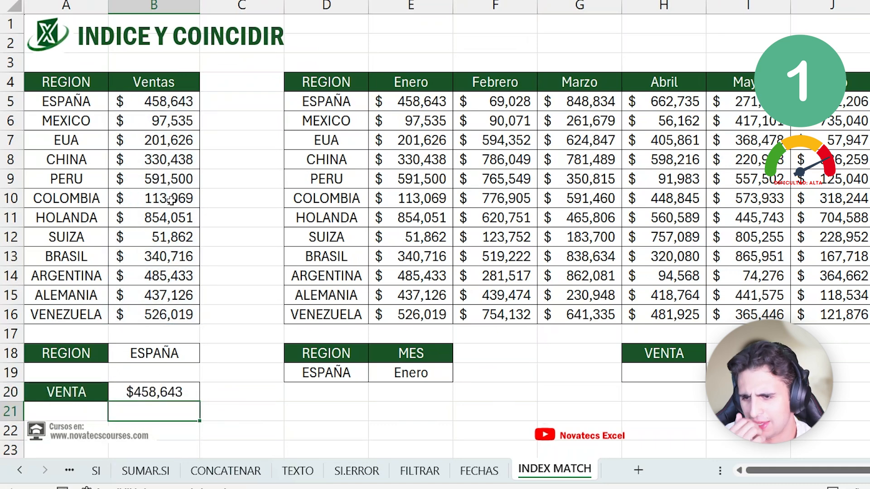
- Compare the REGION criterion in B18 with the row number argument of the INDICE formula in B20
click(166, 355)
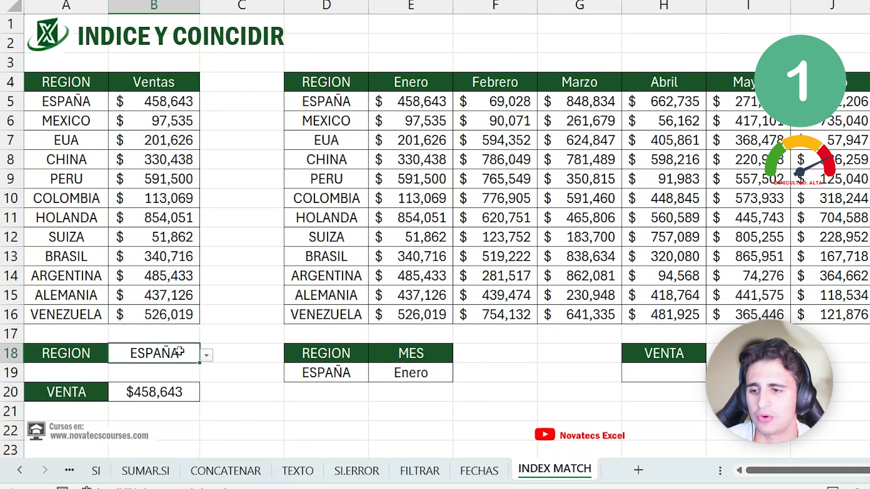
double_click(177, 394)
double_click(128, 393)
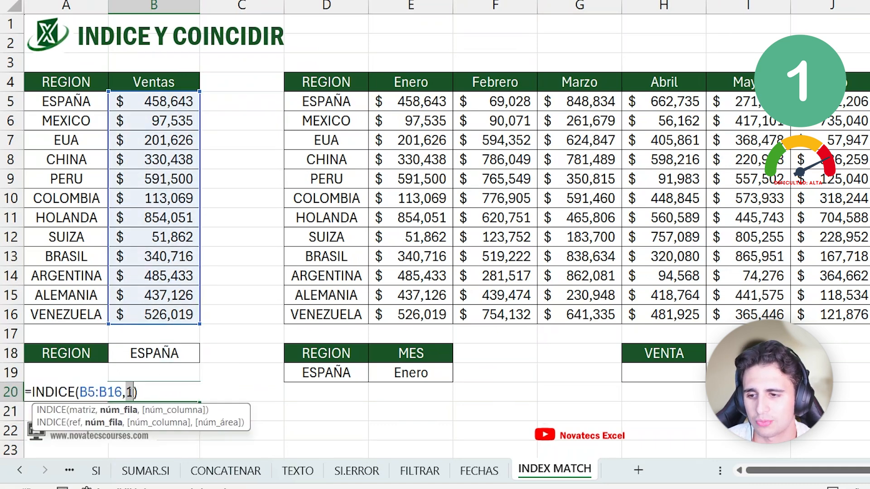
key(Return)
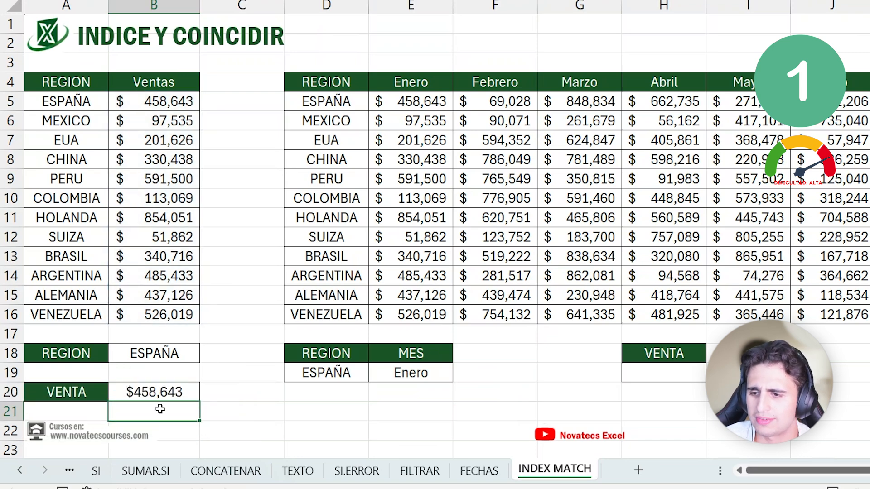
- Enter a COINCIDIR formula in B21 that looks up B18 in the REGION range A5:A16 with match type 0
text(=COINCIDIR()
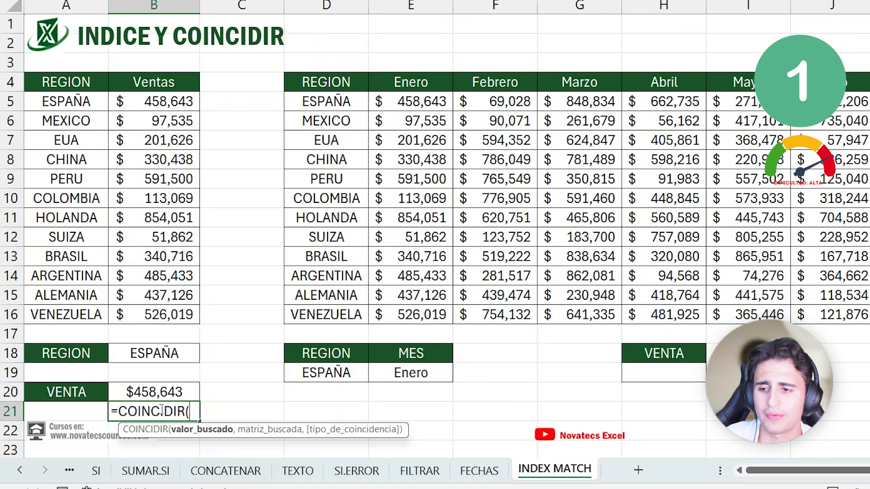
click(180, 353)
text(,)
drag(77, 110, 68, 316)
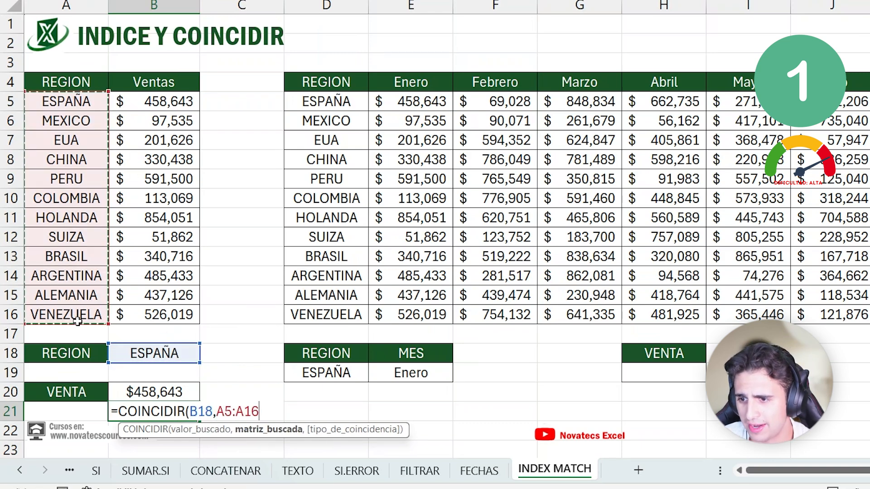
text(,0)
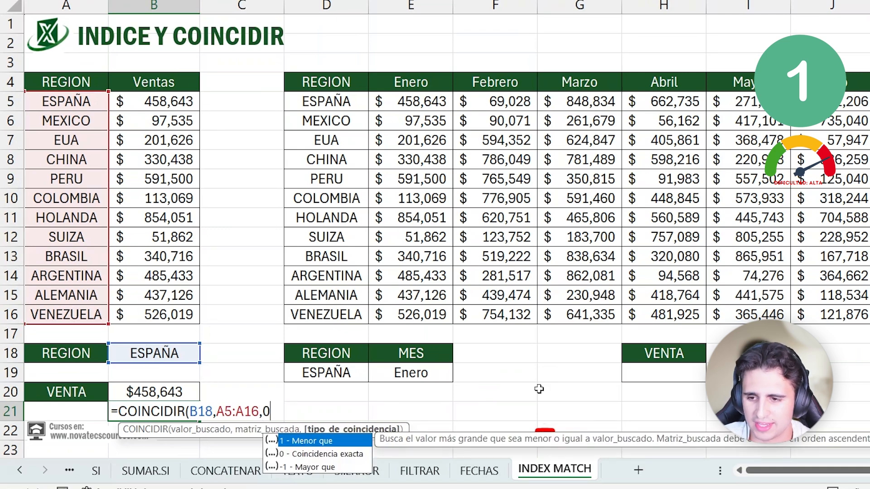
text())
key(Return)
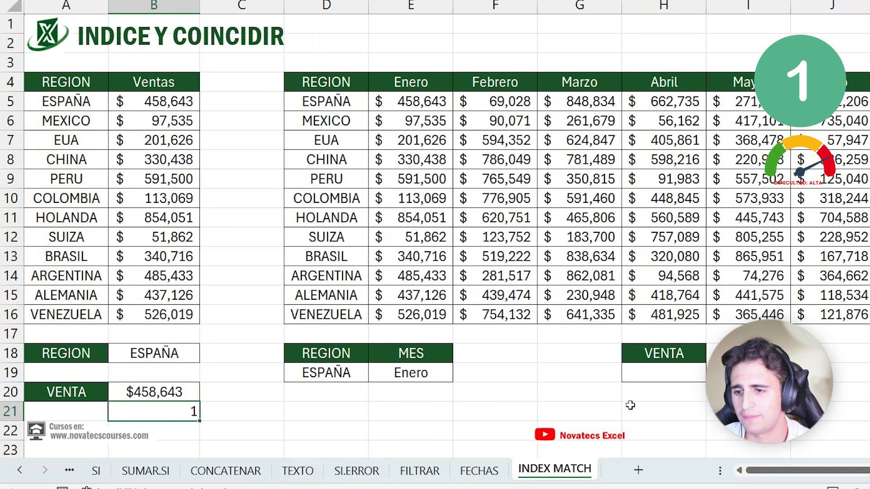
- Test the COINCIDIR formula by choosing MEXICO and then VENEZUELA as the REGION in B18
click(194, 354)
click(206, 355)
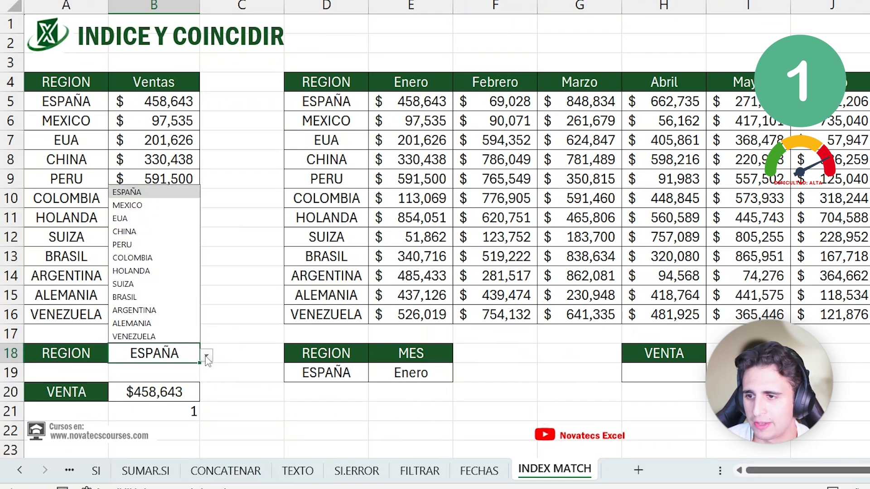
click(173, 205)
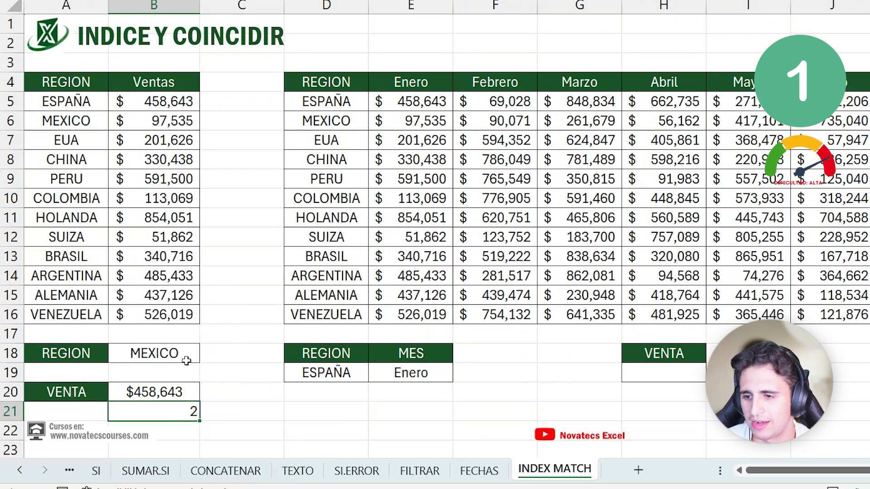
click(206, 356)
click(178, 335)
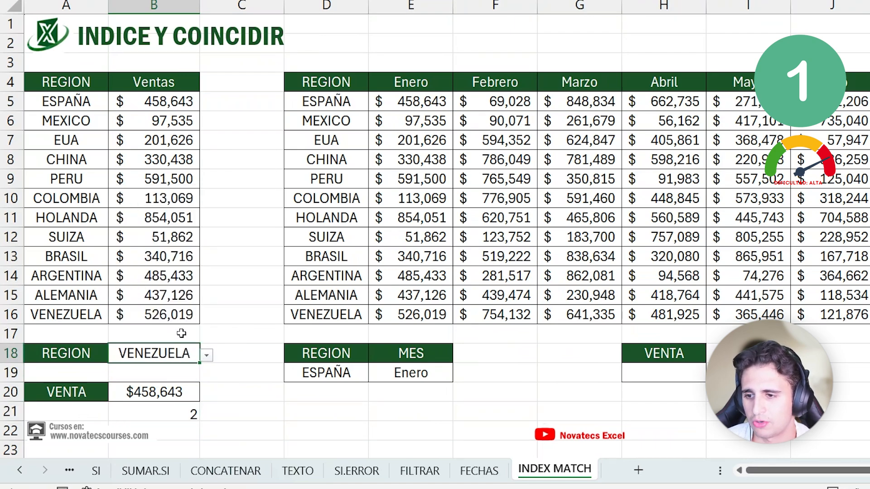
- Replace the row number argument of the INDICE formula in B20 with a reference to the COINCIDIR result in B21
click(180, 395)
double_click(181, 395)
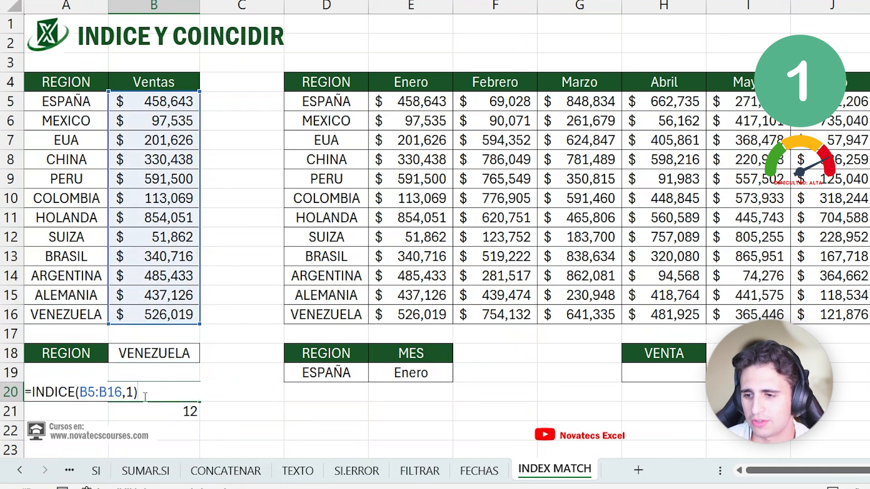
double_click(128, 392)
key(BackSpace)
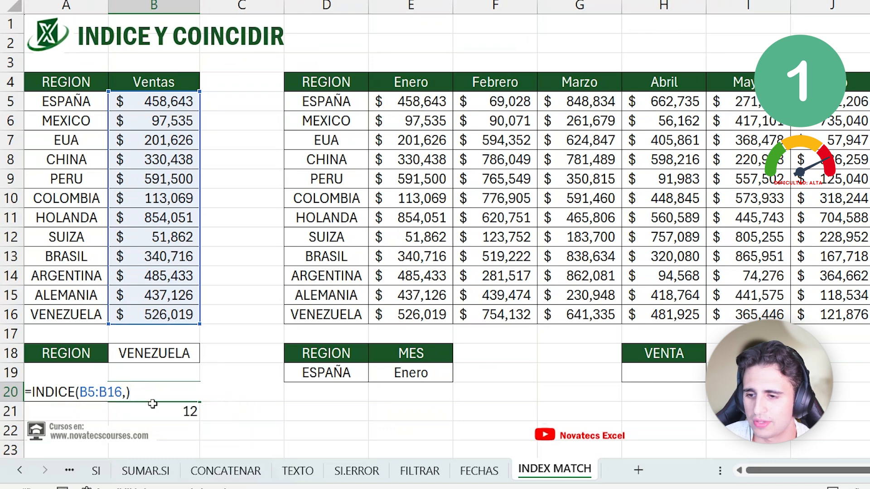
click(124, 394)
click(255, 407)
key(Left)
key(Return)
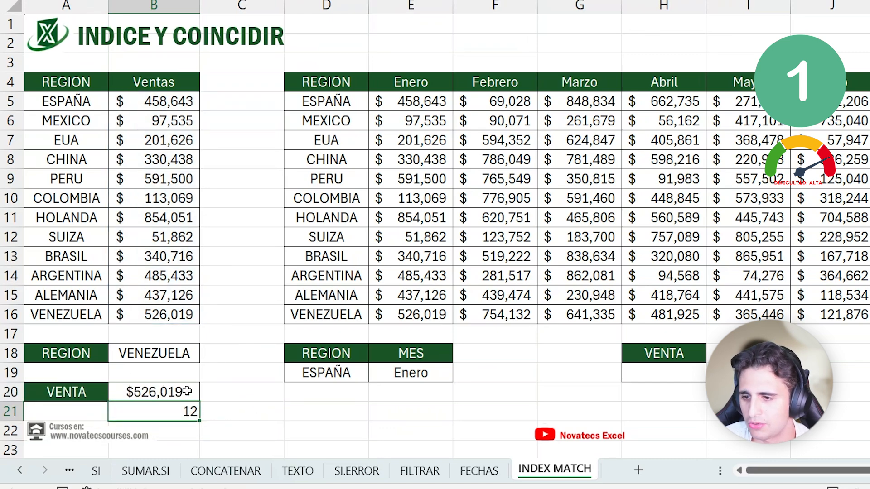
- Test the linked INDICE formula by choosing ALEMANIA and then SUIZA as the REGION in B18
click(187, 358)
click(203, 360)
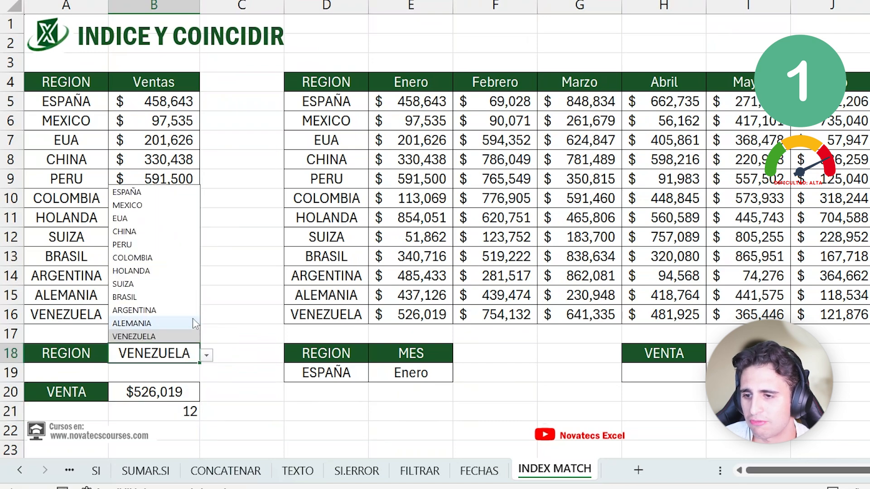
click(192, 323)
click(207, 356)
click(188, 284)
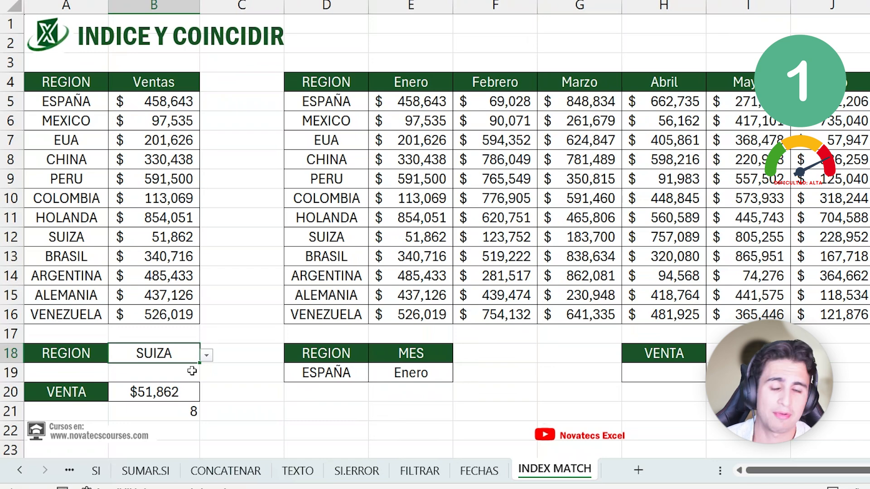
- Delete the separate COINCIDIR formula from B21
click(181, 393)
click(174, 404)
key(BackSpace)
click(183, 395)
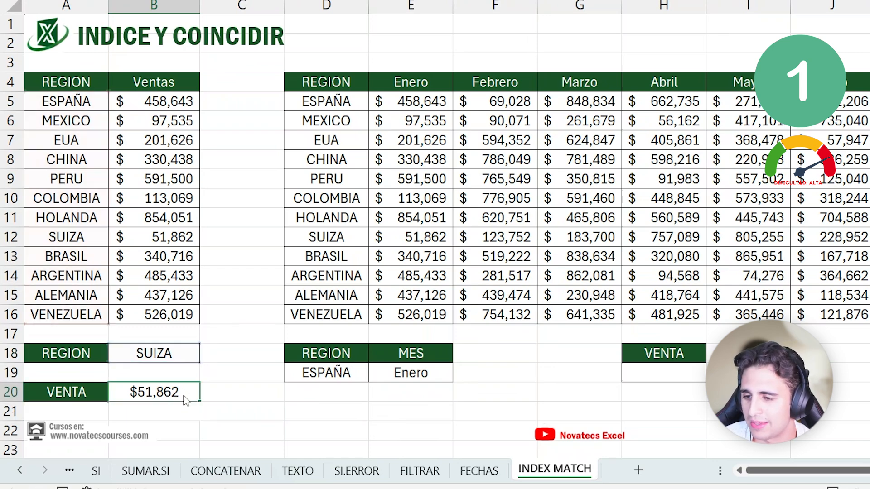
key(Return)
click(625, 209)
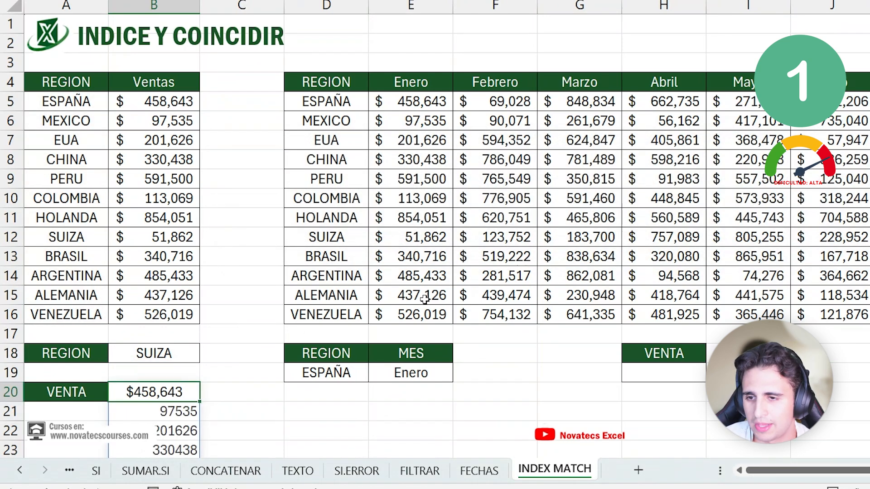
- Nest COINCIDIR(B18,A5:A16,0) as the row number argument of the INDICE formula in B20
double_click(181, 392)
key(BackSpace)
key(BackSpace)
key(BackSpace)
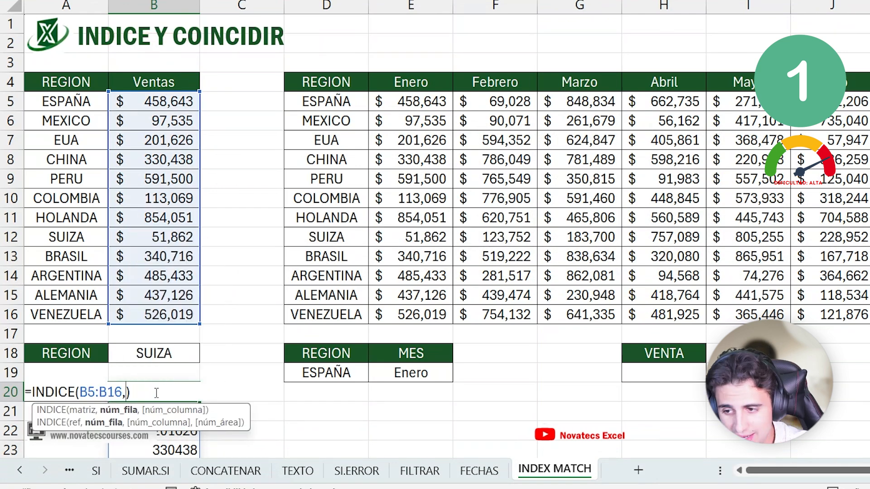
text(COIN)
key(Tab)
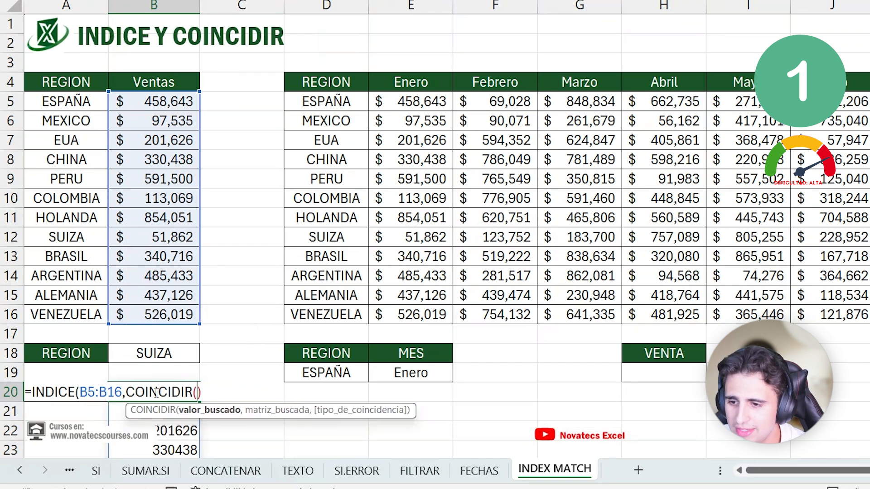
click(149, 357)
text(,)
drag(87, 102, 72, 312)
text(,0)
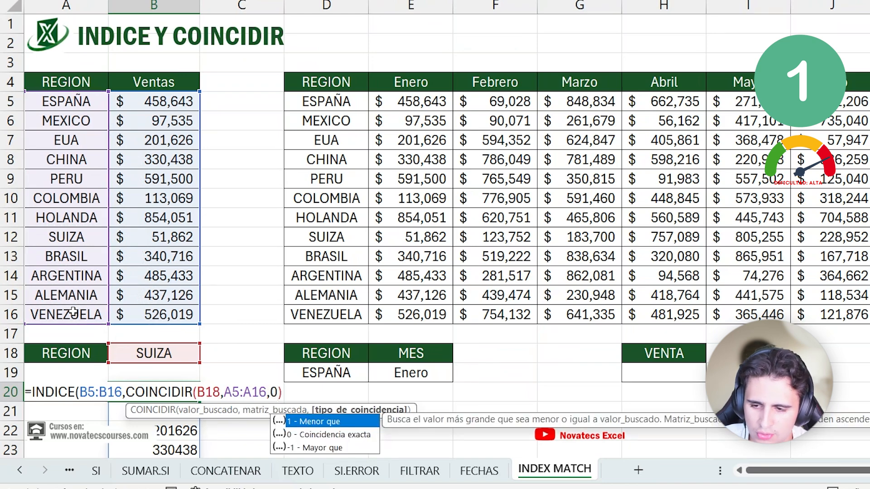
text()))
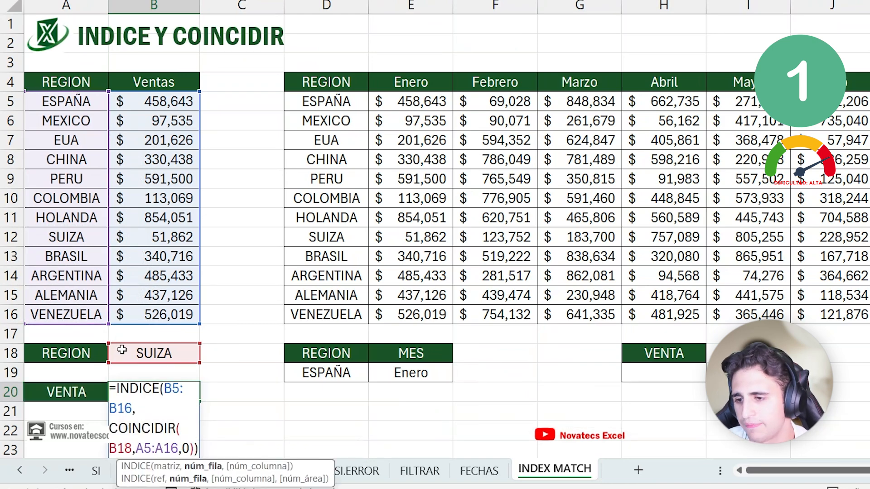
drag(196, 449, 105, 422)
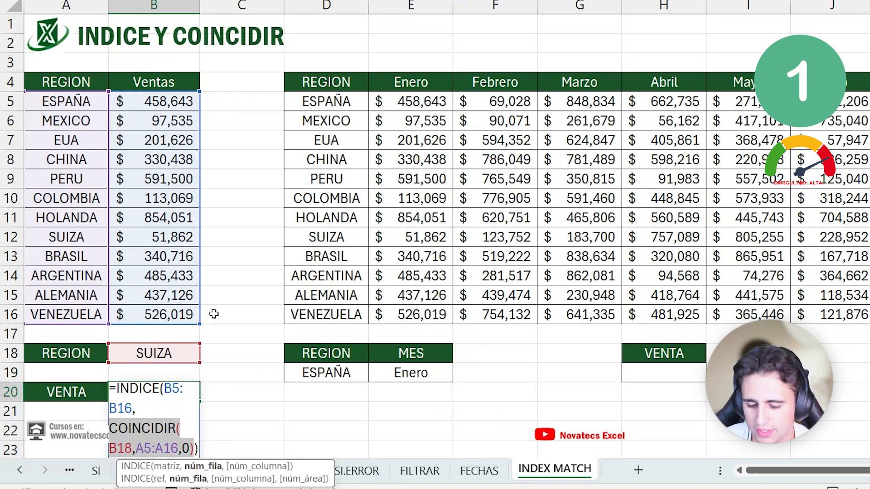
key(Return)
- Choose MEXICO as the REGION in B18 and review the combined INDICE and COINCIDIR formula in B20
click(193, 358)
click(206, 356)
click(154, 312)
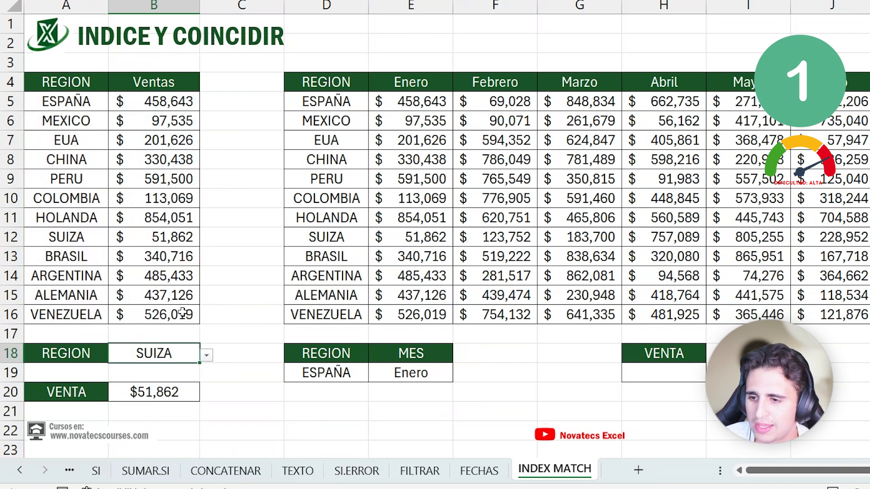
click(206, 358)
click(136, 202)
double_click(159, 394)
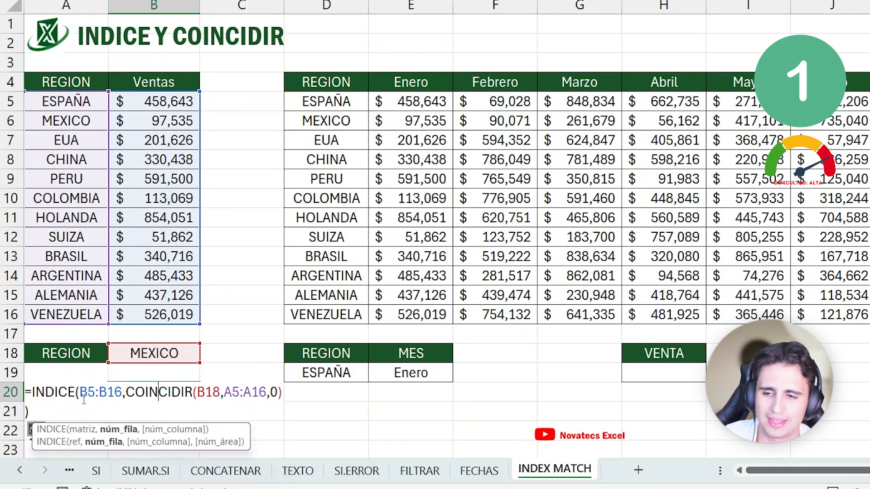
key(Return)
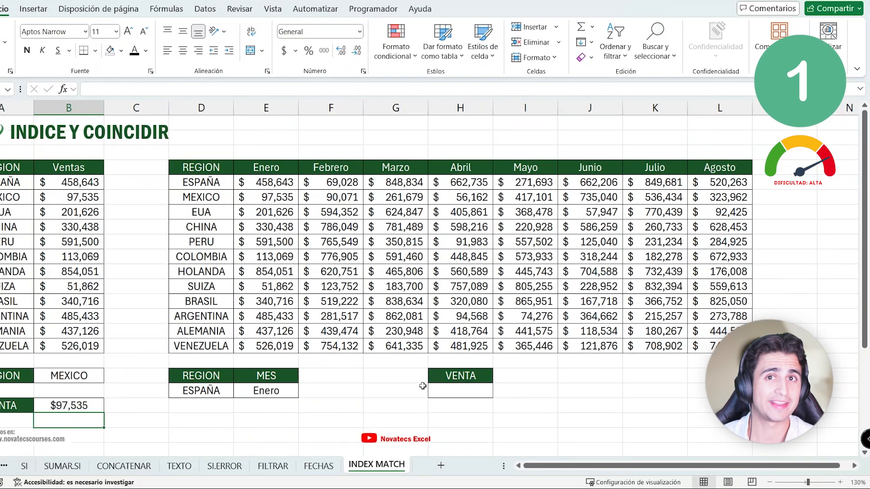
- Start an INDICE formula in H19 over the range E5:L16 with COINCIDIR(D19,D5:D16,0) as its row number
click(430, 388)
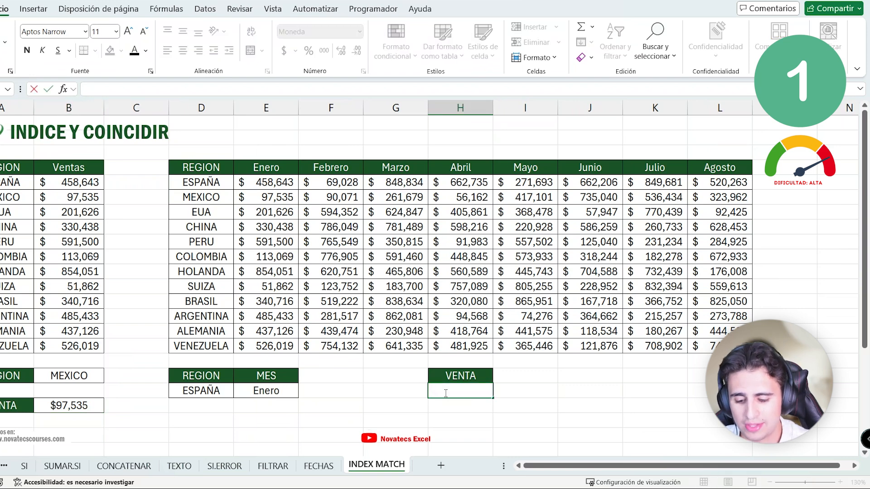
text(=IND)
key(Tab)
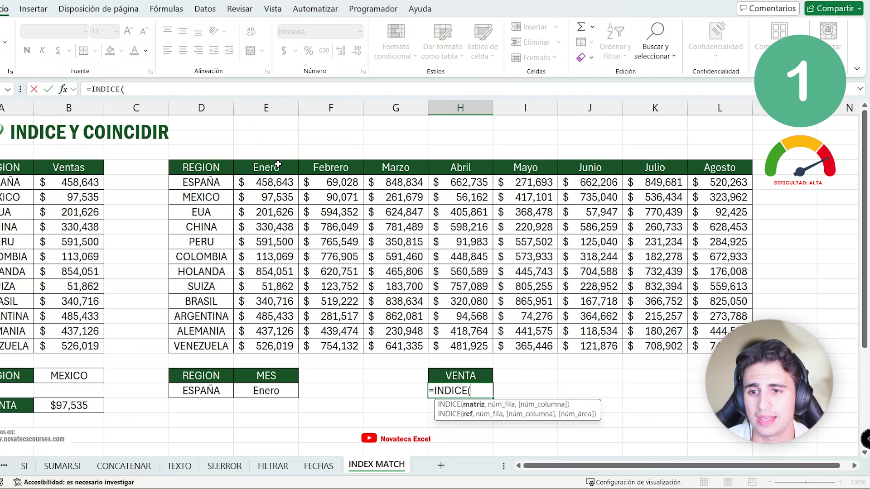
drag(692, 345, 273, 186)
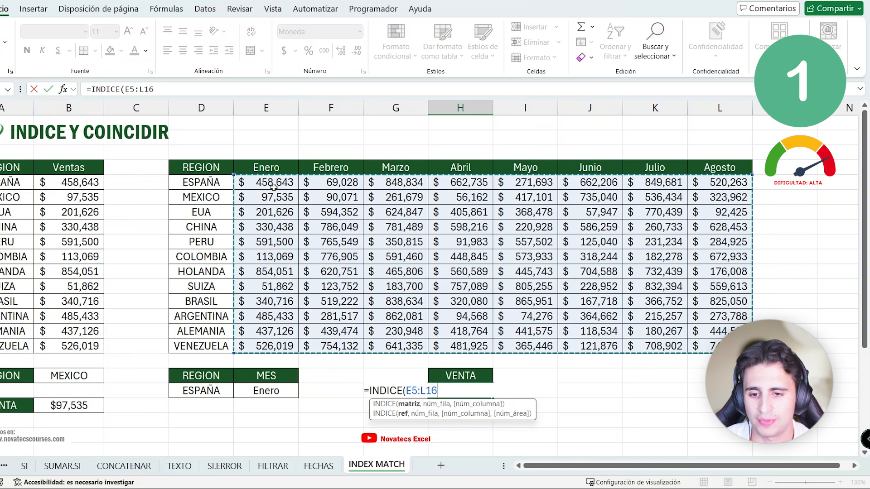
text(,COINCIDIR()
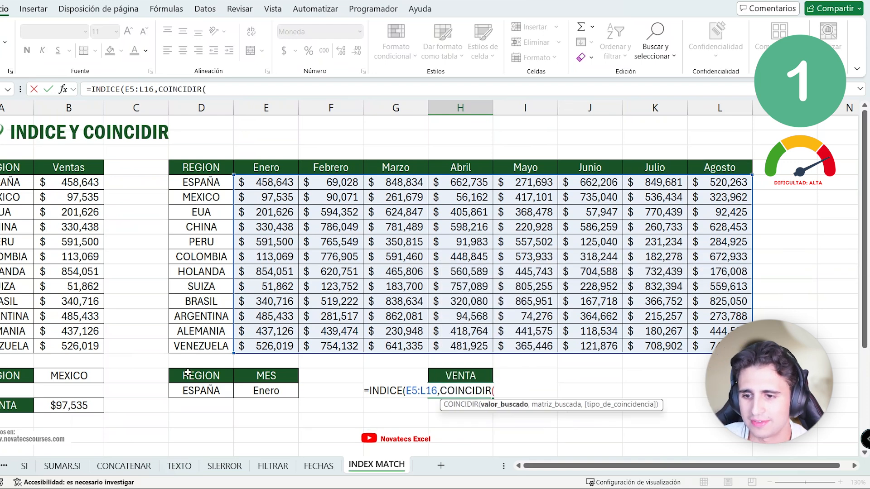
click(197, 391)
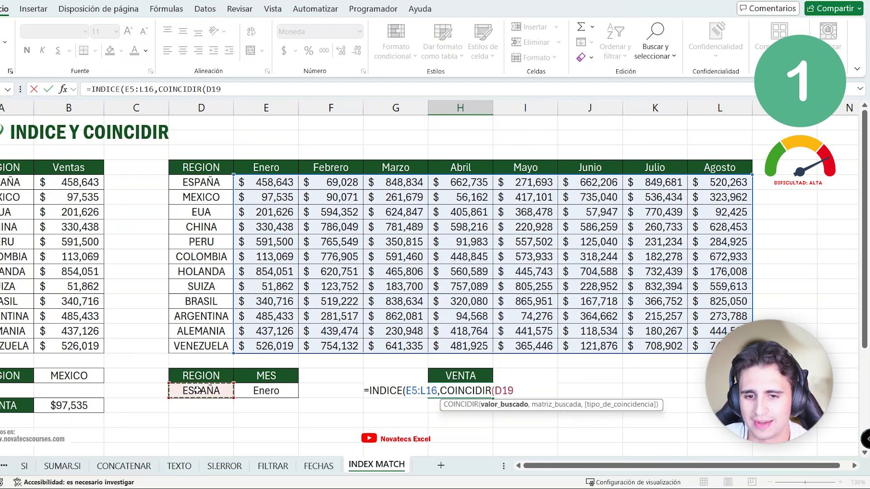
text(,)
drag(203, 180, 206, 348)
text(,)
text(0)
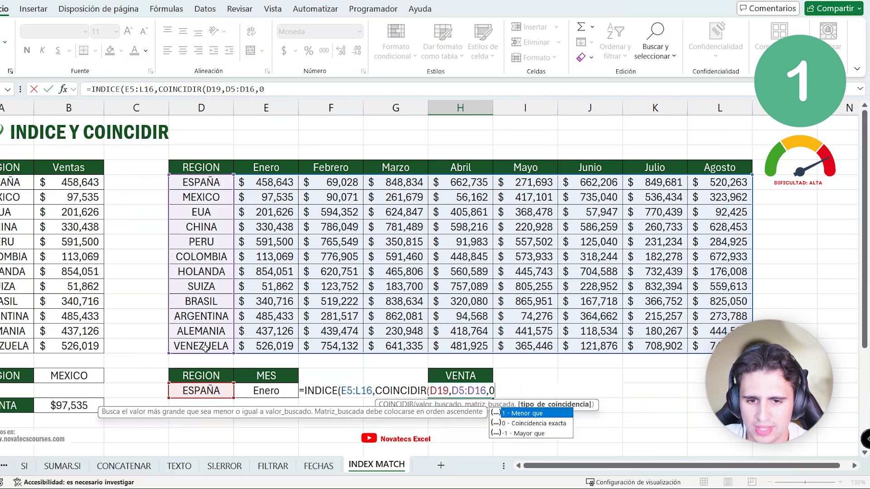
text(),)
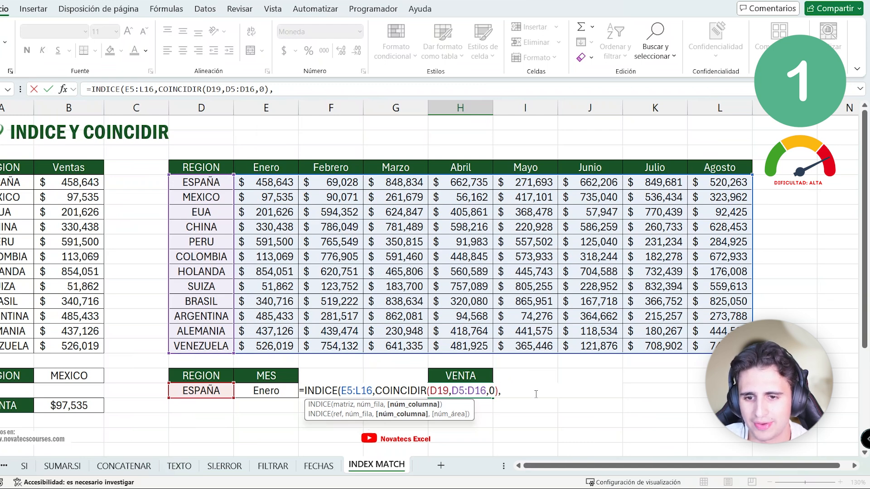
- Complete the INDICE formula in H19 with COINCIDIR(E19,E4:L4,0) as its column number
text(COINCIDIR()
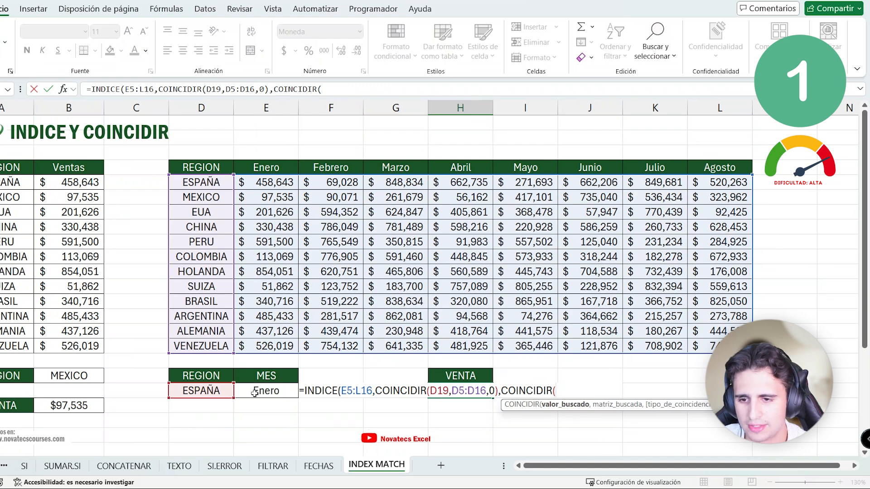
click(249, 393)
text(,)
drag(279, 168, 721, 169)
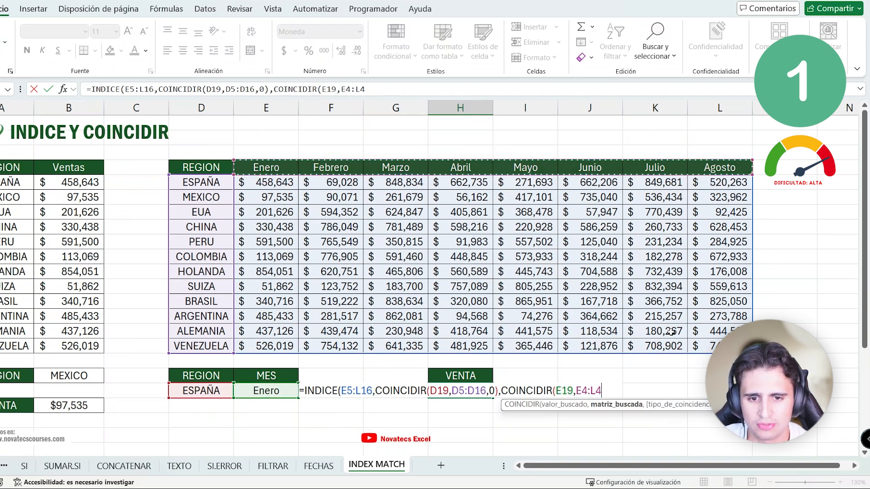
text(,0=)
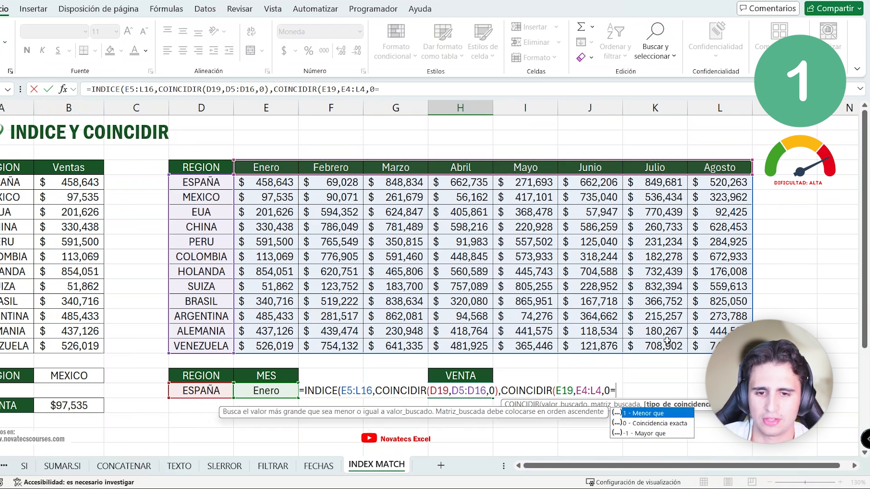
key(BackSpace)
text()))
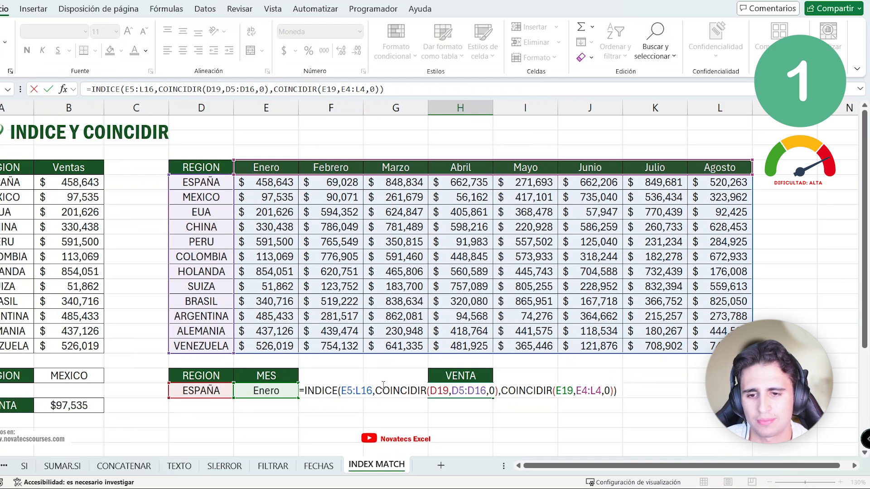
drag(377, 390, 614, 391)
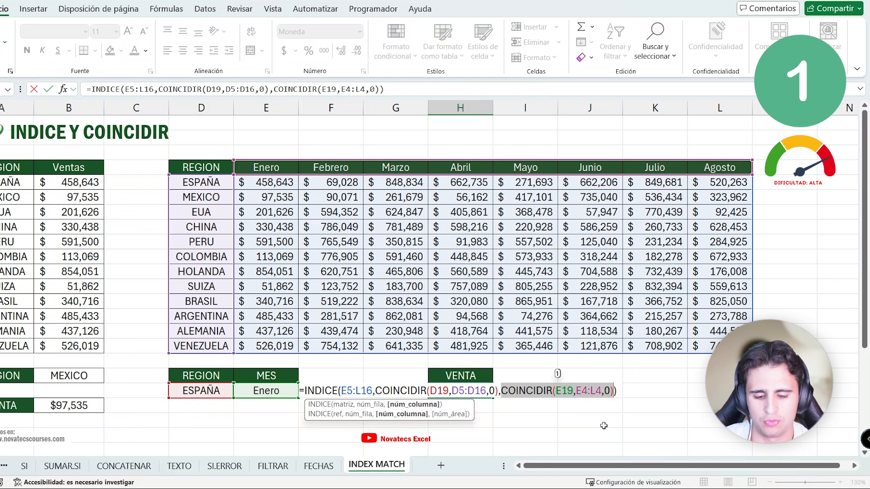
key(Return)
- Choose Abril as the MES in E19 and BRASIL as the REGION in D19, and review the formula in H19
click(295, 384)
click(304, 392)
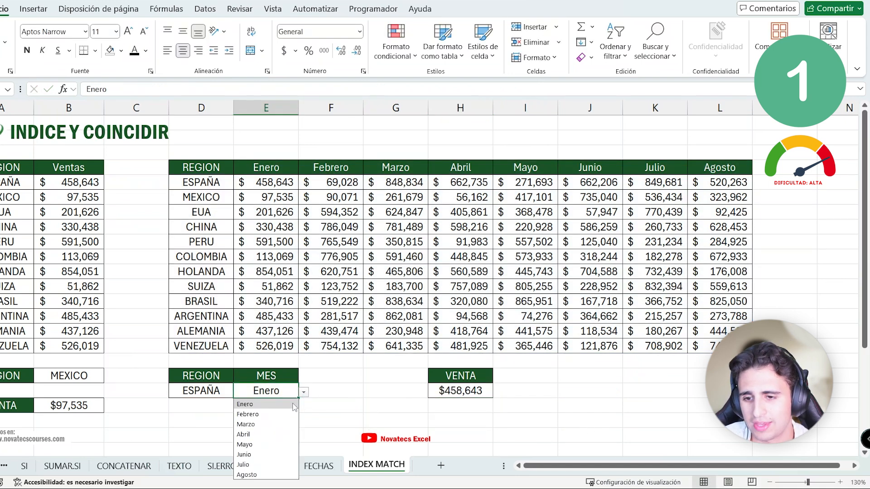
click(245, 434)
click(227, 392)
click(239, 392)
click(219, 347)
double_click(479, 395)
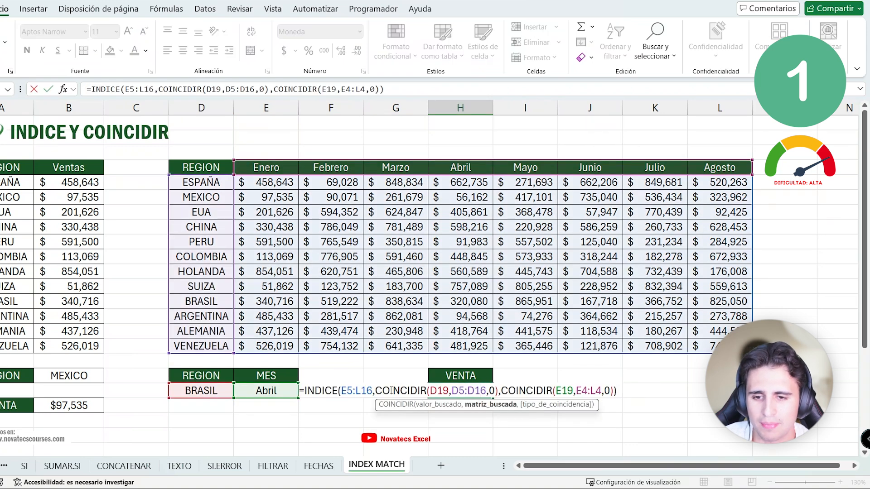
drag(376, 393, 499, 392)
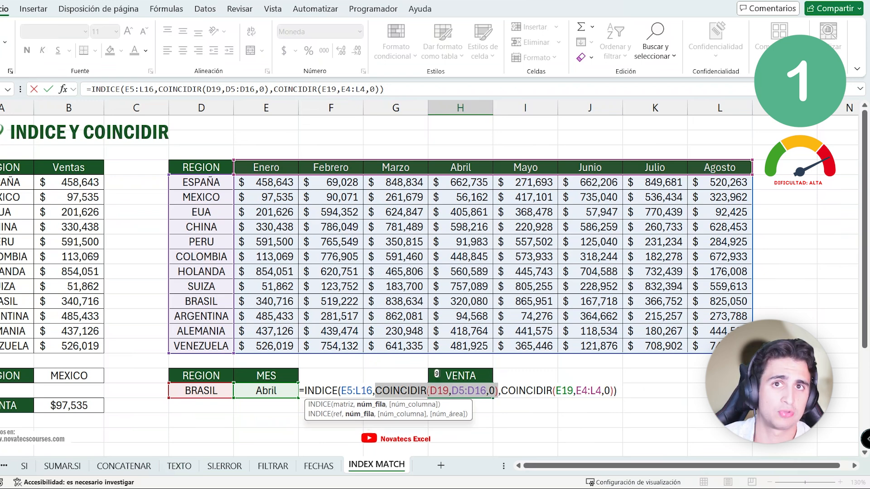
key(Return)
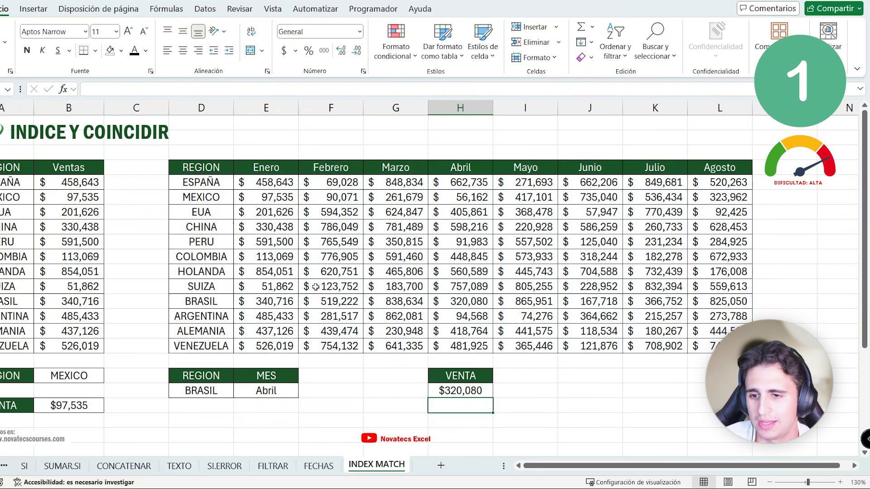
- Trace the BRASIL row and Abril column to their intersection in H13 and fill that cell with yellow
drag(200, 306, 449, 300)
drag(454, 171, 457, 300)
click(458, 300)
click(121, 50)
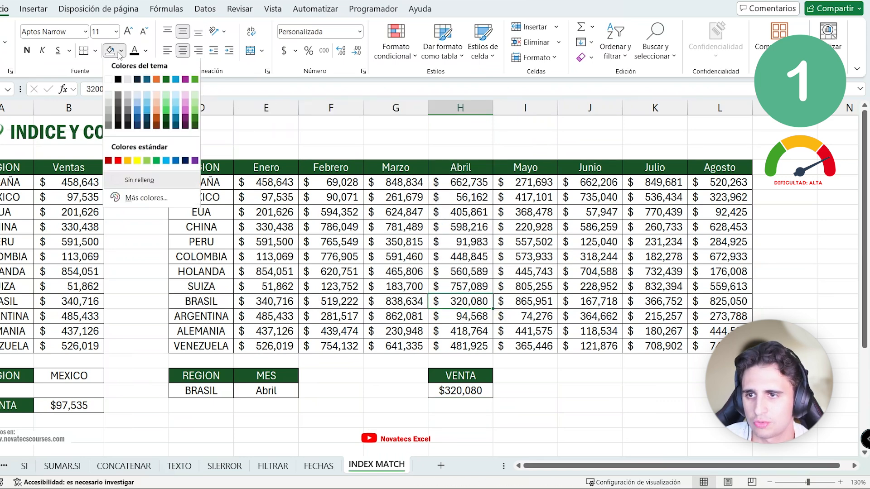
click(137, 167)
click(784, 382)
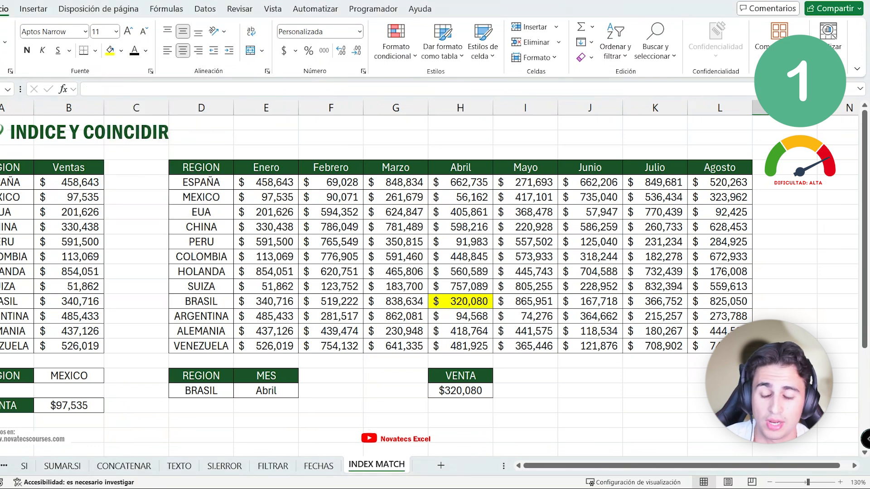